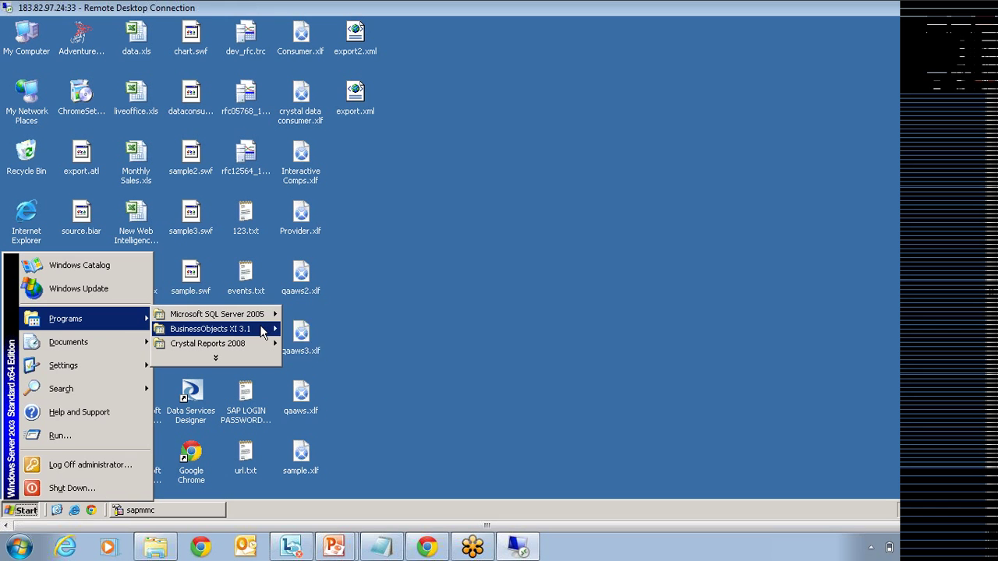
Step: Launch the BusinessObjects XI 3.1 Publishing Wizard from the Start menu, then bring up PowerPoint's window list
mouse_move(263, 331)
mouse_move(359, 330)
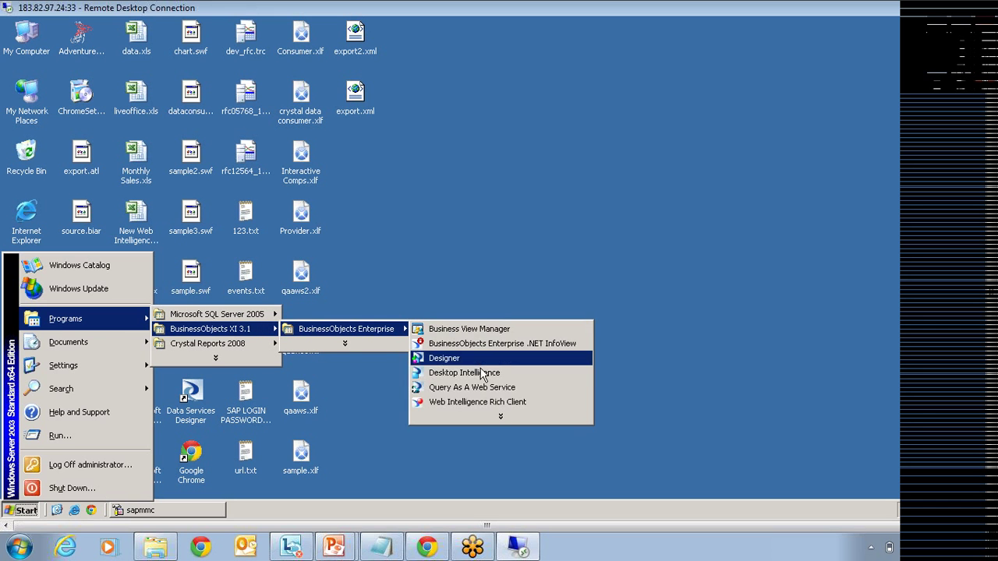
left_click(494, 412)
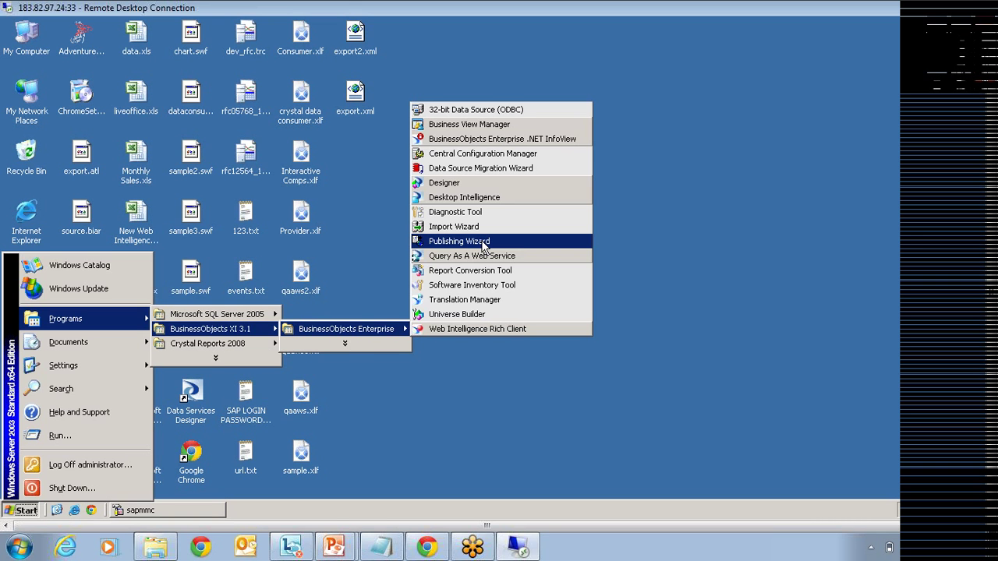
left_click(483, 242)
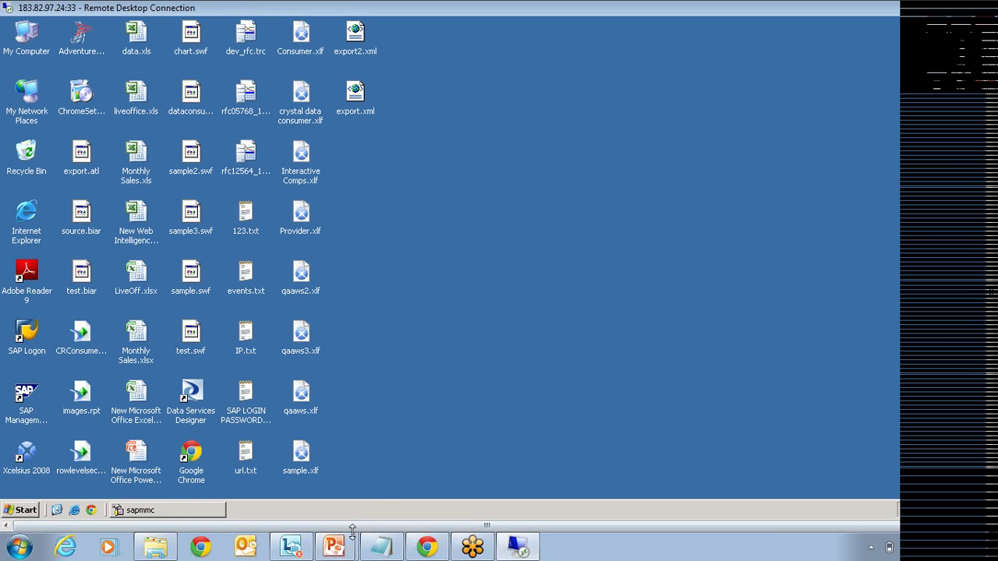
left_click(336, 548)
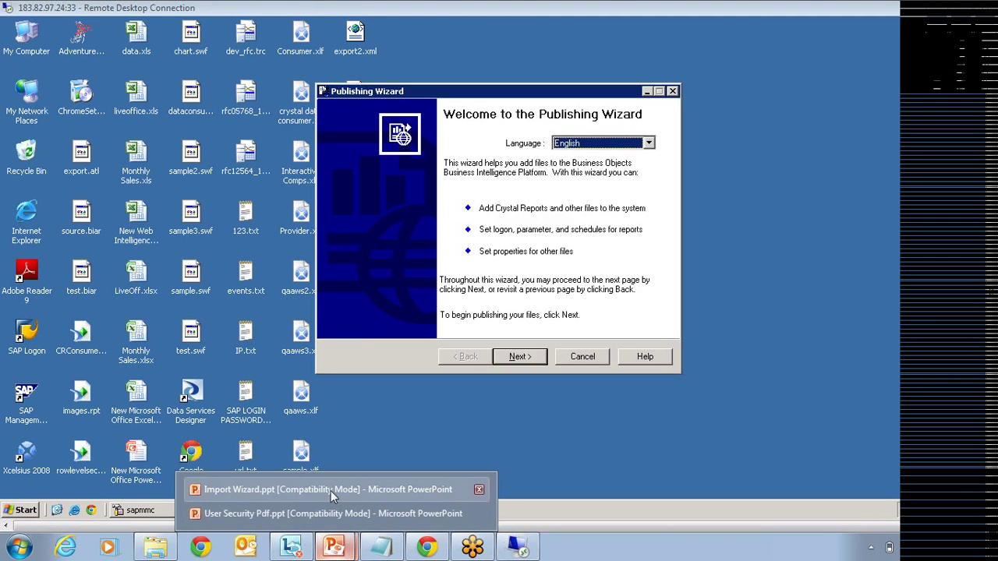
Step: Switch to Import Wizard.ppt and advance from slide 3 to slide 8, 'Through the CMC'
left_click(330, 490)
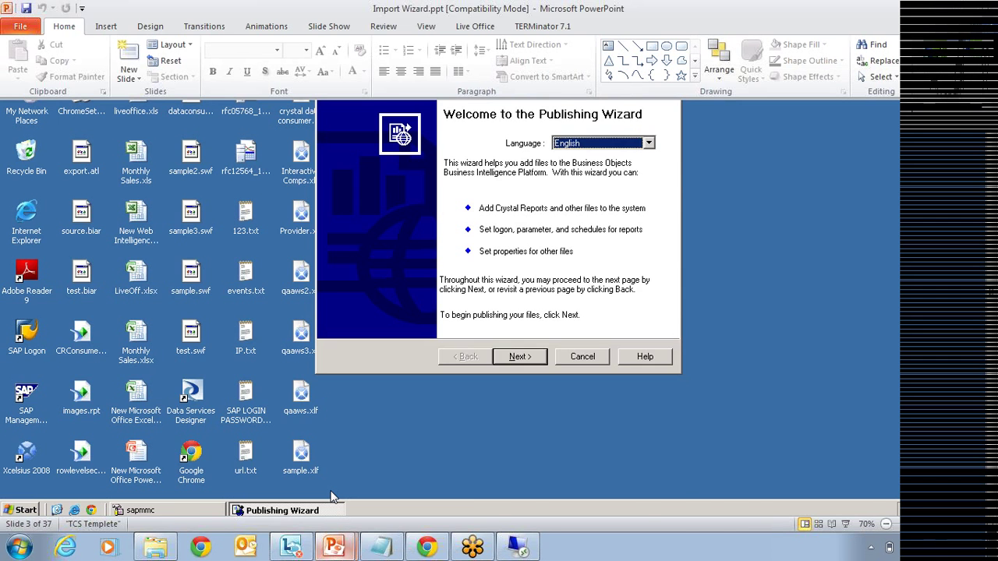
scroll(558, 317, "down", 1)
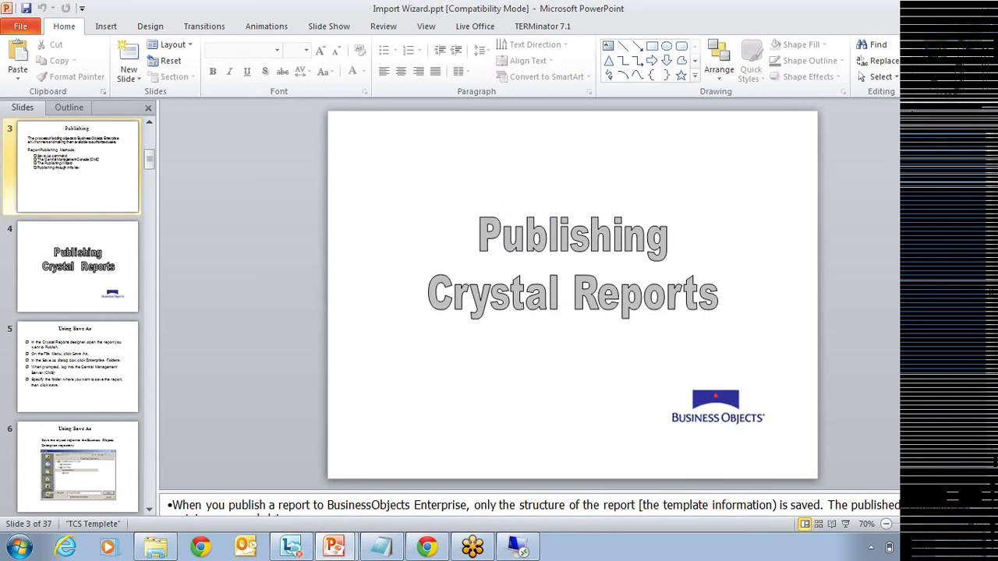
scroll(572, 295, "down", 1)
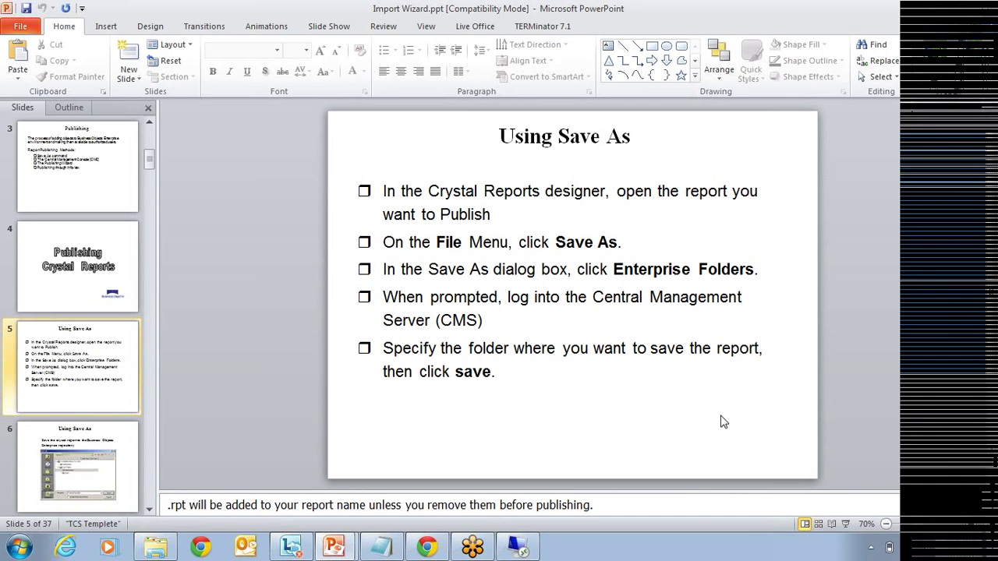
key("Page_Down")
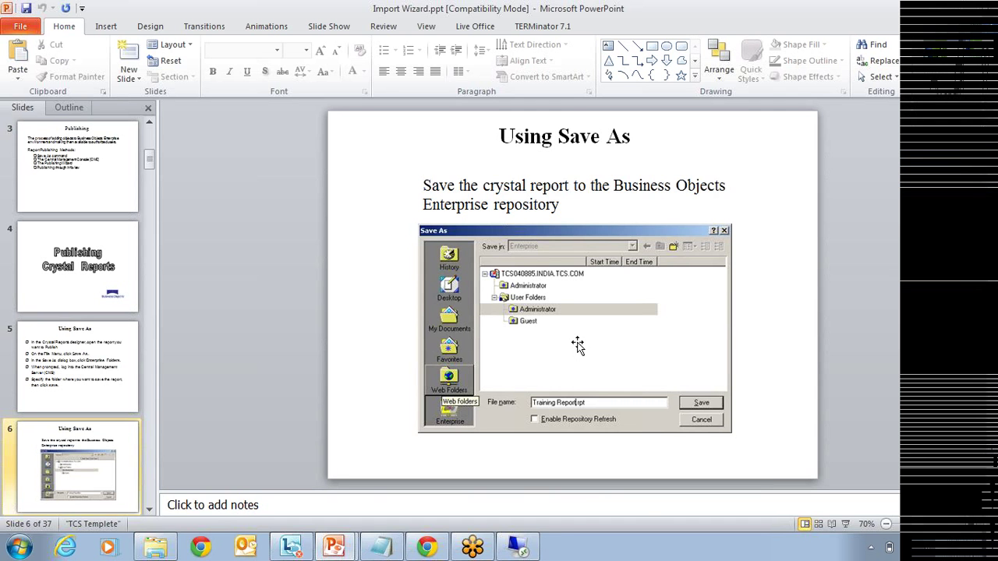
key("Page_Down")
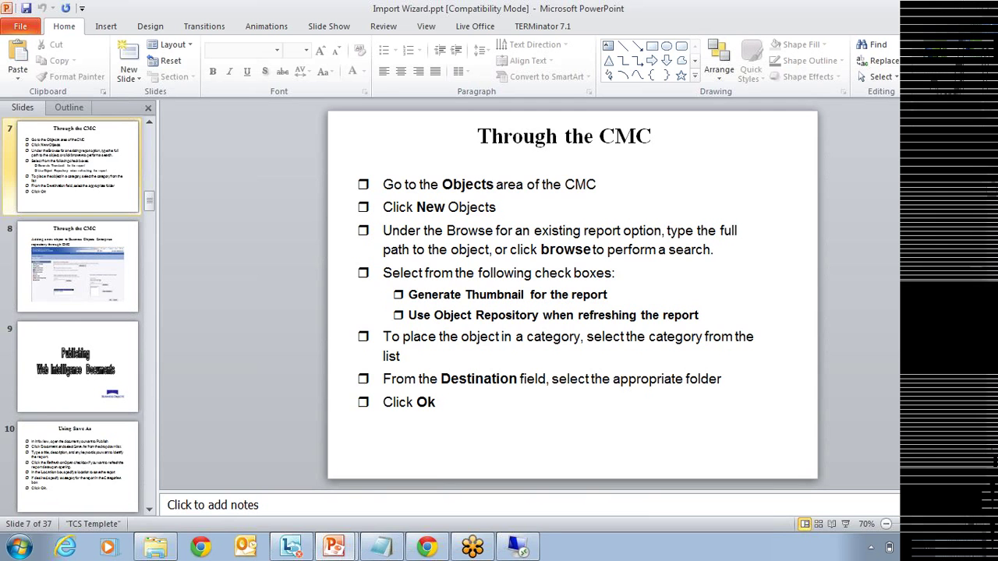
key("Page_Down")
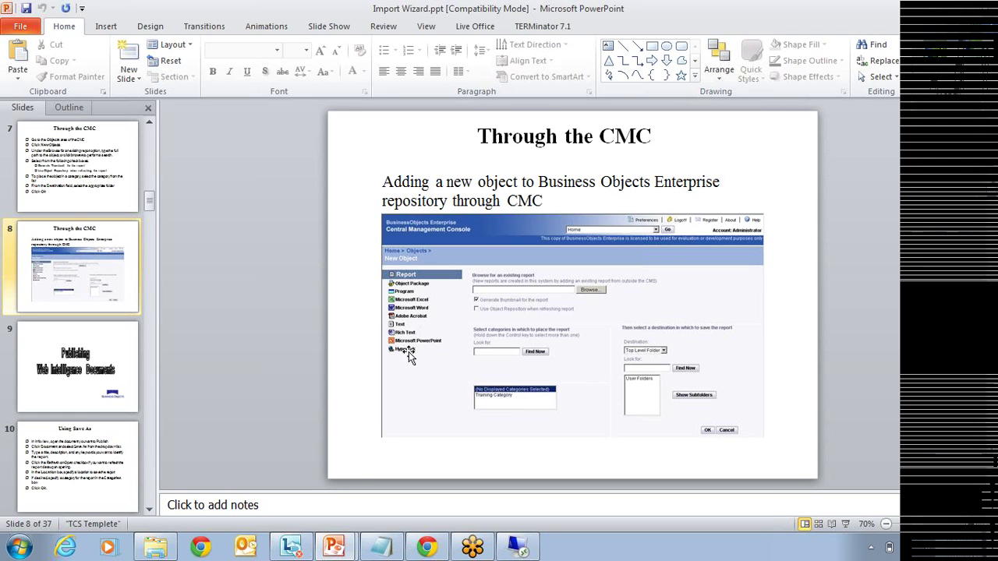
Step: Scroll through slides 9–14 on logging into BO Enterprise, then return to the remote Publishing Wizard
scroll(411, 353, "down", 1)
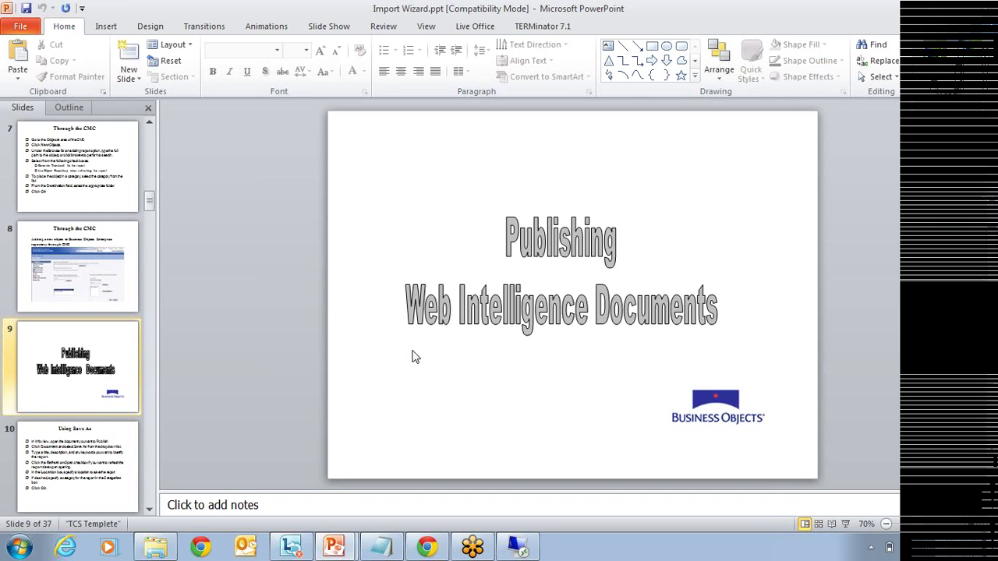
scroll(415, 356, "down", 1)
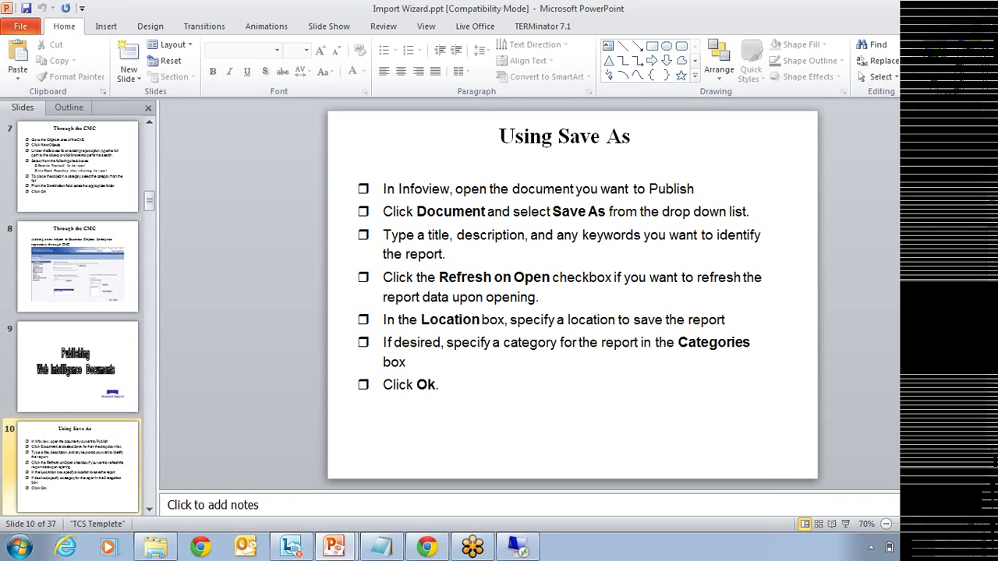
scroll(415, 356, "down", 1)
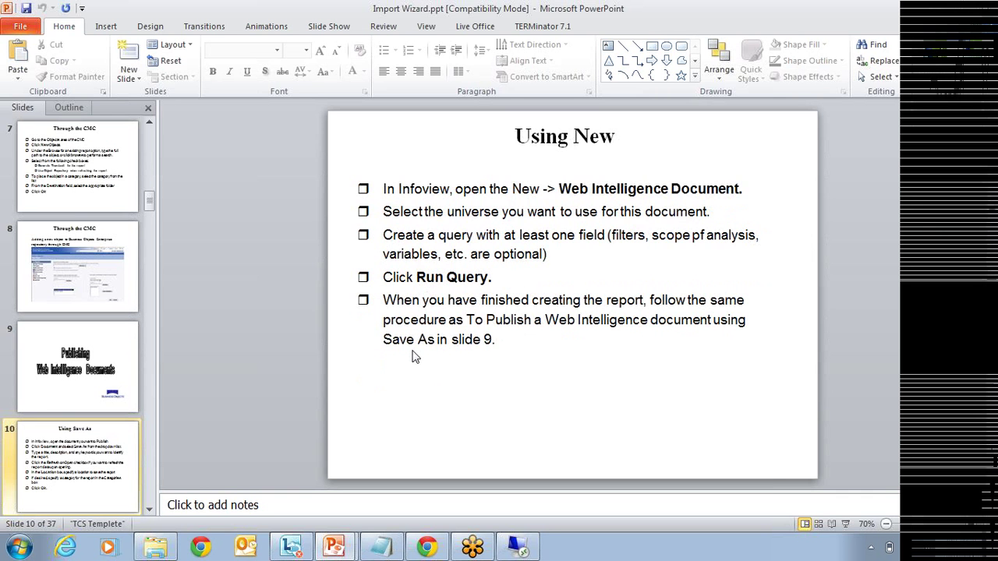
scroll(415, 356, "down", 1)
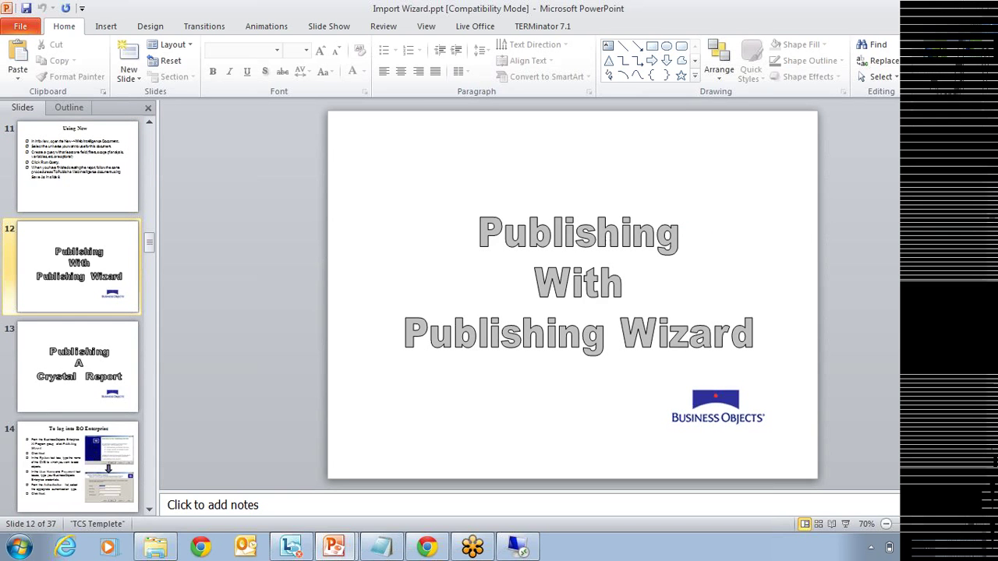
scroll(416, 356, "down", 1)
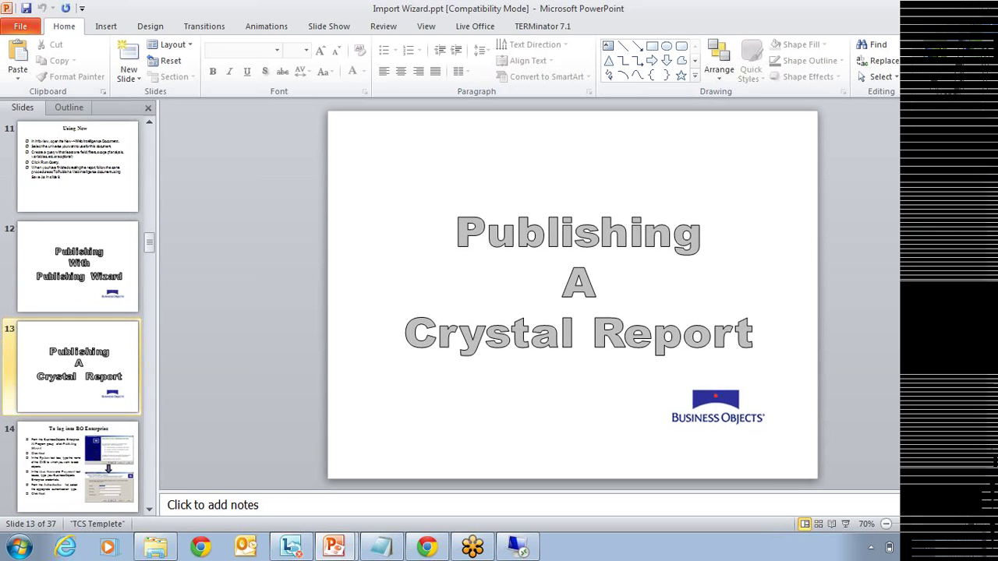
scroll(572, 295, "down", 1)
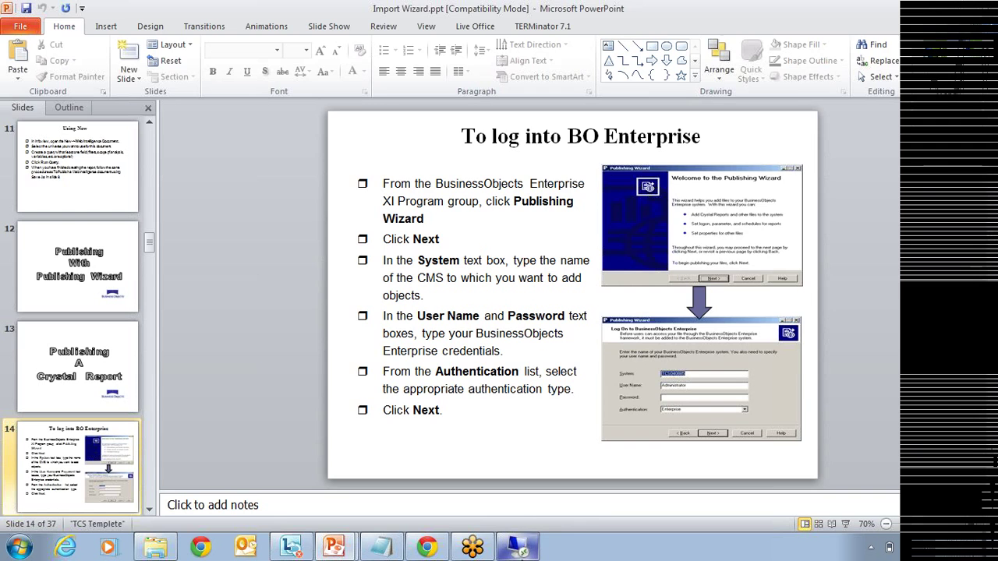
left_click(517, 547)
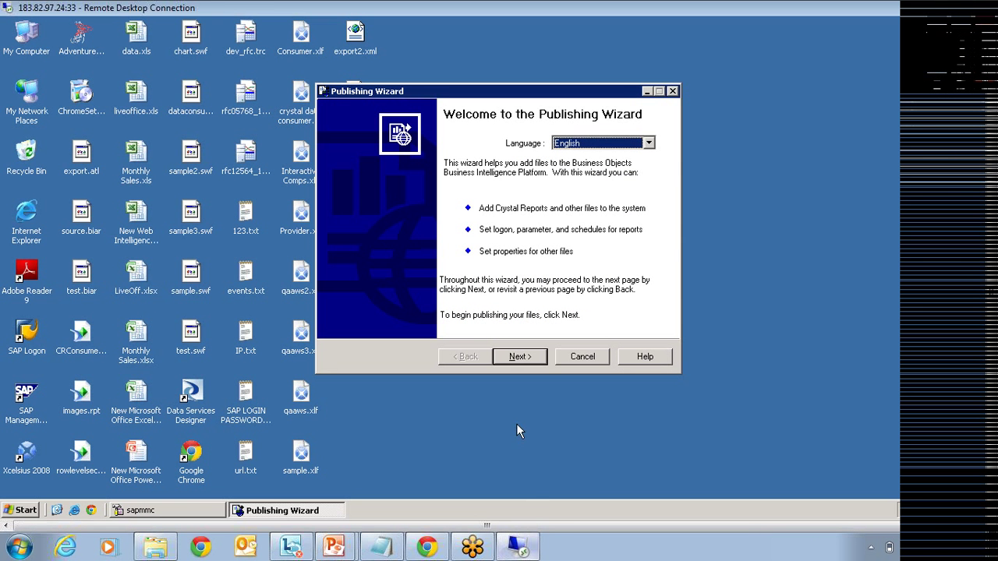
Step: Pass the welcome page and log on to BIGSAP1 with the administrator password
left_click(521, 357)
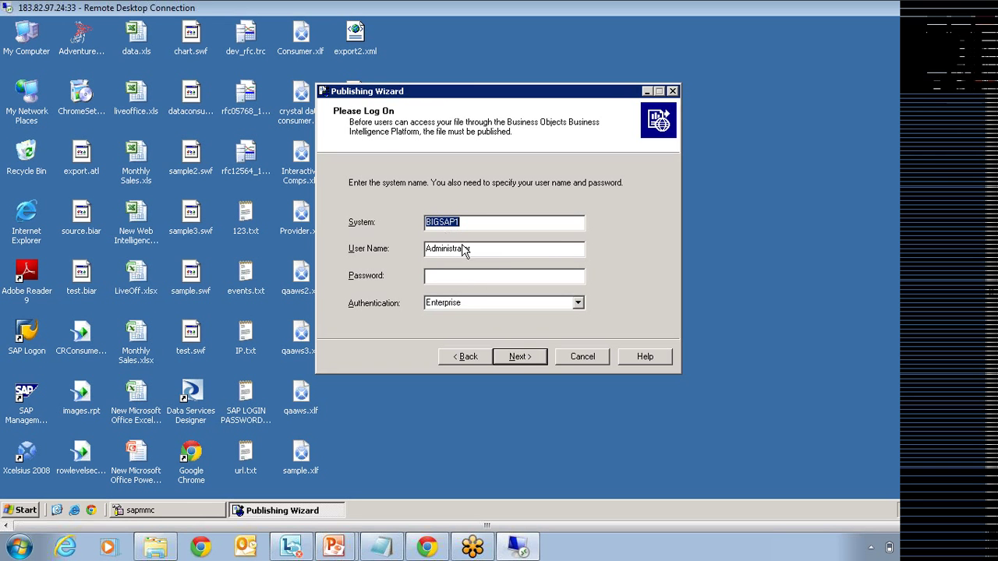
left_click(466, 278)
type("*********")
key("Return")
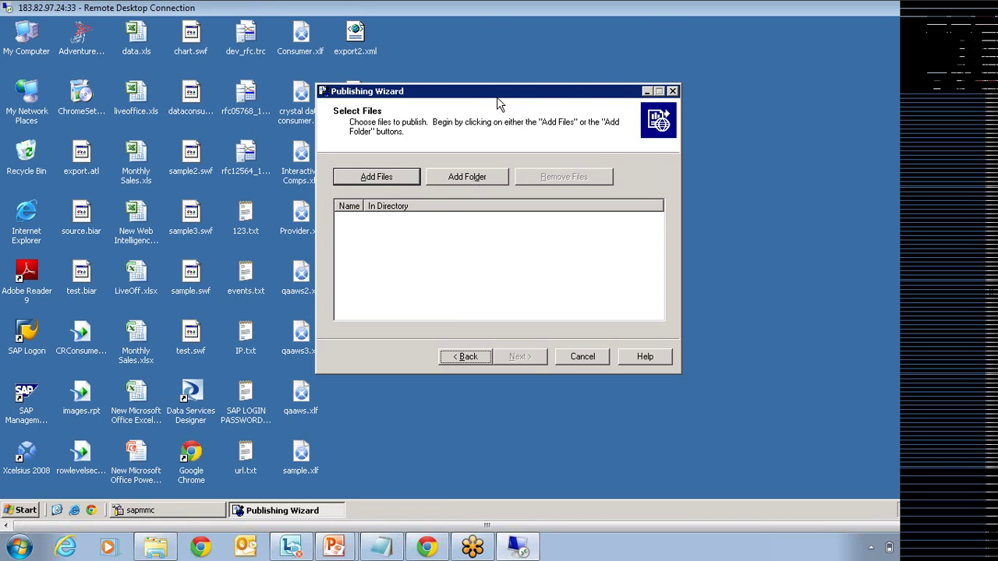
Step: Move the wizard window aside and add CRConsumer.rpt from the Desktop to the publish list
left_click_drag(518, 91, 630, 67)
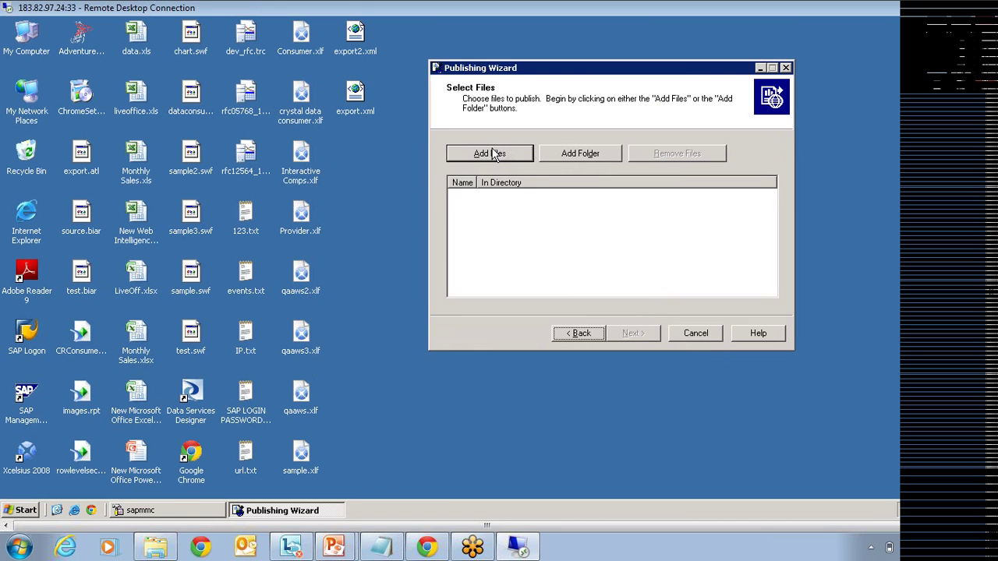
left_click(493, 154)
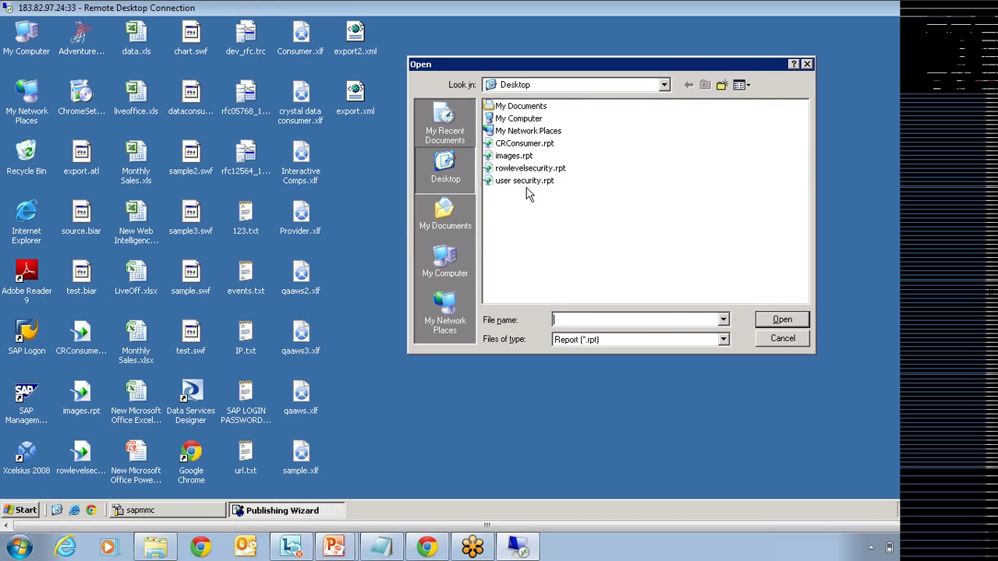
left_click(526, 144)
left_click(782, 319)
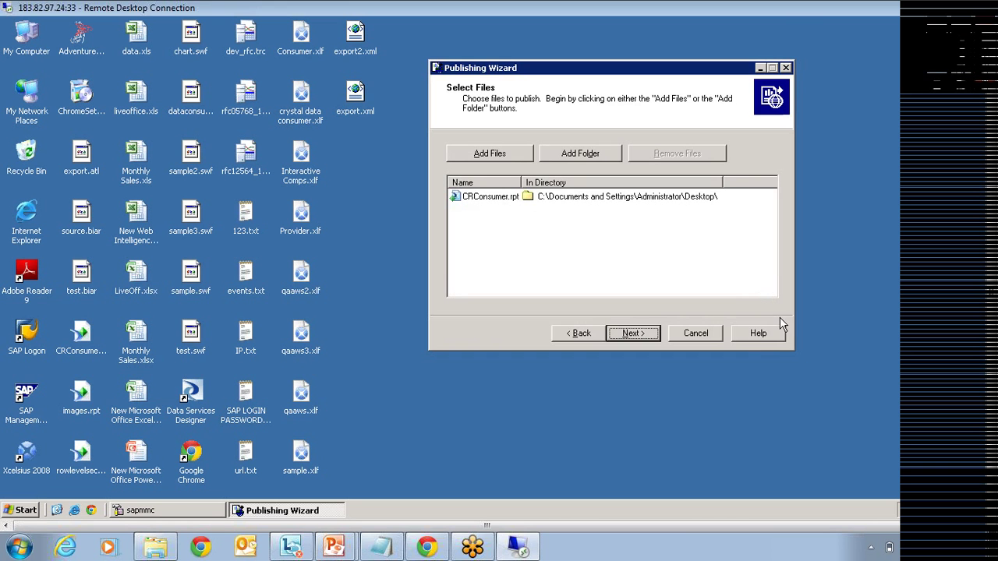
Step: Add liveoffice.xls using the all-file-types filter, then continue to the Specify Location page
left_click(499, 154)
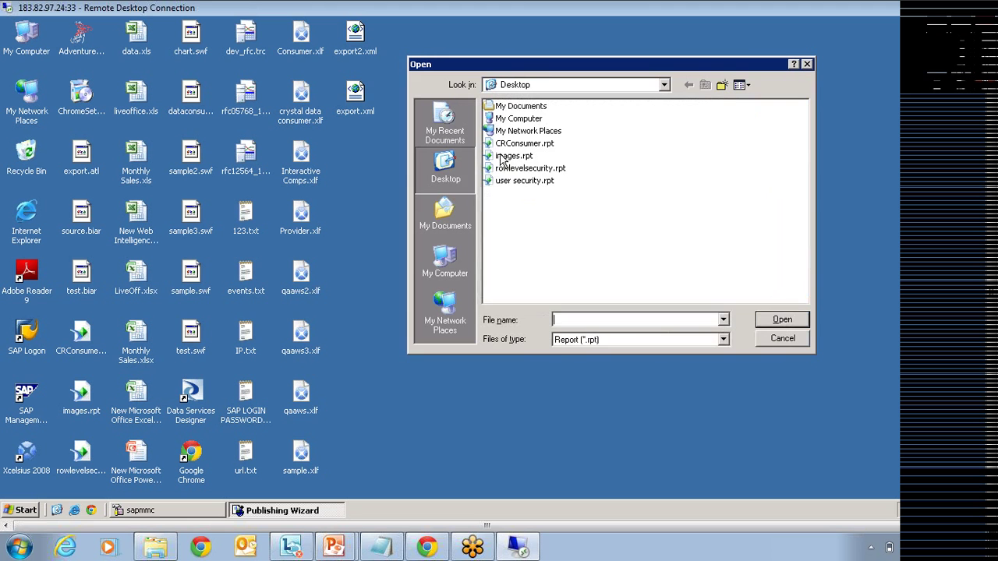
left_click(594, 345)
left_click(581, 440)
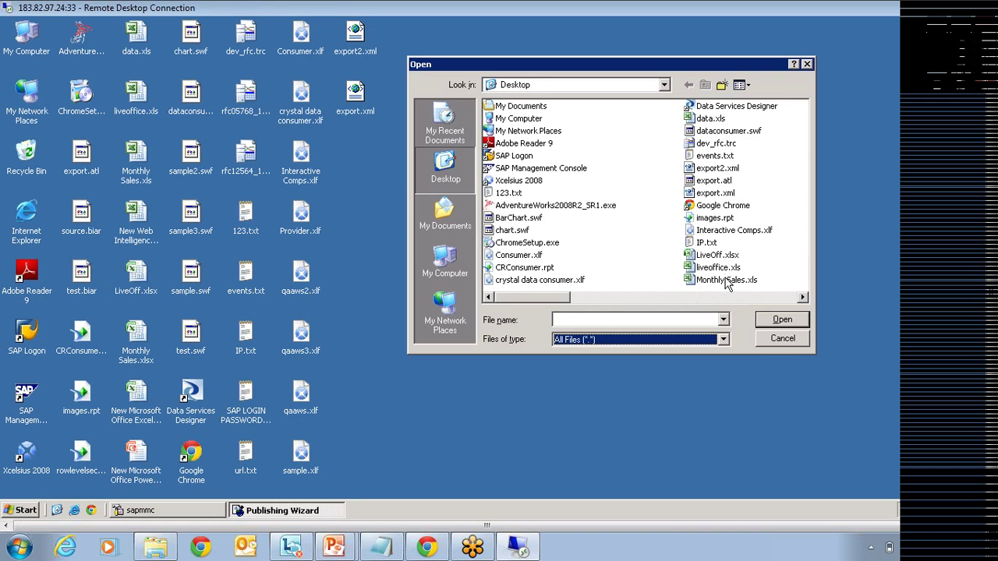
left_click(717, 267)
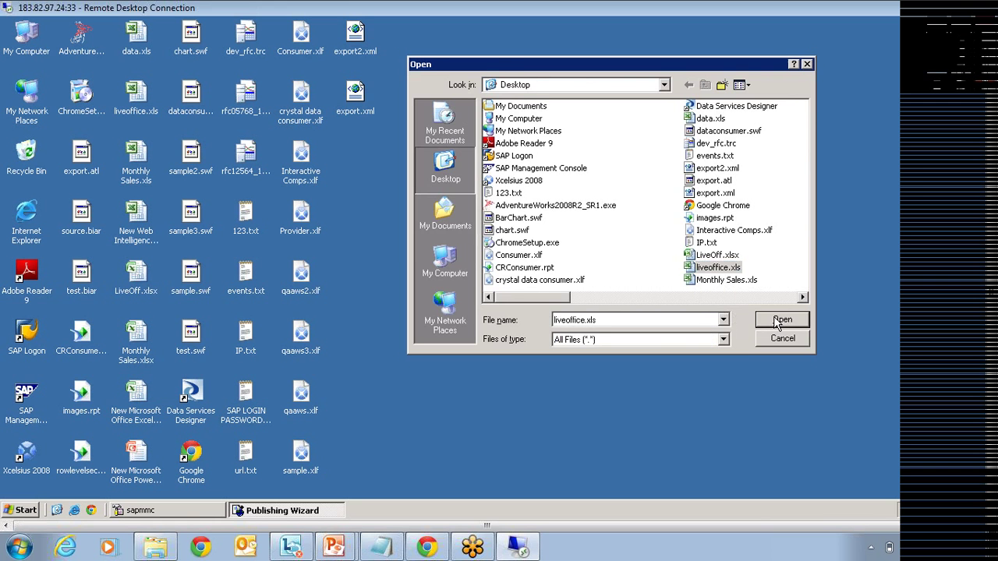
left_click(781, 320)
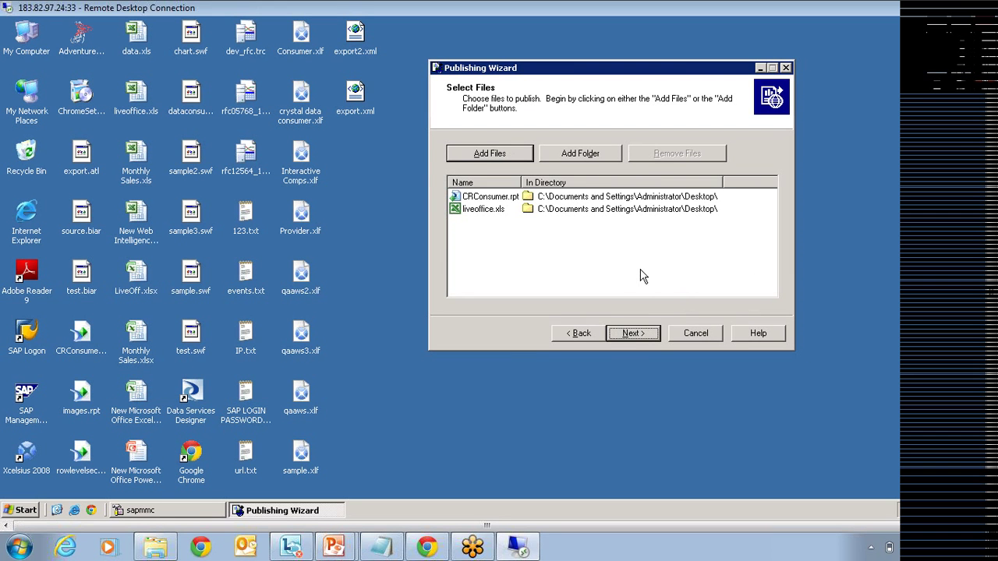
left_click(494, 159)
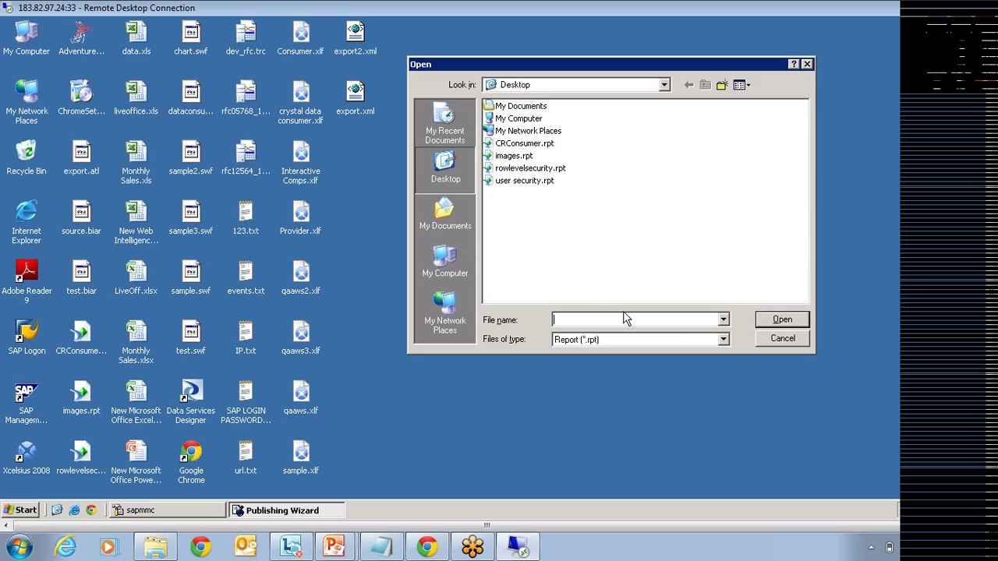
left_click(788, 341)
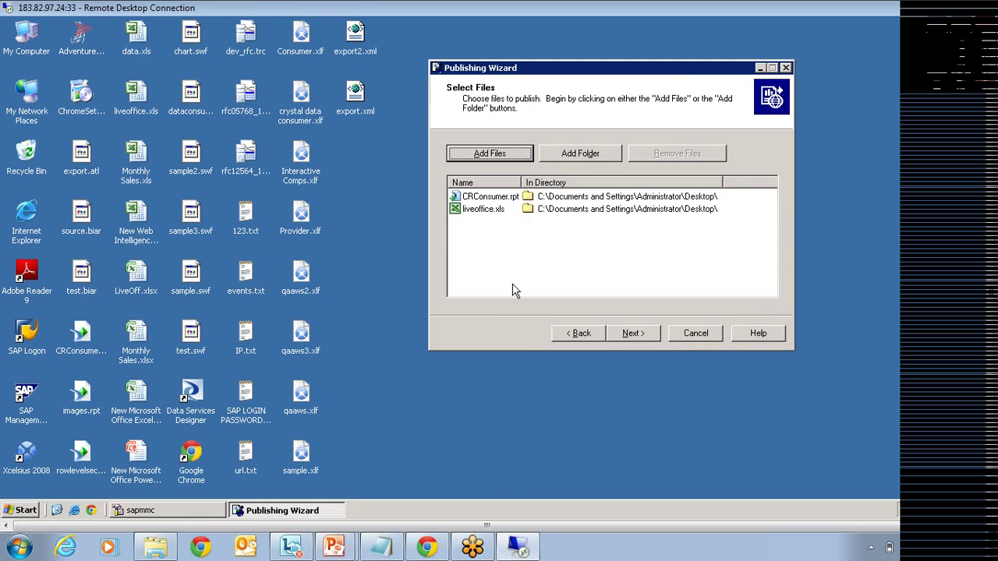
left_click(633, 333)
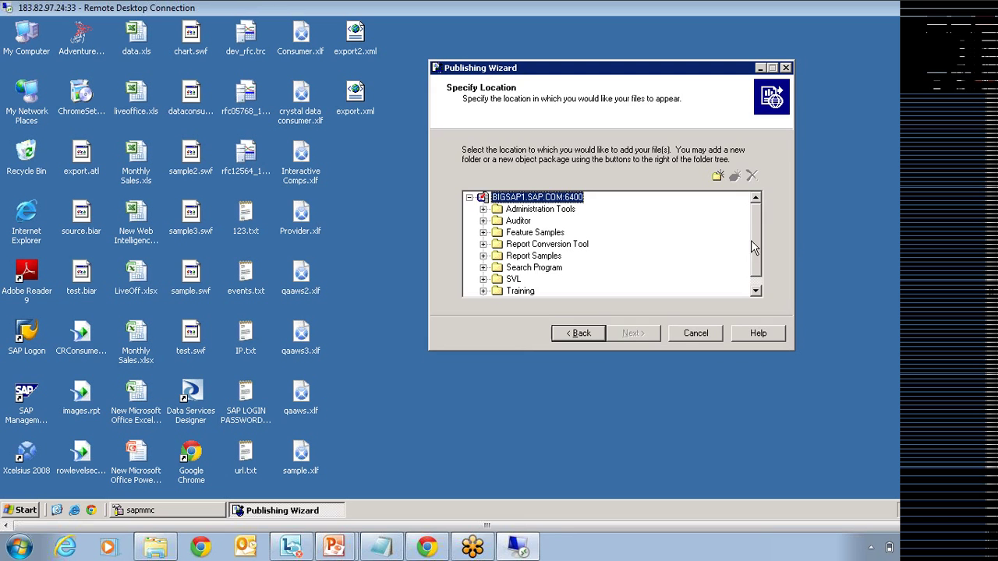
Step: Publish both files to the Training folder, accept the location preview, and pass the categories page
scroll(536, 300, "down", 1)
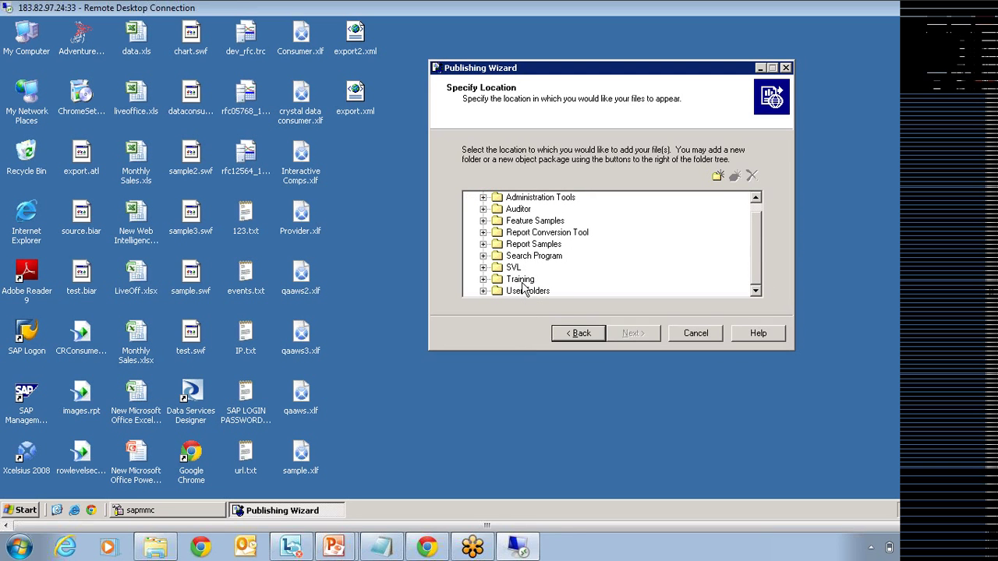
left_click(522, 281)
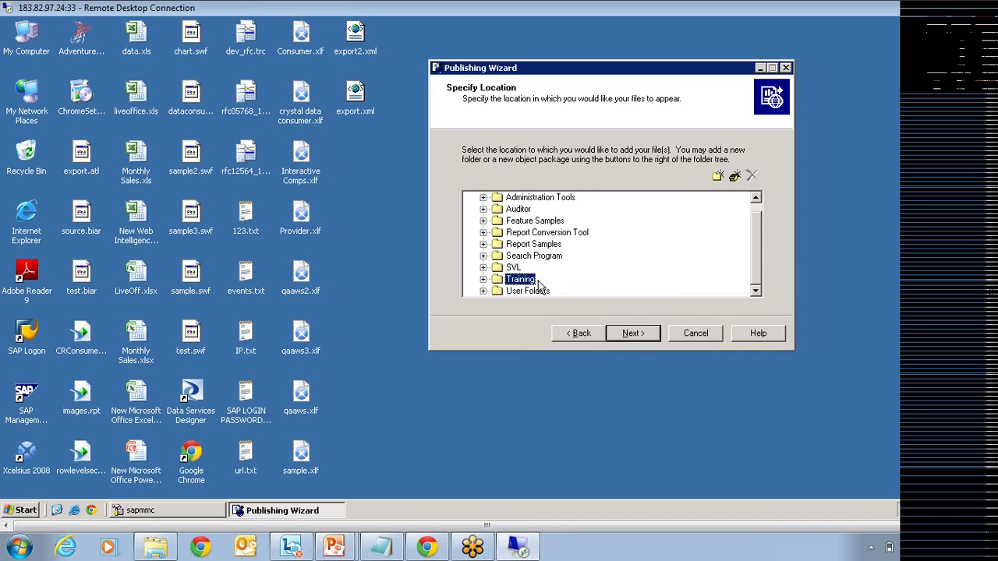
left_click(632, 333)
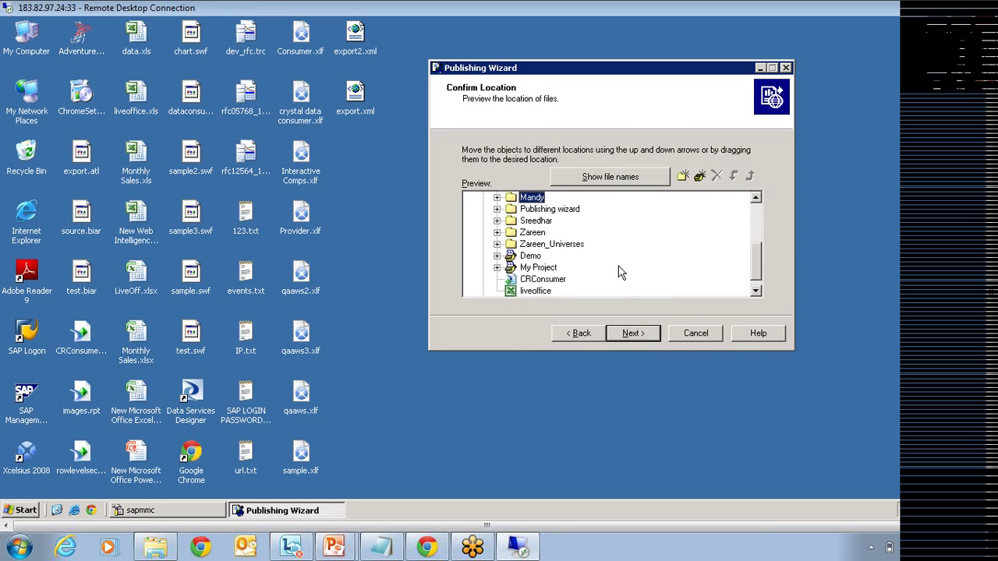
scroll(620, 272, "down", 1)
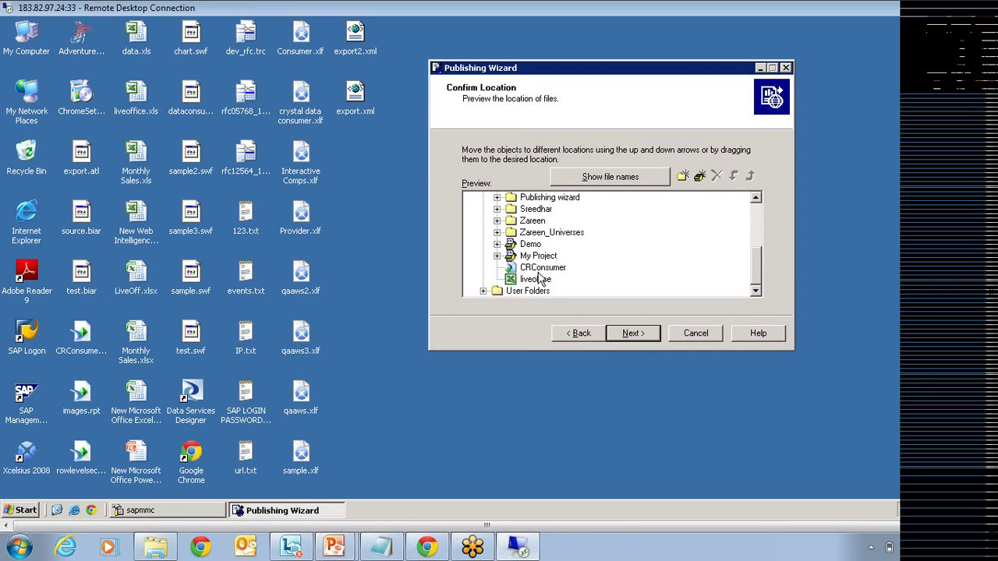
left_click(646, 339)
left_click(642, 338)
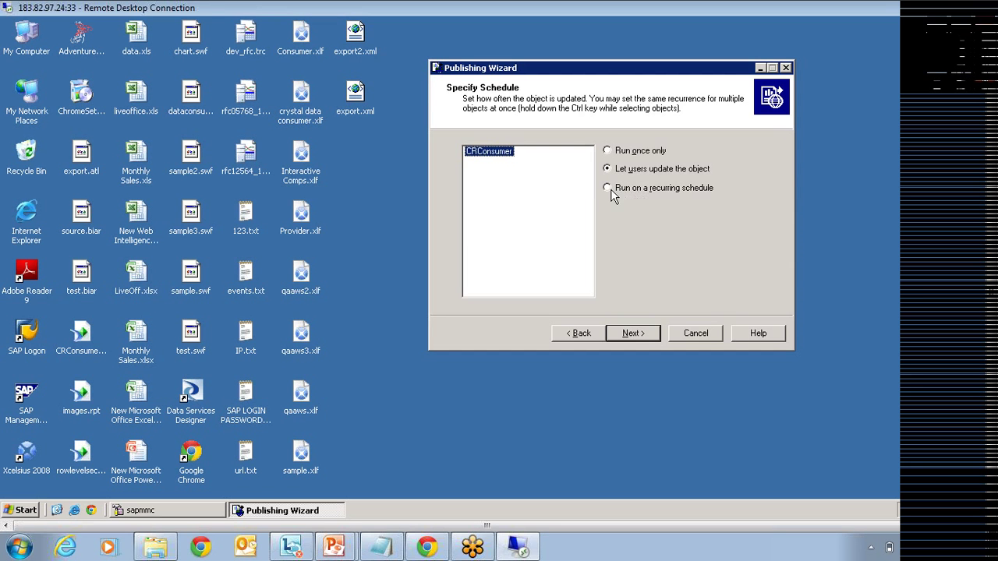
Step: Leave CRConsumer's schedule as 'Let users update the object' instead of a recurring schedule
left_click(612, 191)
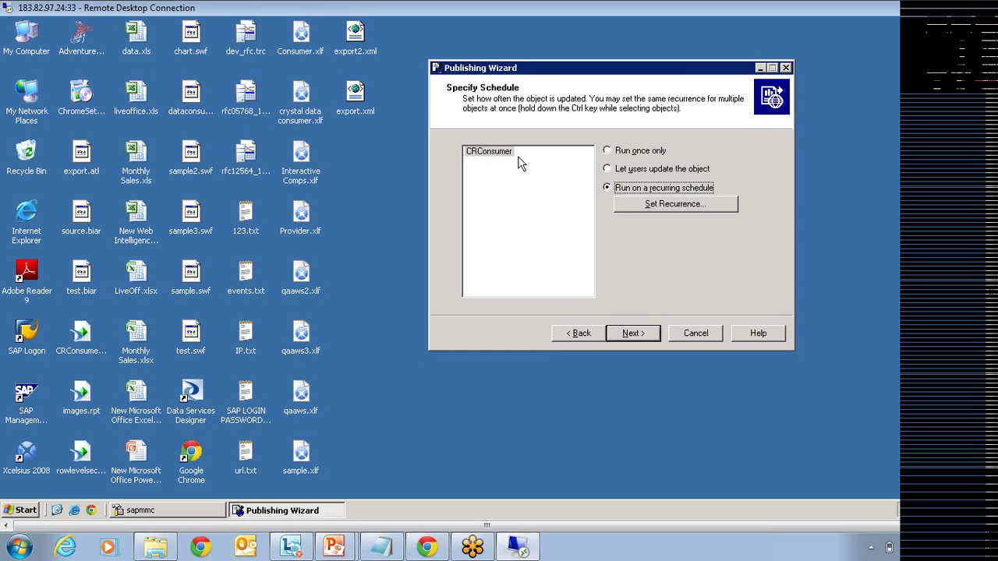
left_click(608, 170)
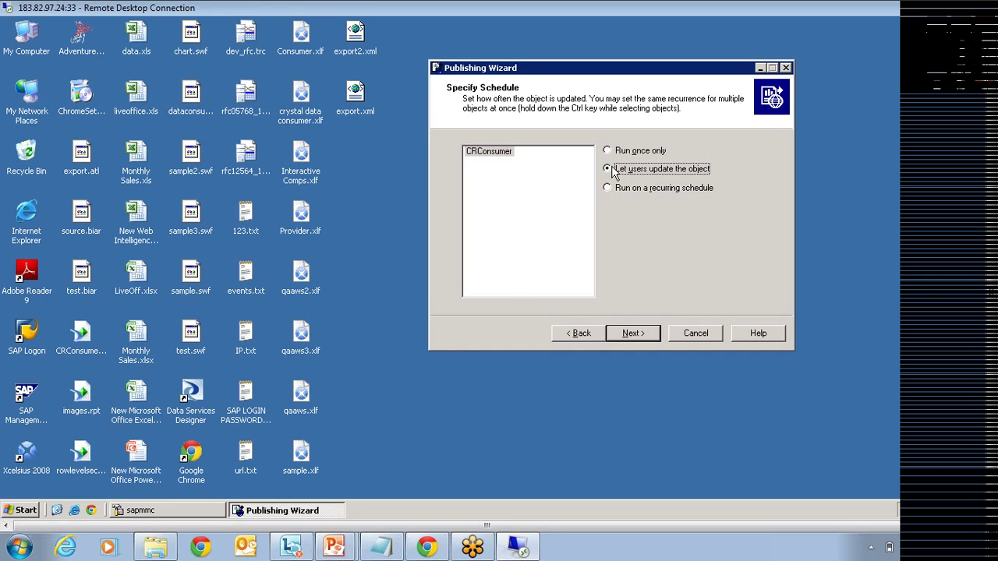
left_click(633, 334)
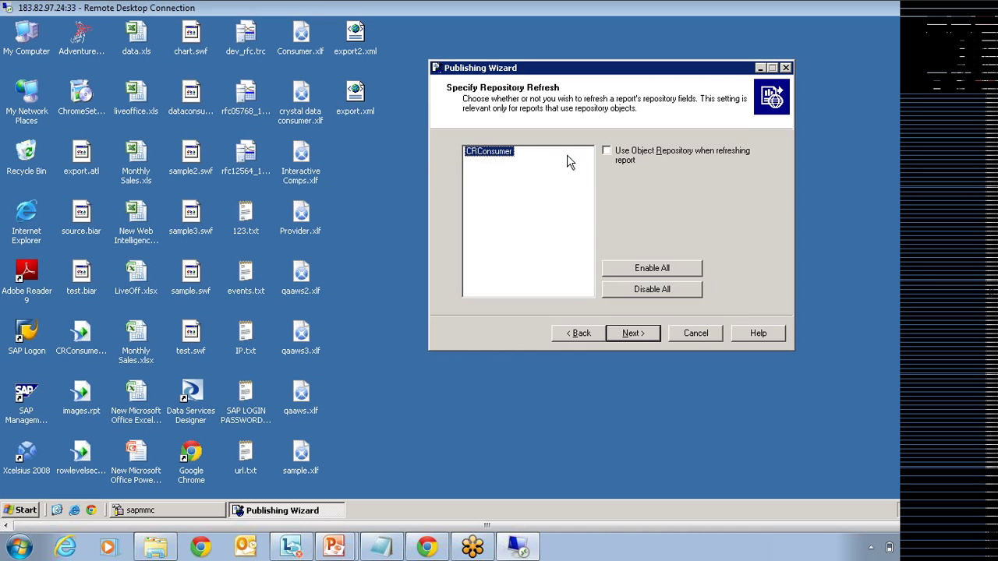
Step: Keep Use Object Repository and Keep saved data both unchecked for CRConsumer
left_click(606, 150)
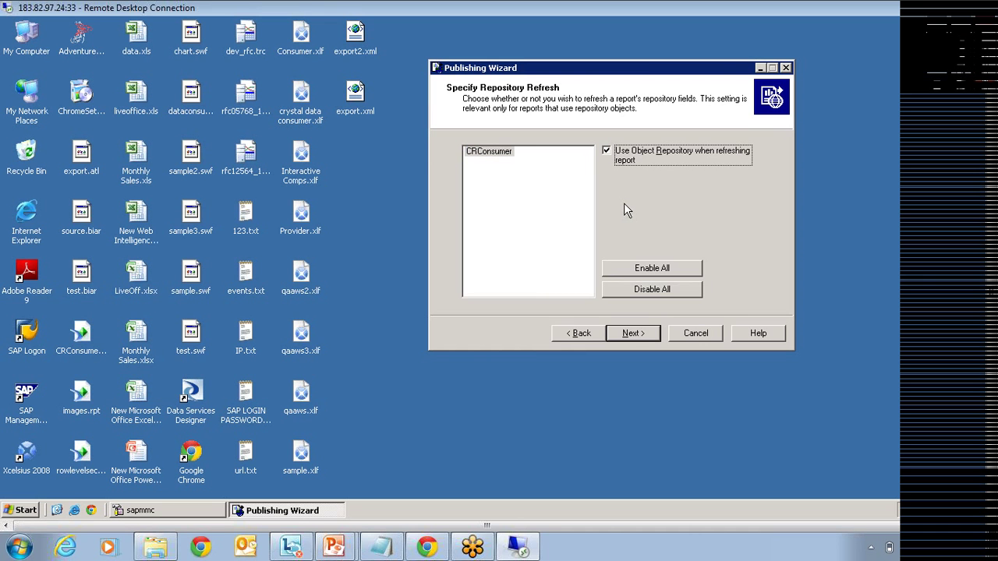
left_click(608, 154)
left_click(633, 333)
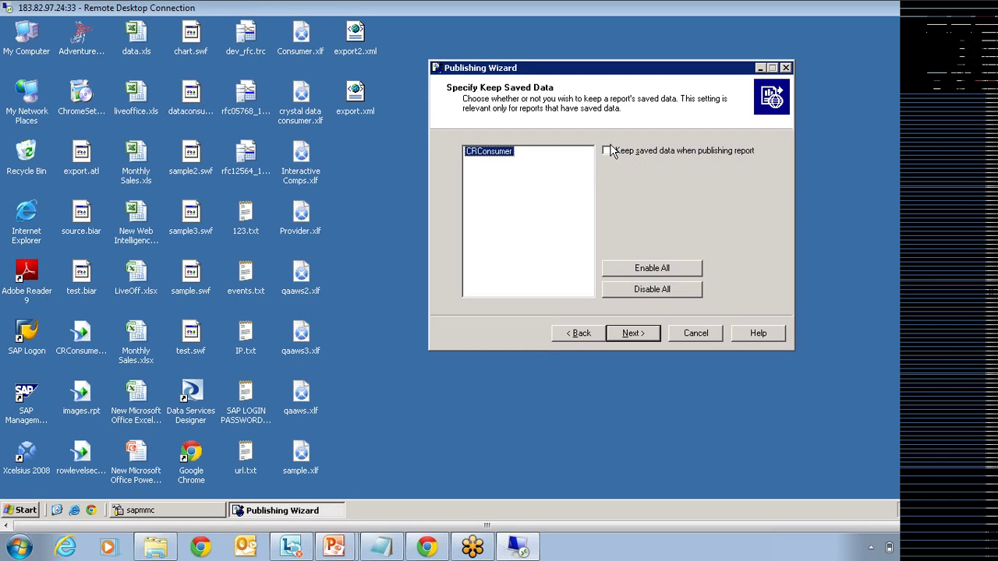
left_click(633, 335)
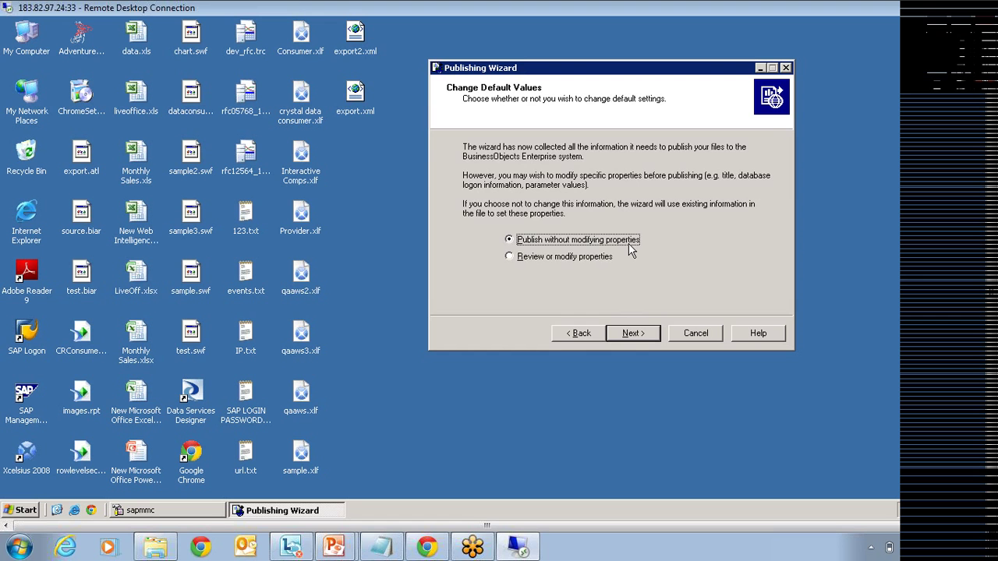
Step: Review CRConsumer's Title and Description properties and select its Department parameter
left_click(576, 258)
left_click(631, 335)
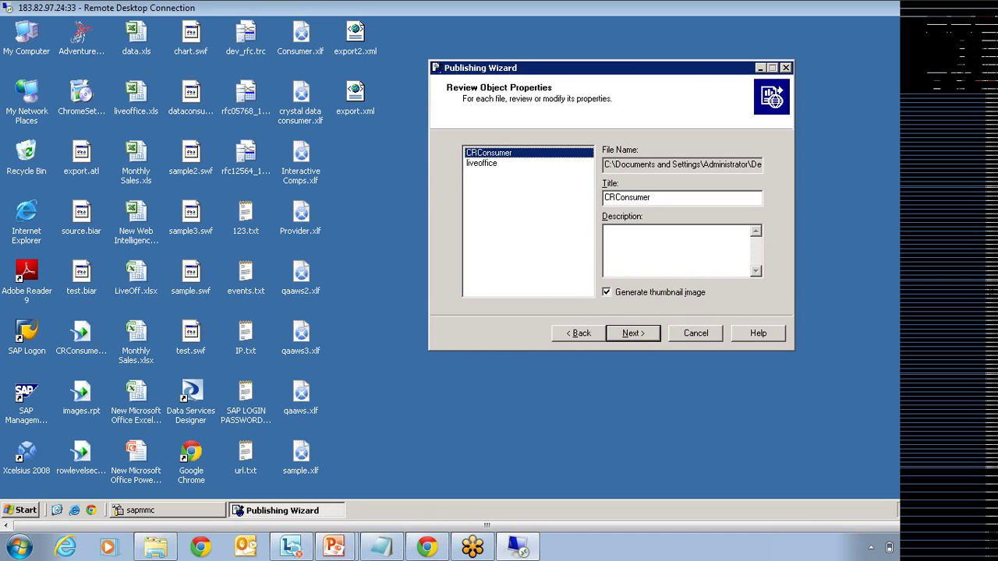
key("Tab")
key("Tab")
key("Tab")
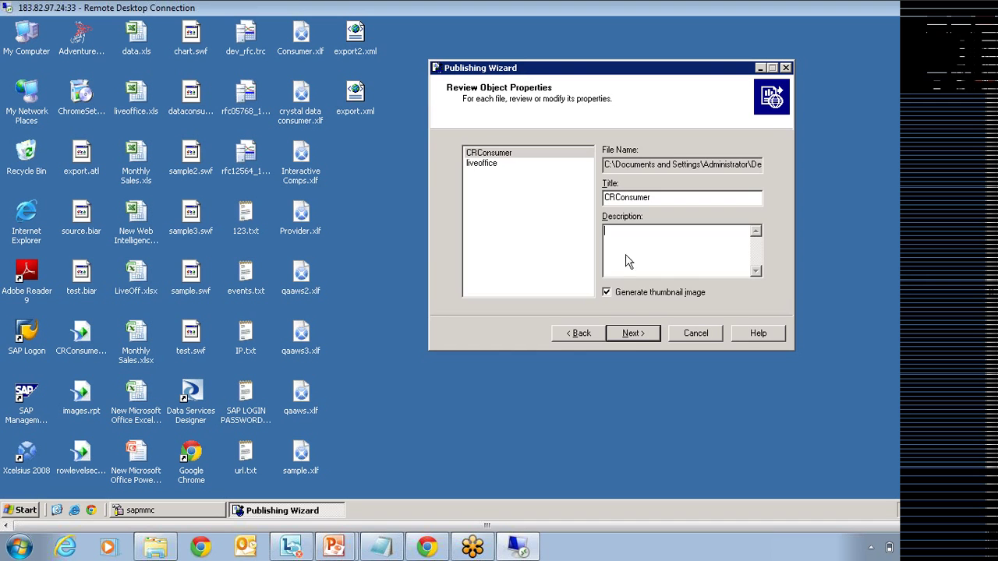
left_click(630, 335)
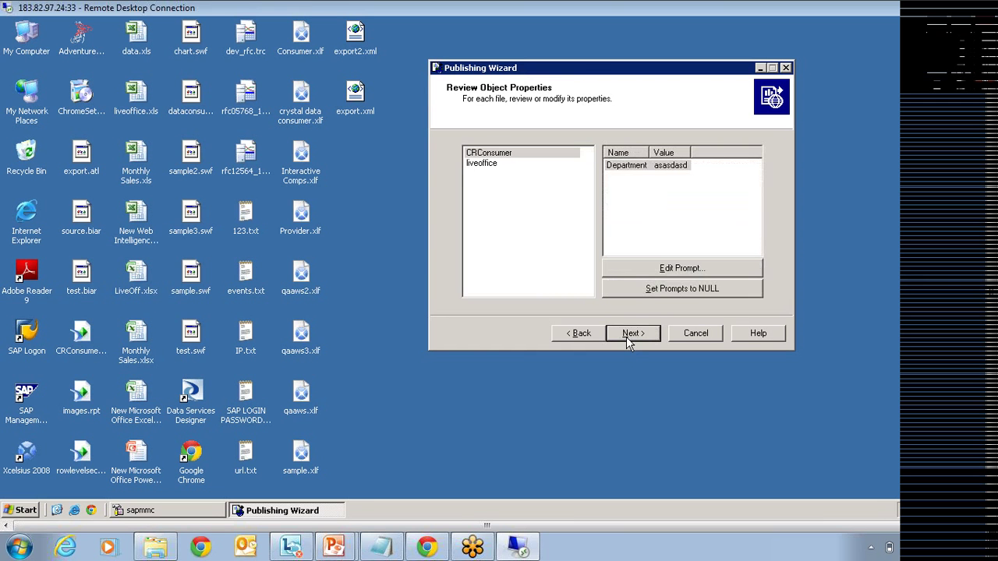
left_click(627, 167)
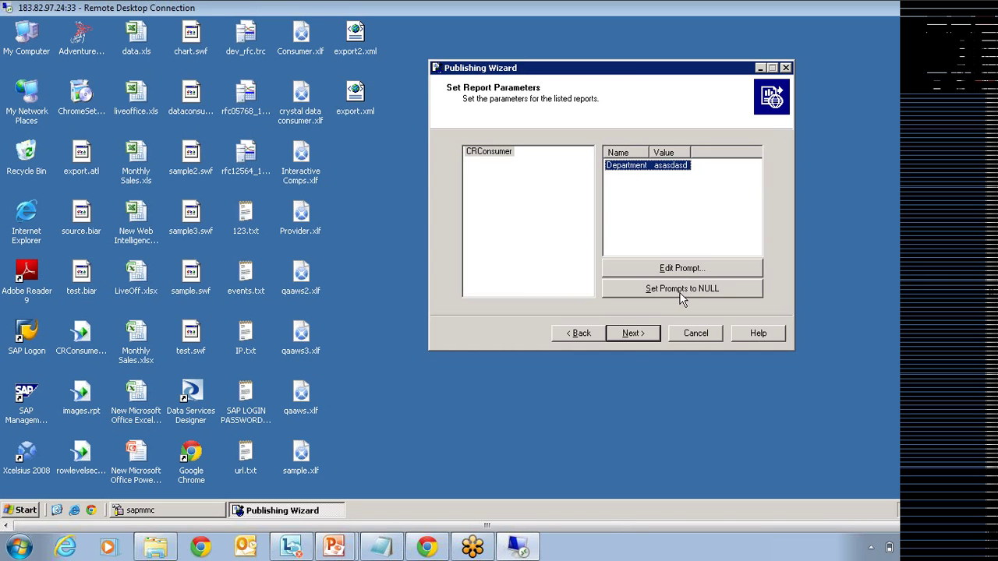
left_click(633, 335)
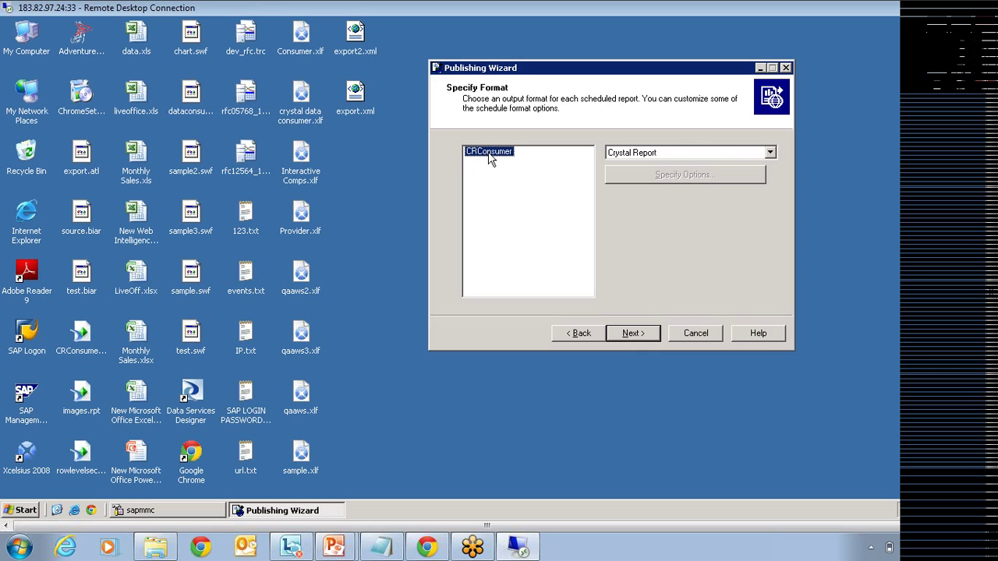
Step: Confirm Crystal Report as CRConsumer's output format and continue to the objects summary
left_click(686, 154)
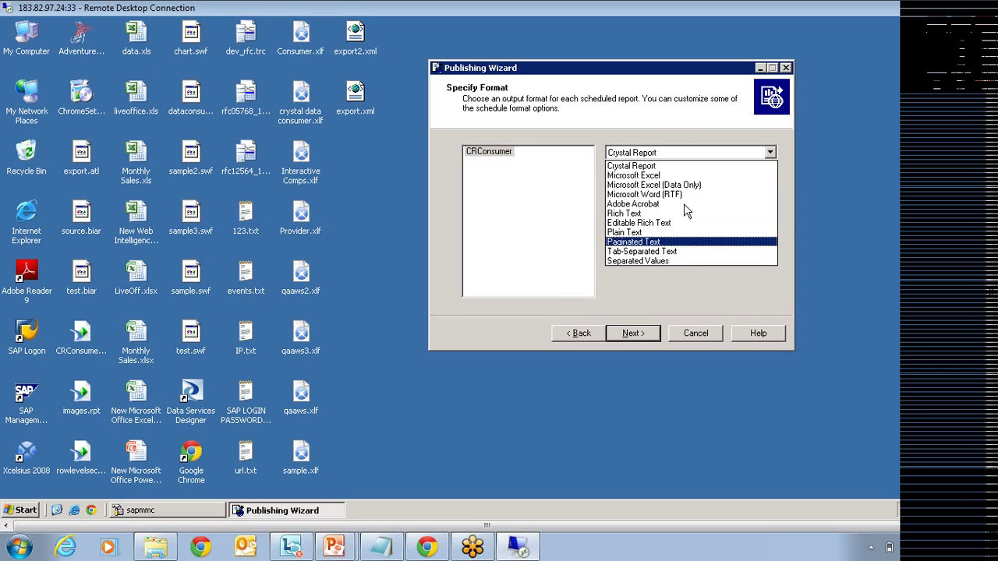
left_click(782, 214)
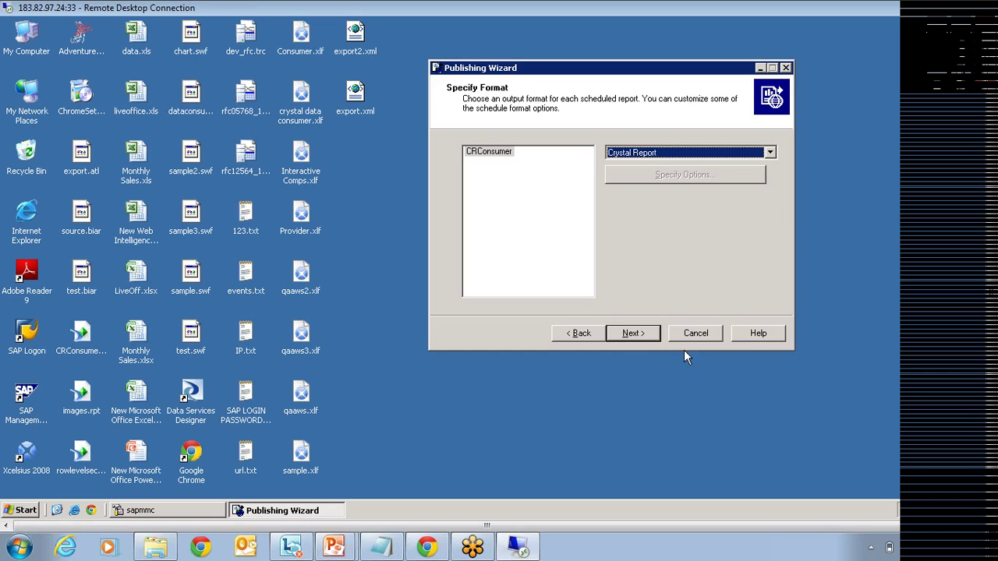
left_click(655, 336)
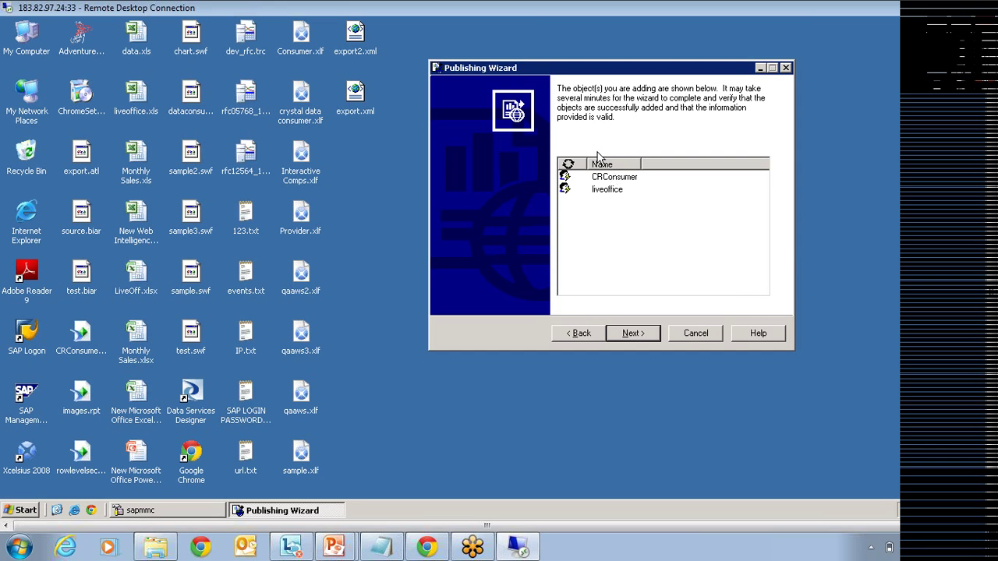
Step: Publish CRConsumer and liveoffice to BusinessObjects, then finish the Publishing Wizard
left_click(633, 335)
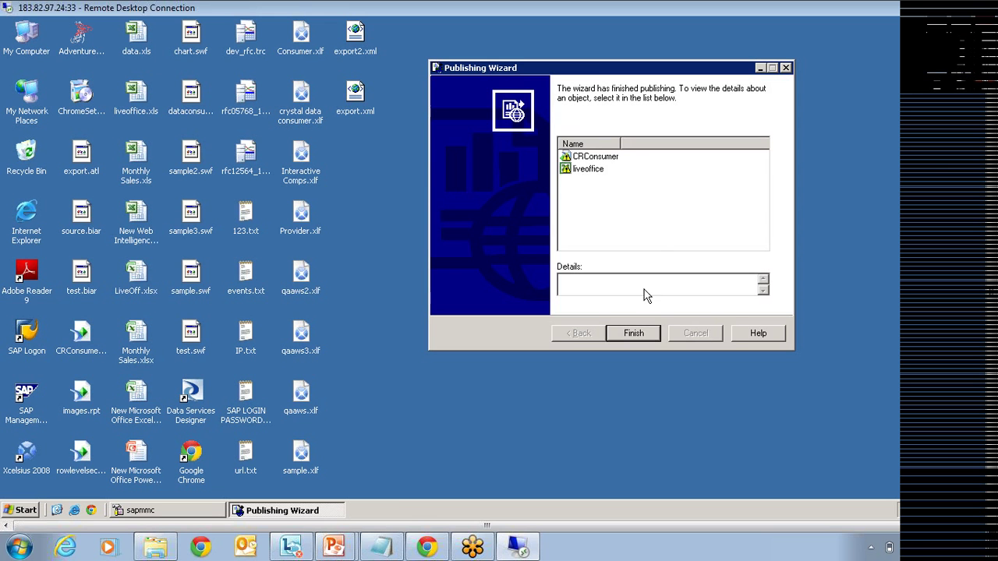
left_click(635, 339)
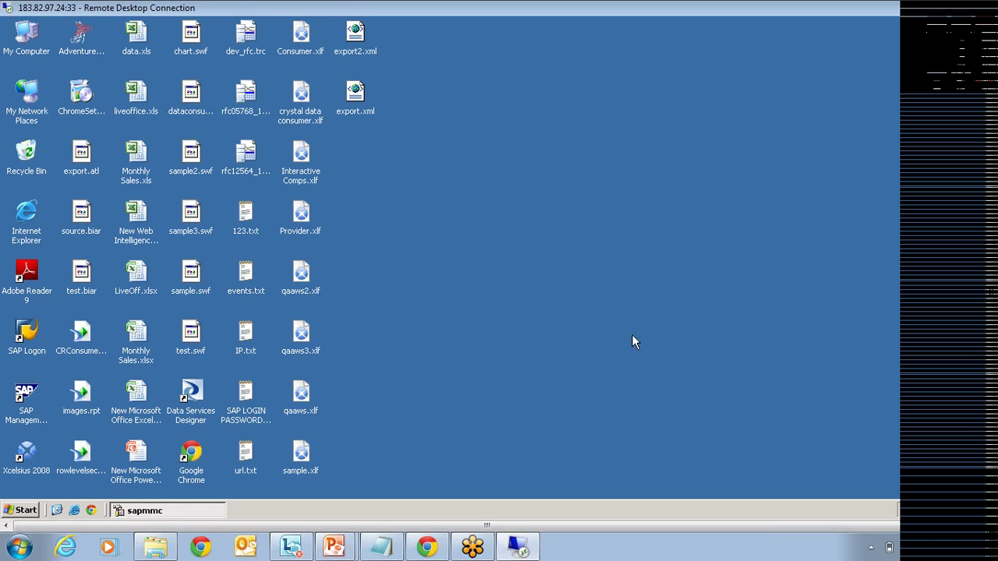
Step: Browse Start > Programs > BusinessObjects XI 3.1 > BusinessObjects Enterprise, then open a blank Internet Explorer window
left_click(24, 511)
mouse_move(84, 318)
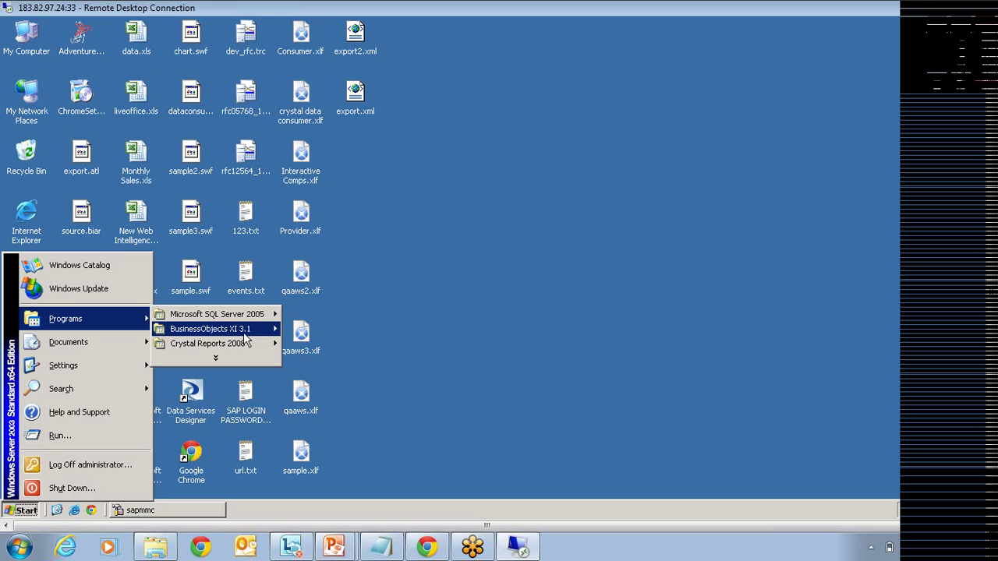
mouse_move(247, 335)
mouse_move(351, 335)
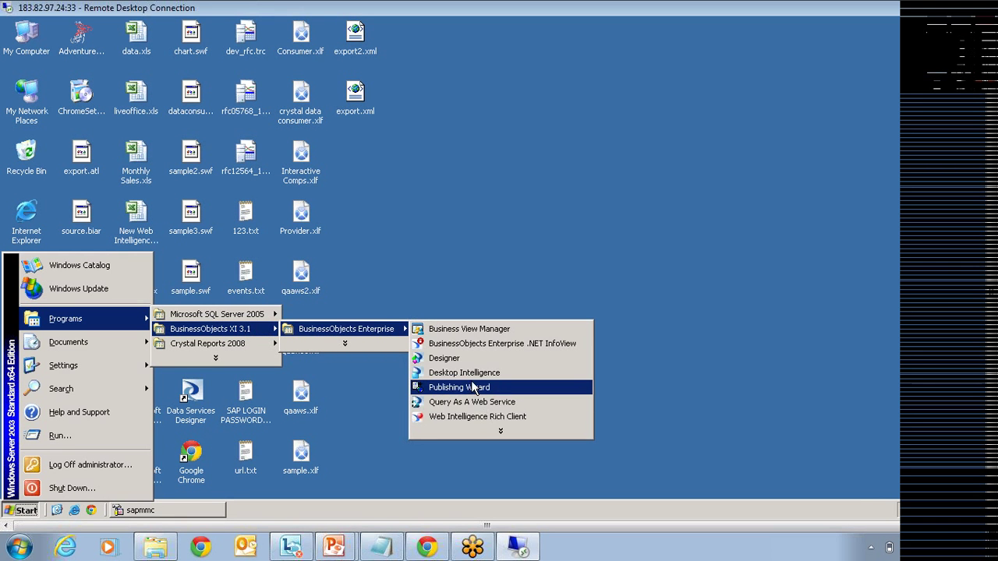
left_click(77, 511)
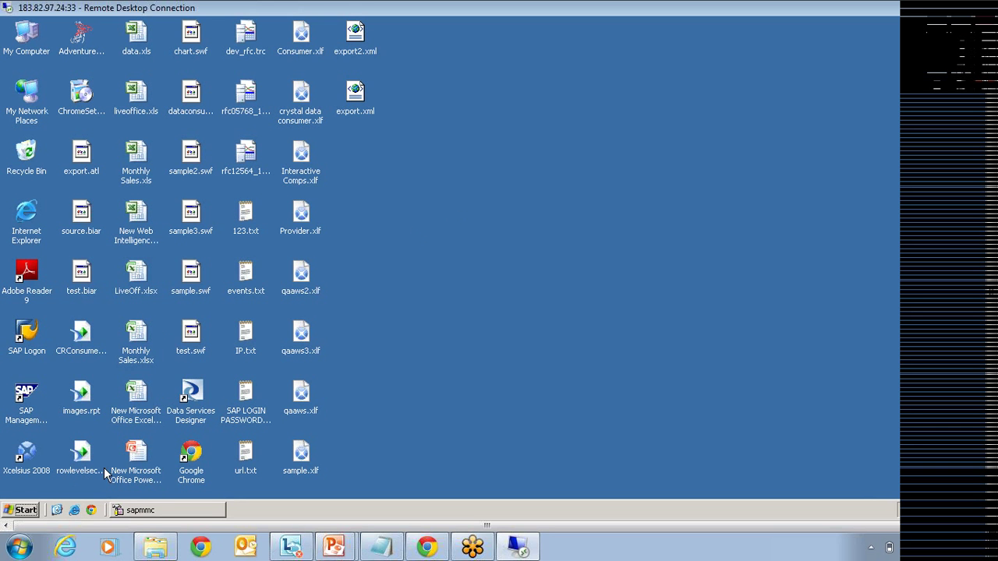
left_click(74, 510)
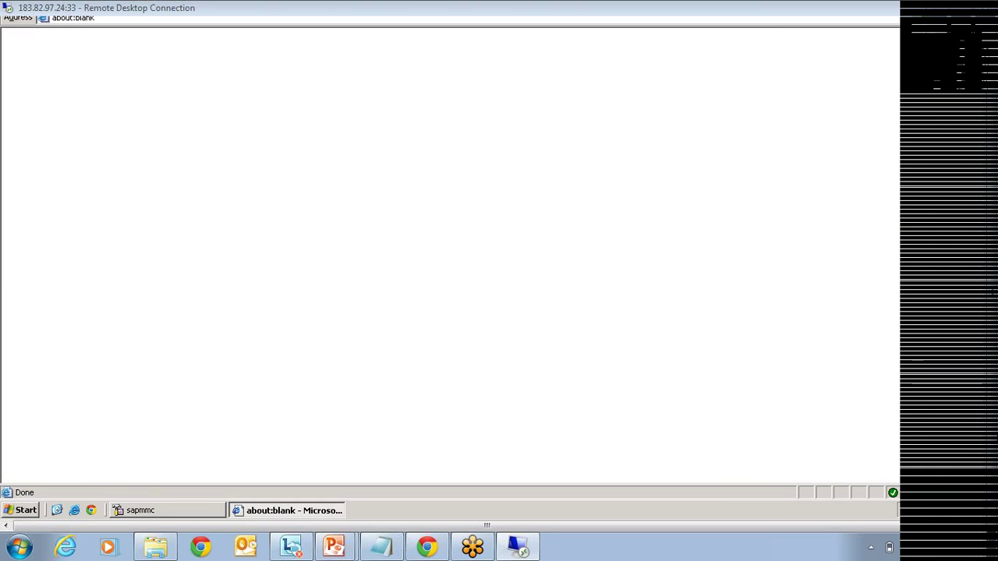
Step: Log on to InfoView from the Favorites link using the administrator password
left_click(100, 40)
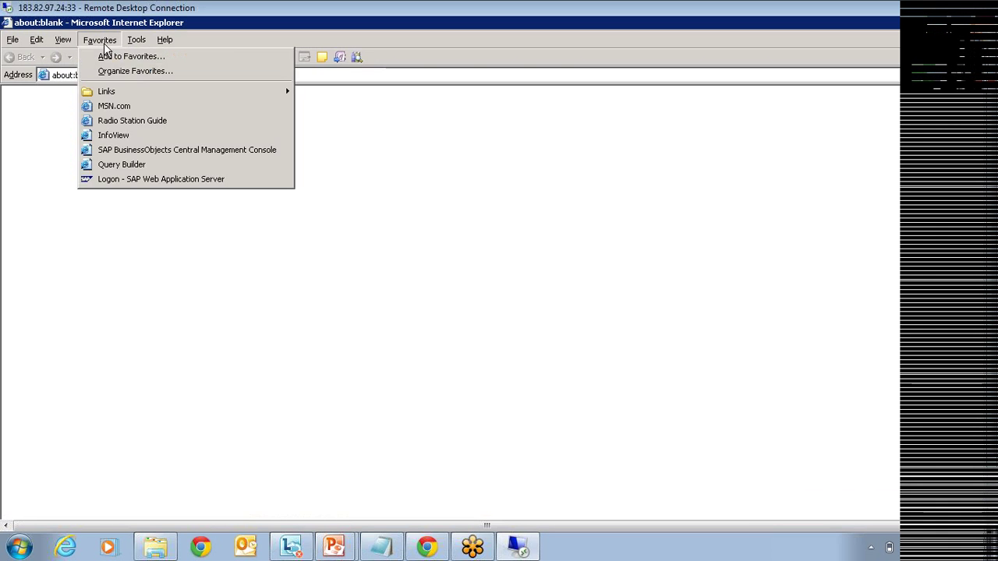
left_click(113, 148)
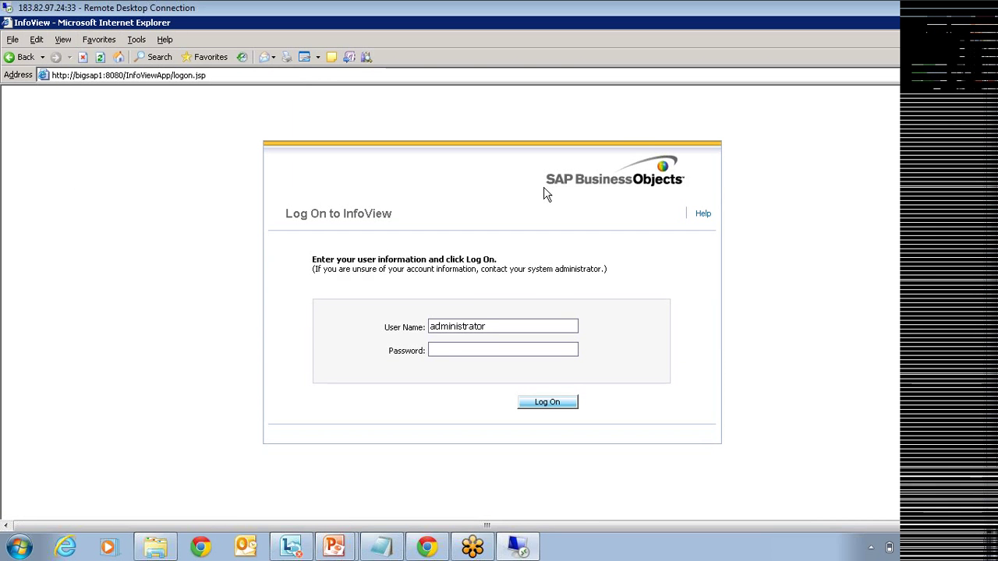
left_click(459, 350)
type("********")
key("Return")
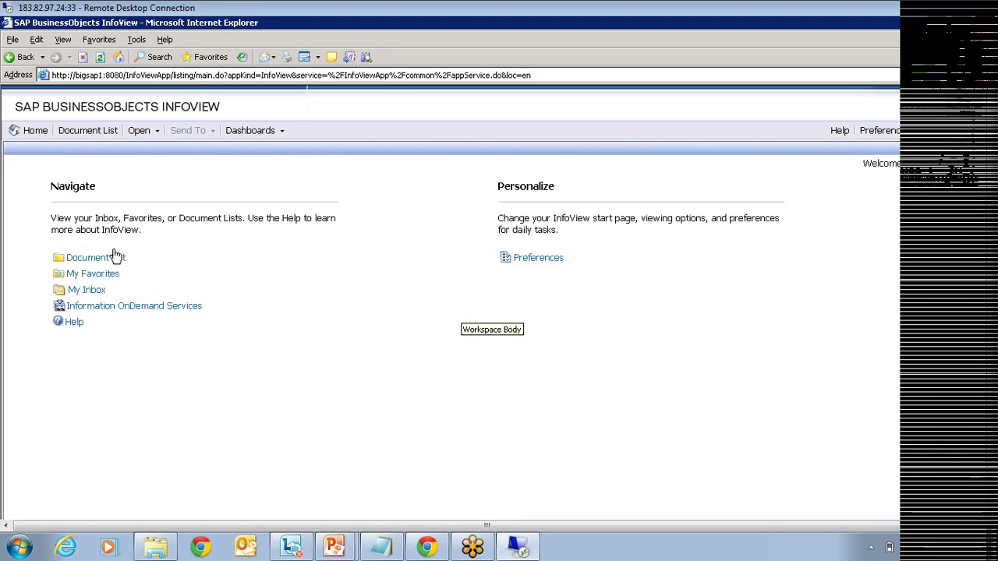
Step: Show the Training folder under Public Folders in the Document List
left_click(108, 259)
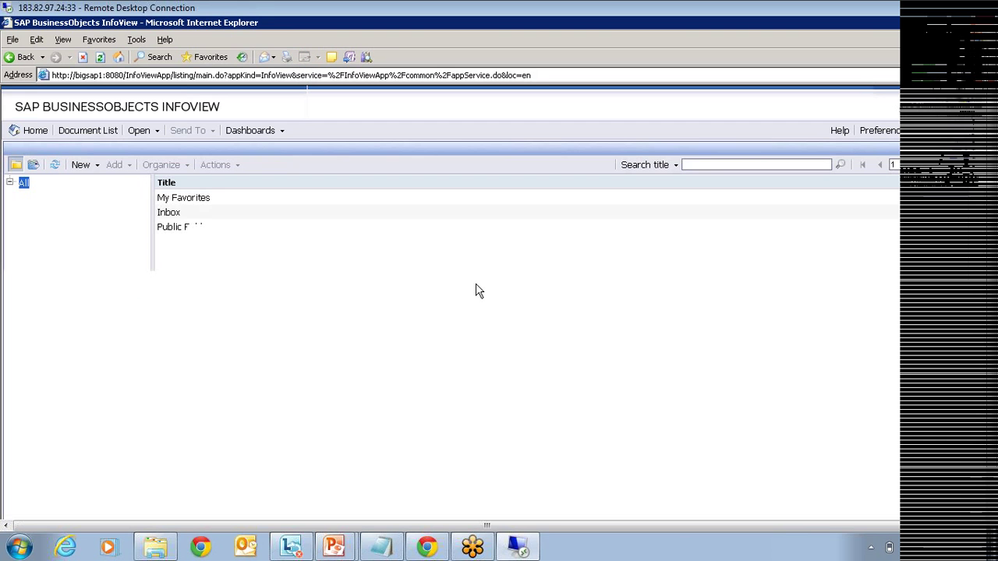
left_click(24, 230)
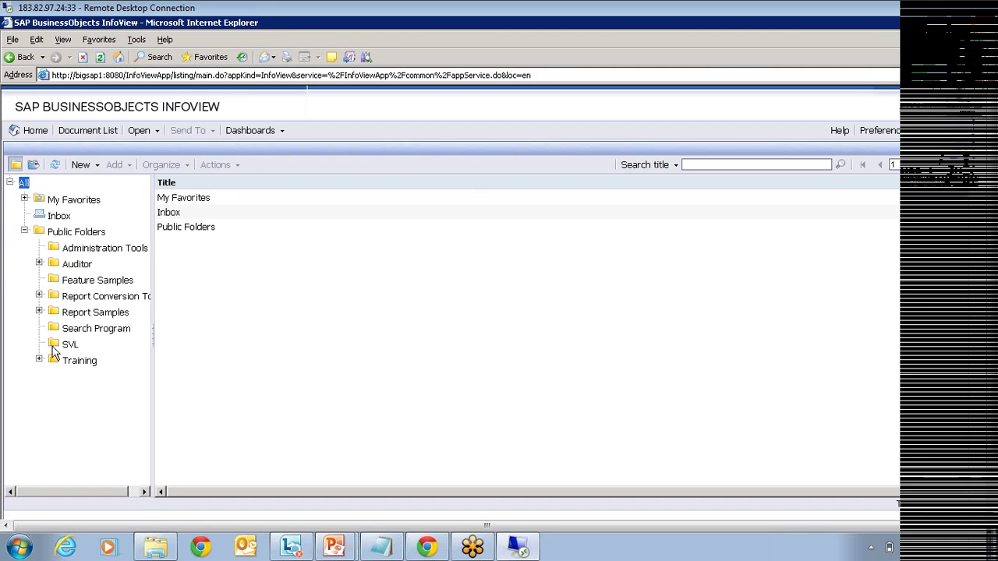
left_click(78, 360)
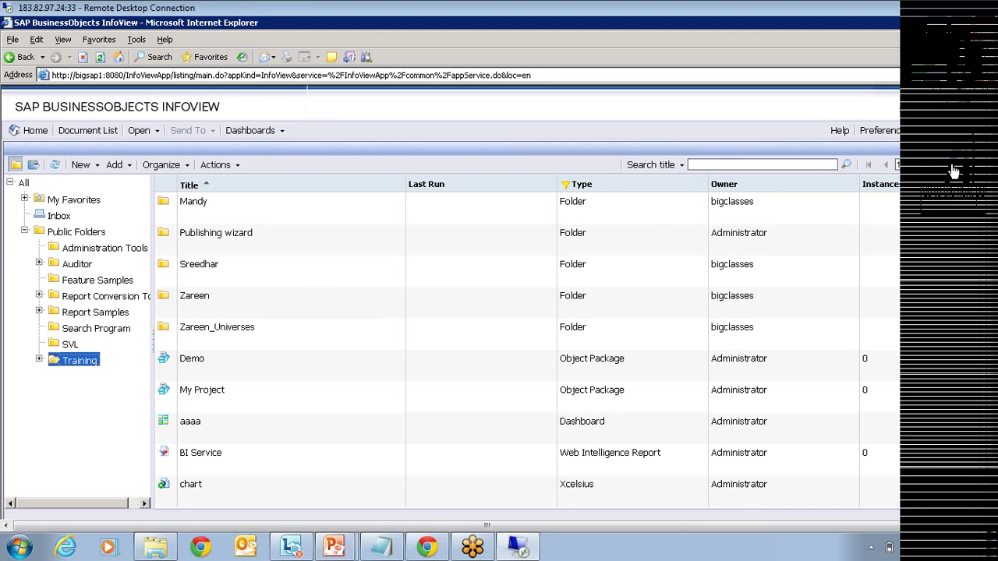
Step: Search titles for 'live' and select liveoffice (2)
left_click(777, 167)
type("live")
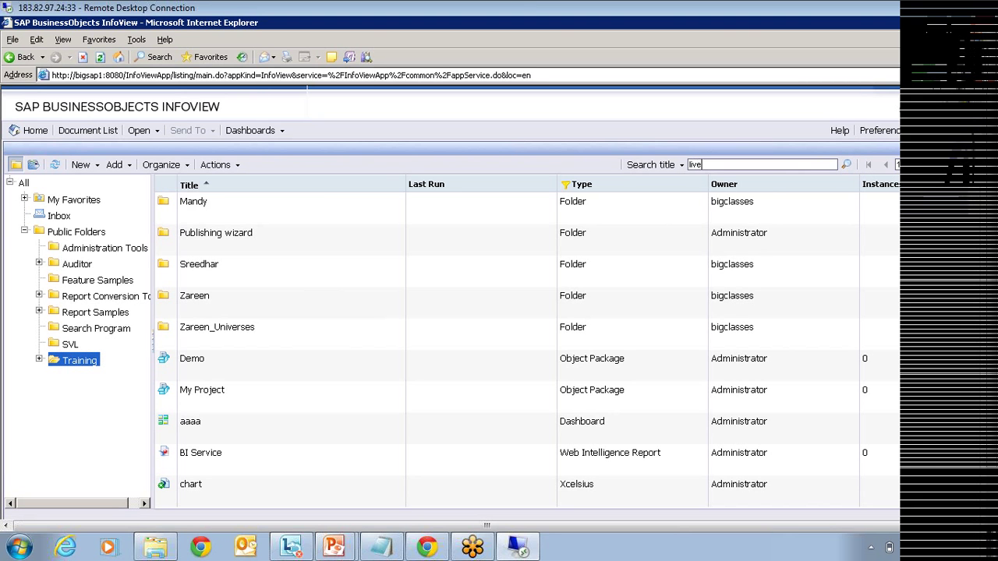
left_click(846, 165)
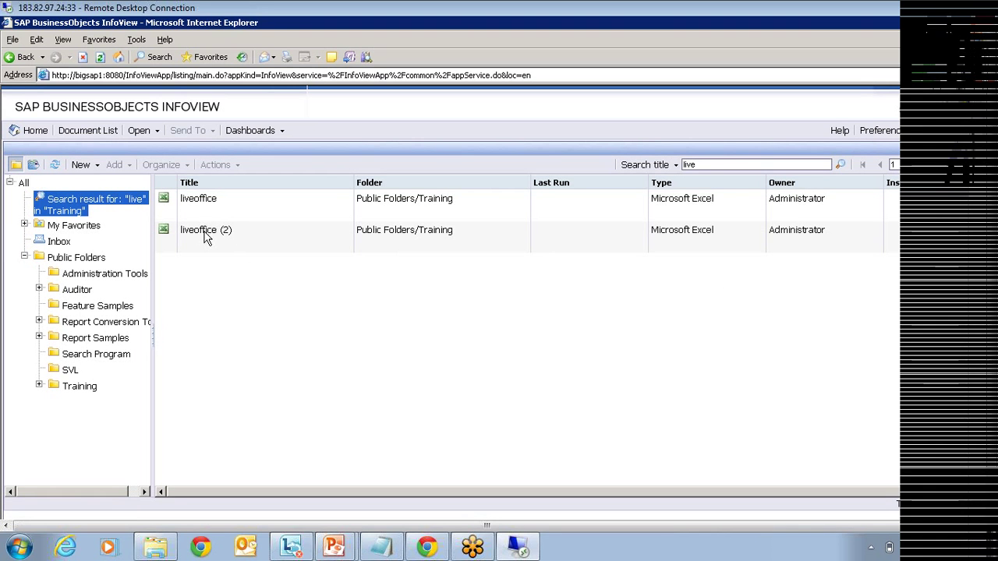
left_click(206, 230)
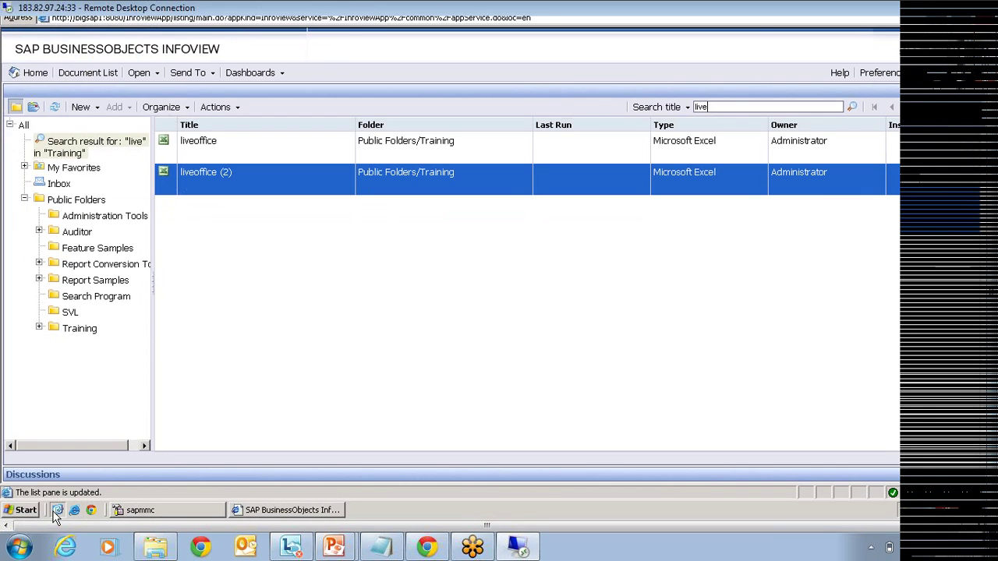
Step: Bring InfoView back and rerun the title search with 'cr'
left_click(57, 512)
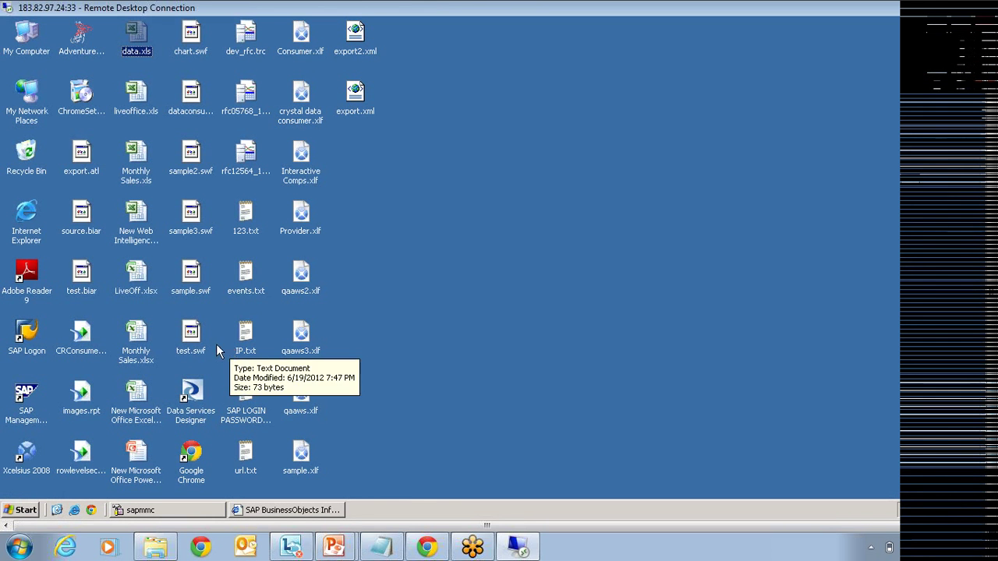
left_click(274, 512)
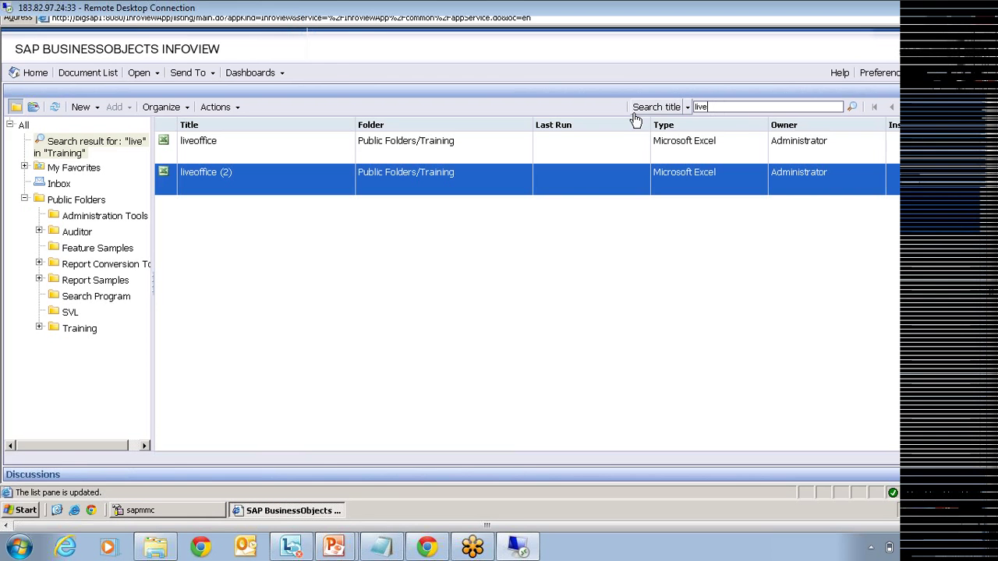
key("BackSpace")
key("BackSpace")
key("BackSpace")
key("BackSpace")
type("cr")
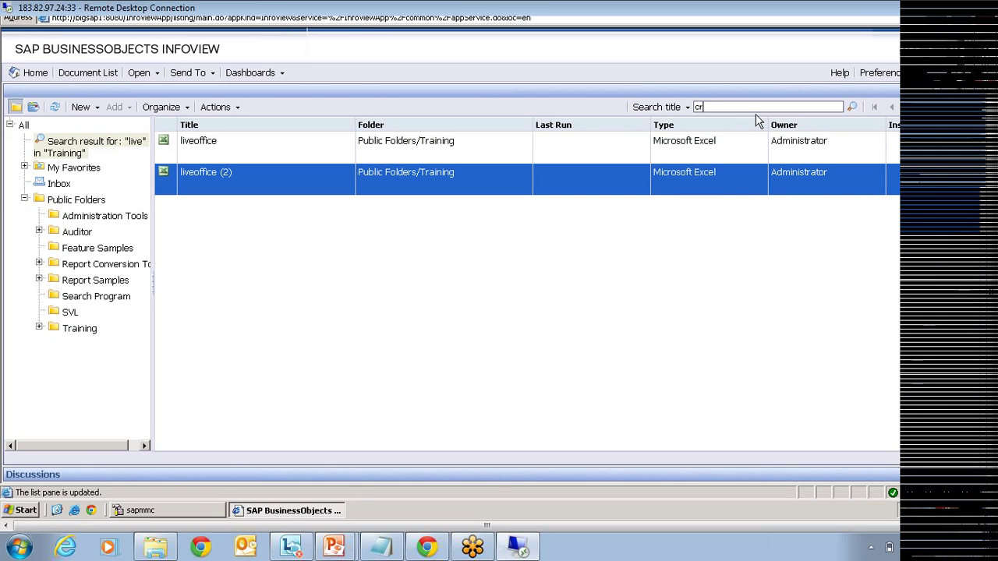
left_click(851, 107)
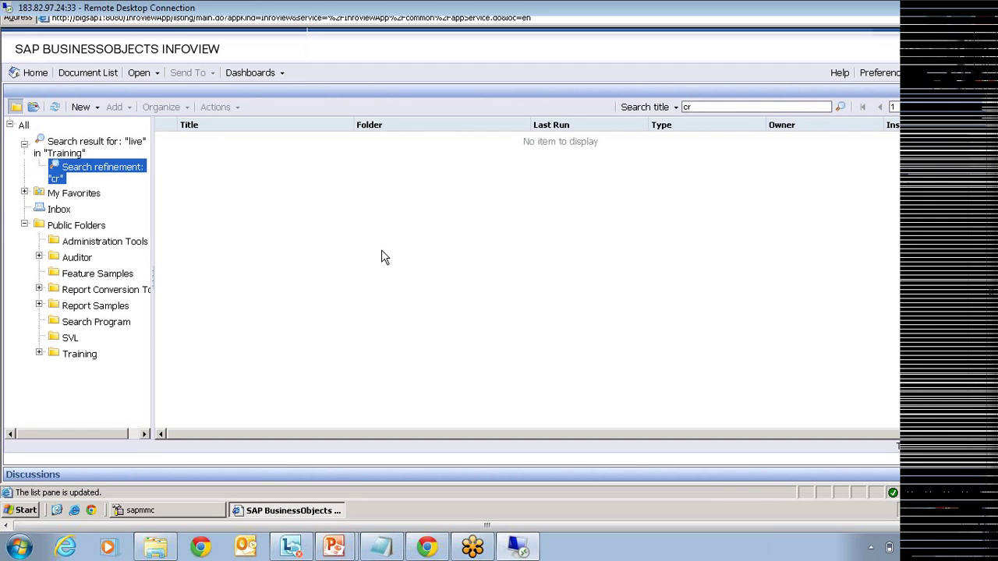
Step: Search the Training folder for 'CR' and select CRConsumer (4) and CRConsumer.rpt
left_click(69, 352)
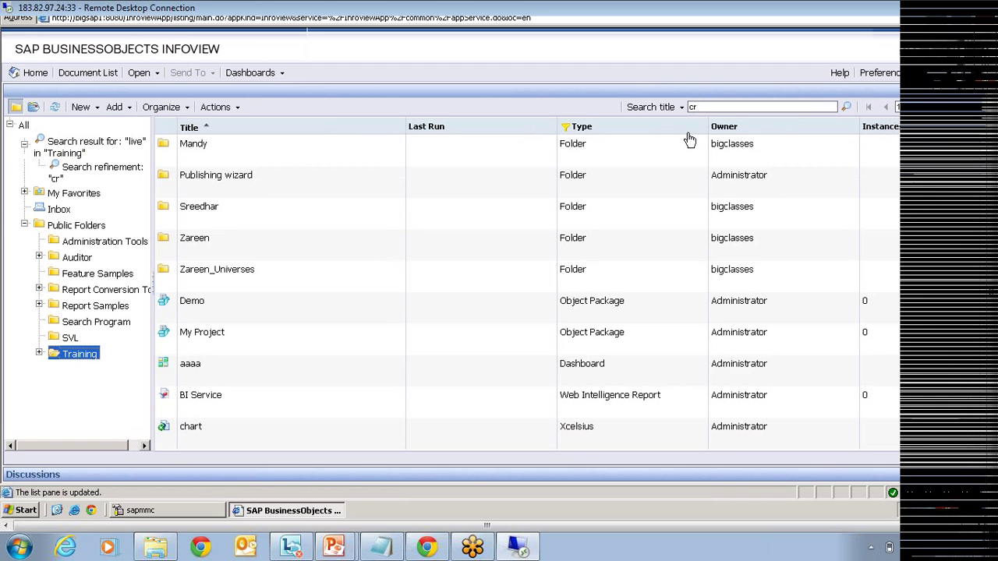
left_click_drag(704, 107, 657, 111)
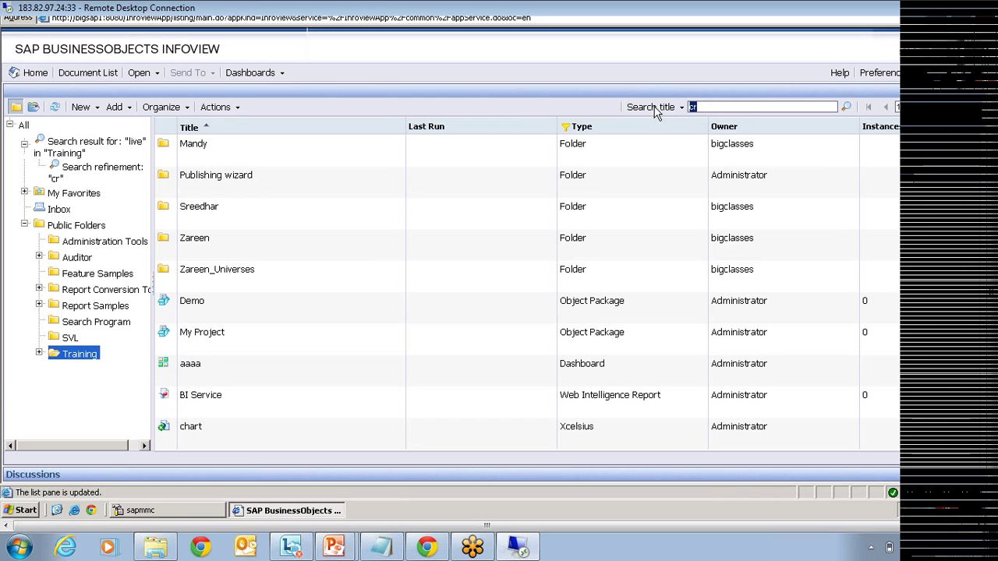
type("CR")
left_click(847, 107)
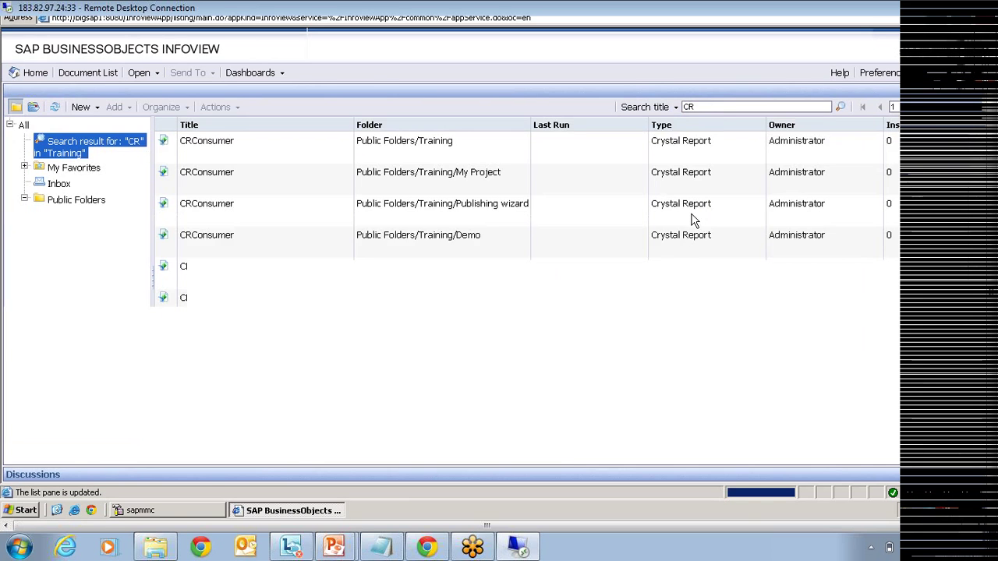
left_click(289, 338)
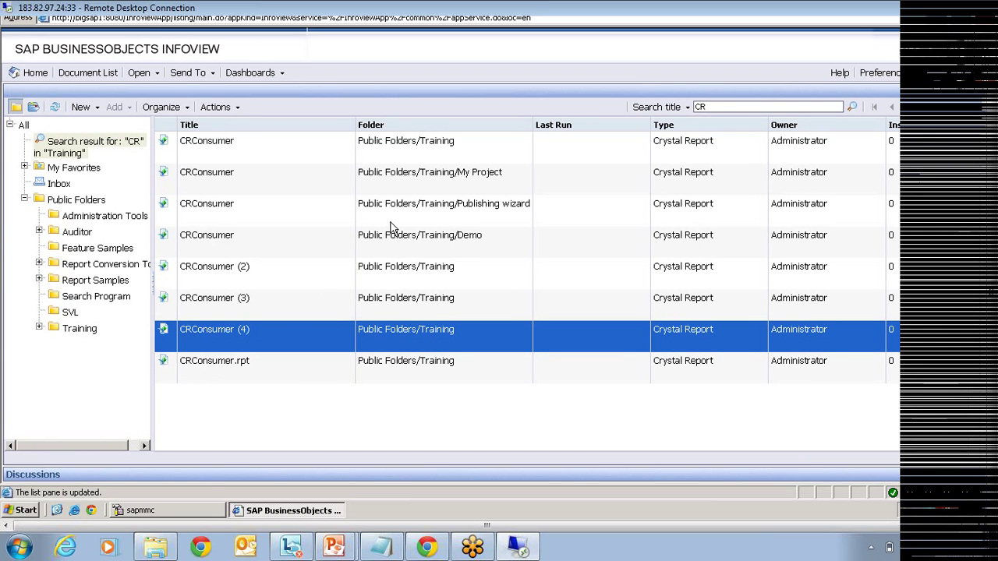
left_click(331, 381)
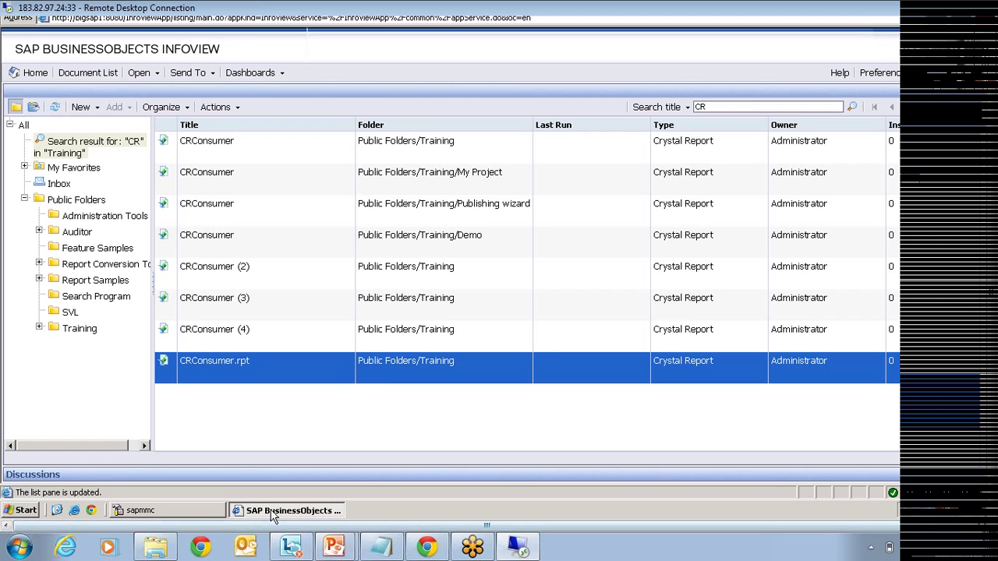
Step: Expand Start > Programs > BusinessObjects XI 3.1 > BusinessObjects Enterprise to its full program list
left_click(27, 509)
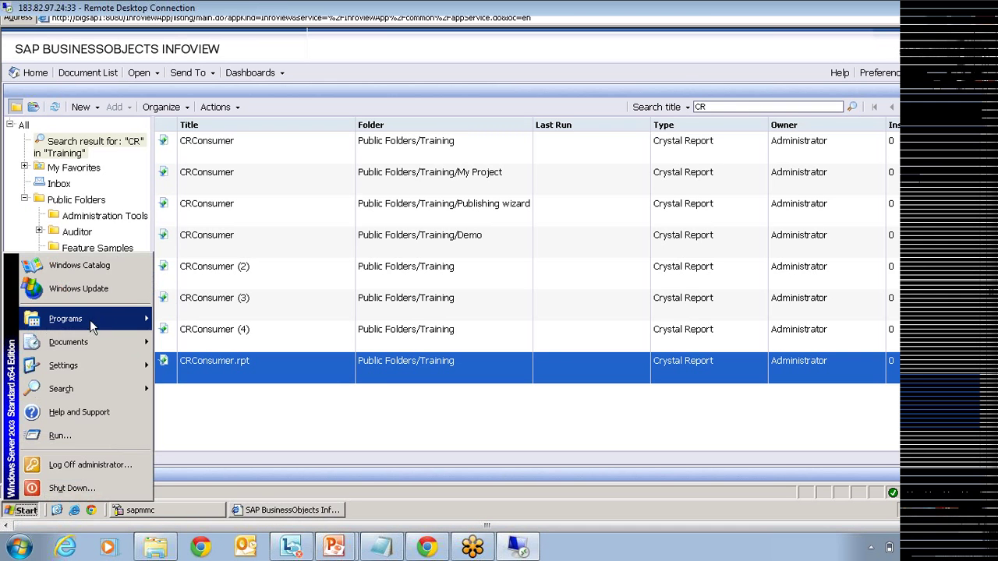
mouse_move(90, 319)
mouse_move(234, 329)
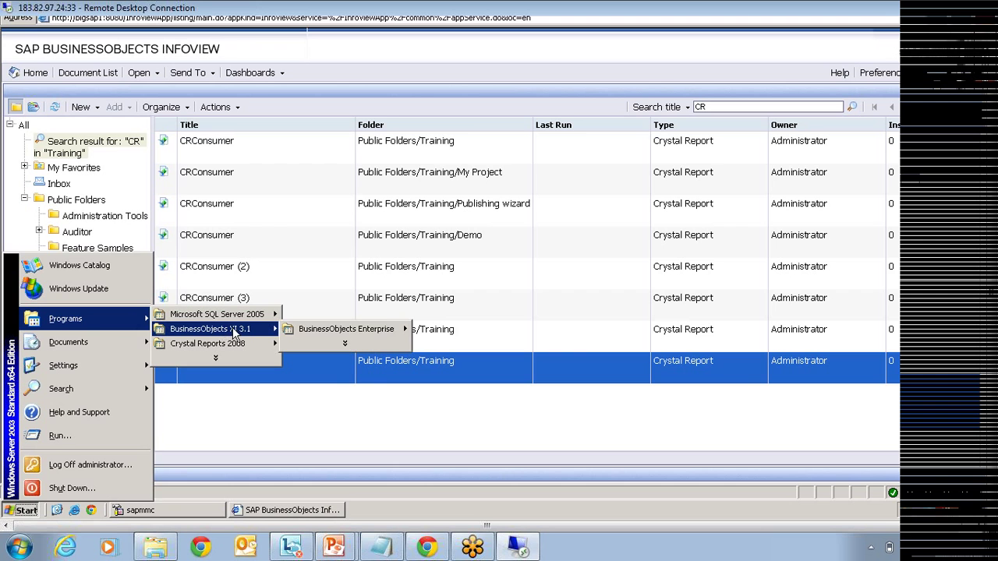
mouse_move(351, 329)
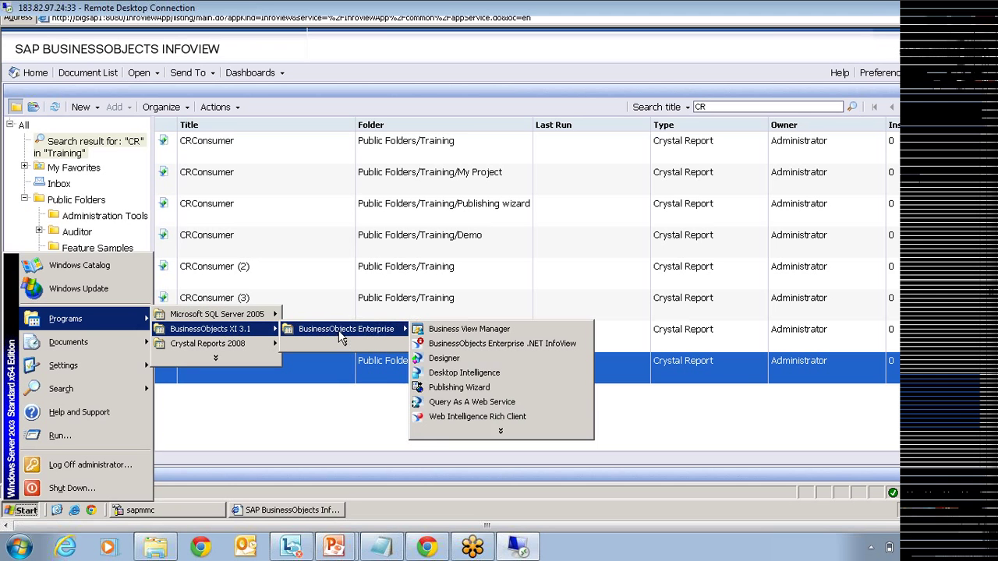
left_click(500, 434)
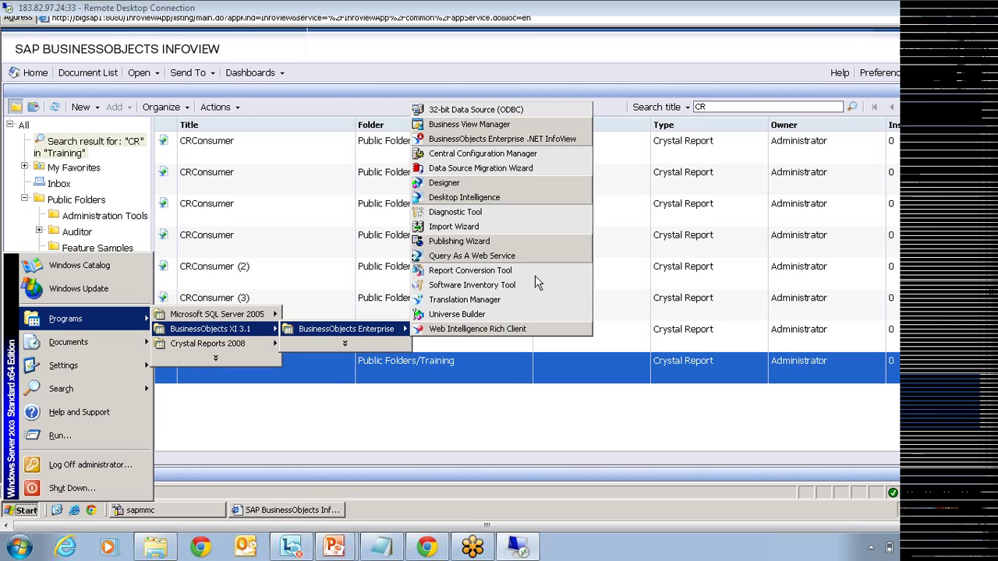
Step: Launch the Import Wizard from the BusinessObjects Enterprise submenu
left_click(458, 227)
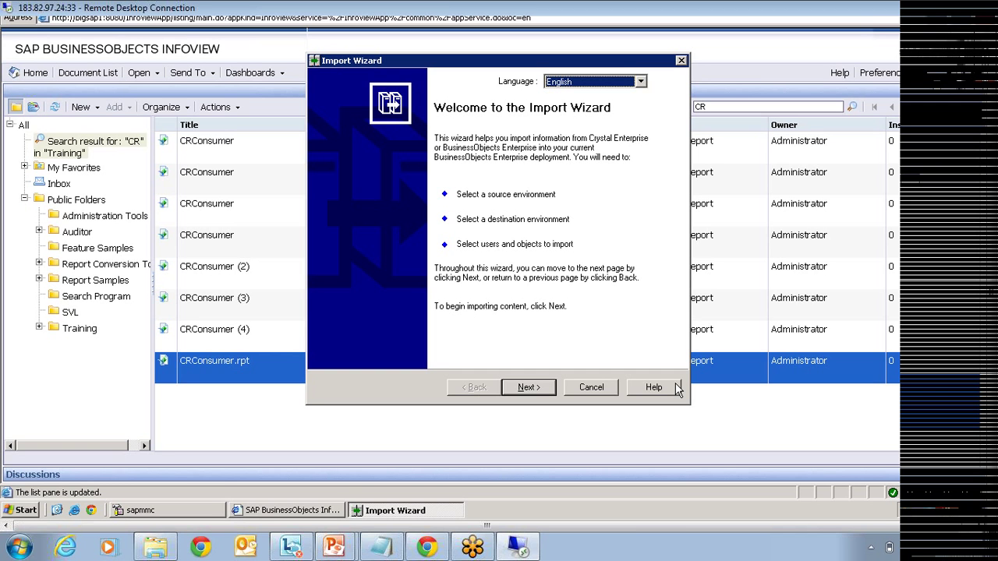
left_click(529, 388)
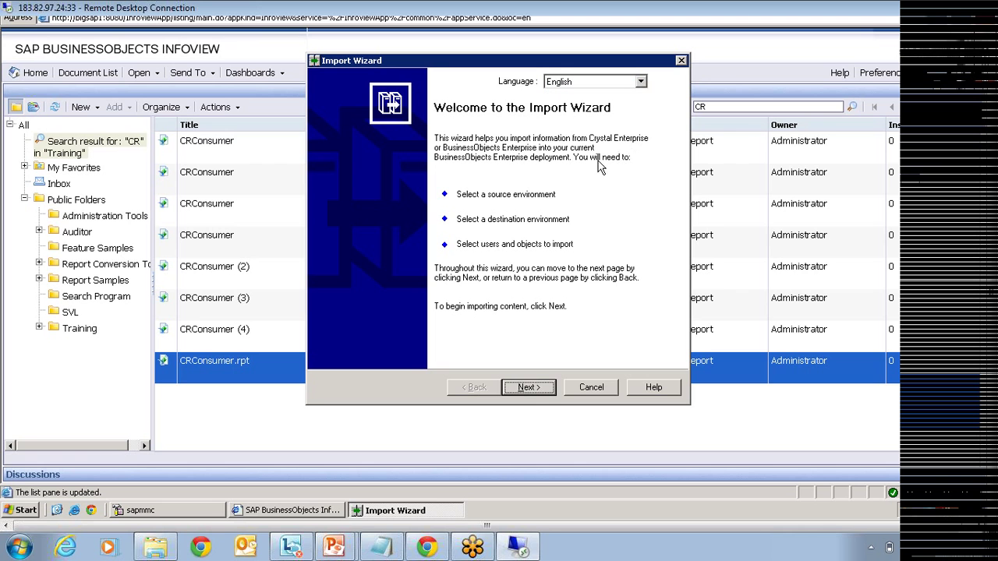
Step: Move to the source environment page, leaving the source type unchanged
left_click(540, 391)
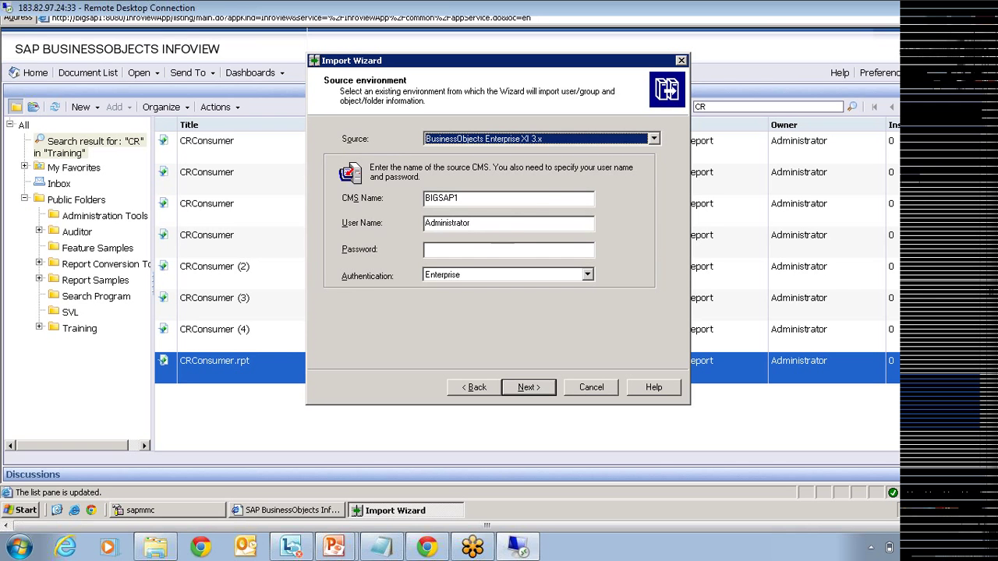
left_click(512, 140)
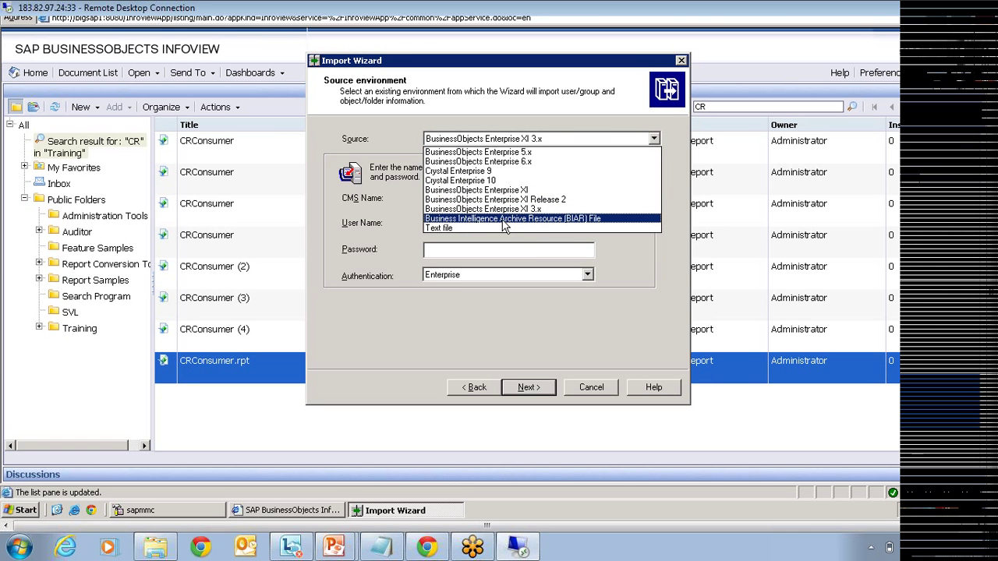
left_click(527, 209)
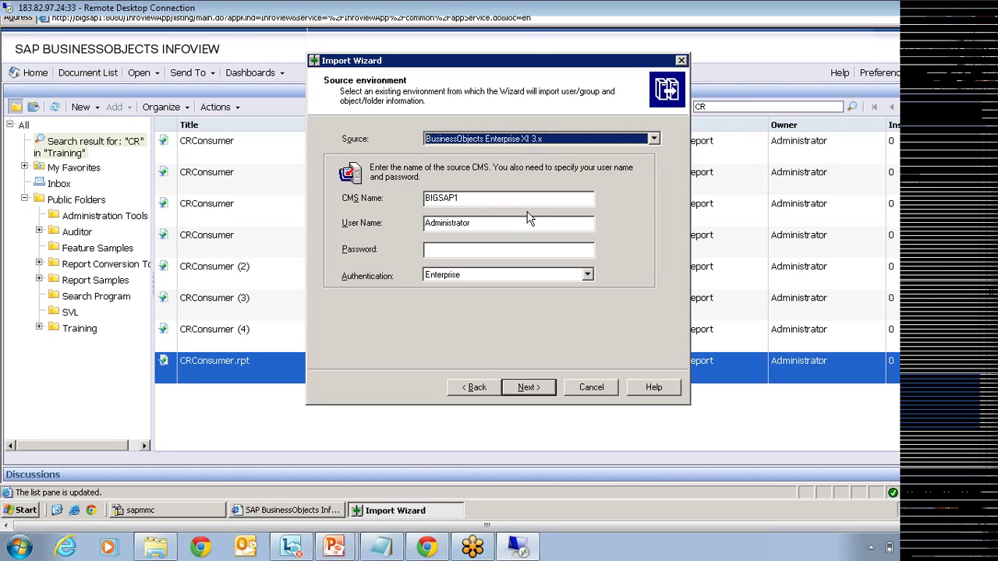
Step: Enter the source CMS administrator password and continue to the destination page
left_click(491, 250)
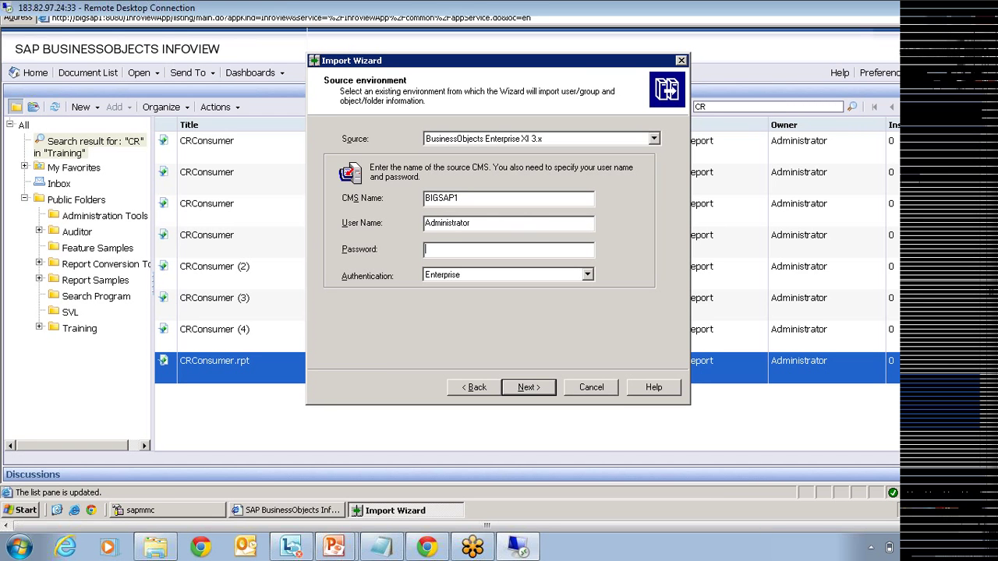
type("*********")
left_click(530, 387)
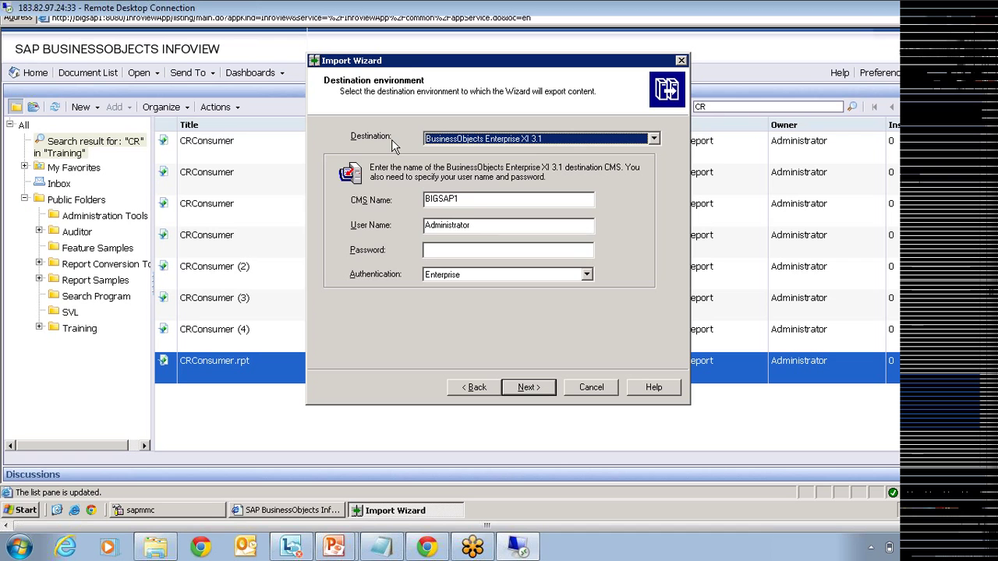
Step: Set the destination to the 'sample' BIAR file on the Desktop and continue
left_click(559, 142)
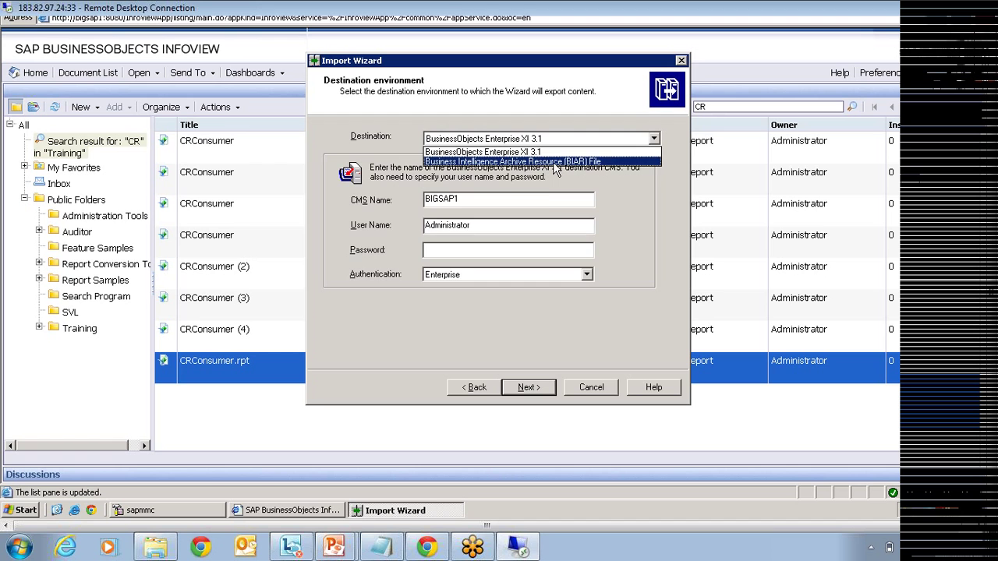
left_click(555, 162)
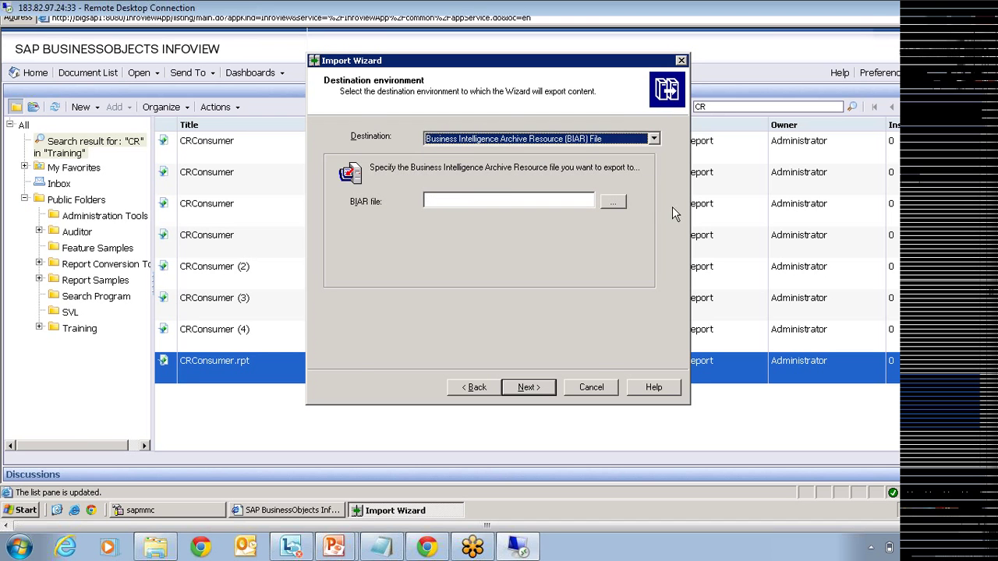
left_click(612, 202)
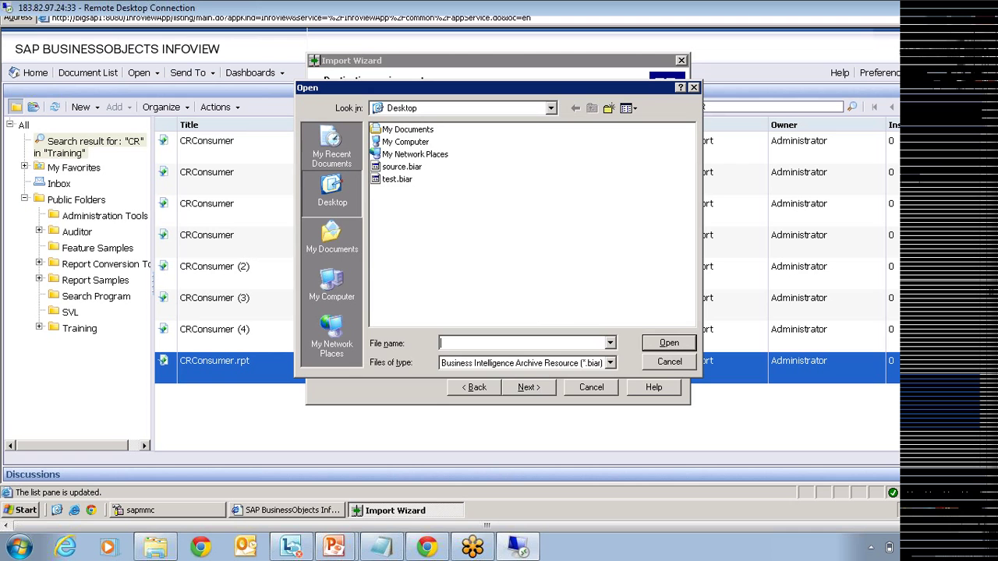
type("sample")
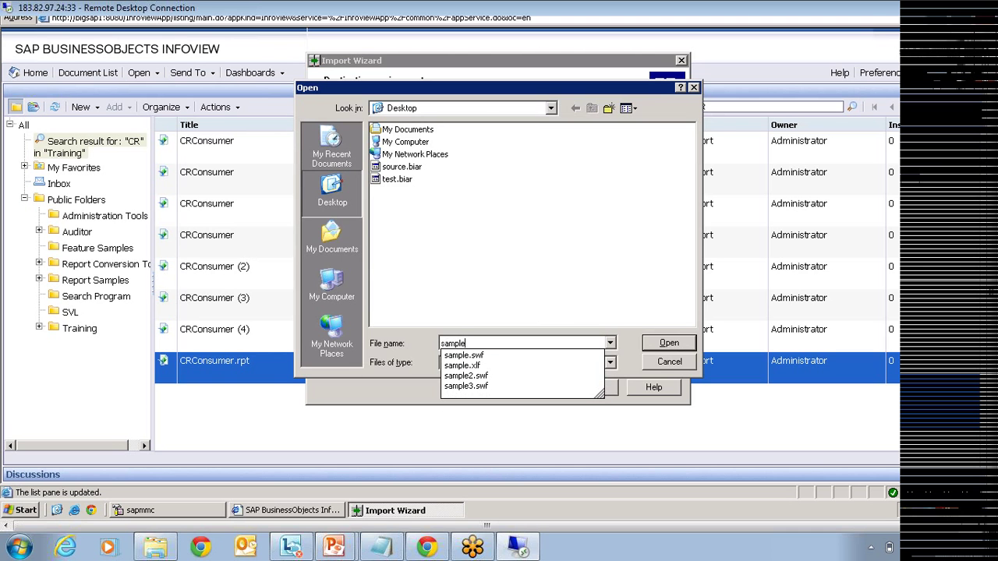
left_click(667, 344)
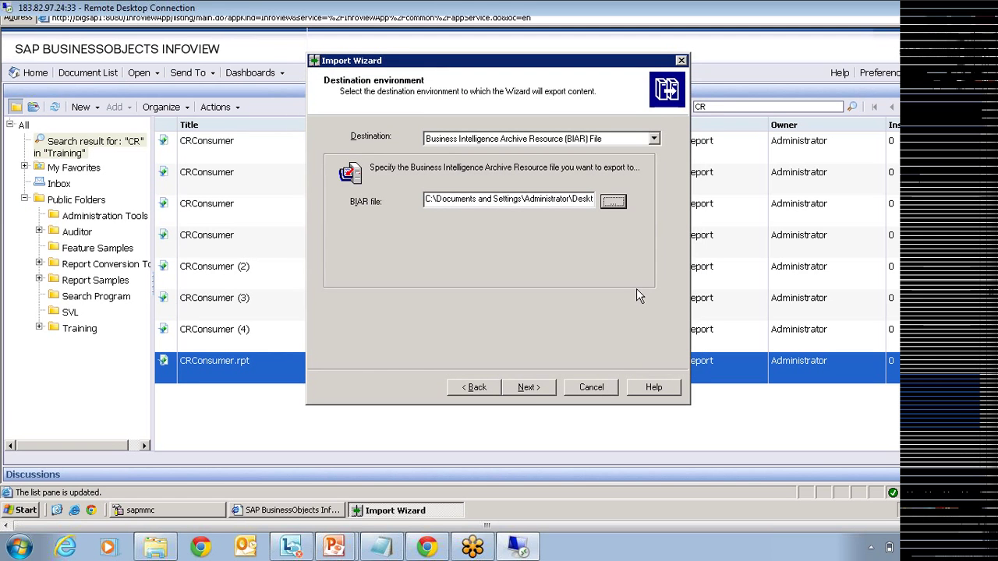
left_click(530, 387)
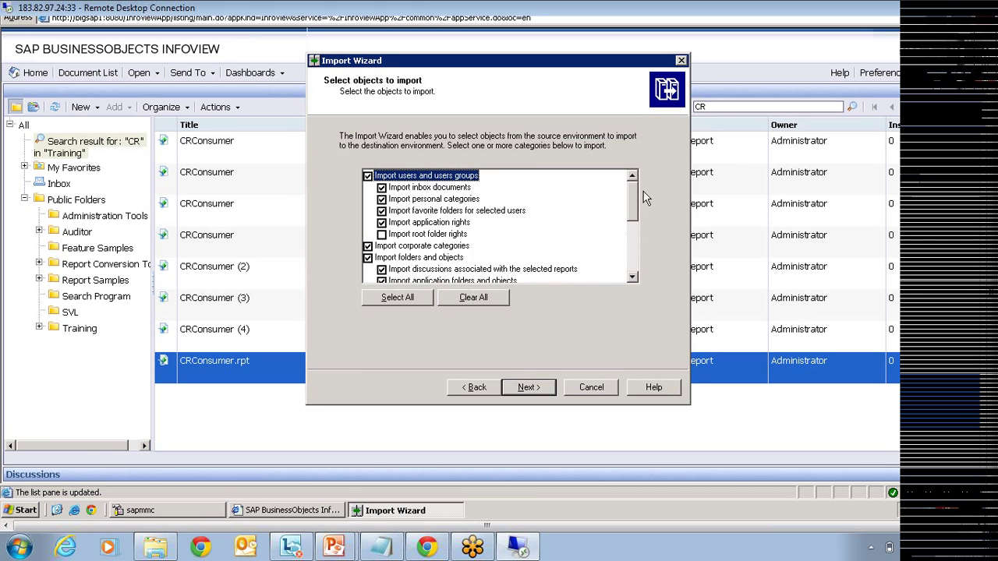
Step: Uncheck 'Import users and users groups', clearing all its sub-options
left_click_drag(632, 209, 642, 184)
scroll(635, 204, "down", 1)
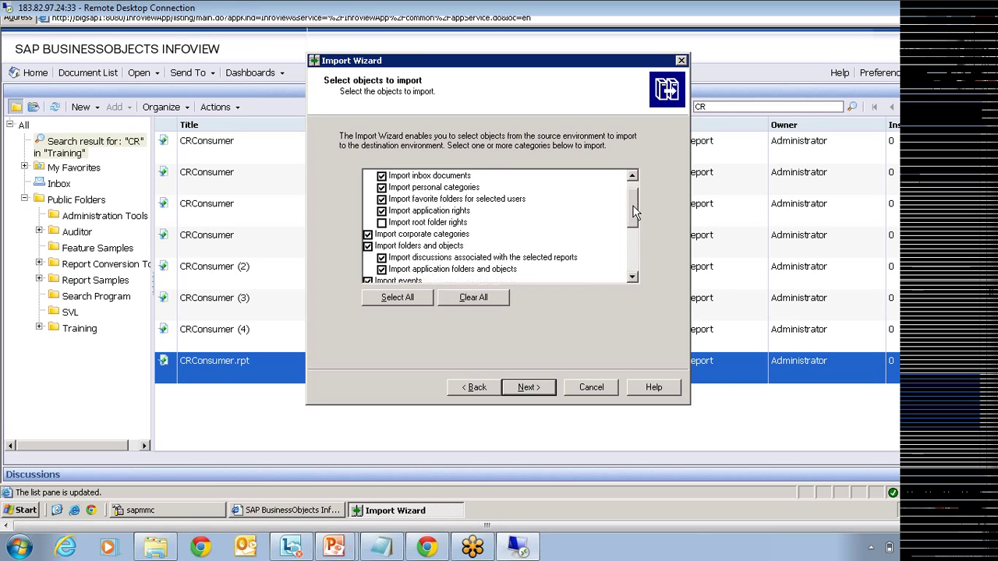
scroll(635, 204, "up", 1)
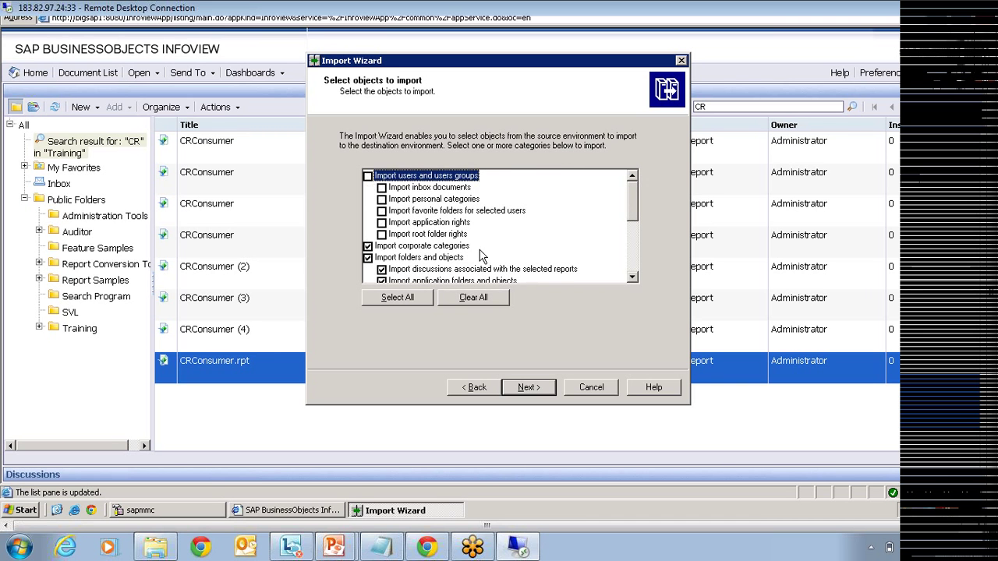
Step: Clear all categories, tick only 'Import folders and objects' and 'Import universes', and advance past the rights note
left_click(463, 300)
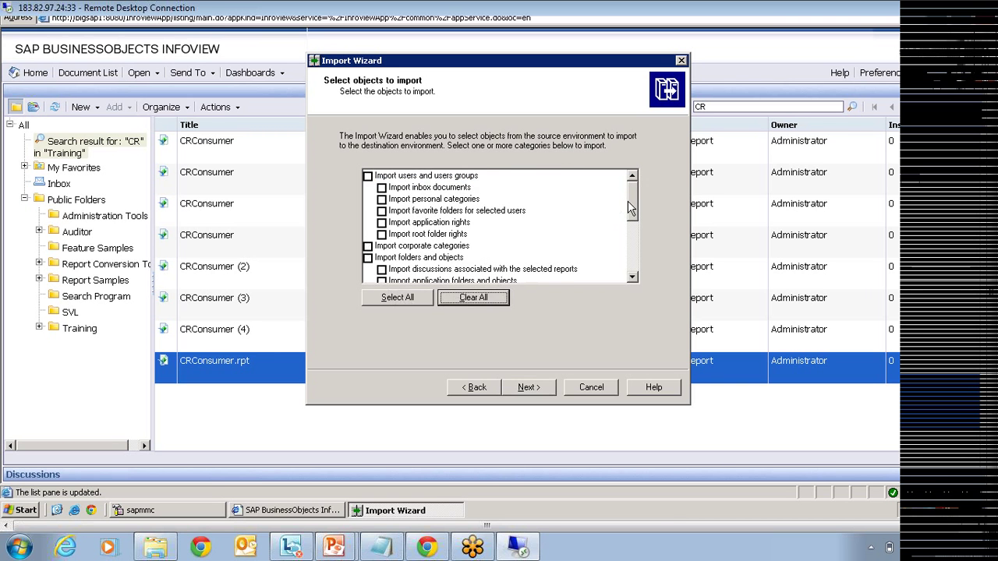
scroll(632, 231, "down", 2)
scroll(633, 232, "down", 1)
left_click(368, 200)
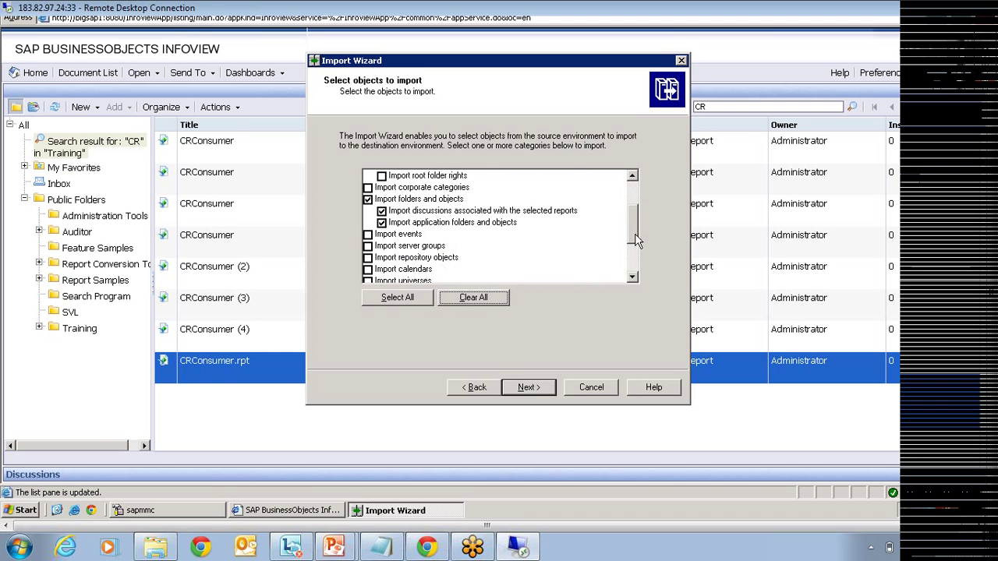
scroll(632, 238, "down", 2)
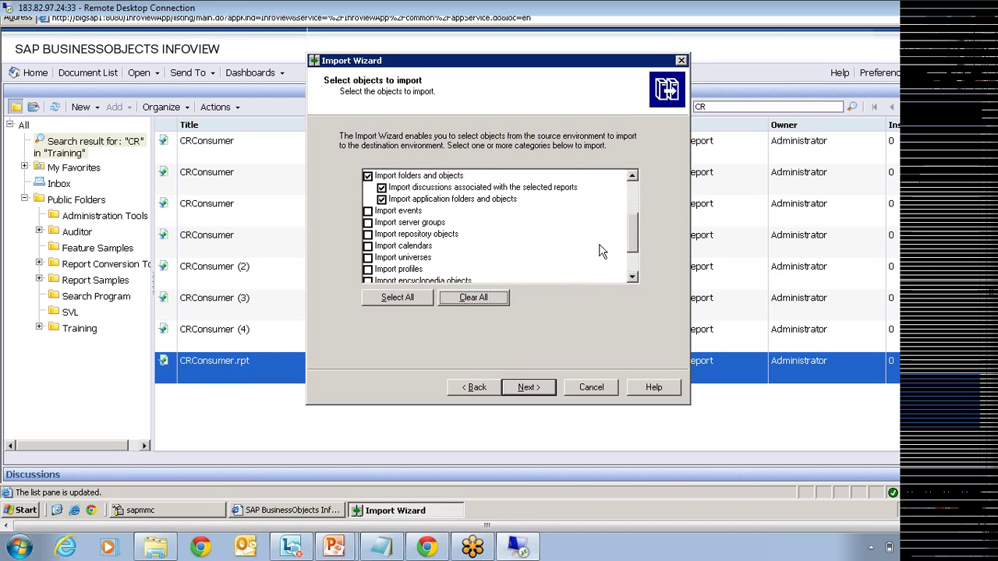
left_click(401, 258)
left_click(368, 258)
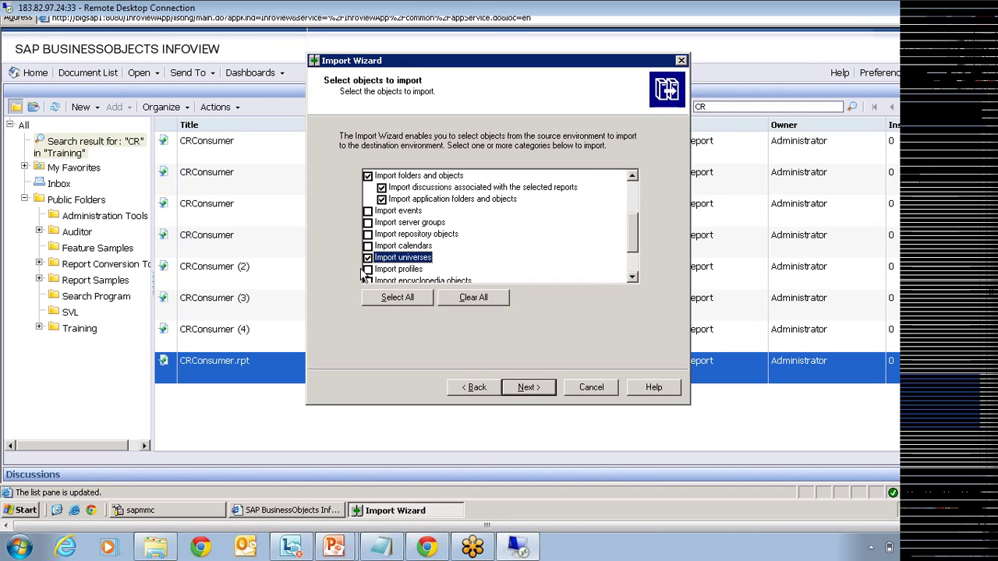
left_click(528, 387)
left_click(528, 387)
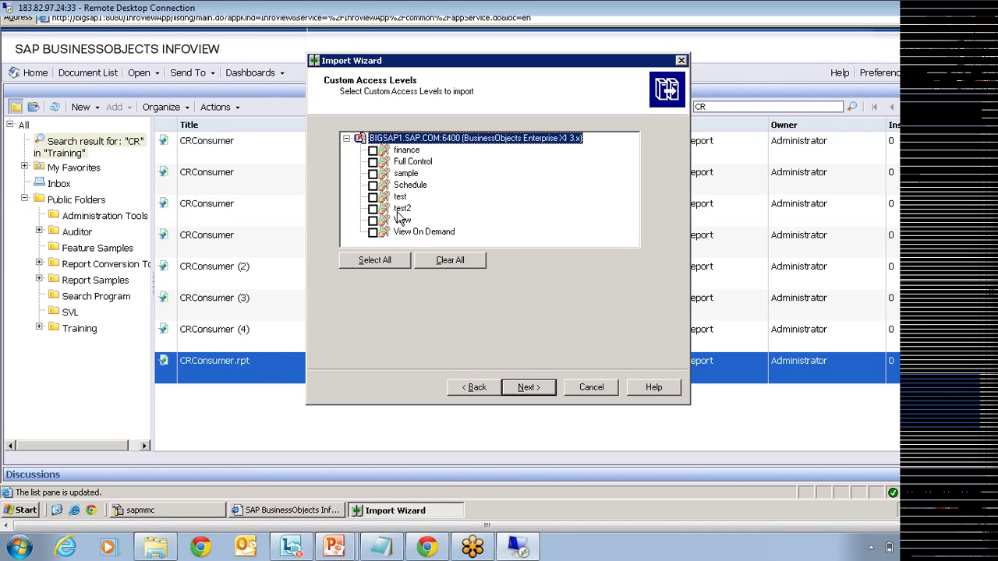
Step: Skip custom access levels and expand the Training folder on the folders page
left_click(527, 387)
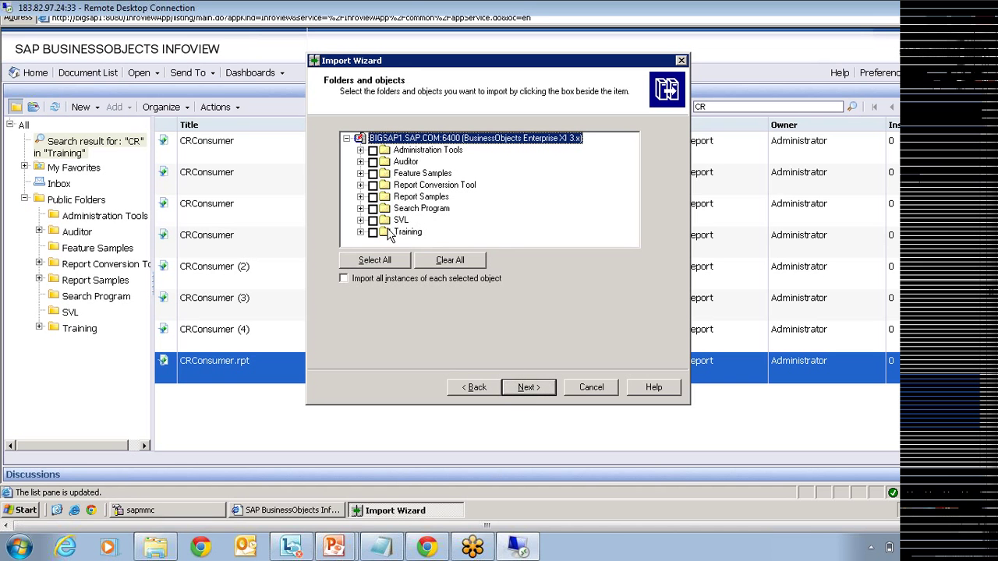
left_click(360, 233)
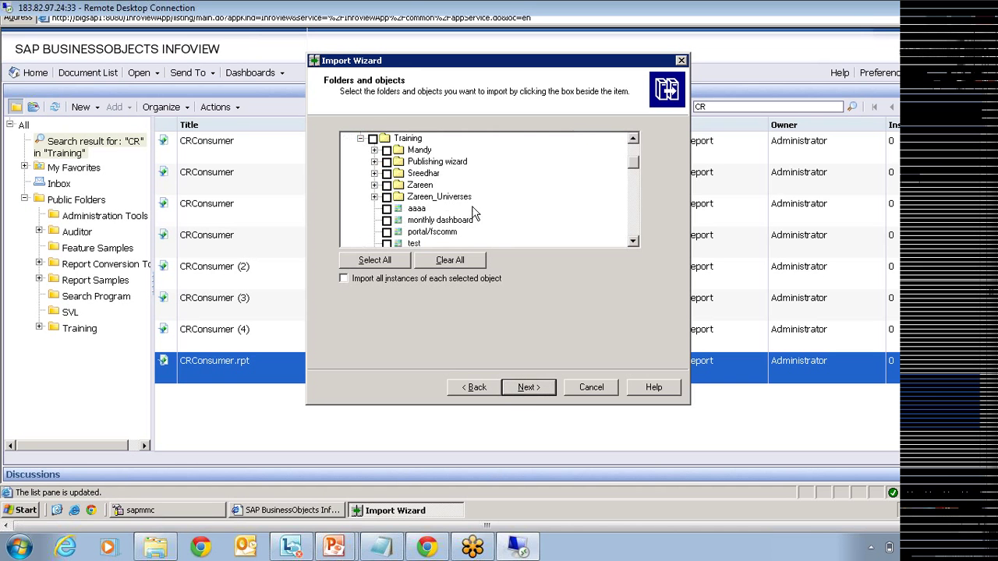
scroll(472, 191, "down", 10)
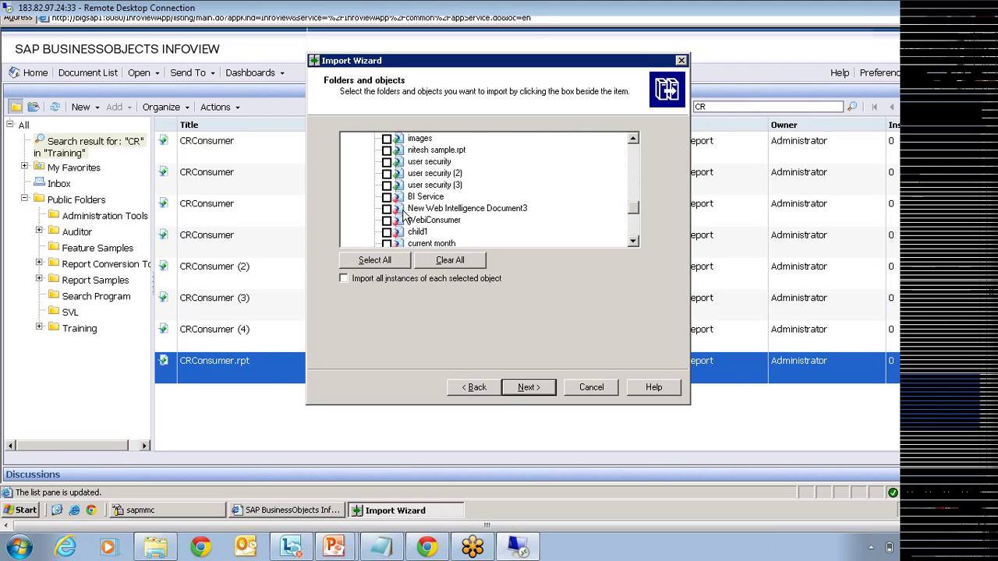
scroll(451, 212, "down", 2)
scroll(492, 218, "down", 3)
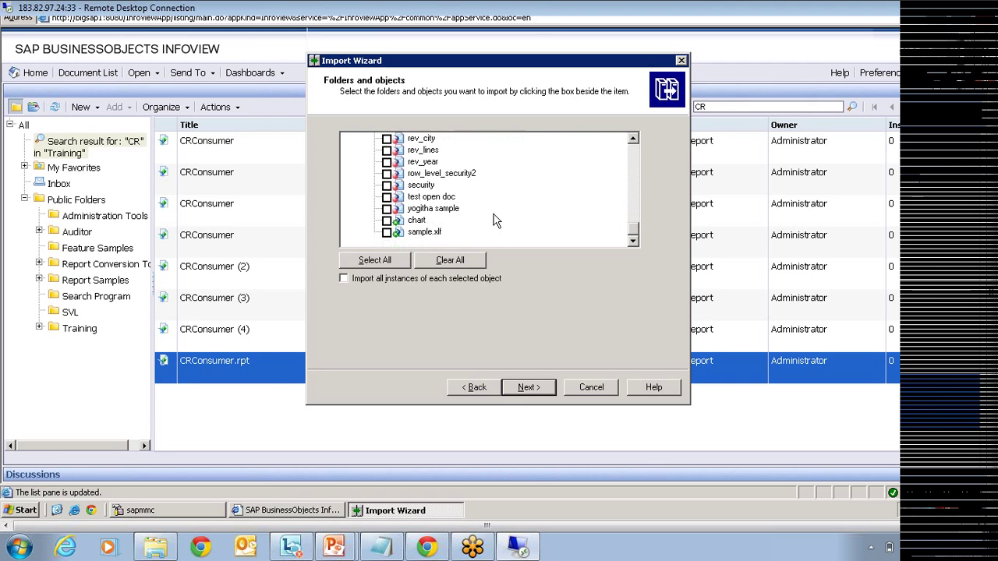
scroll(491, 219, "up", 8)
scroll(491, 219, "up", 10)
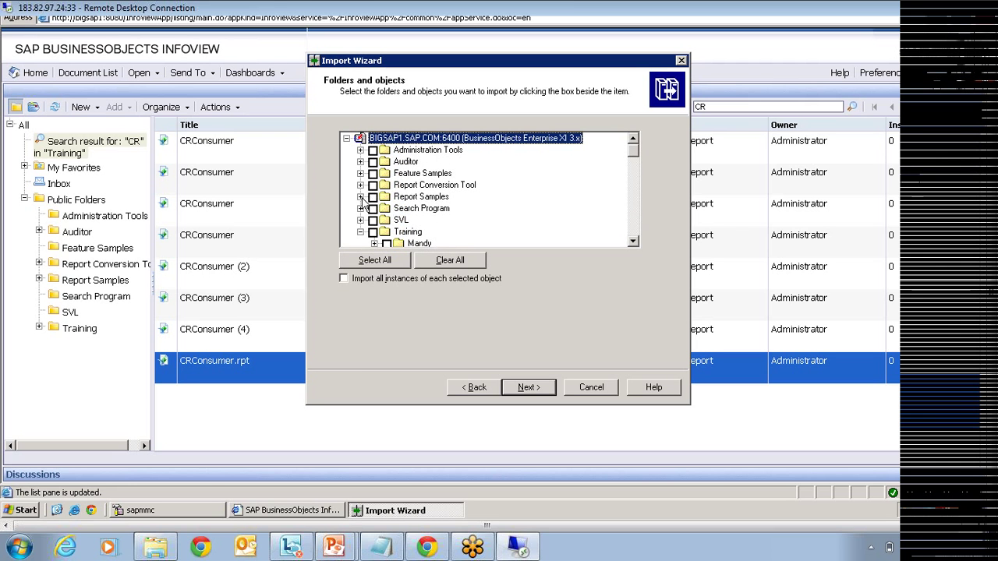
Step: Tick Comparative Income Statement, Order Processing Efficiency Dashboard and World Sales Report under Report Samples > Demonstration
left_click(360, 196)
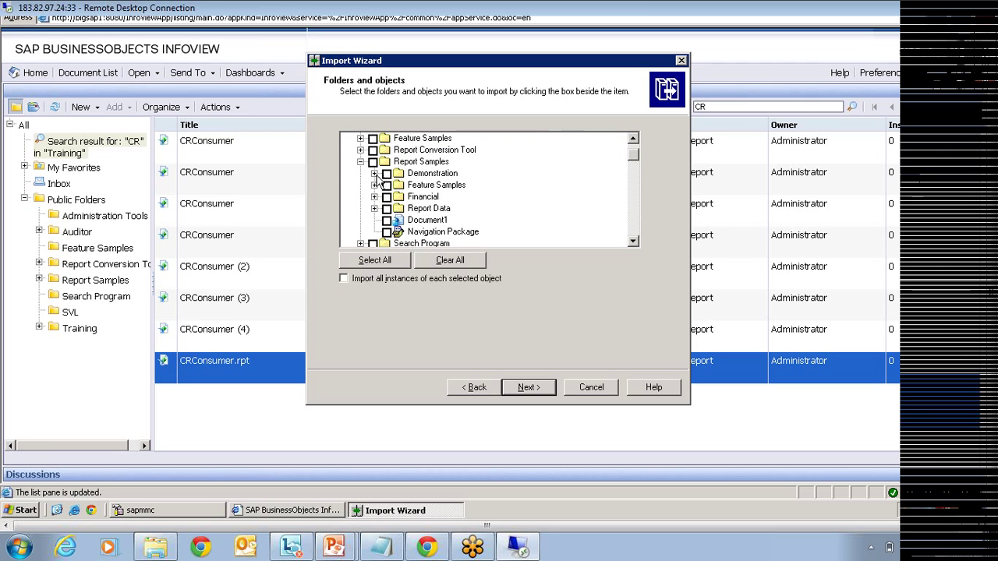
left_click(374, 173)
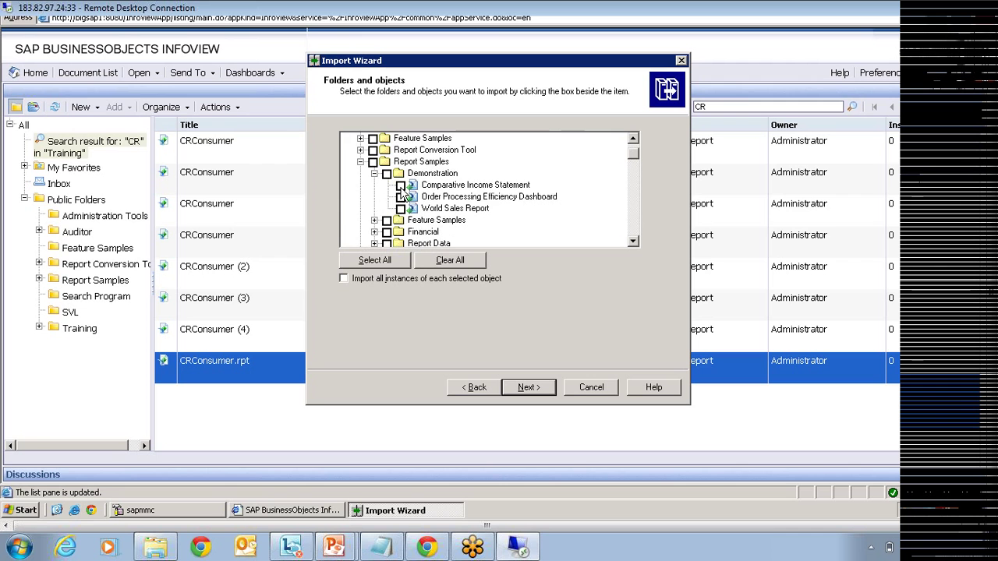
left_click(400, 185)
left_click(400, 198)
left_click(399, 209)
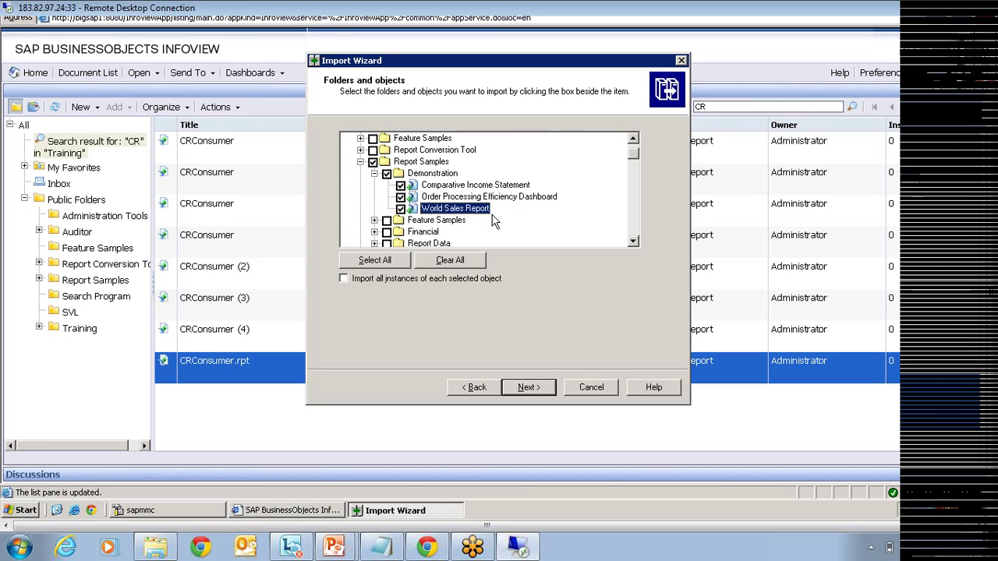
Step: Tick Formatted Report for Drill, Interactive Analysis and Track Data Changes under Feature Samples
scroll(497, 217, "up", 1)
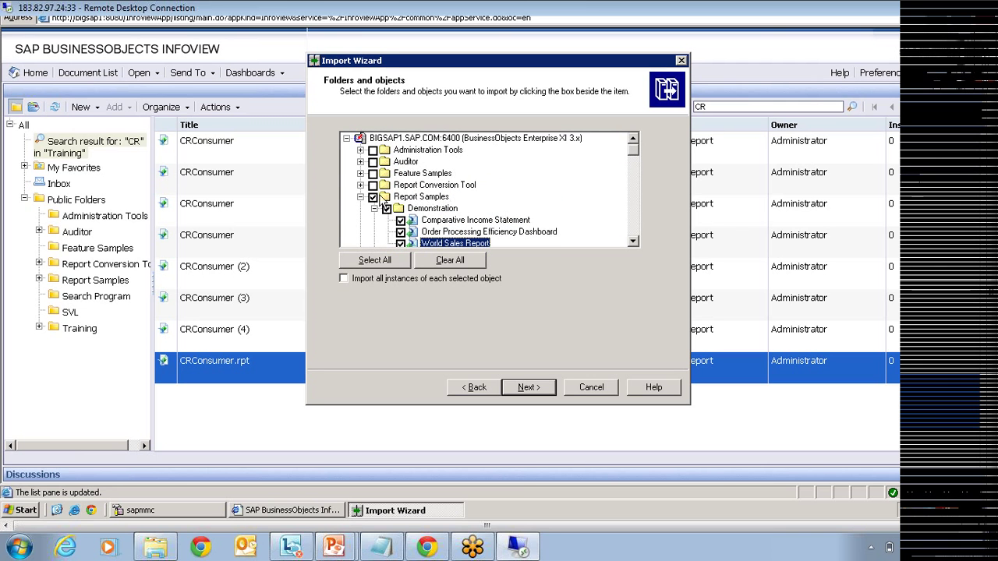
left_click(360, 173)
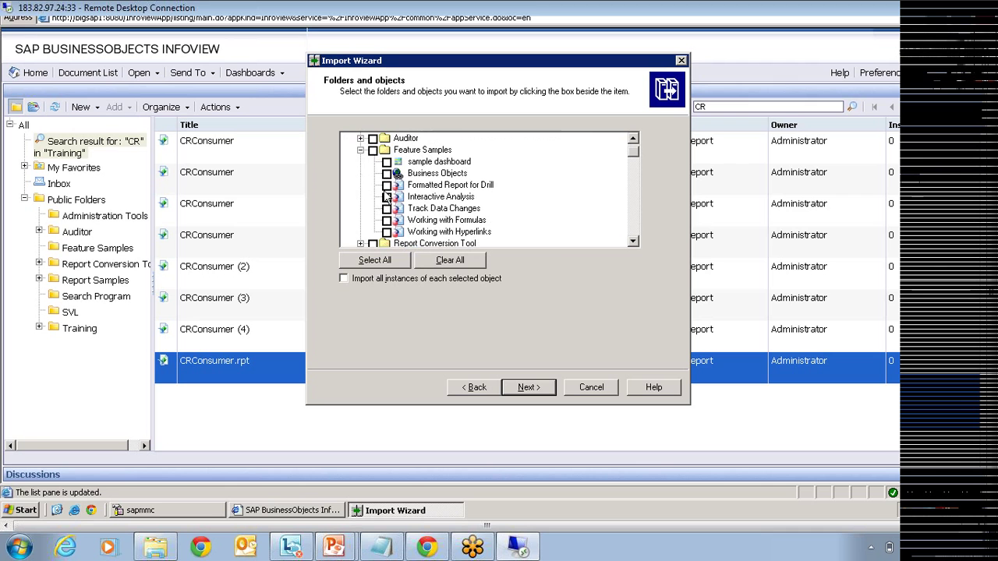
left_click(387, 184)
left_click(386, 197)
left_click(387, 208)
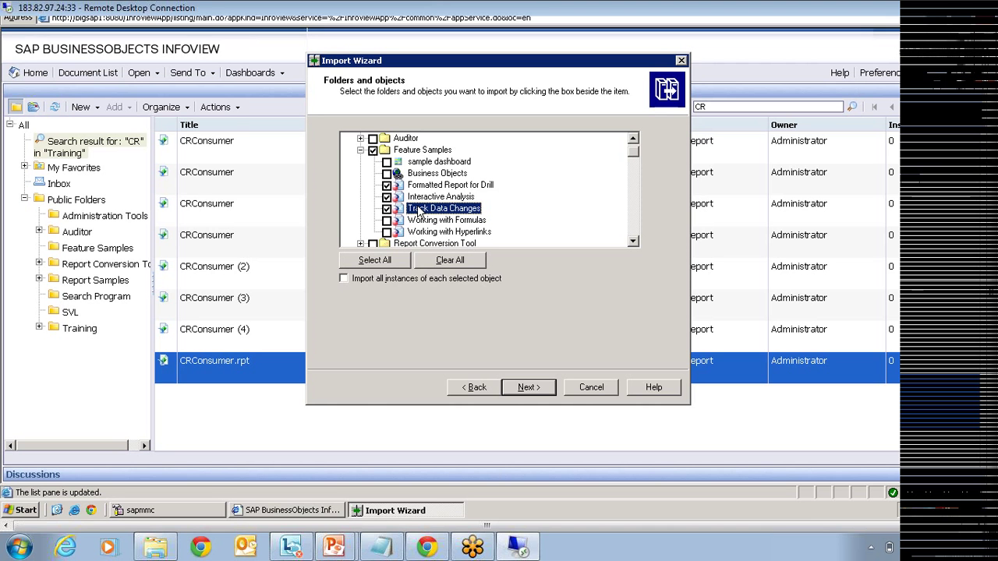
Step: Pass the scope page and the application folders page without selecting any application folders
left_click(532, 388)
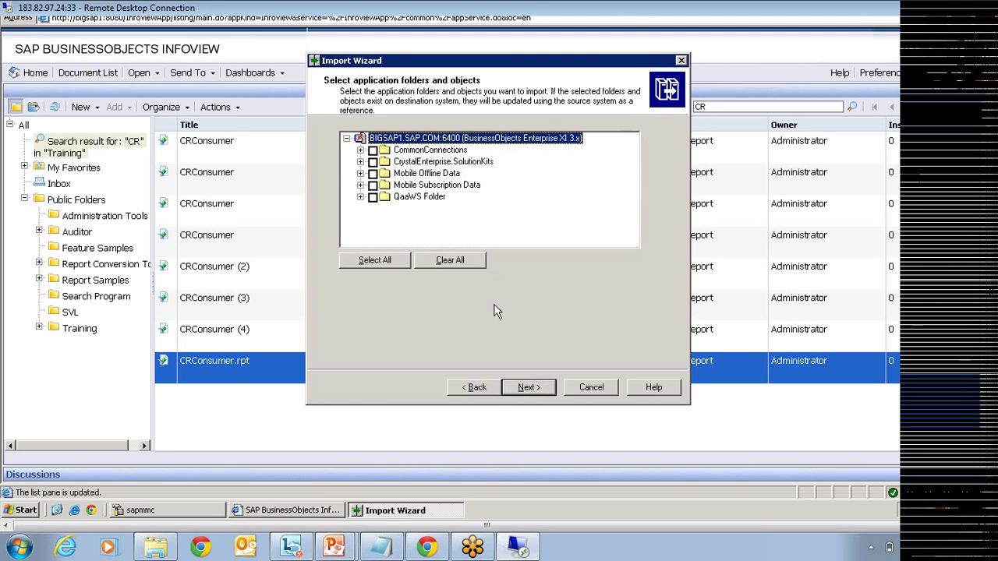
left_click(526, 387)
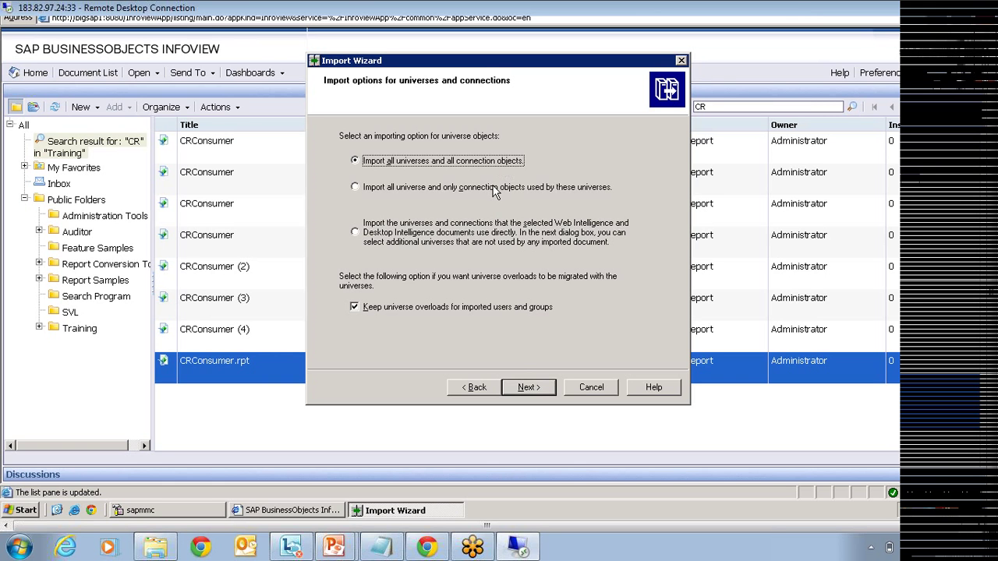
Step: Try the other universe options, then keep 'Import all universes and all connection objects' and continue
left_click(492, 190)
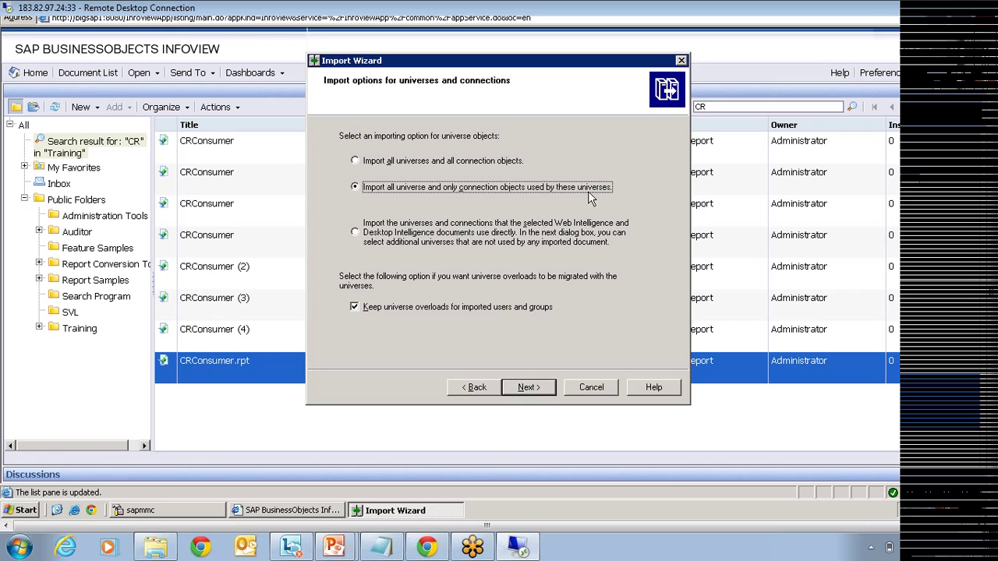
left_click(470, 241)
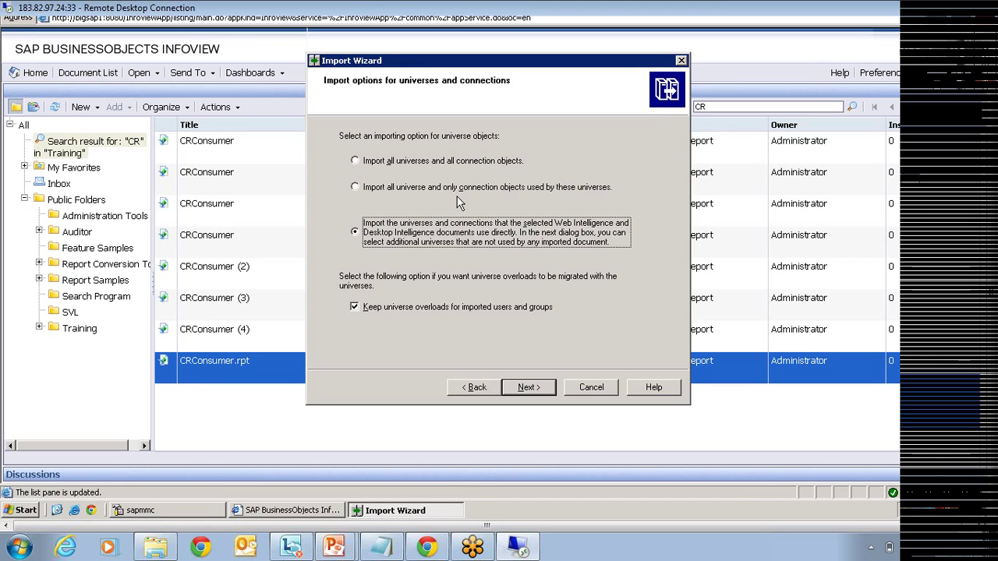
left_click(415, 159)
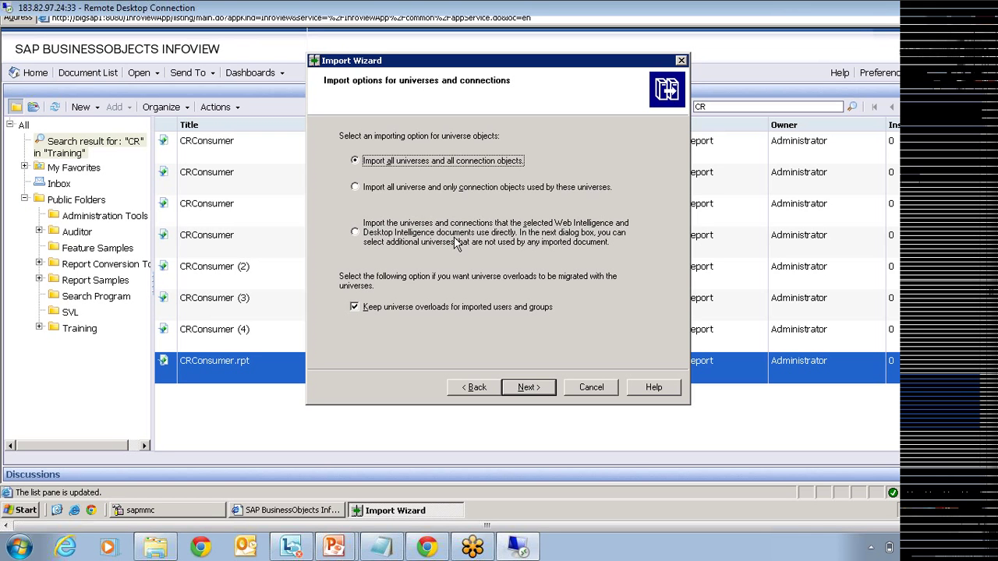
left_click(528, 387)
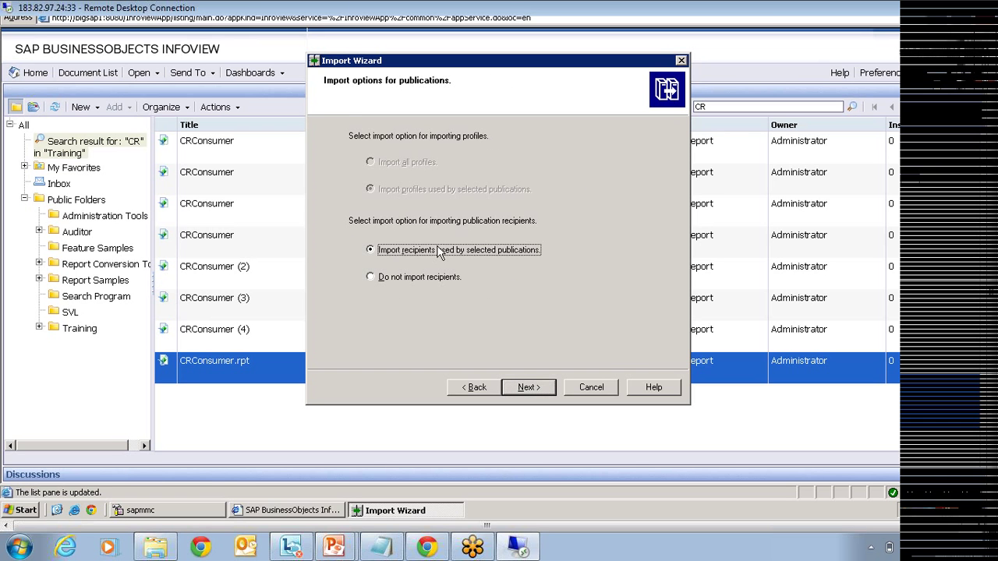
Step: Choose 'Do not import recipients' and advance to the summary to check the universe count
left_click(405, 278)
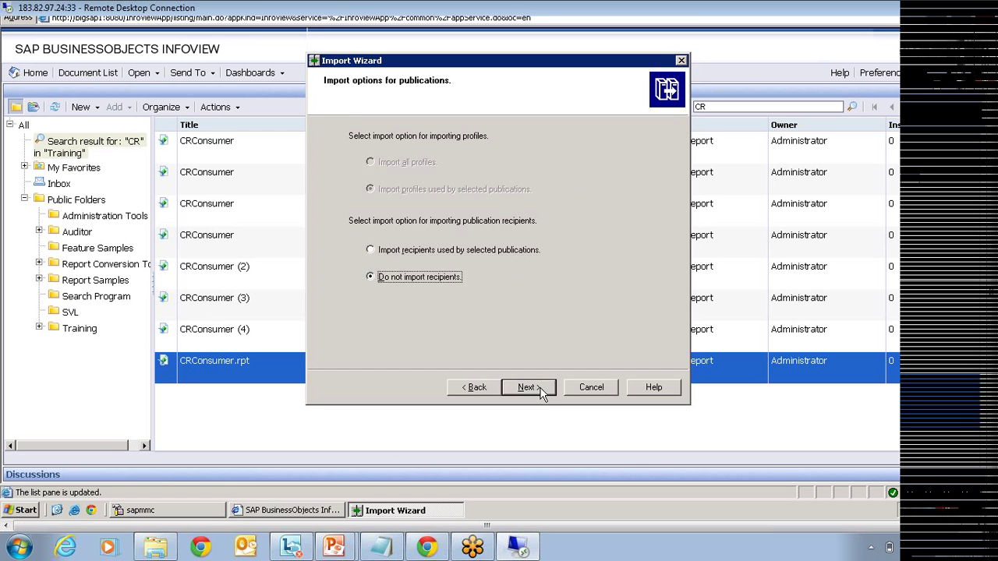
left_click(541, 393)
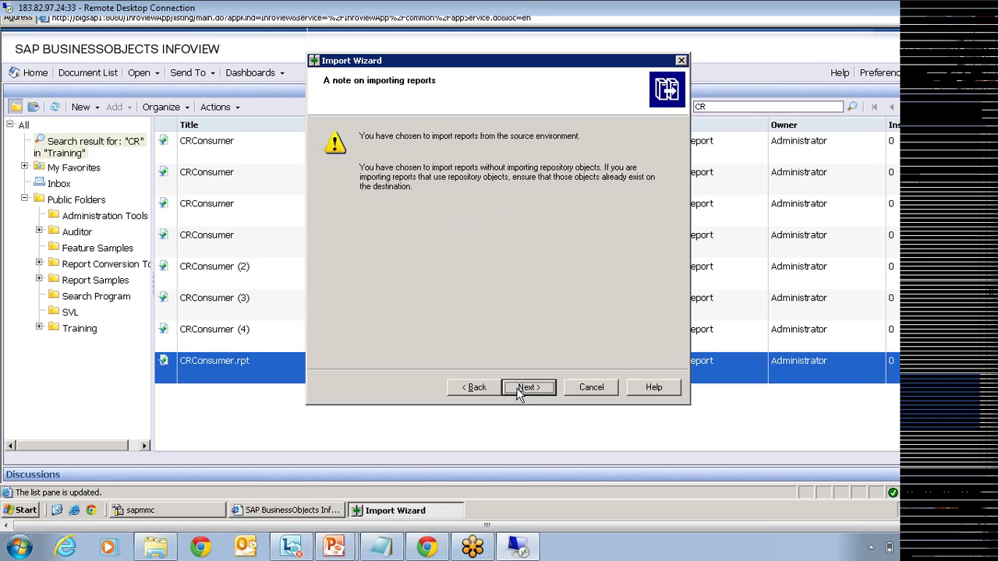
key("Return")
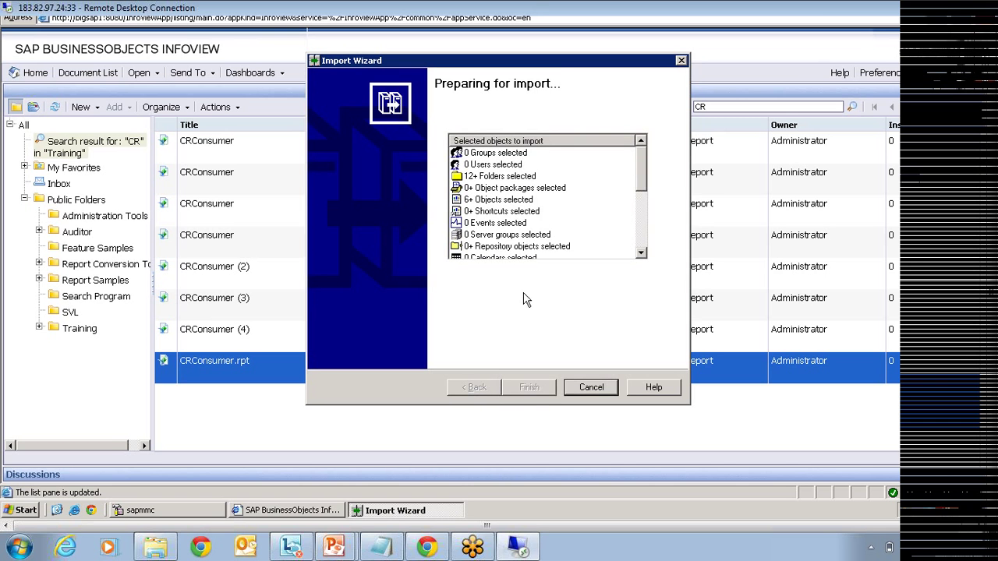
left_click_drag(636, 180, 639, 220)
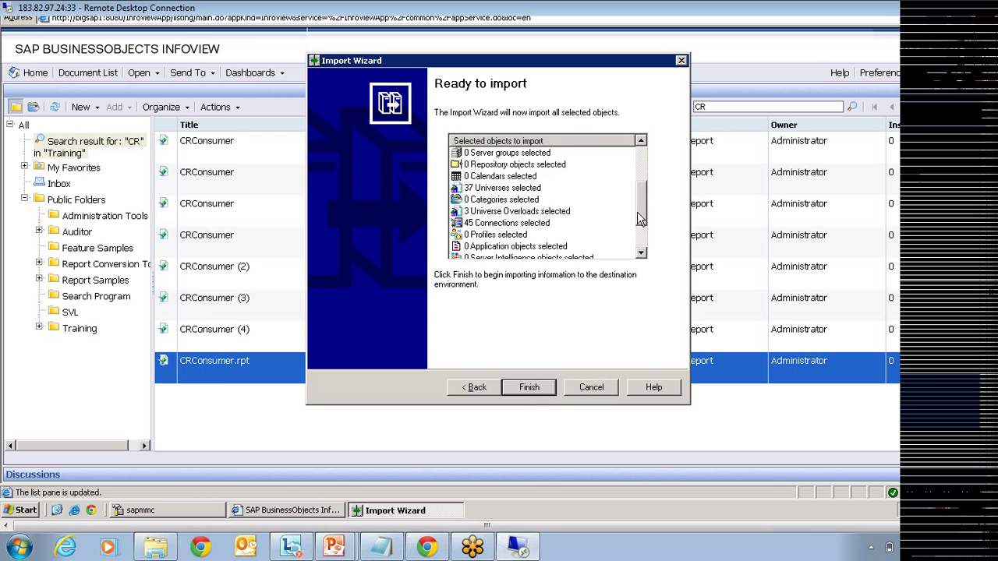
left_click(519, 192)
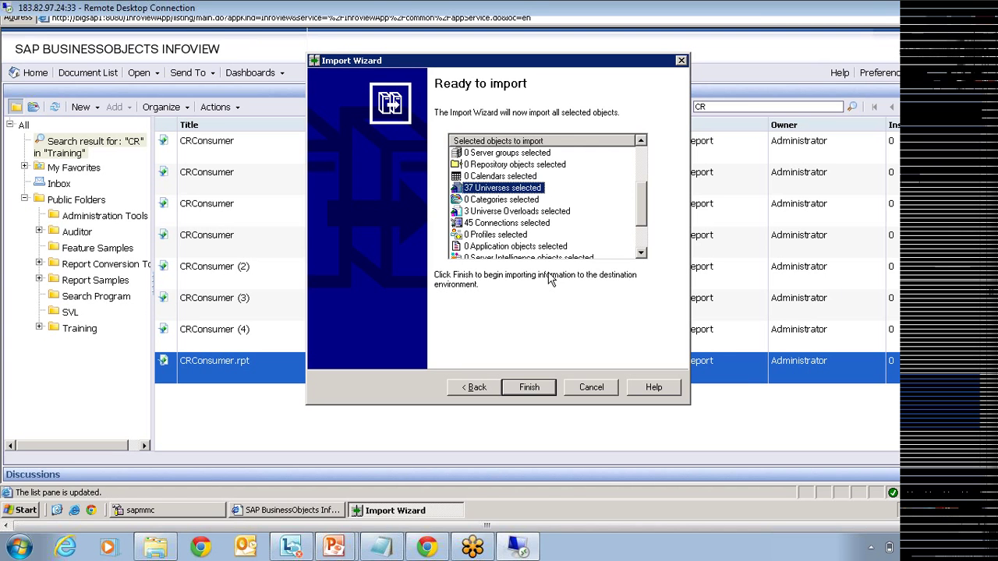
Step: Go back three pages and limit import to universes the selected documents use directly
left_click(483, 389)
left_click(484, 387)
left_click(484, 387)
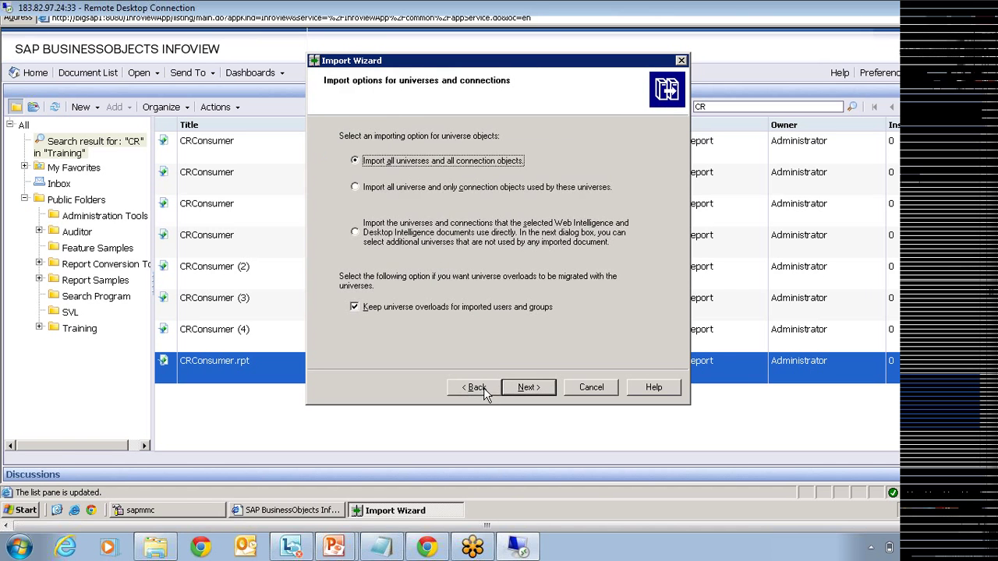
left_click(401, 242)
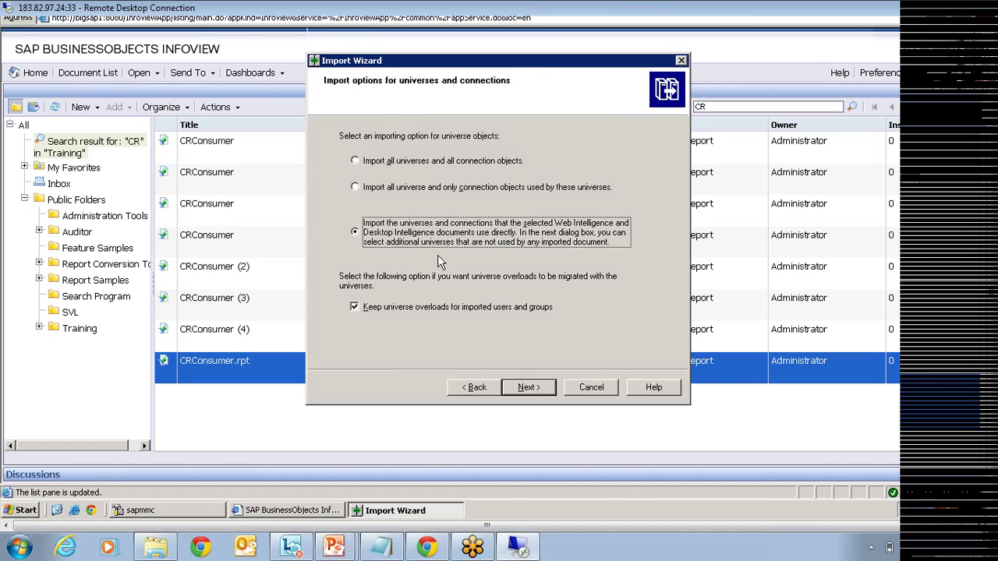
Step: Tick the eFashion universe inside the webi universes folder for import
left_click(527, 387)
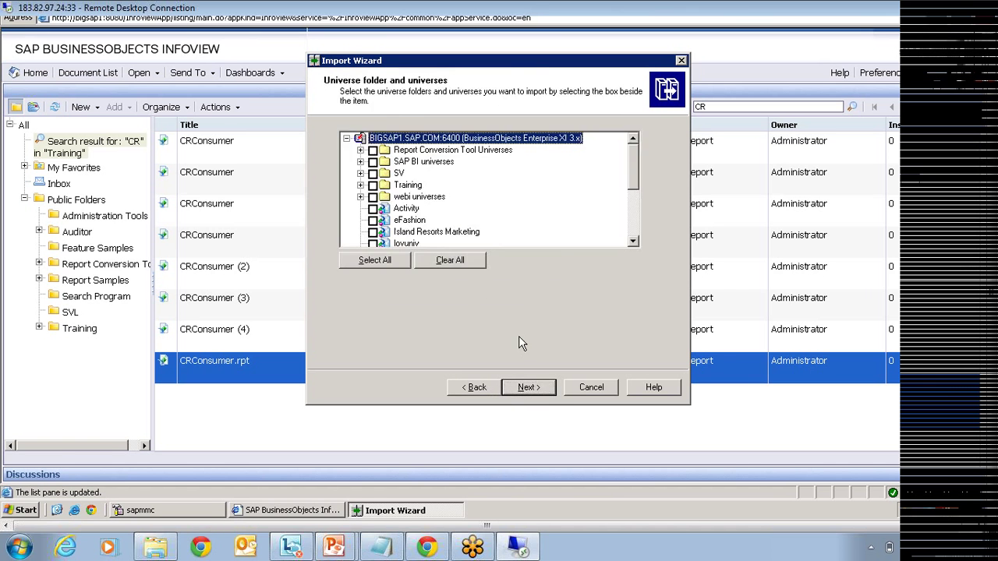
scroll(633, 177, "down", 3)
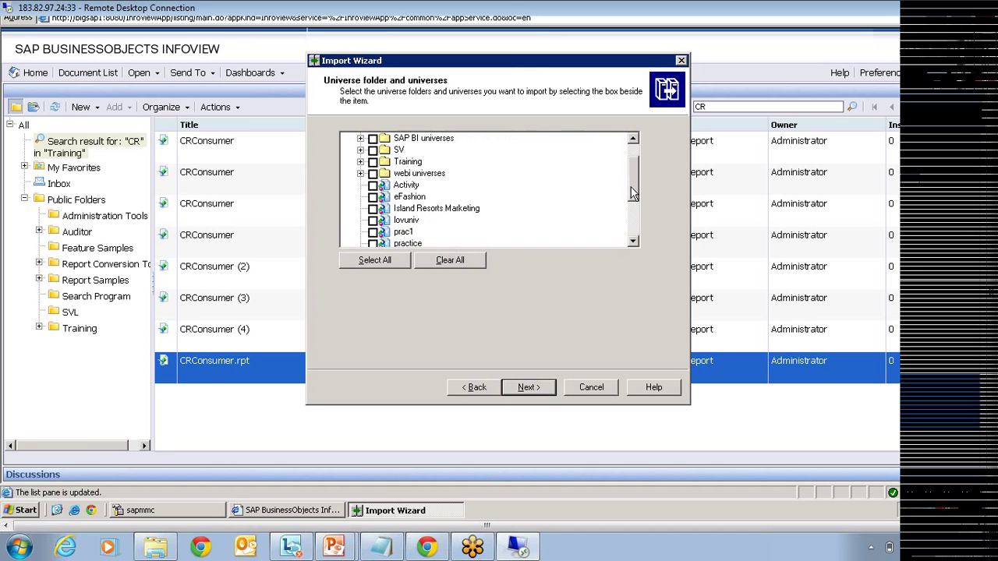
scroll(633, 176, "up", 3)
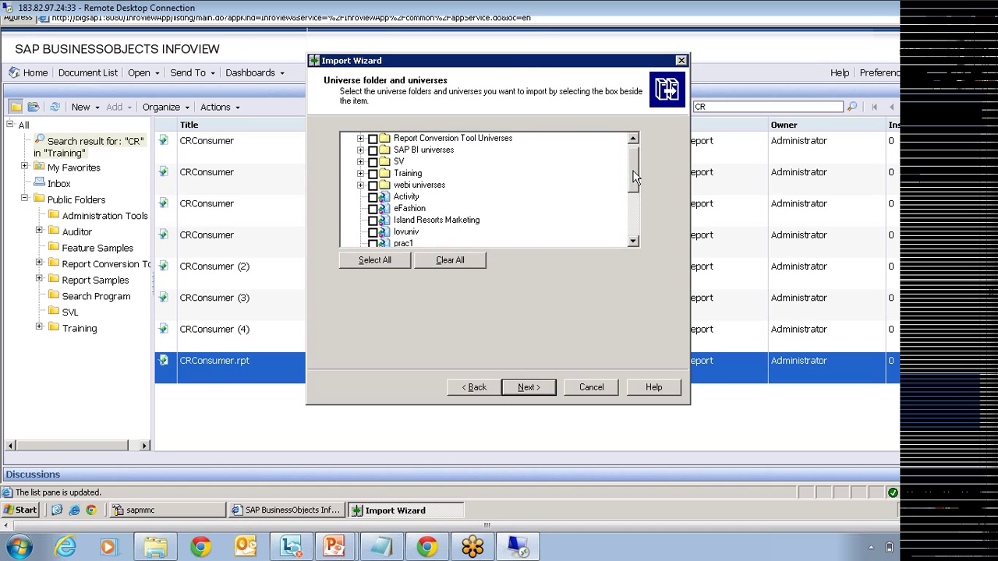
left_click(360, 185)
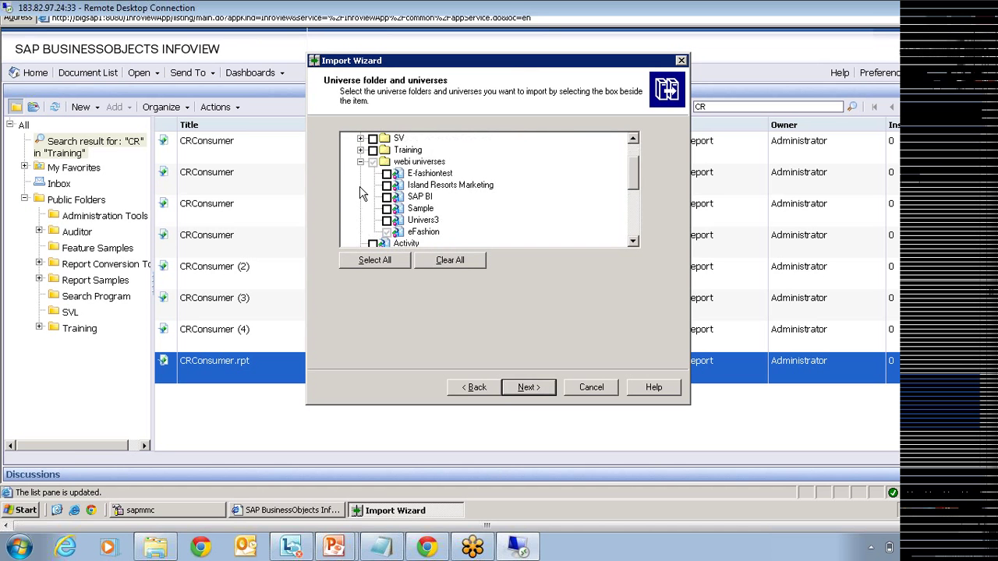
left_click(419, 234)
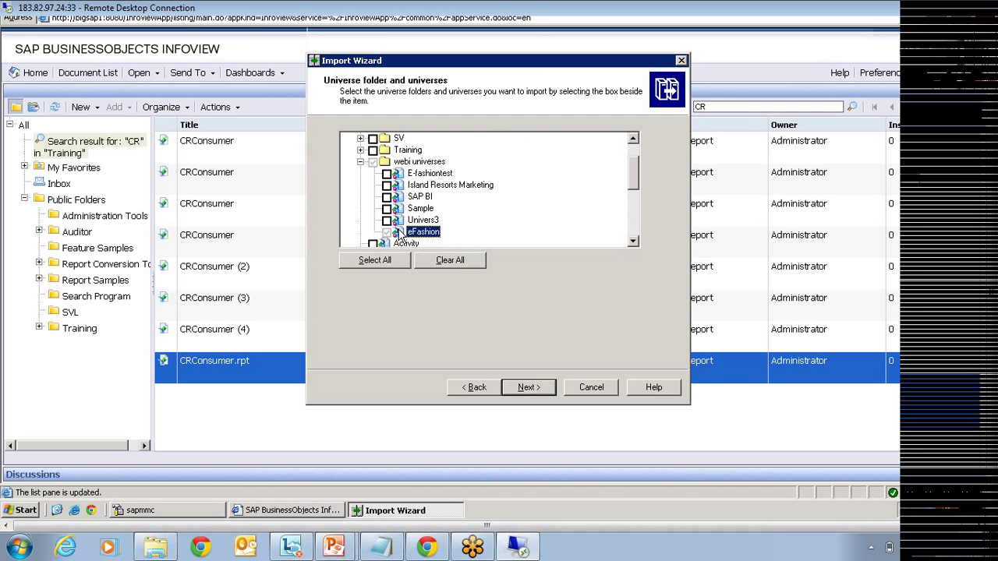
left_click(387, 233)
scroll(633, 162, "up", 1)
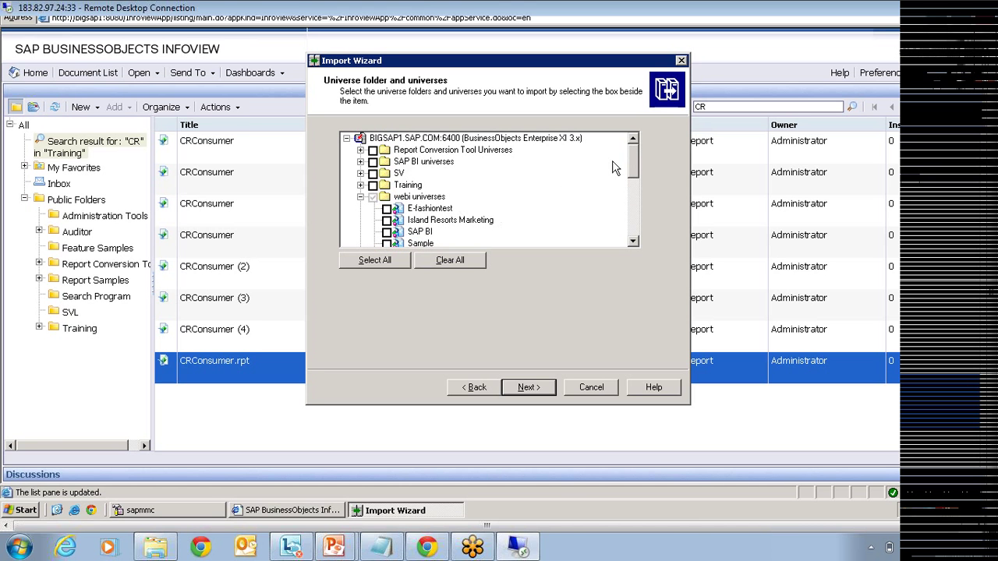
scroll(636, 183, "down", 2)
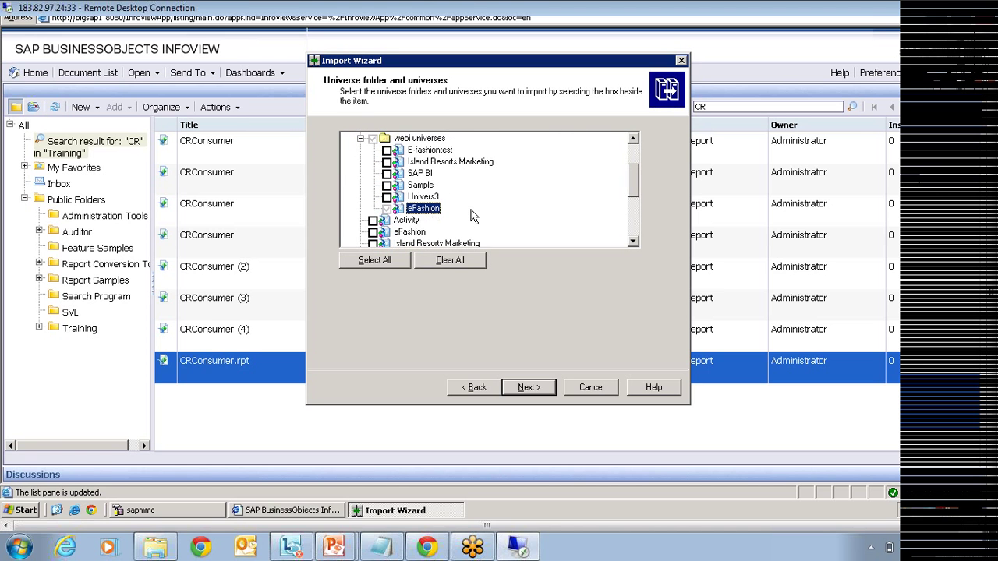
left_click(387, 209)
Step: Tick Island Resorts Marketing as well and continue to publication options
scroll(496, 226, "down", 1)
left_click(374, 209)
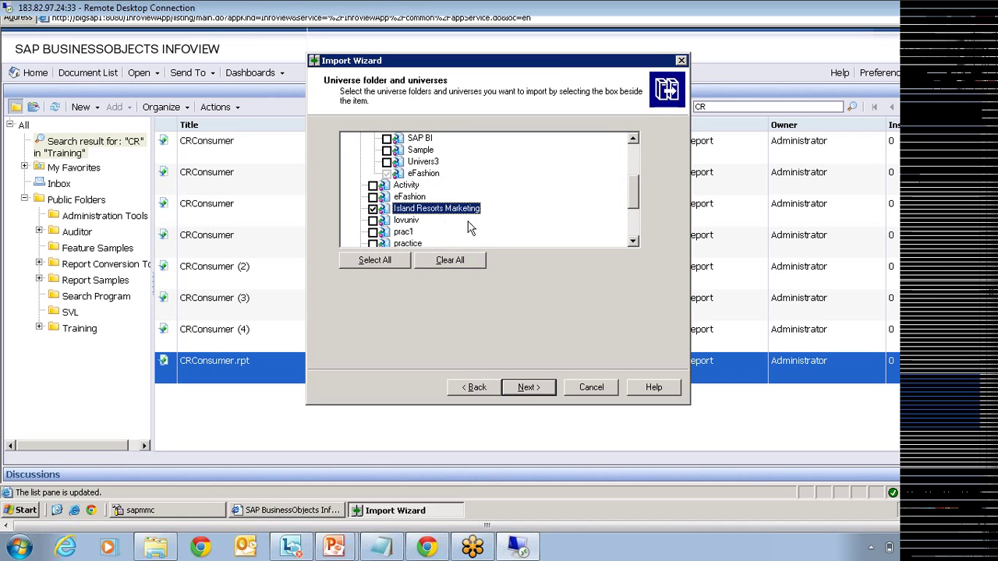
left_click(537, 398)
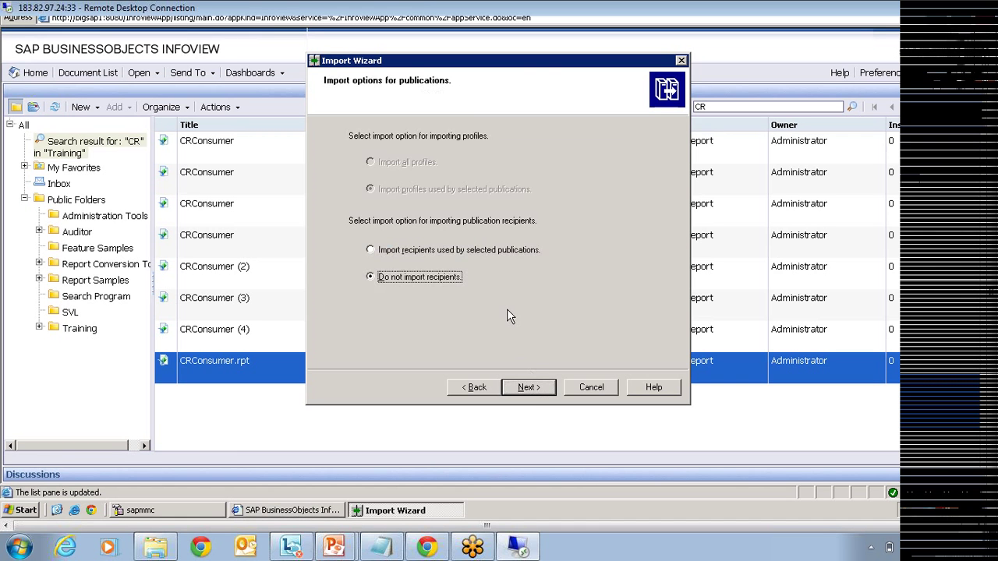
Step: Reach Ready to import and review its counts: 2 universes, 2 connections, 4 folders, 6 objects
left_click(528, 388)
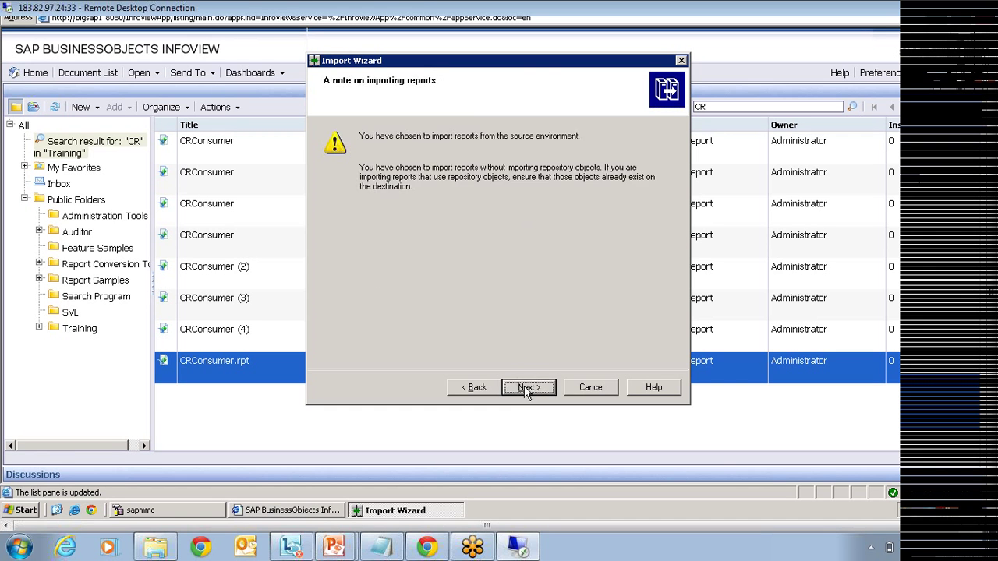
left_click(528, 388)
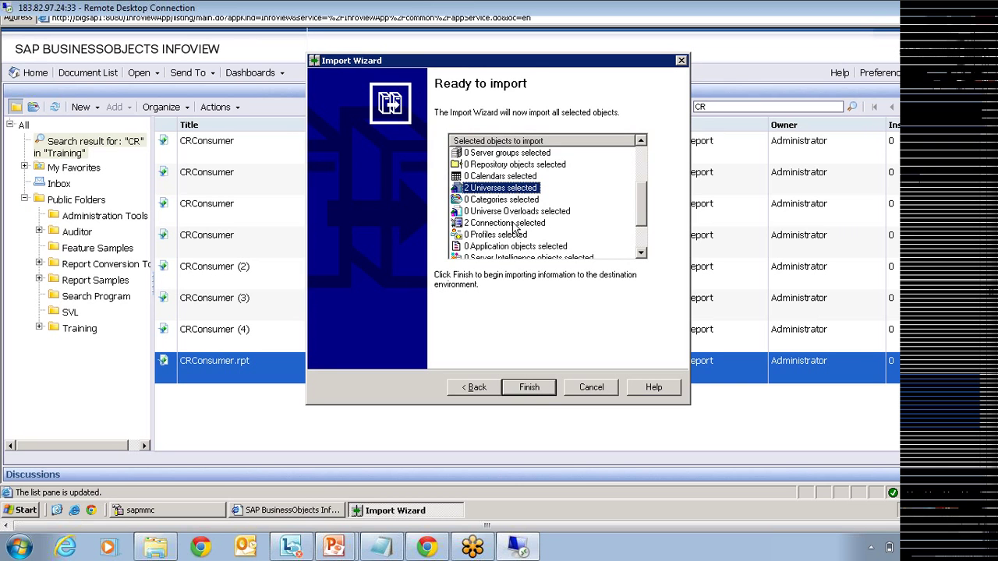
left_click(514, 224)
left_click_drag(646, 206, 645, 167)
left_click(502, 178)
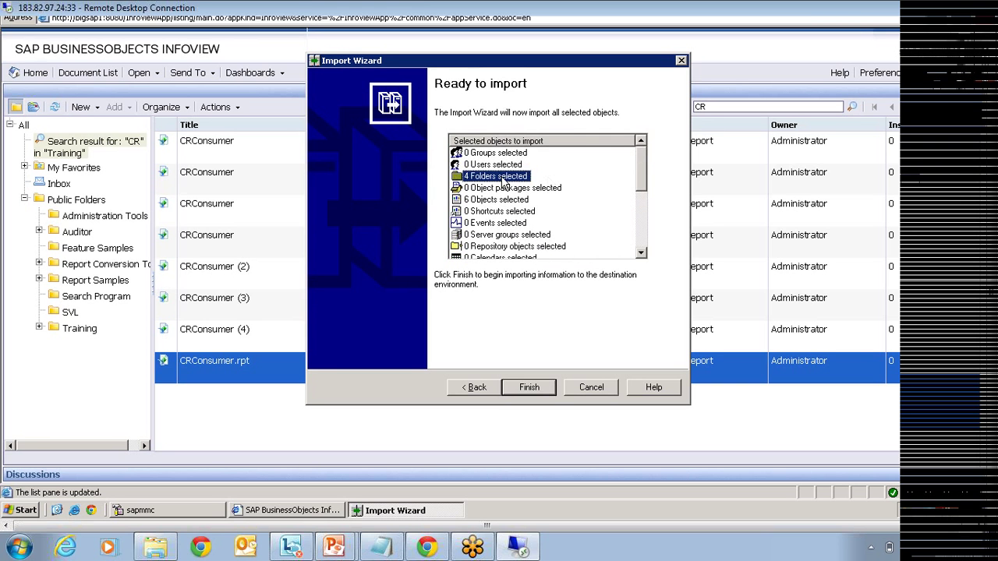
left_click(492, 201)
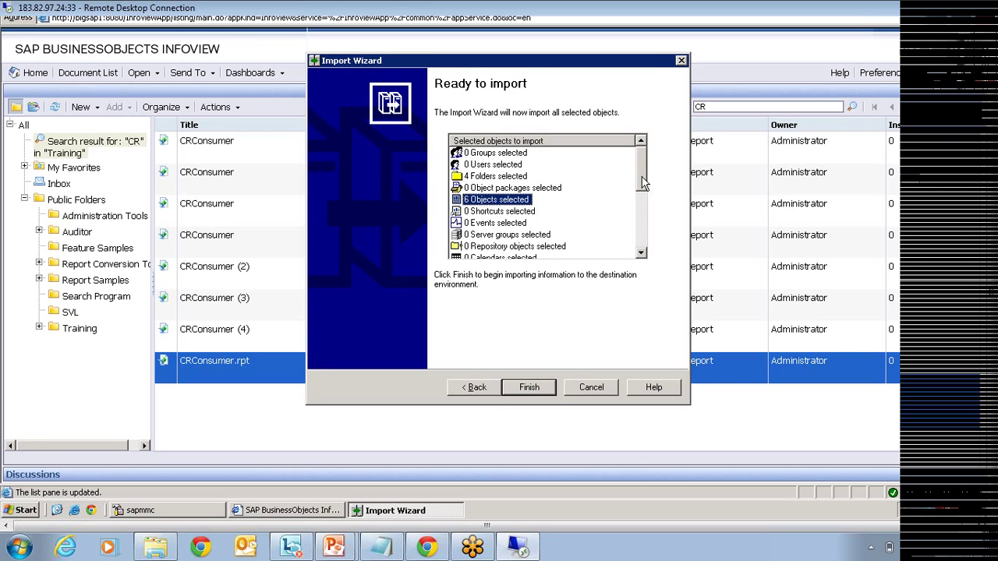
left_click_drag(644, 198, 636, 229)
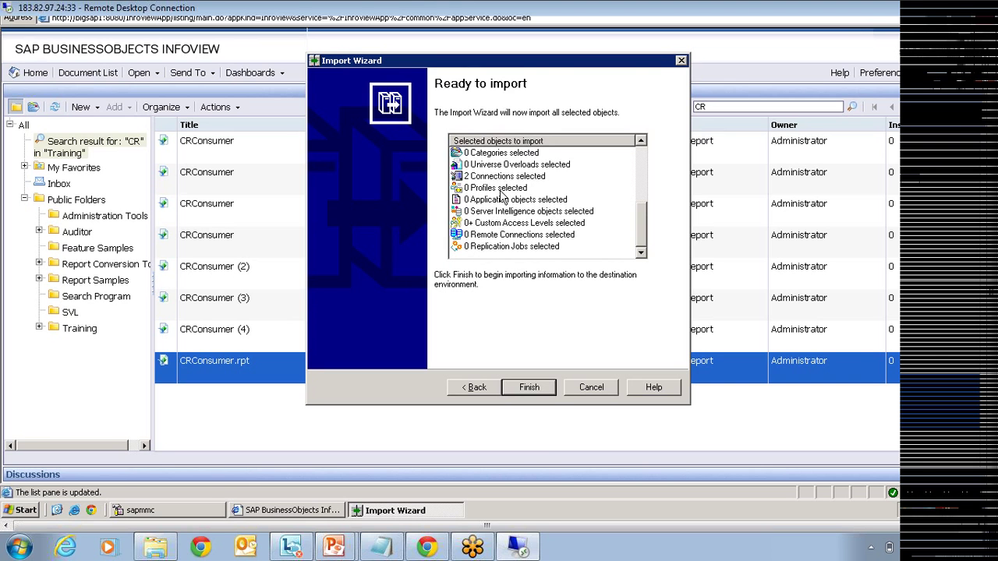
Step: Import the 4 folders, 6 objects and 2 universes, close the wizard, and show the remote desktop
left_click(537, 390)
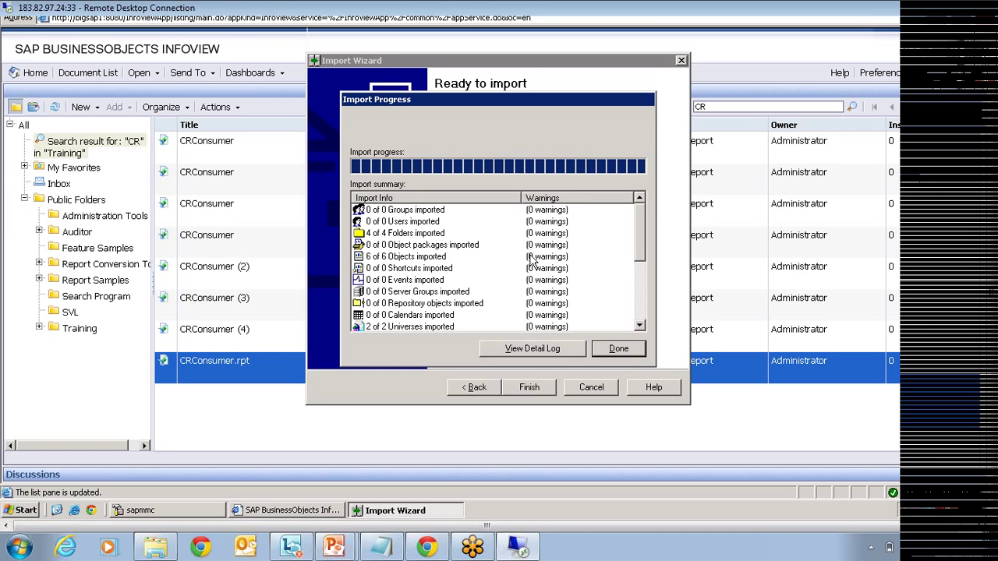
left_click(624, 350)
left_click(55, 514)
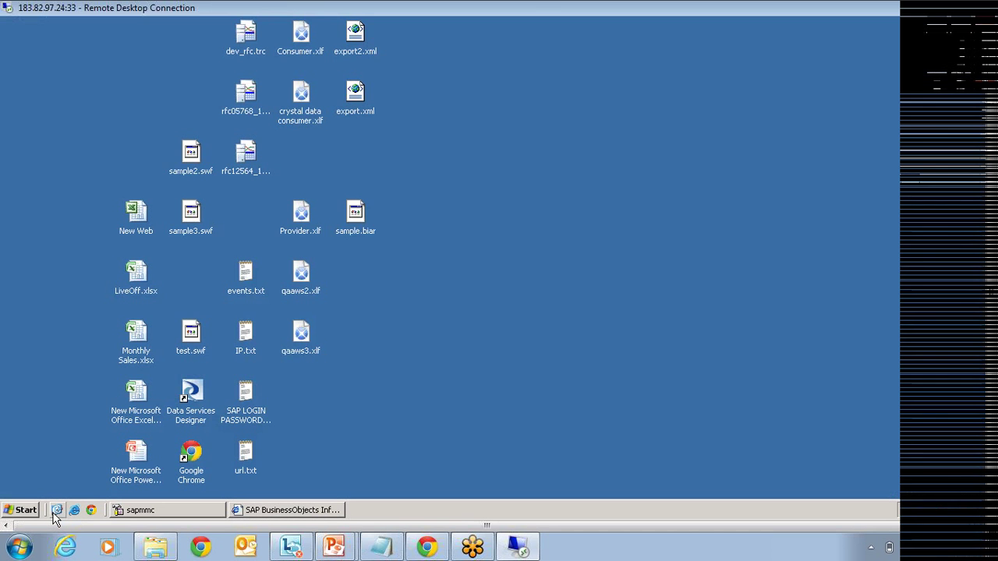
Step: Launch the Import Wizard from Start > Programs > BusinessObjects XI 3.1 > BusinessObjects Enterprise
left_click(356, 230)
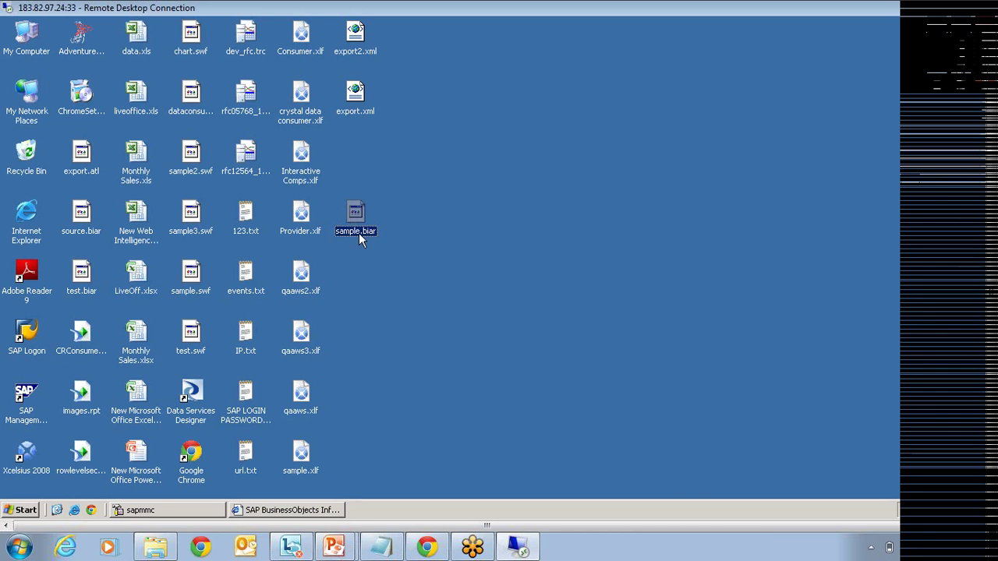
left_click(26, 510)
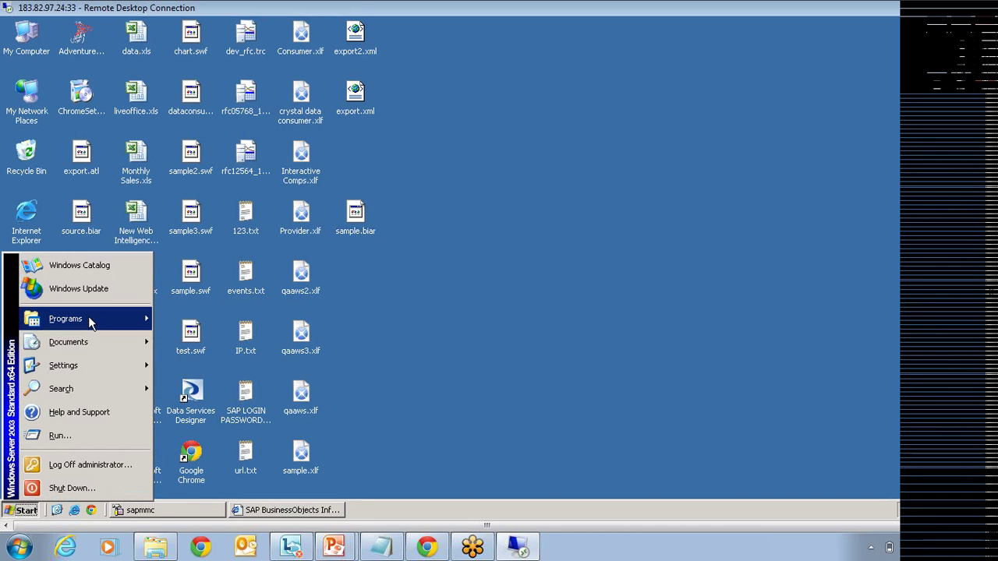
mouse_move(88, 316)
mouse_move(235, 331)
mouse_move(326, 330)
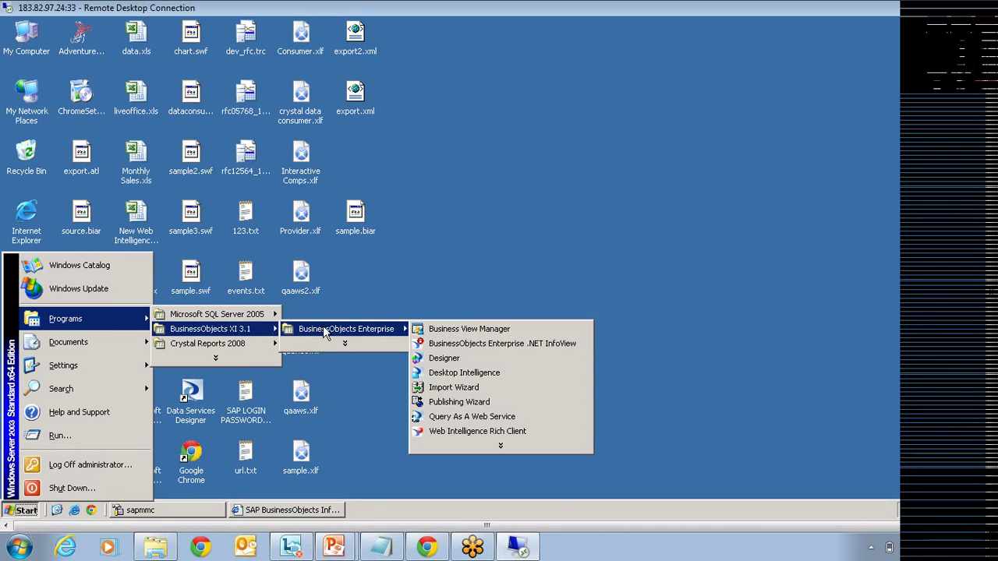
left_click(466, 390)
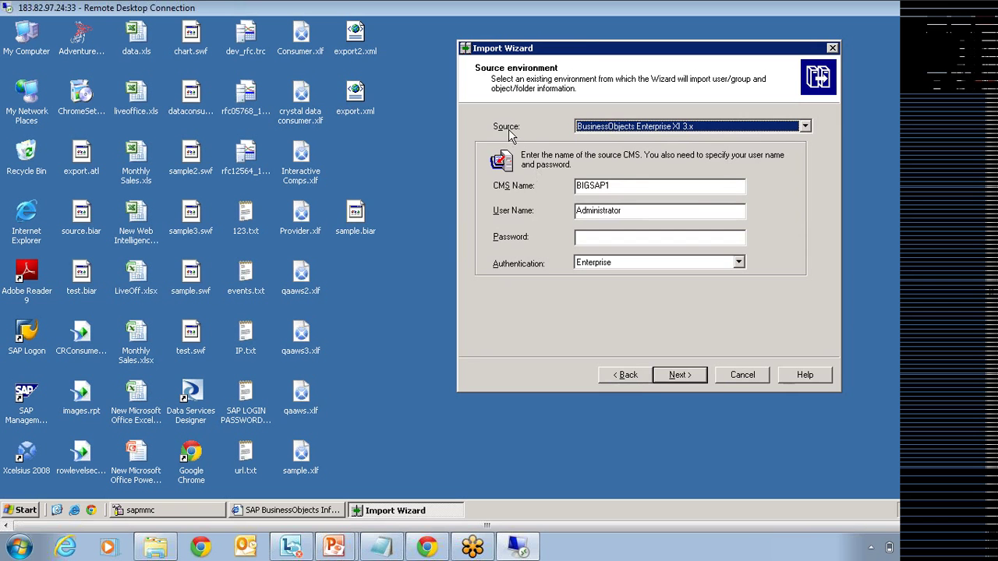
Step: Set the import source to BIAR File using sample.biar
left_click(605, 130)
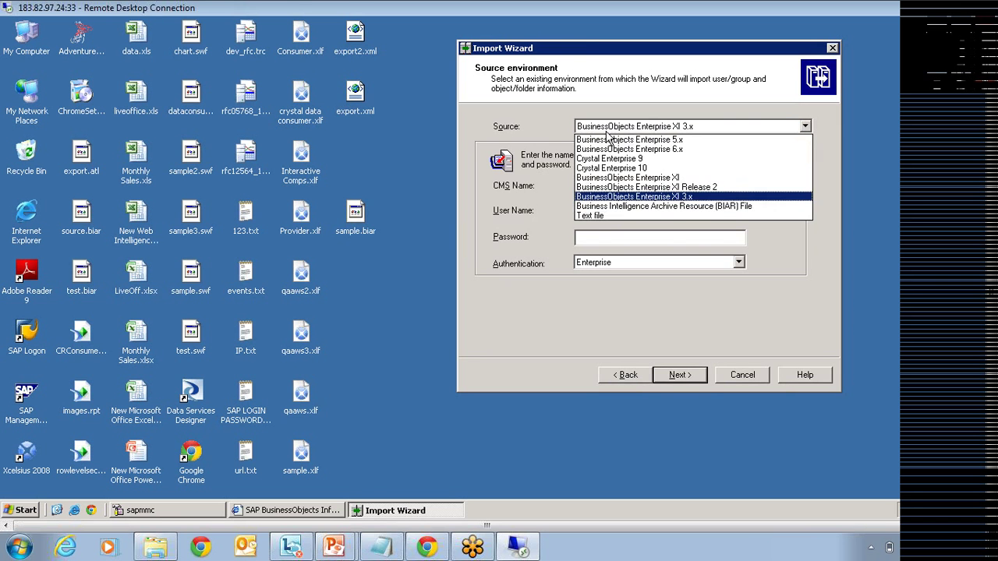
left_click(613, 205)
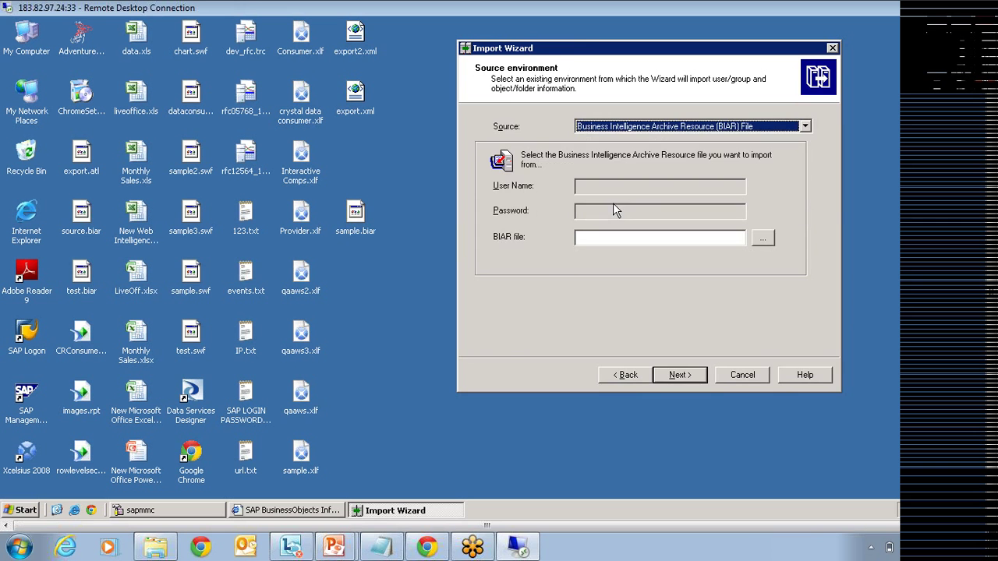
left_click(761, 240)
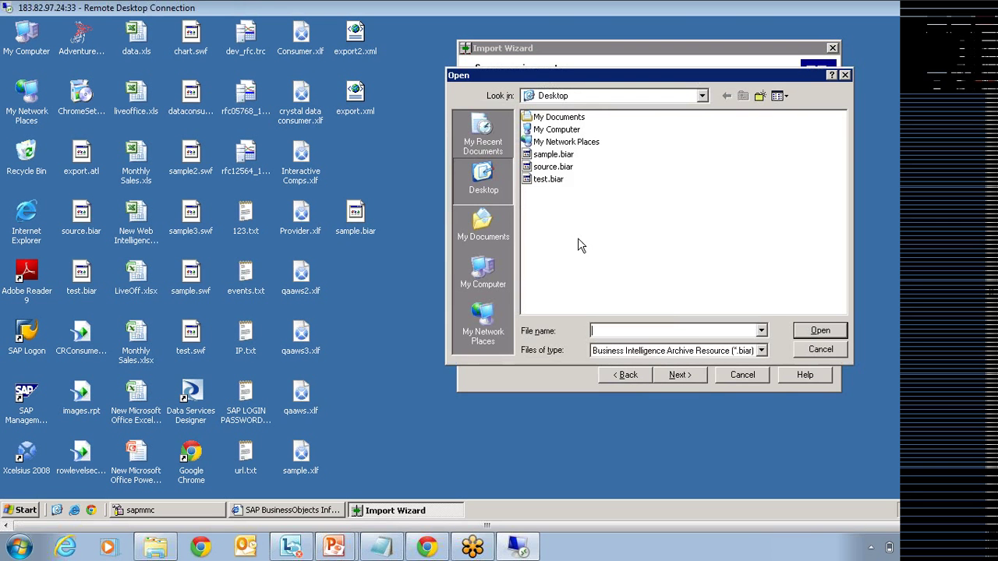
left_click(561, 157)
left_click(560, 159)
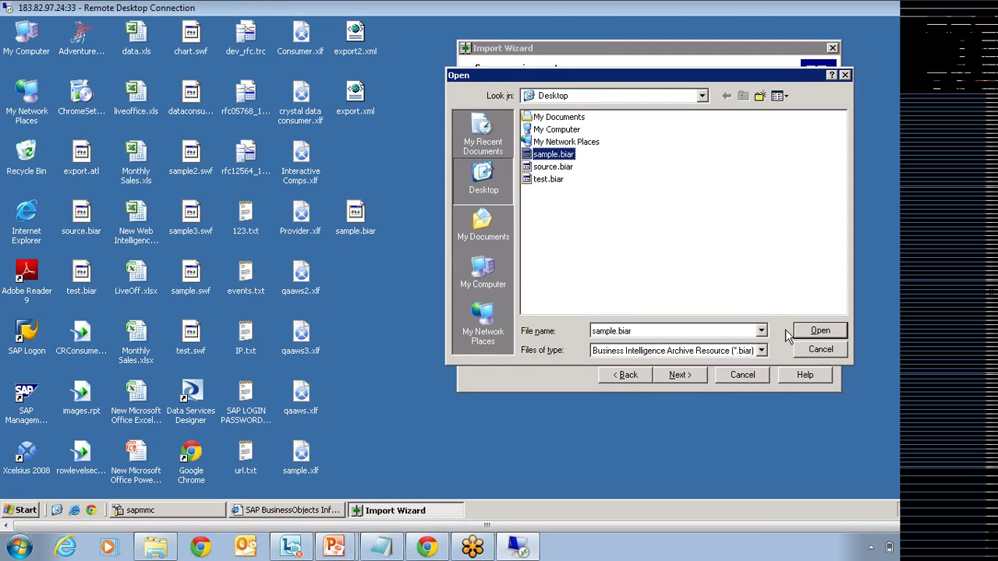
left_click(808, 332)
Step: Advance to the destination page and enter the BIGSAP1 account password
left_click(679, 375)
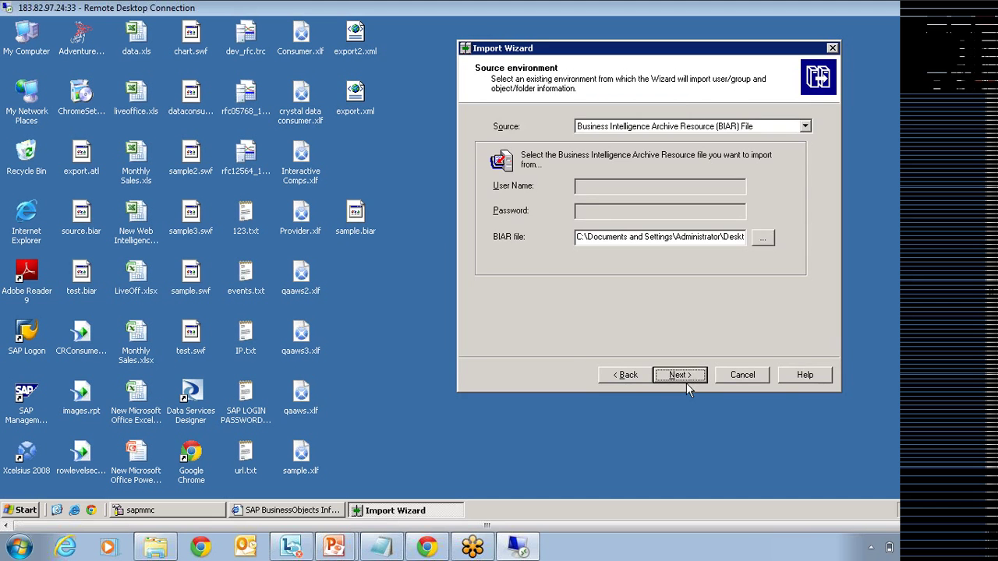
left_click(637, 238)
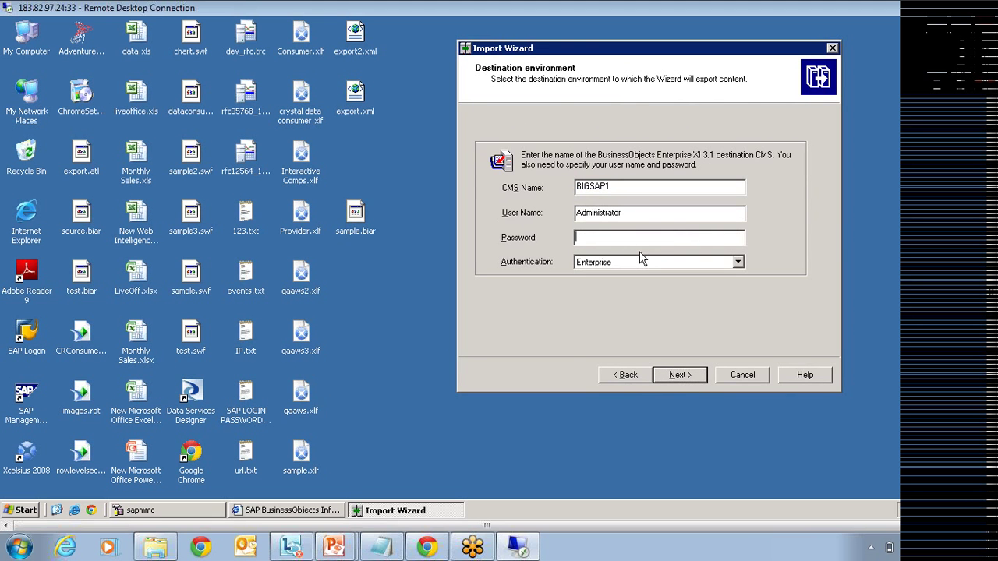
type("Password1")
Step: Submit the destination login to reach the import category selection
left_click(688, 374)
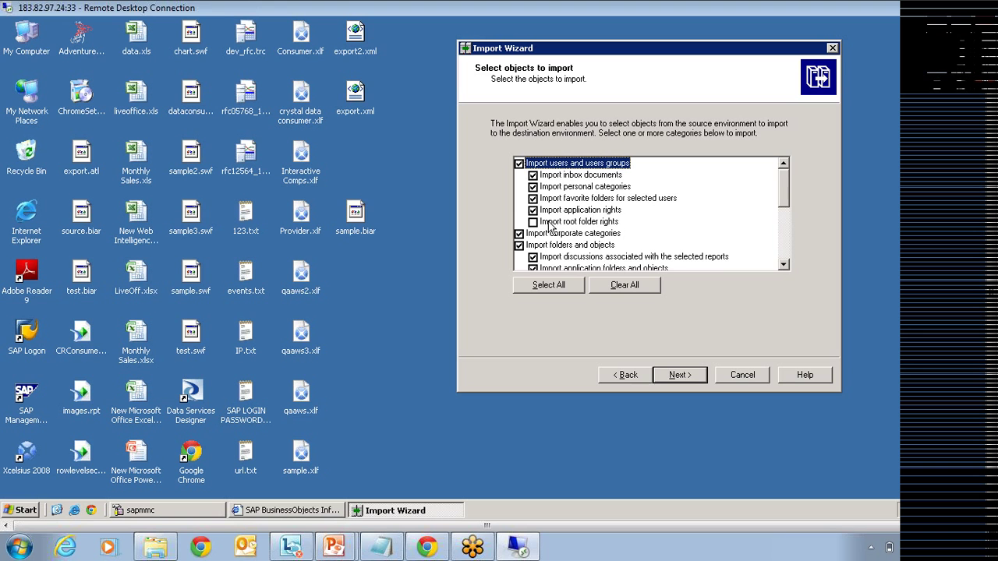
Step: Clear all import categories, keeping only folders and objects plus universes
left_click(642, 286)
left_click_drag(785, 195, 782, 218)
left_click(519, 246)
left_click(691, 381)
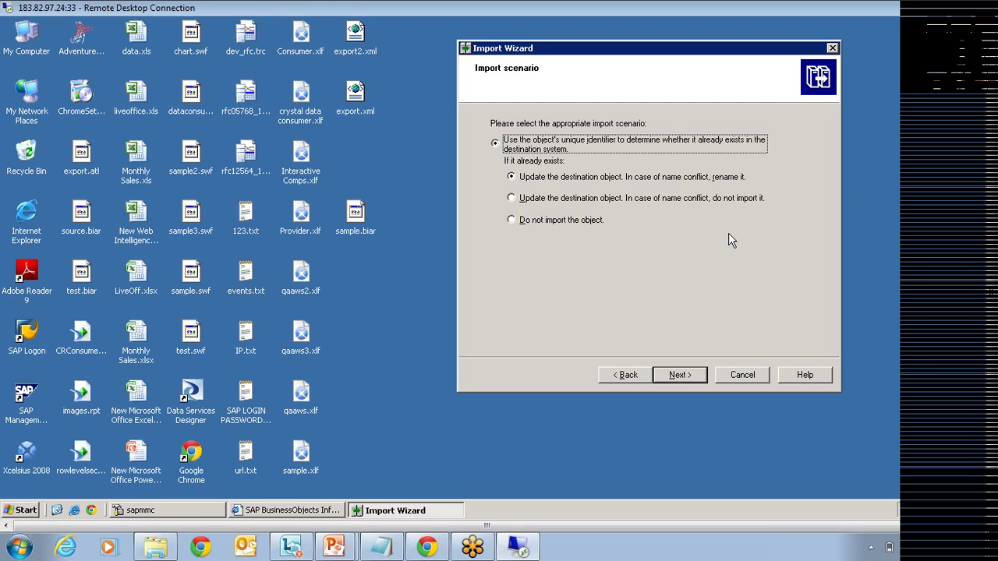
Step: Accept the default import scenario, overwrite settings and object rights note
left_click(694, 378)
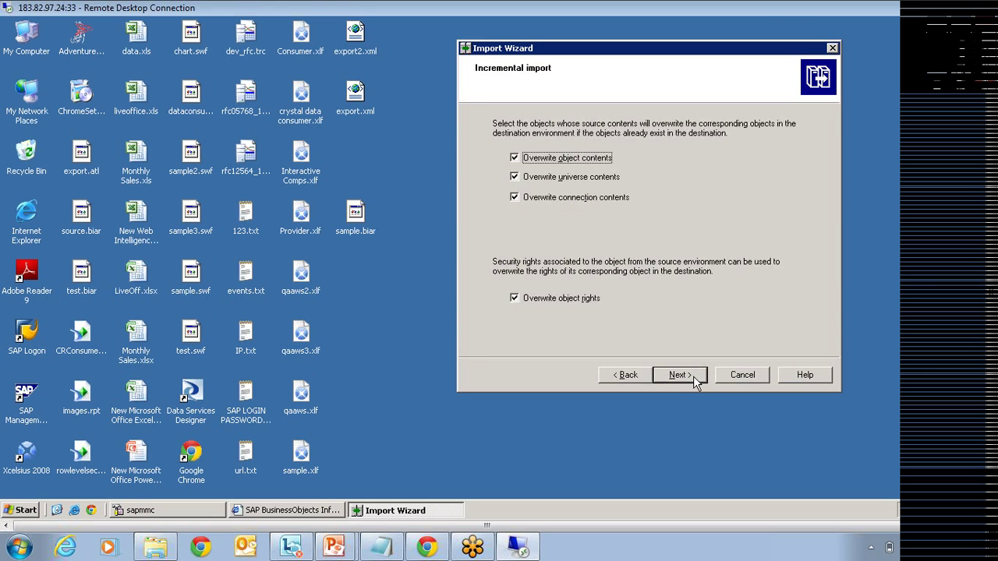
left_click(692, 377)
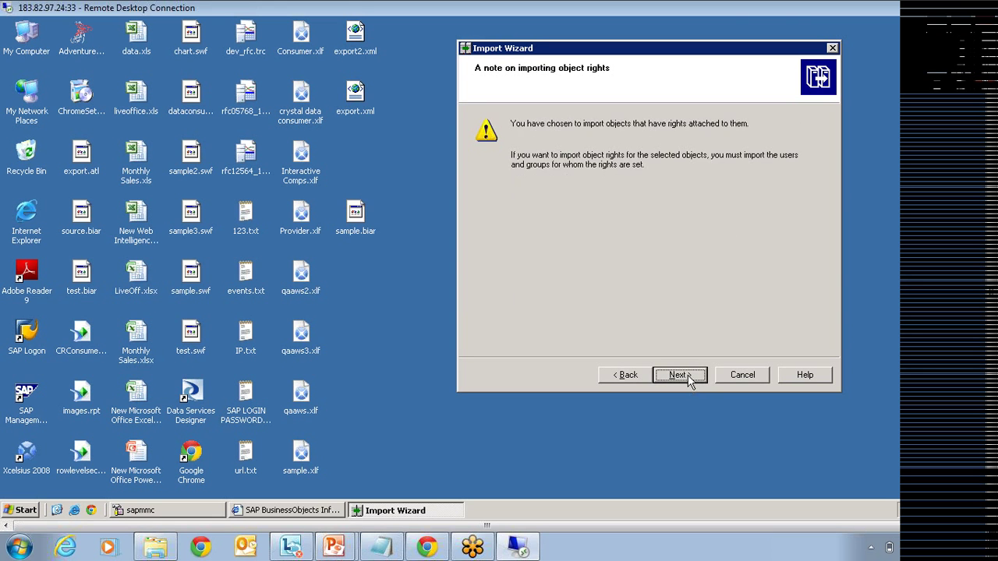
left_click(680, 375)
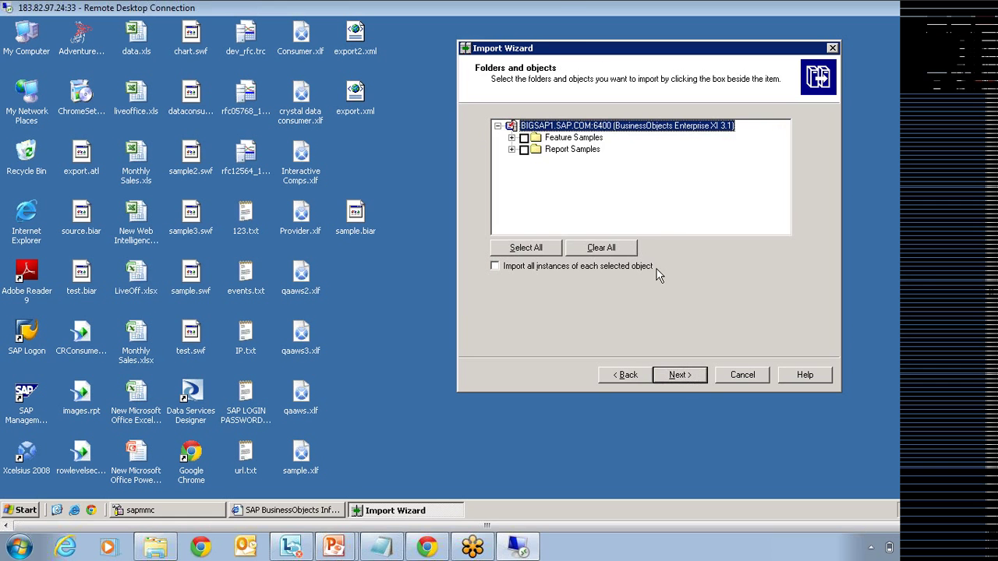
Step: Select all Feature Samples and Report Samples reports, passing the application folders page
left_click(512, 137)
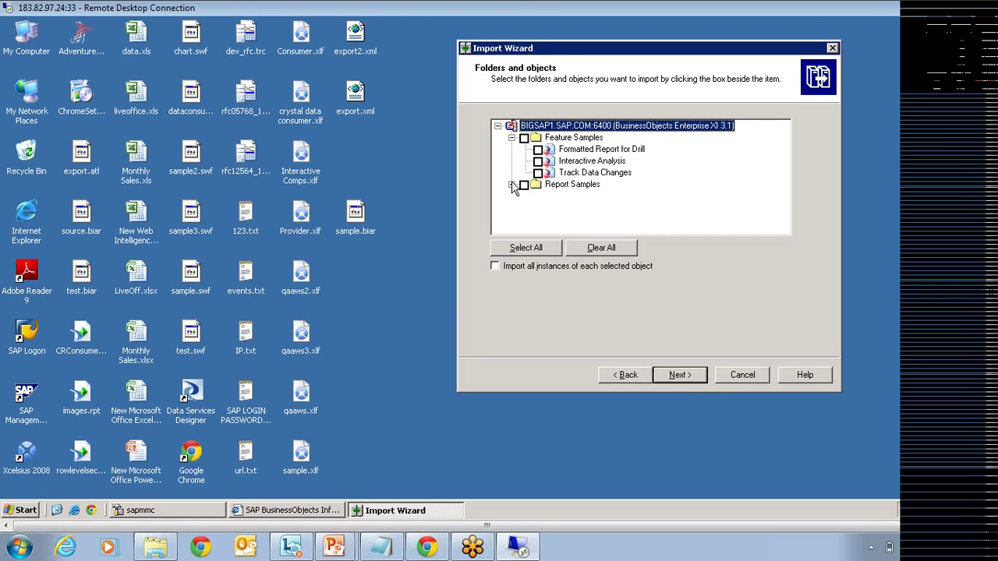
left_click(512, 184)
left_click(525, 196)
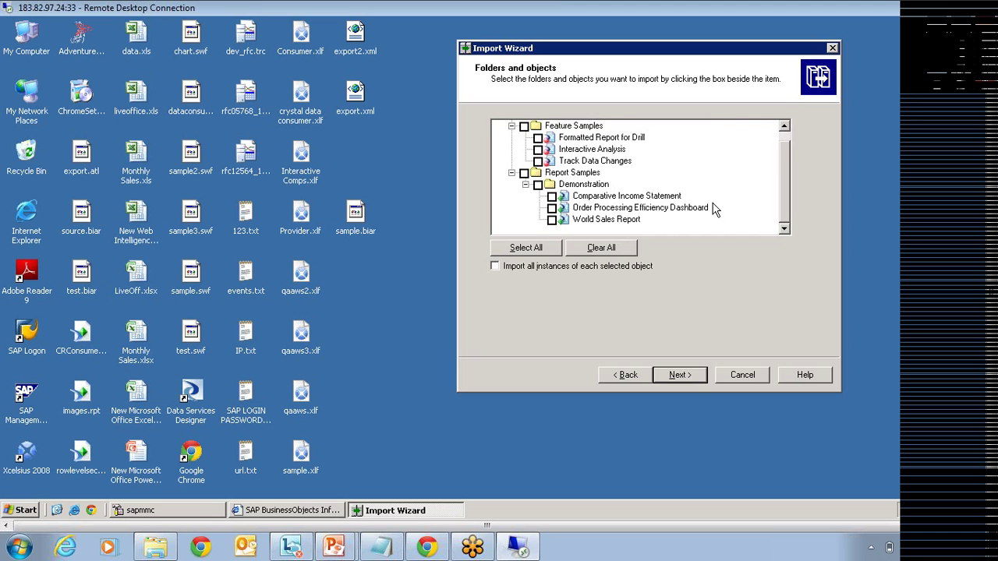
left_click(524, 126)
left_click(523, 185)
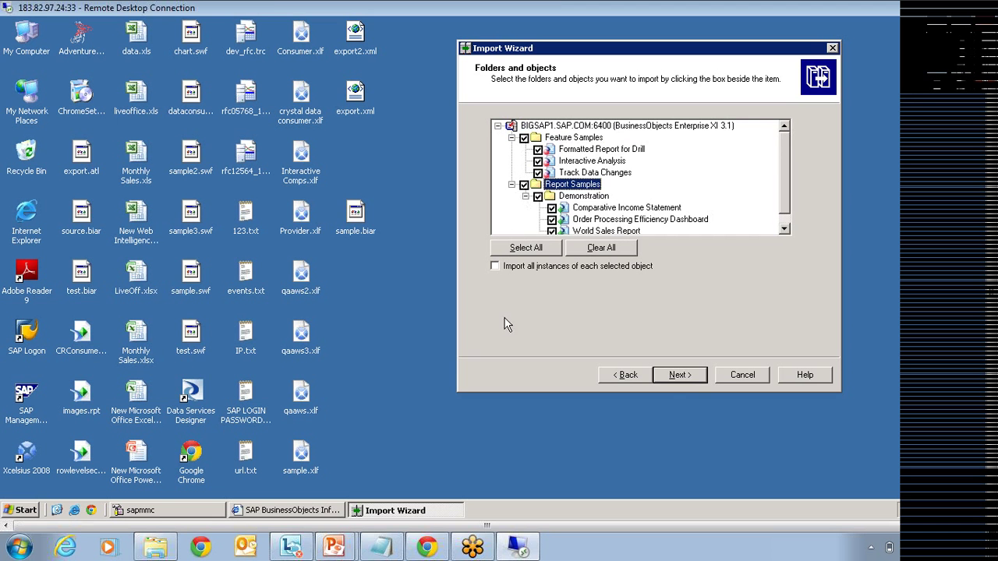
left_click(674, 375)
left_click(675, 374)
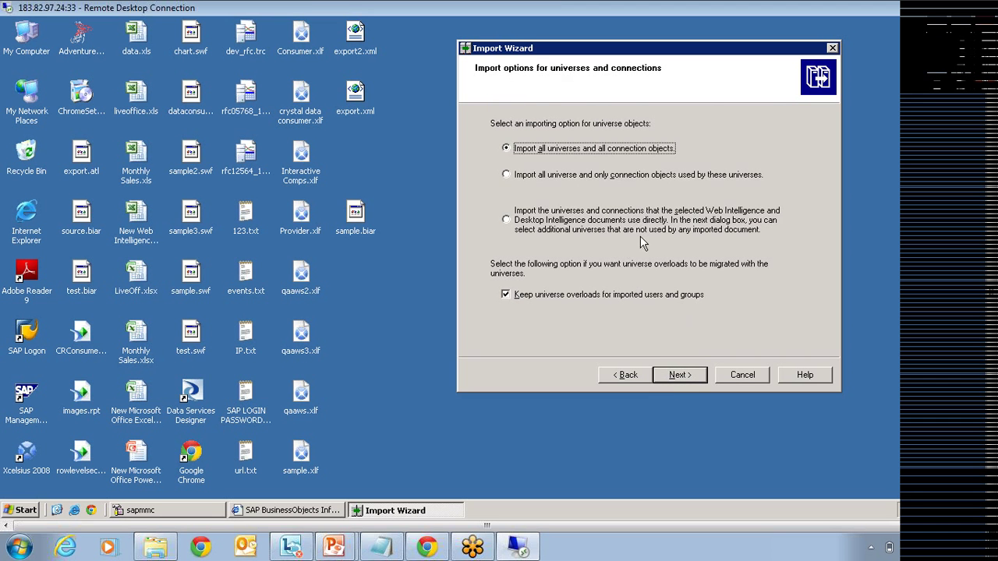
Step: Import only universes the selected documents use: webi universes and Island Resorts Marketing
left_click(567, 226)
left_click(678, 375)
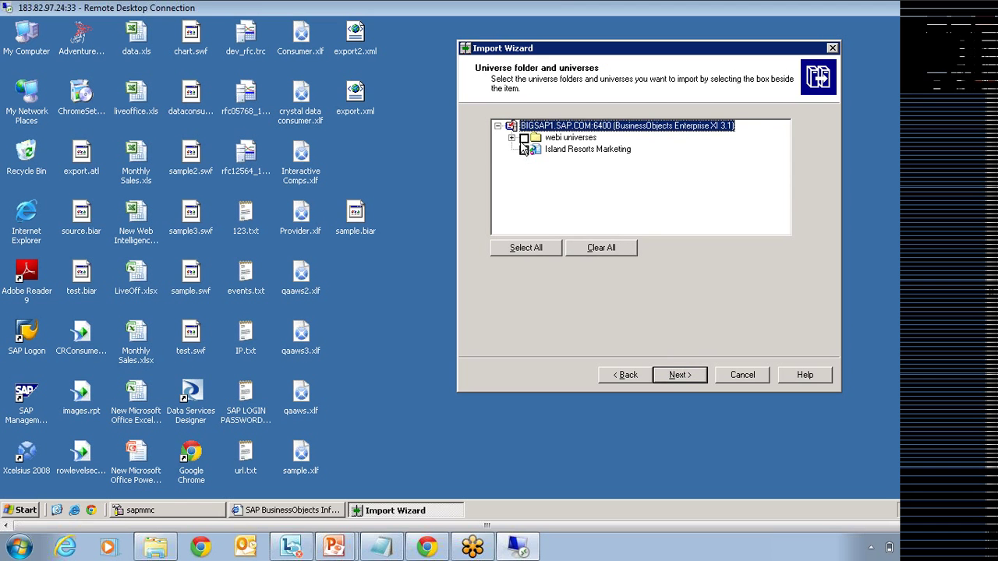
left_click(524, 137)
left_click(523, 149)
left_click(678, 375)
Step: Choose Do not import recipients for publications and reach the ready-to-import summary
left_click(594, 266)
left_click(675, 375)
left_click(675, 375)
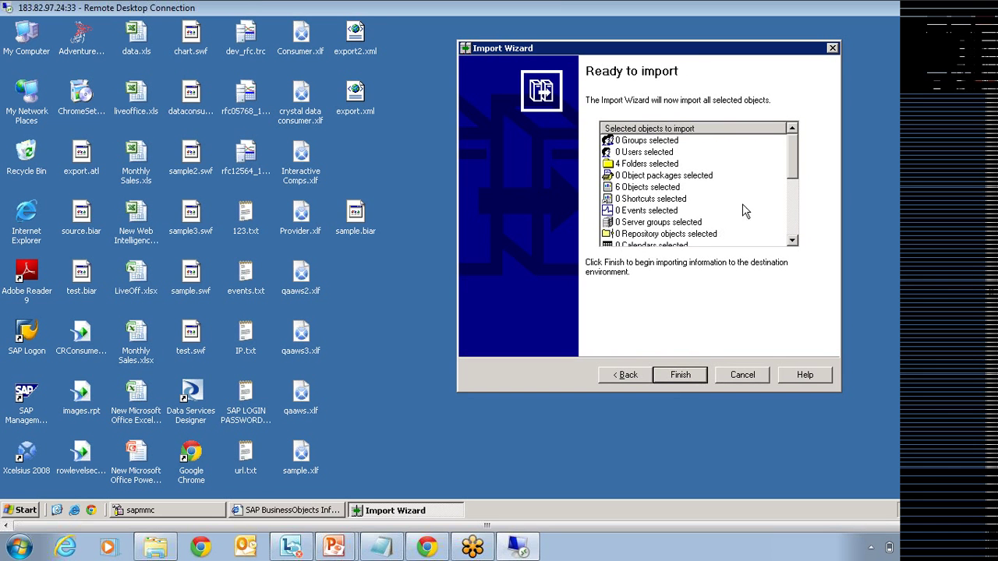
mouse_move(792, 157)
left_mouse_down()
mouse_move(793, 238)
mouse_move(797, 142)
left_mouse_up()
left_click(989, 38)
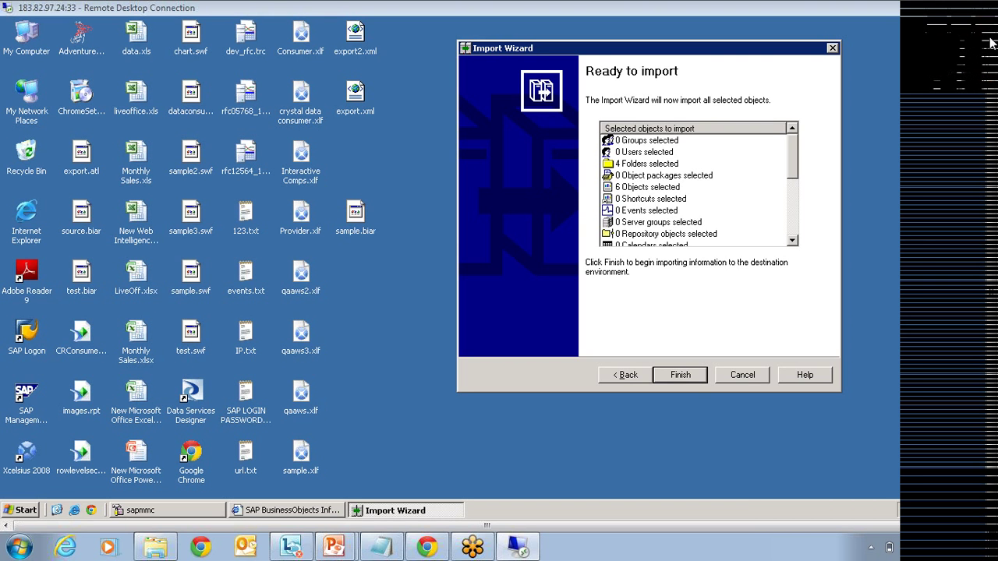
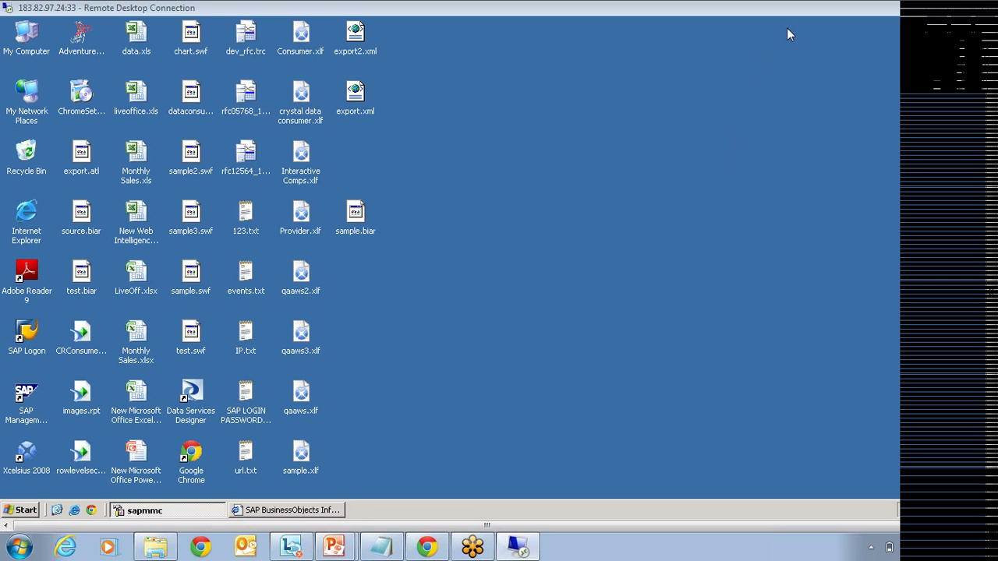
Step: Bring InfoView forward out of full-screen mode, return to its home page, and select the address bar
left_click(288, 509)
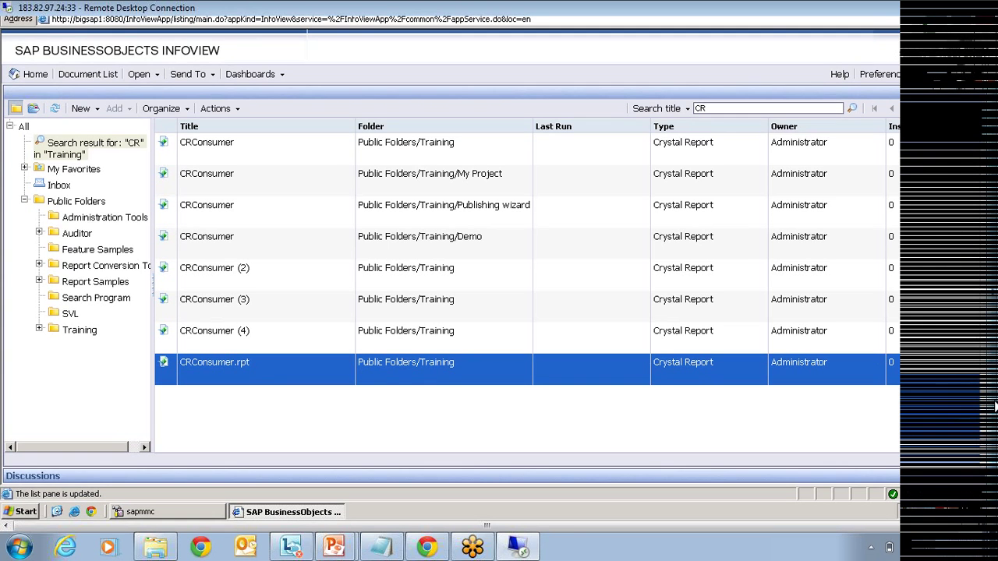
key("F11")
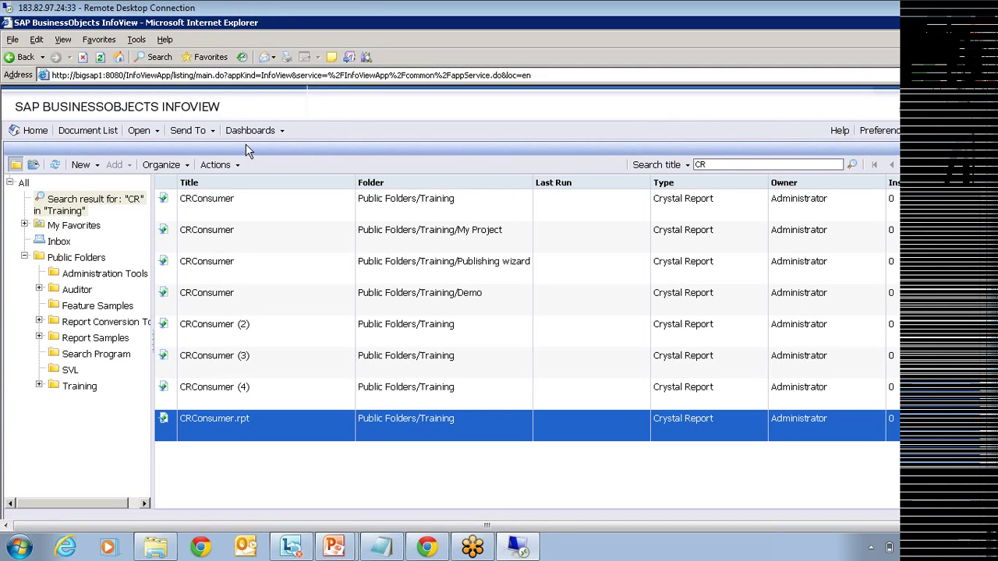
left_click(35, 132)
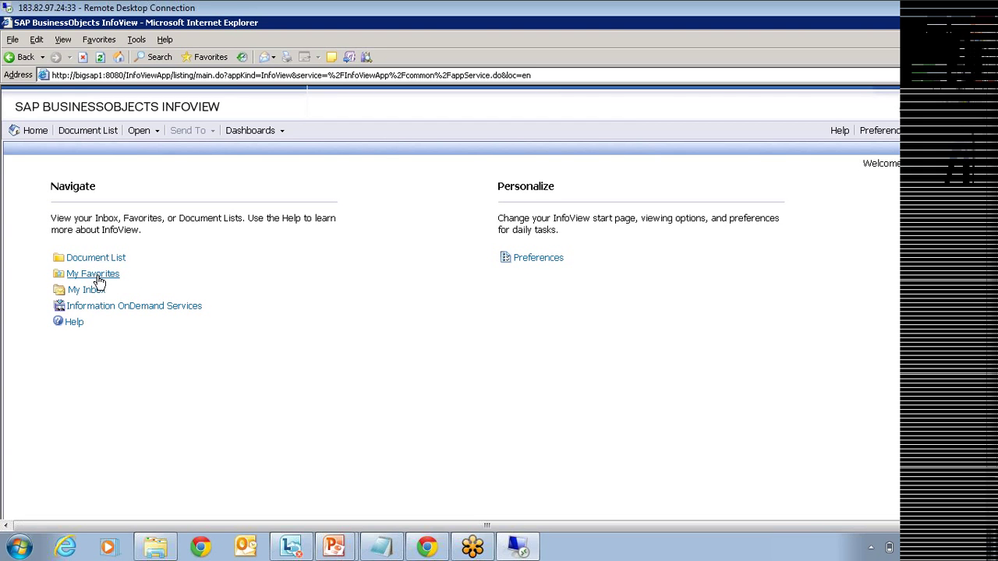
left_click(555, 76)
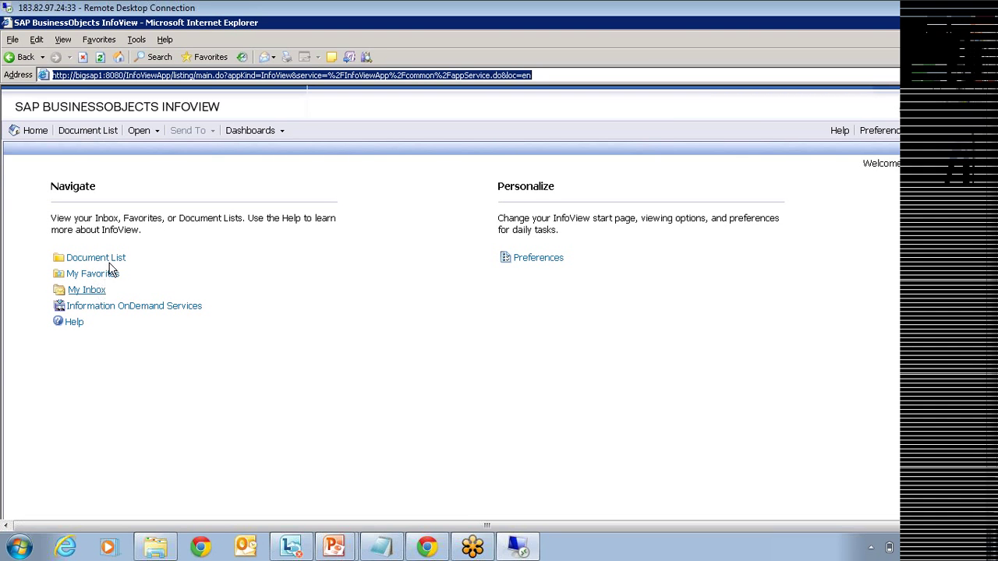
Step: View the Formatted Report for Drill from Document List > Public Folders > Feature Samples
left_click(96, 262)
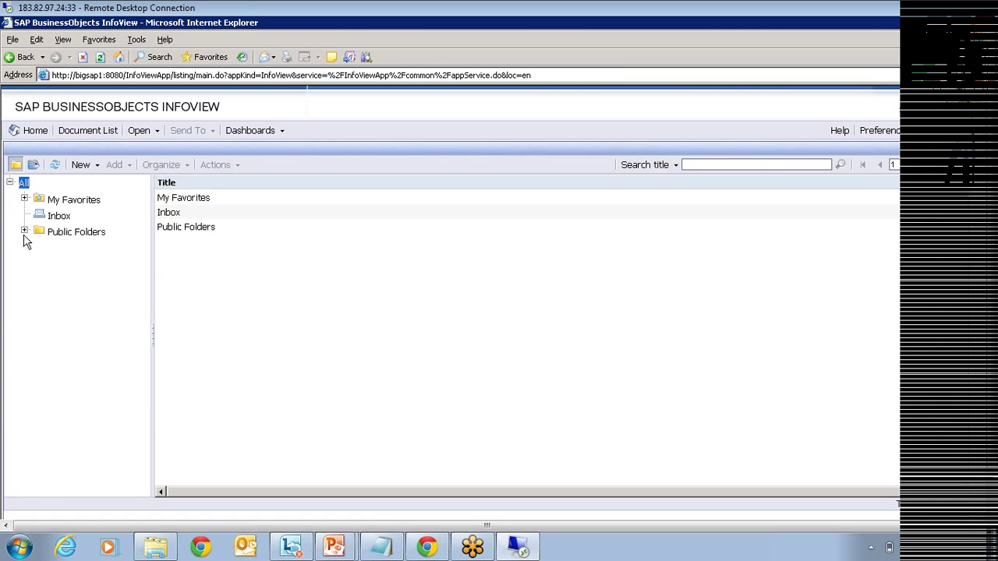
left_click(24, 231)
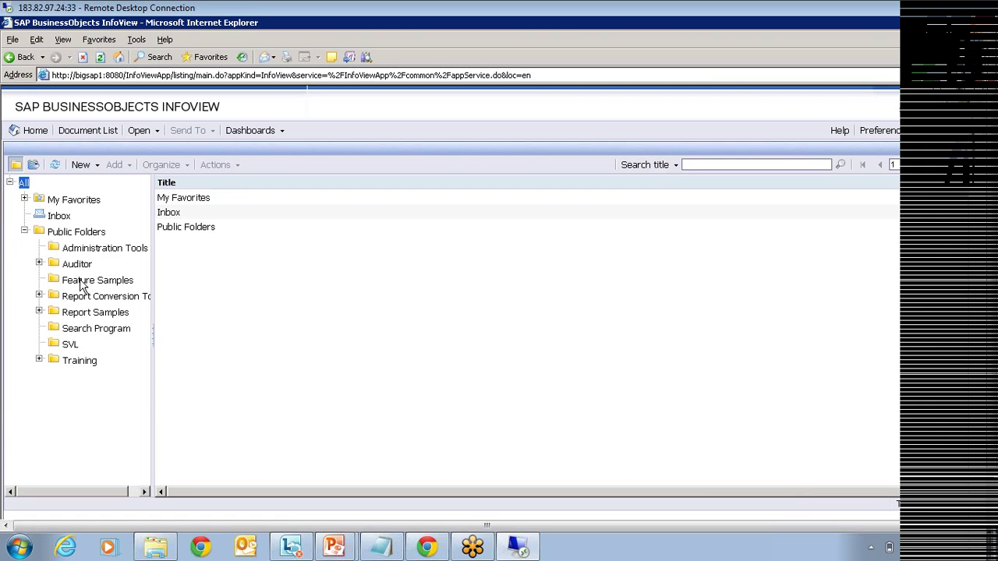
left_click(81, 282)
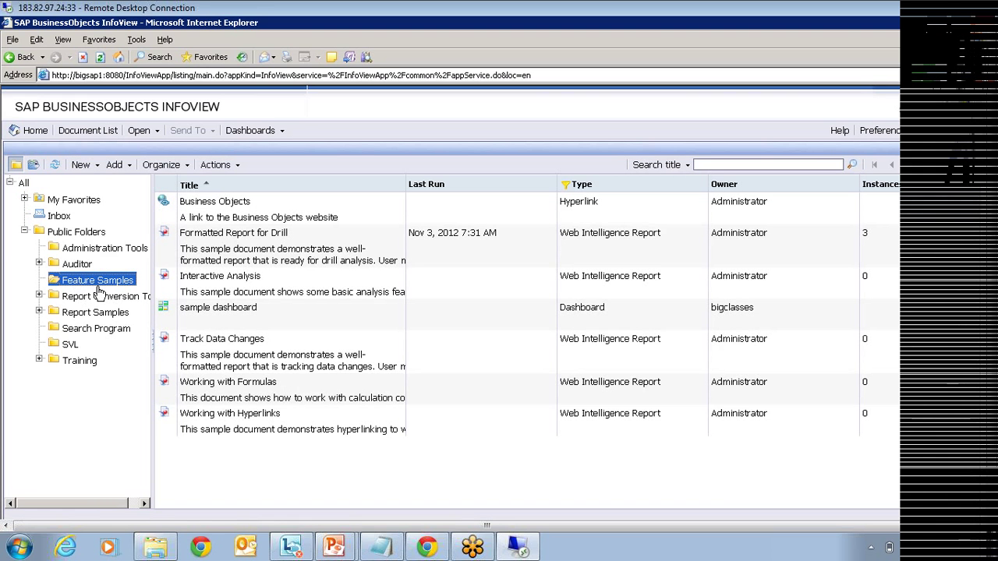
left_click(260, 247)
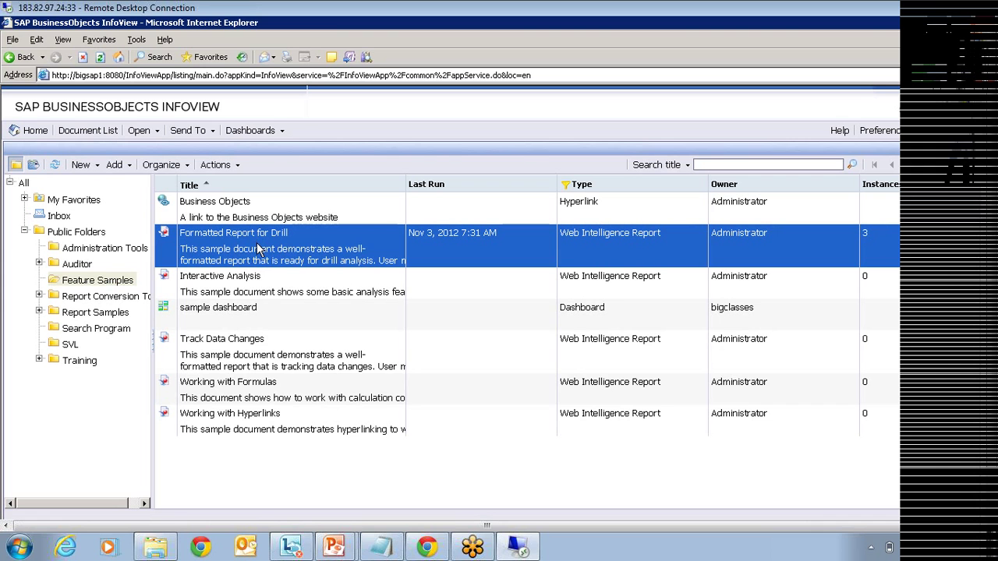
right_click(258, 245)
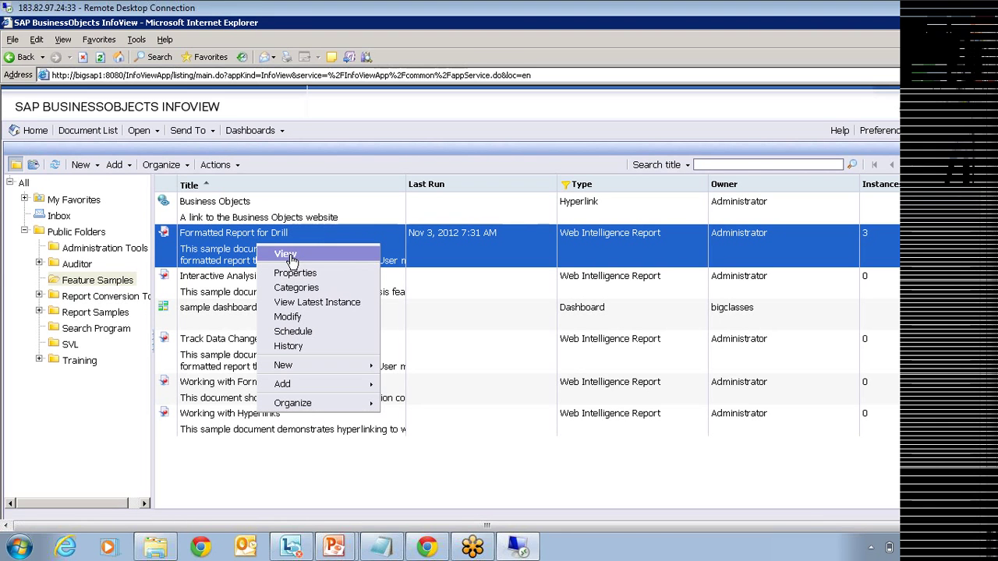
left_click(286, 255)
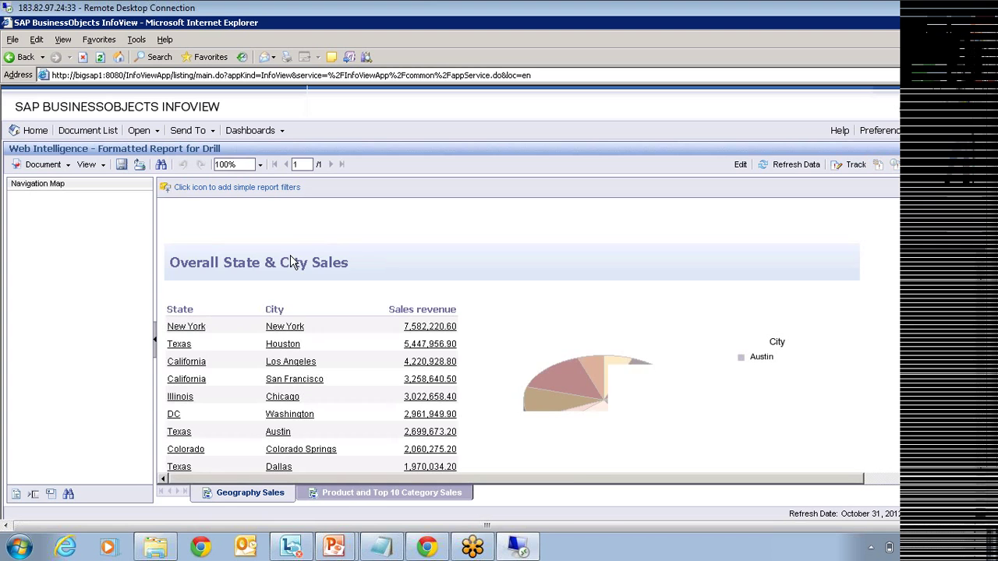
Step: Refresh the drill report's data and scroll through its city sales chart and Q1–Q4 tables
left_click(779, 166)
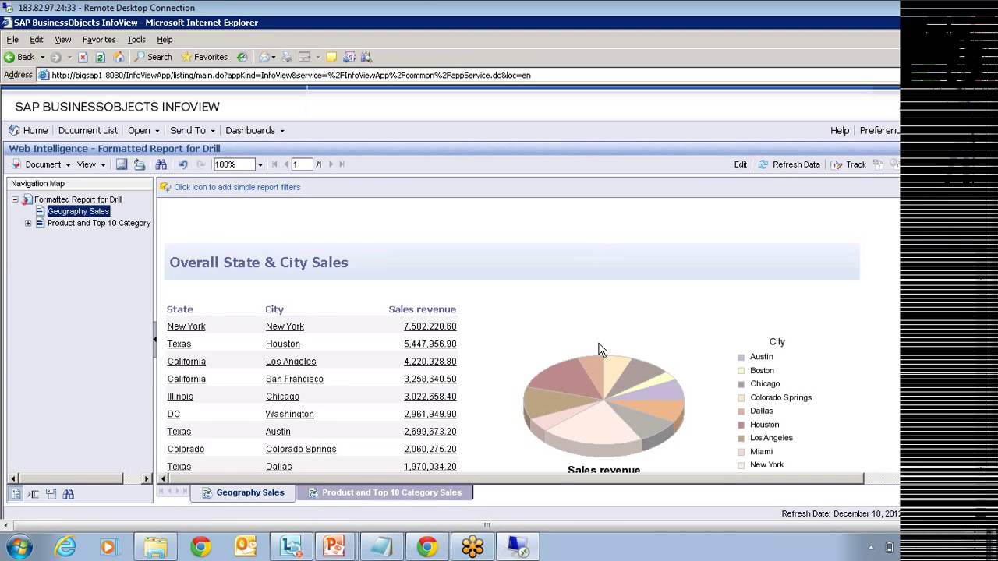
scroll(633, 343, "down", 2)
scroll(635, 336, "down", 1)
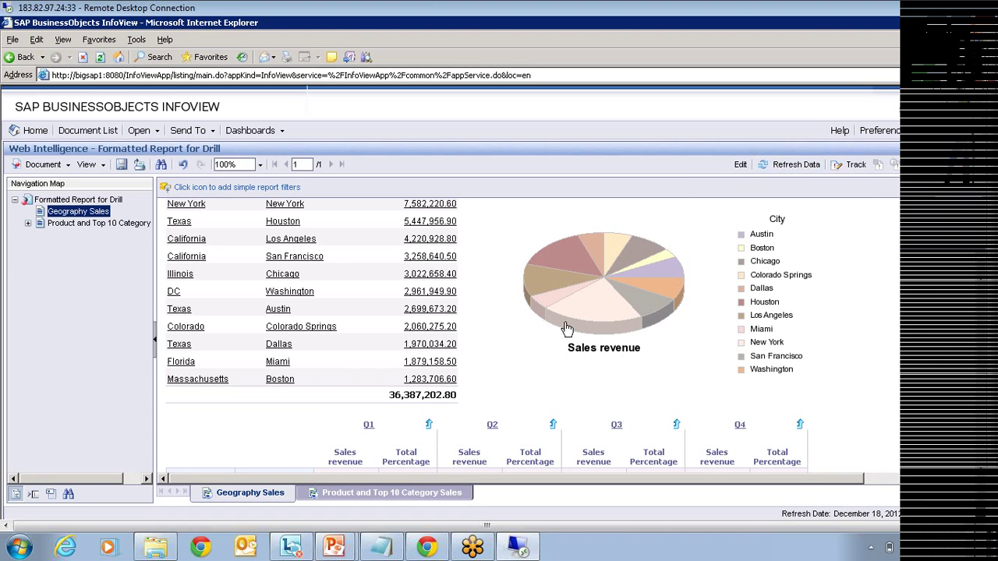
scroll(561, 331, "down", 3)
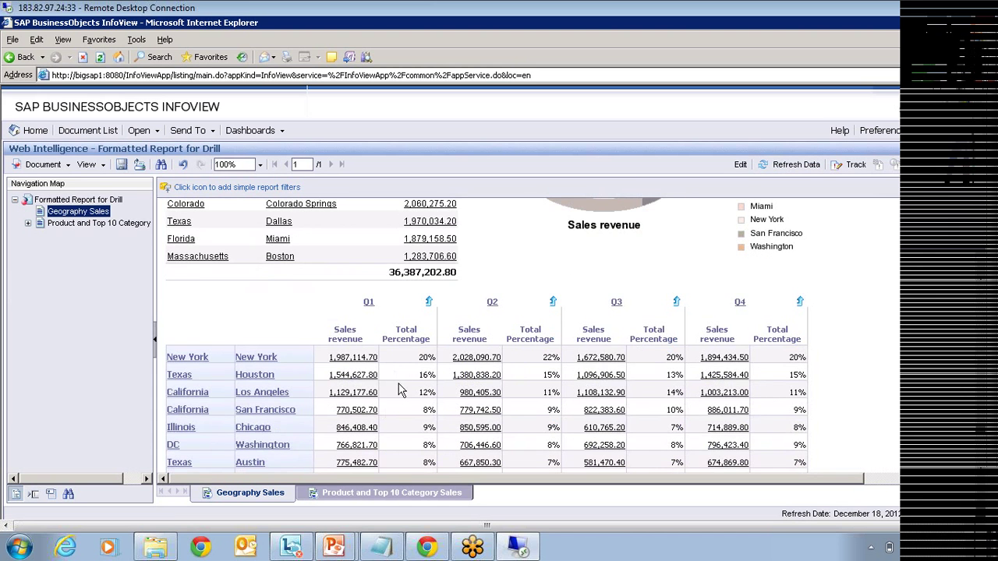
scroll(398, 390, "down", 3)
scroll(407, 390, "up", 6)
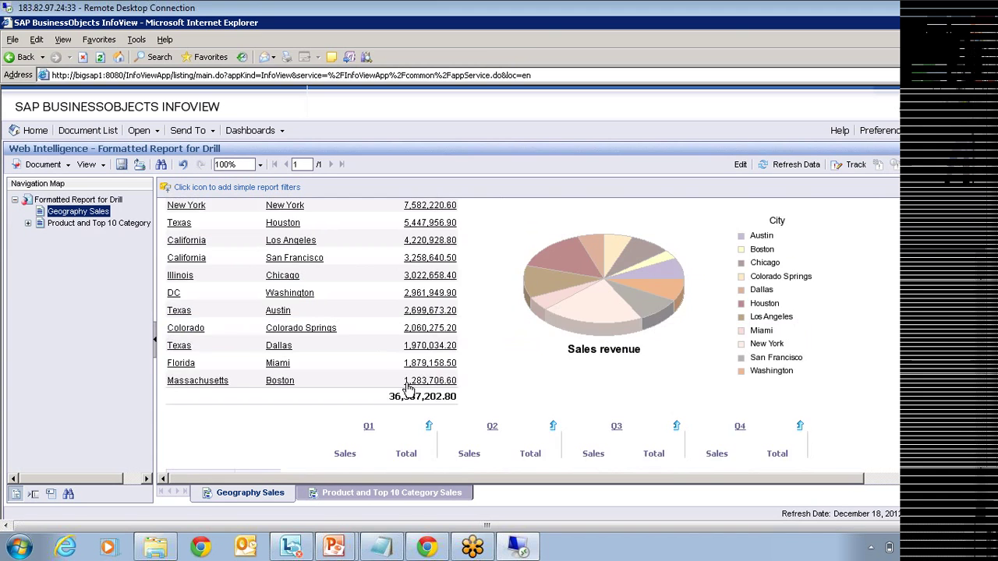
scroll(407, 390, "up", 3)
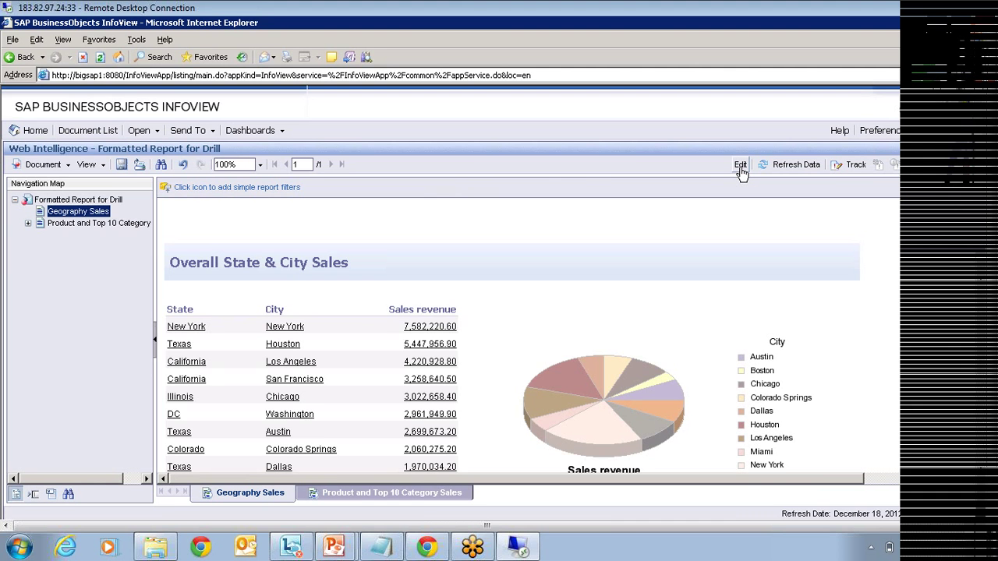
left_click(741, 166)
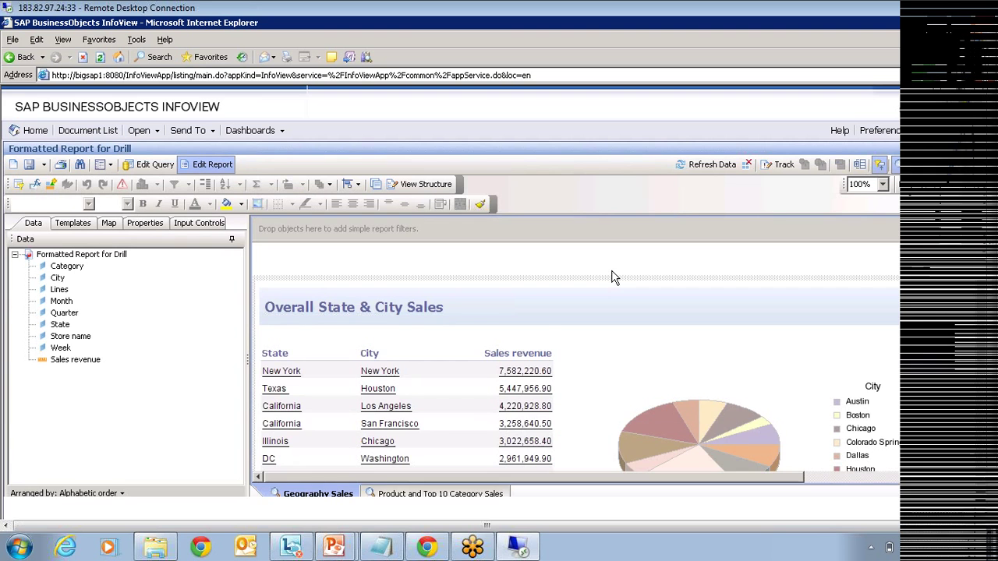
scroll(518, 346, "down", 1)
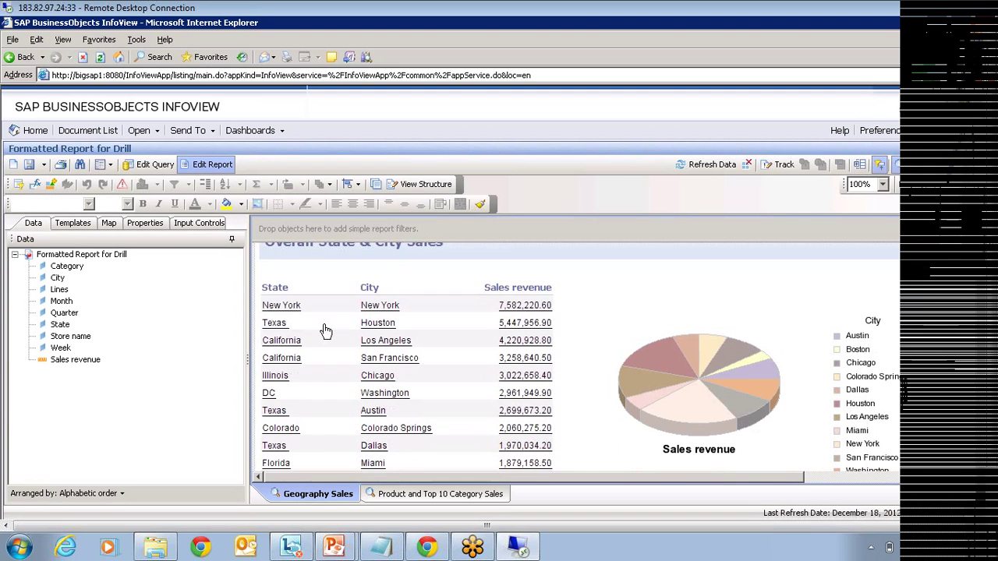
left_click(325, 326)
left_click(368, 287)
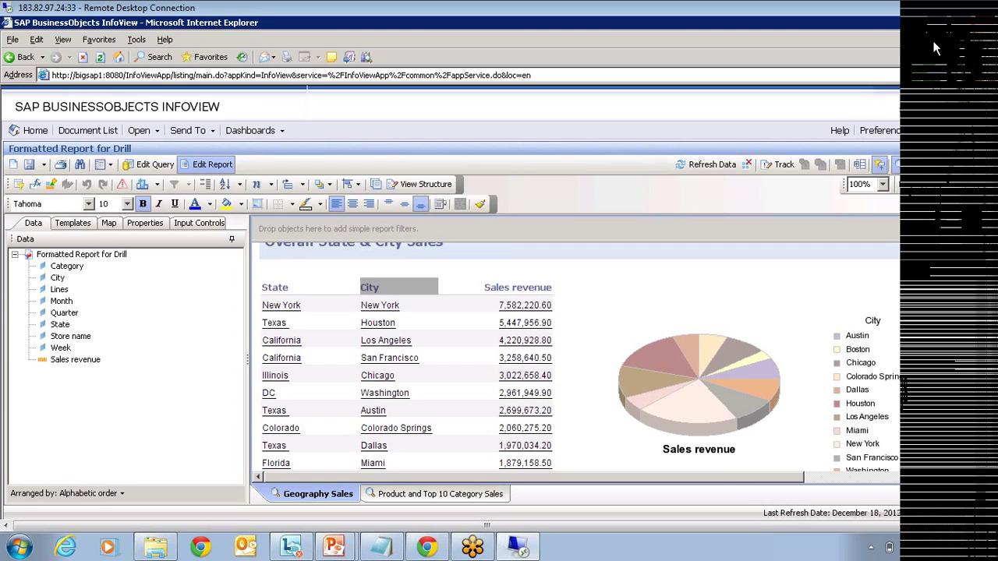
left_click(978, 157)
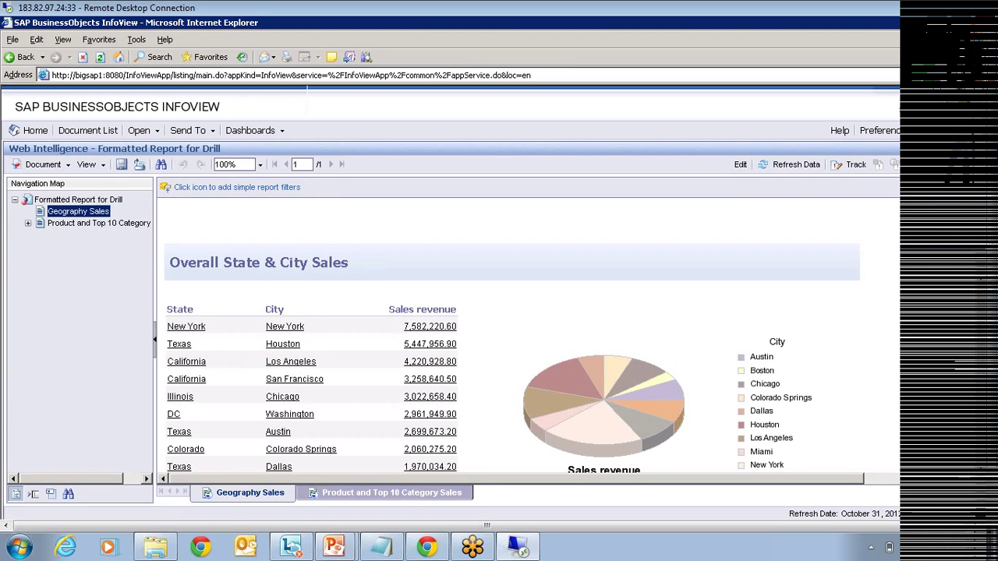
Step: Close the drill report and open Calculated Member Cross-tab Chart from Report Samples > Feature Samples
left_click(986, 149)
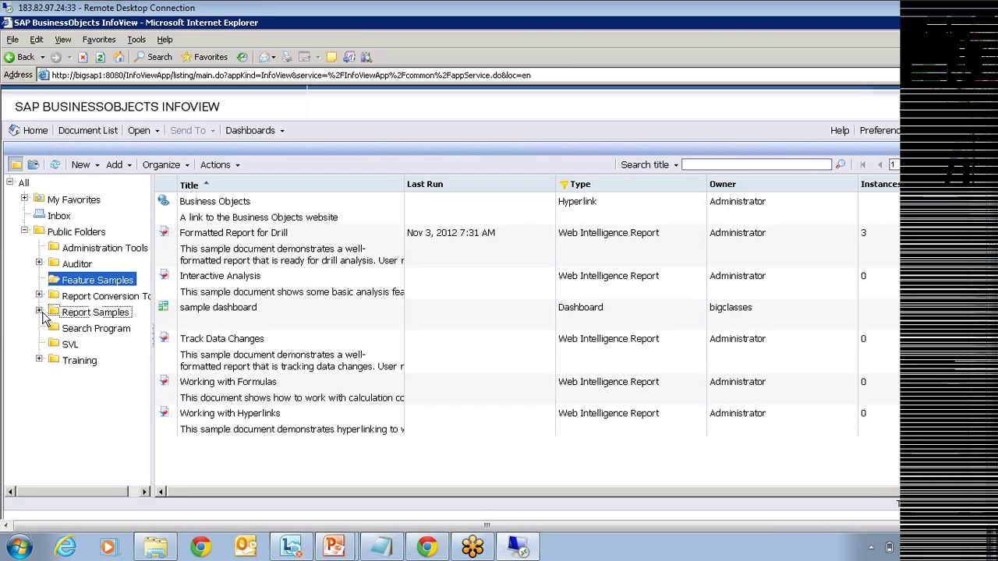
left_click(47, 312)
double_click(285, 253)
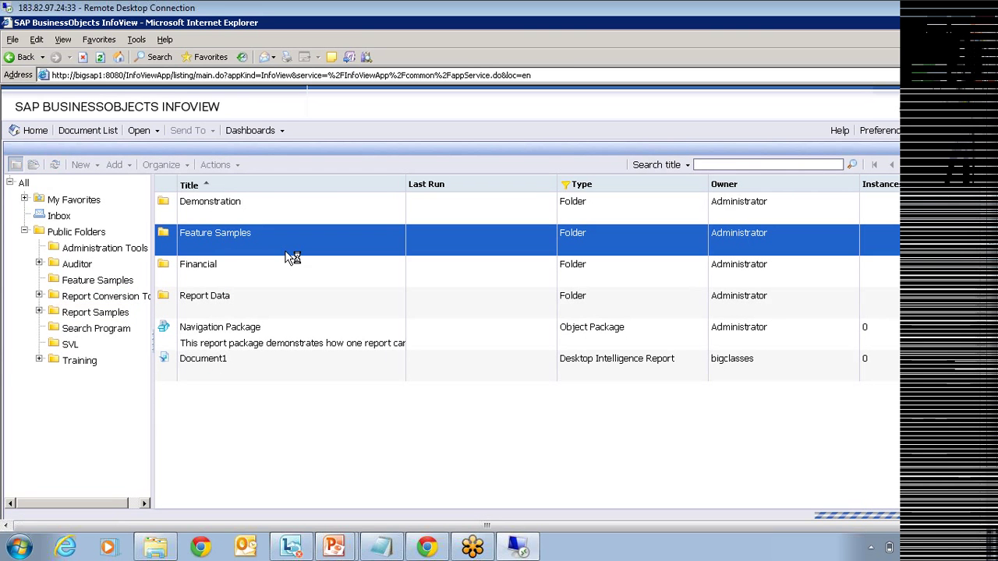
double_click(214, 204)
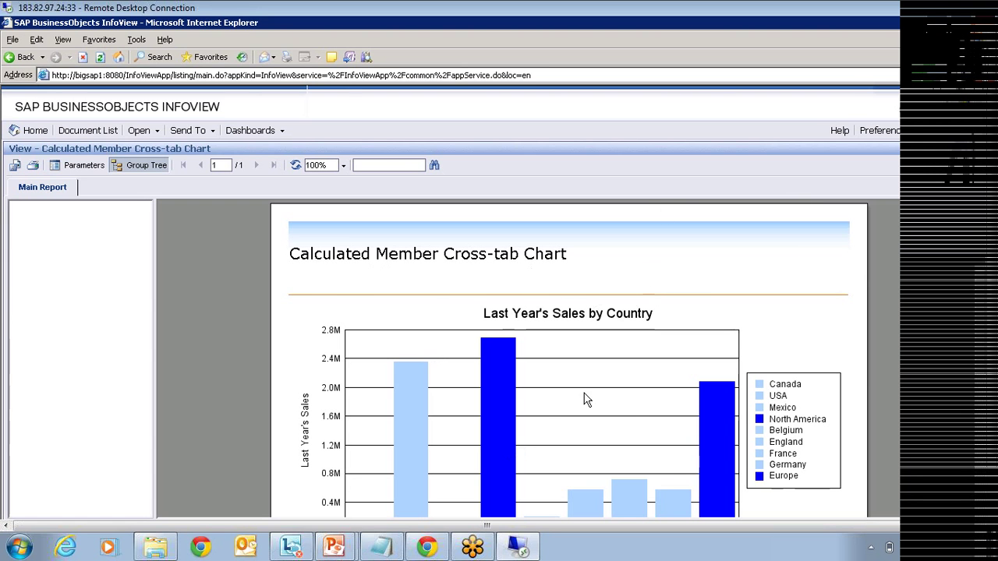
Step: Scroll down to the cross-tab's country totals, then close it back to the Feature Samples list
mouse_move(590, 380)
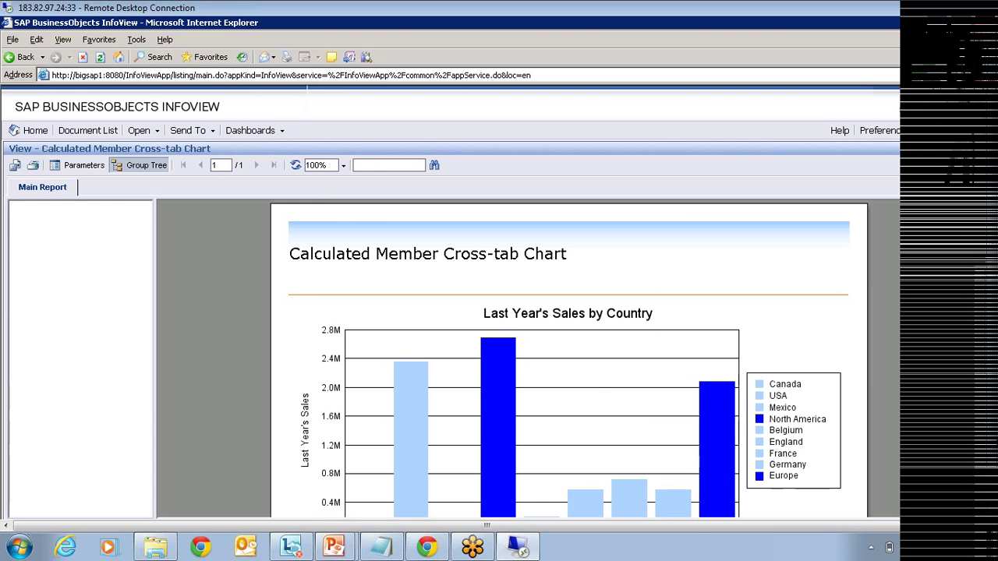
scroll(499, 280, "down", 1)
scroll(499, 281, "down", 2)
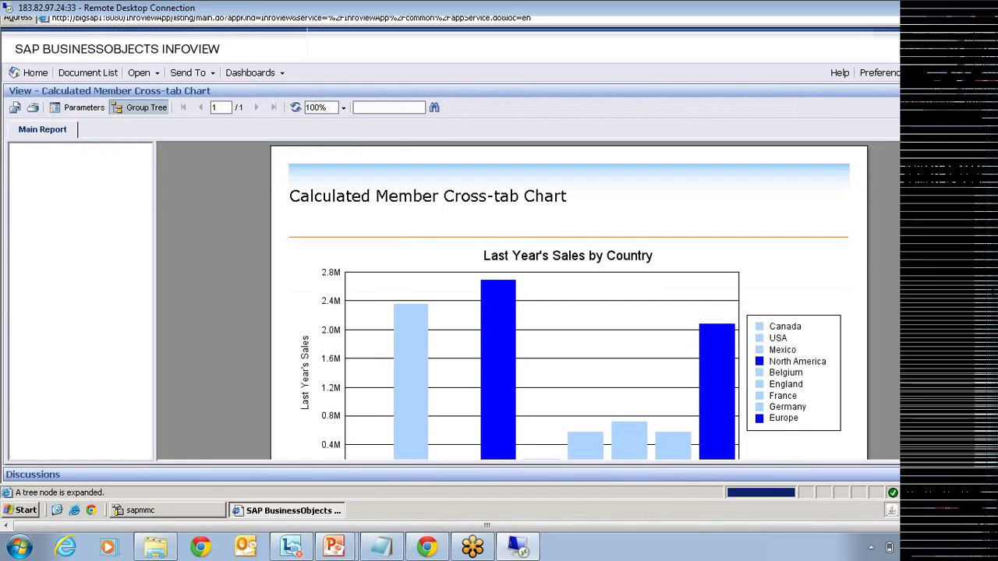
scroll(659, 343, "down", 4)
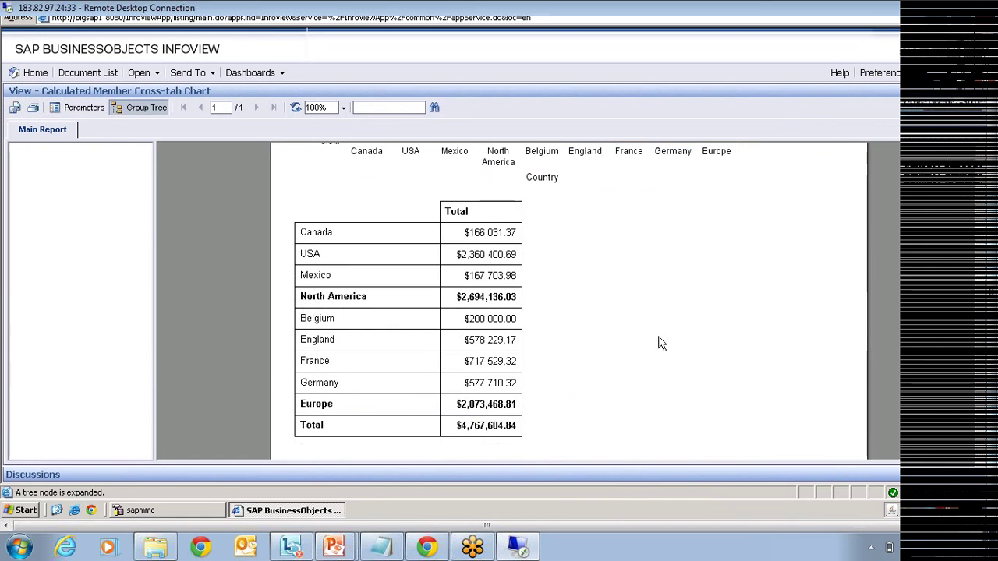
left_click(984, 93)
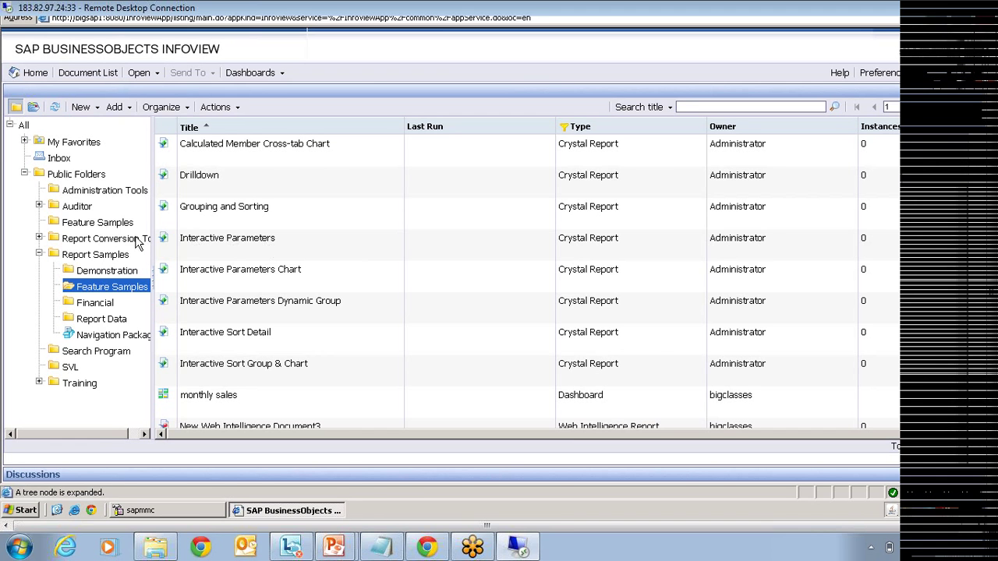
Step: Choose Schedule for Formatted Report for Drill in the Public Folders' Feature Samples folder
left_click(97, 222)
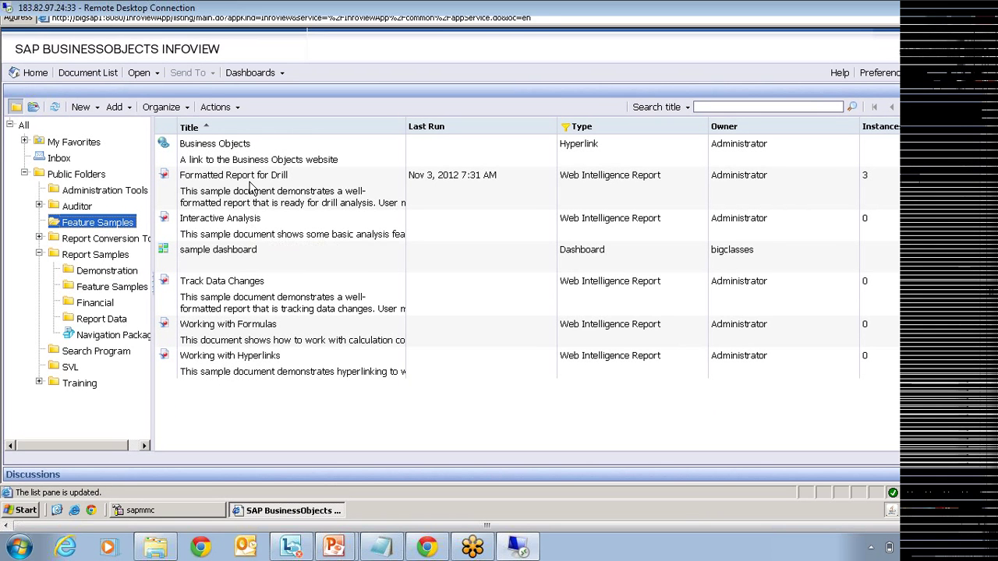
left_click(251, 188)
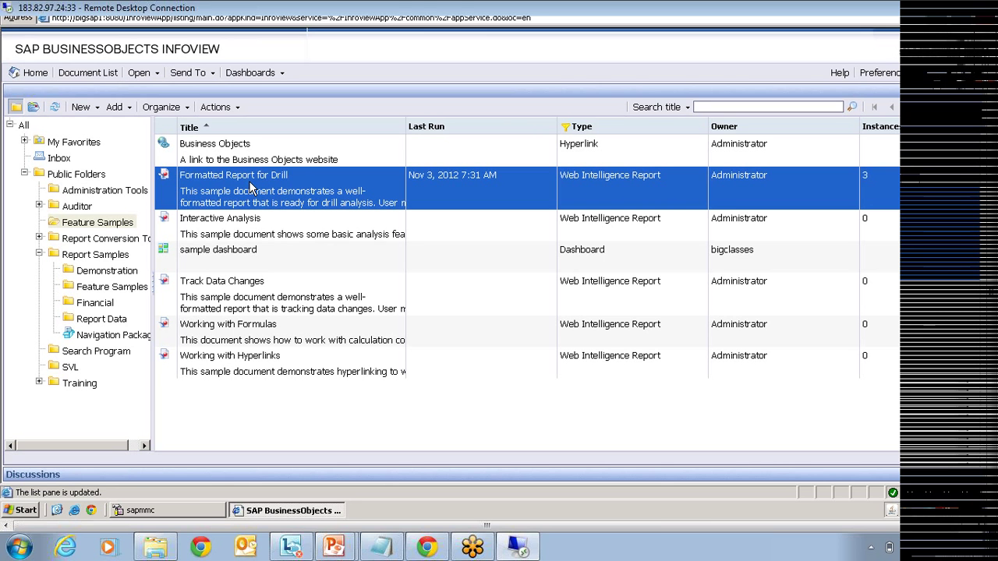
right_click(251, 187)
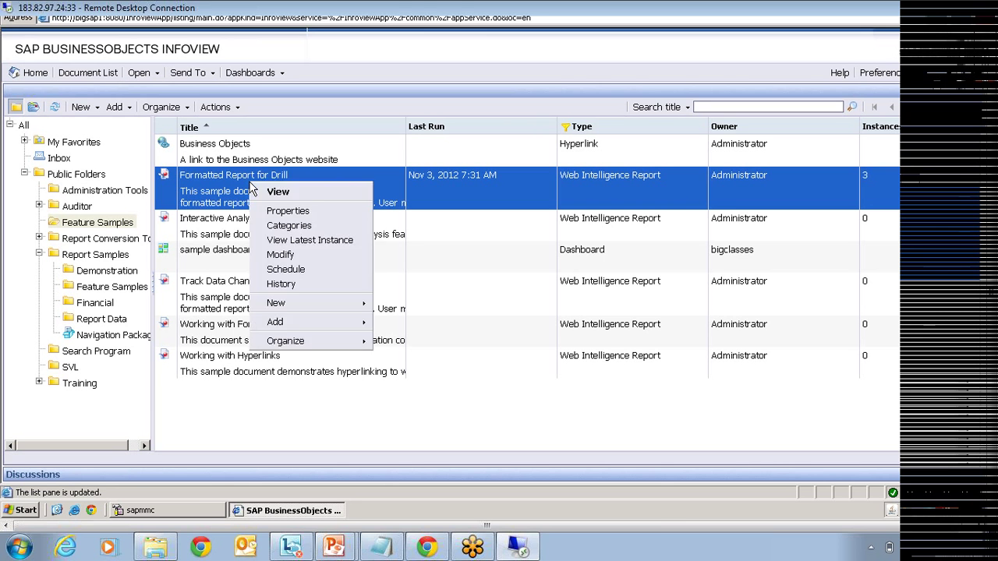
left_click(311, 270)
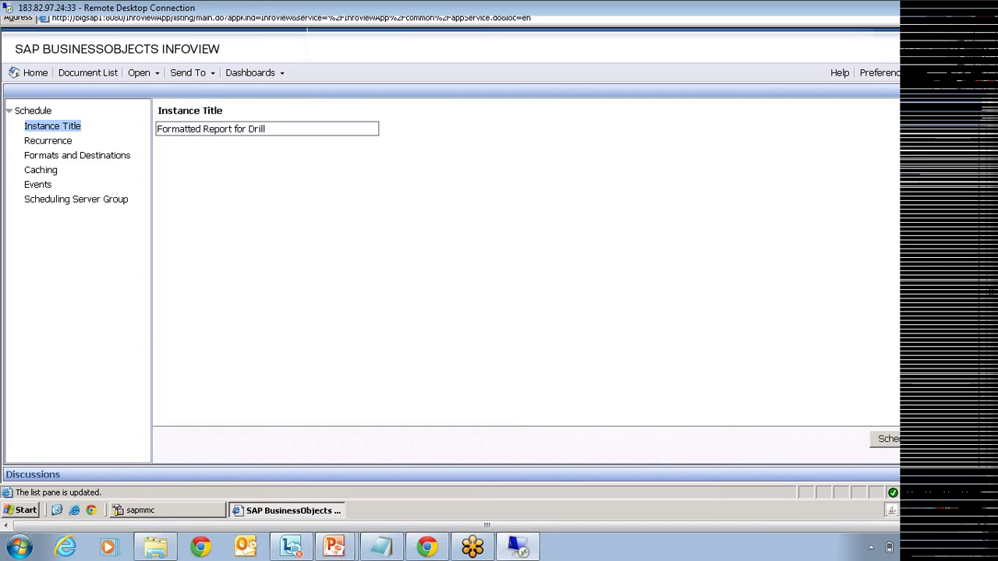
Step: Highlight the instance title, then try a Daily recurrence and select its 1-day interval
left_click_drag(266, 129, 157, 129)
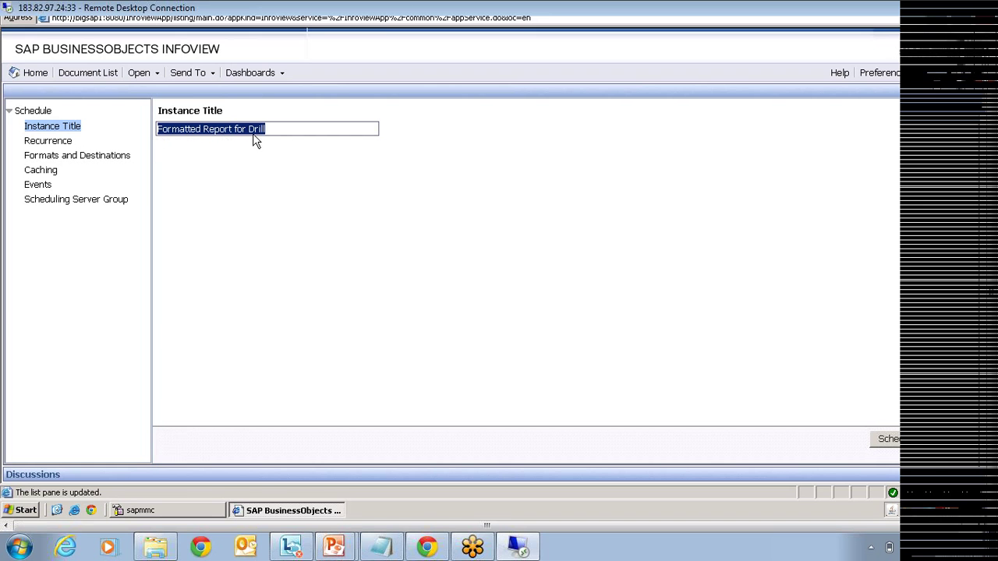
left_click(48, 141)
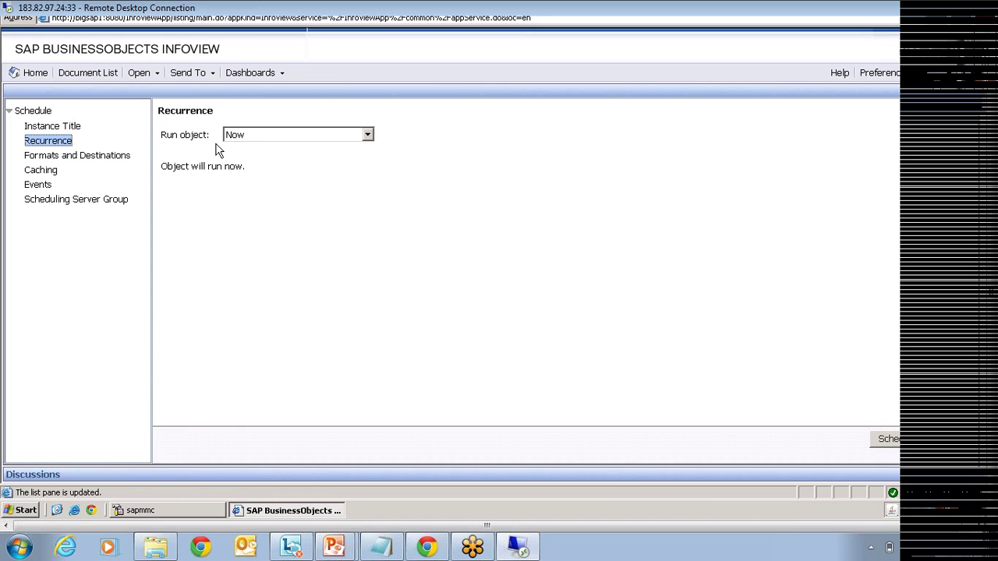
left_click(251, 138)
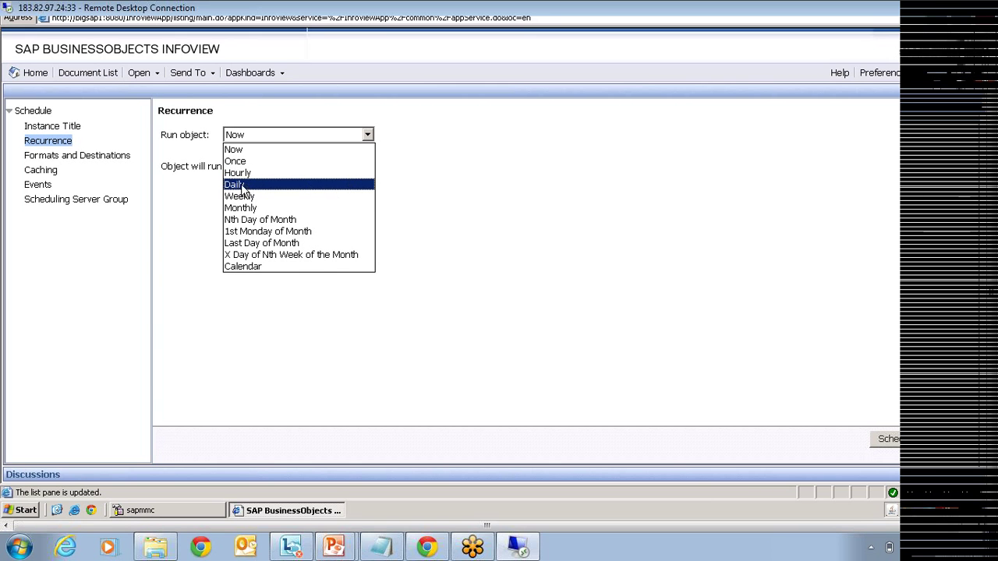
left_click(241, 189)
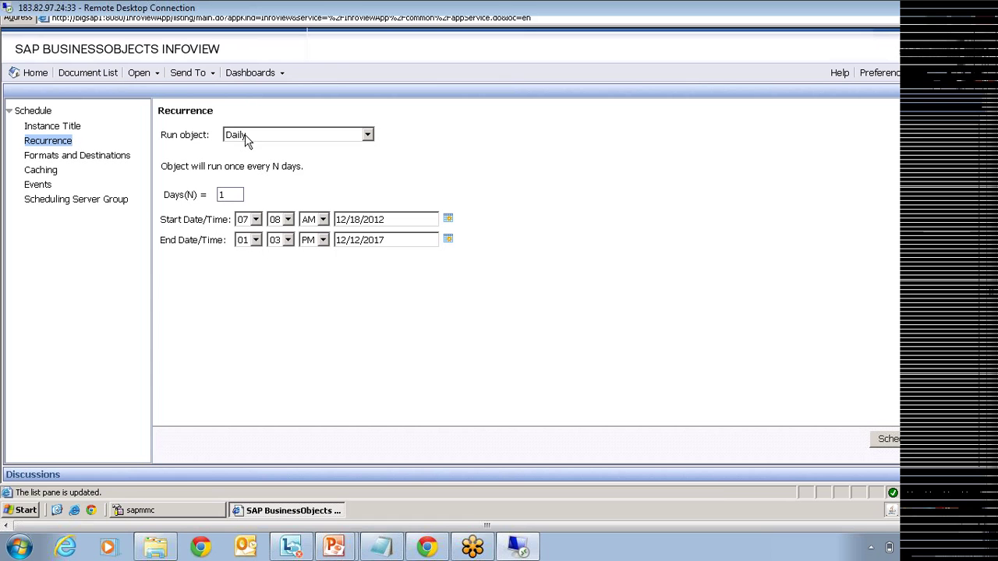
left_click(234, 195)
double_click(222, 194)
Step: Set the recurrence back to run Now and bring up Formats and Destinations
left_click(263, 137)
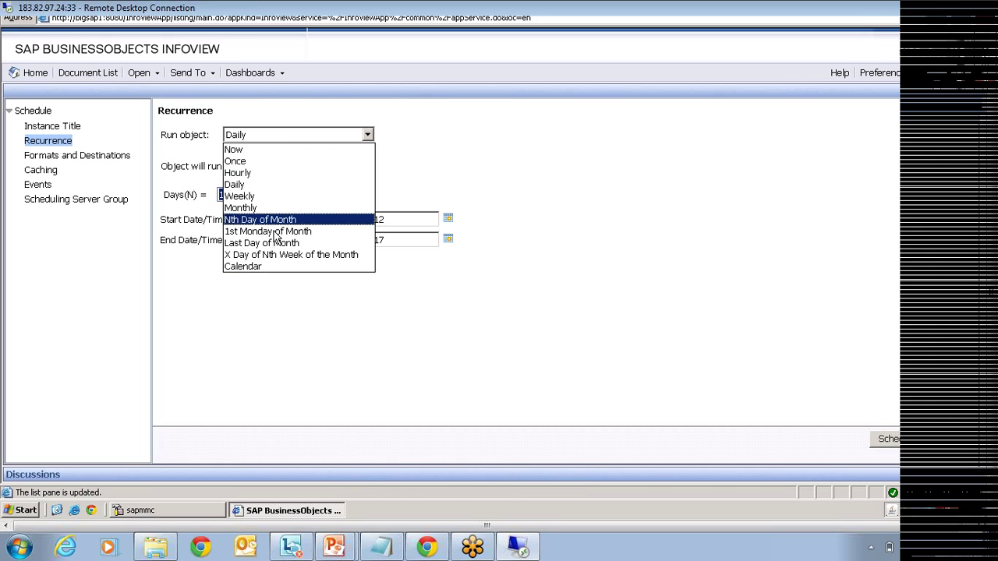
left_click(258, 153)
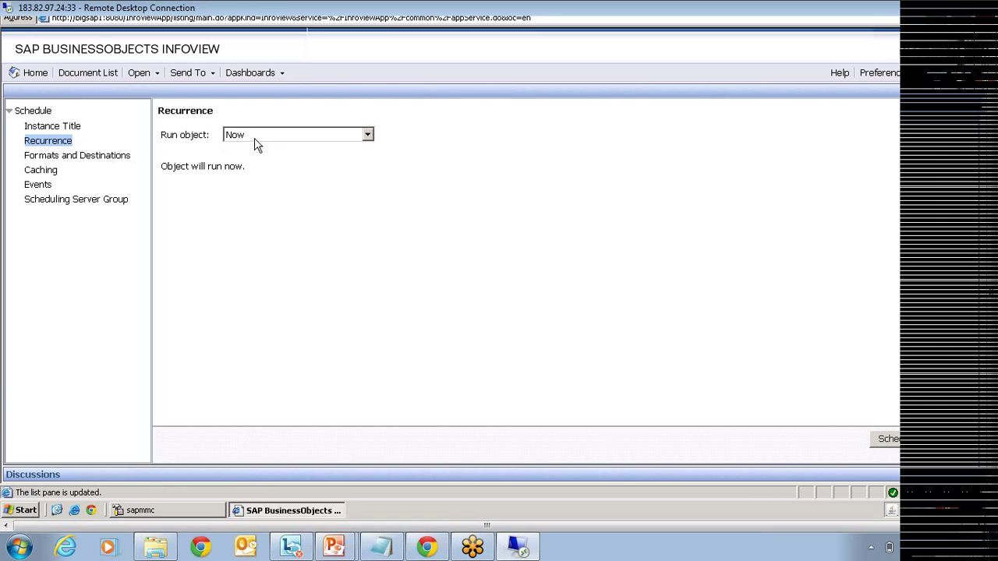
left_click(75, 158)
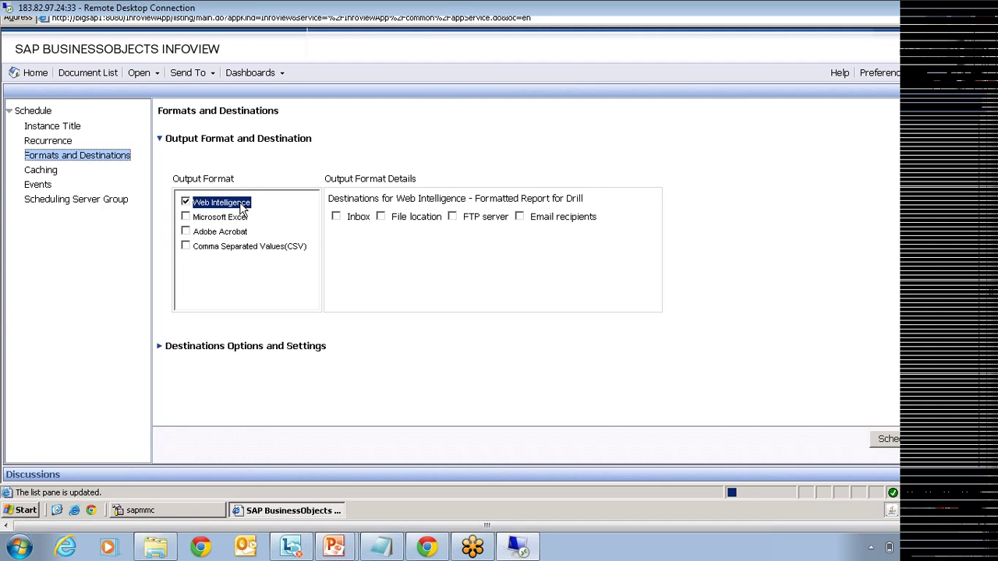
Step: Look over the Excel, Adobe Acrobat and CSV formats, then make Adobe Acrobat the output format
left_click(220, 219)
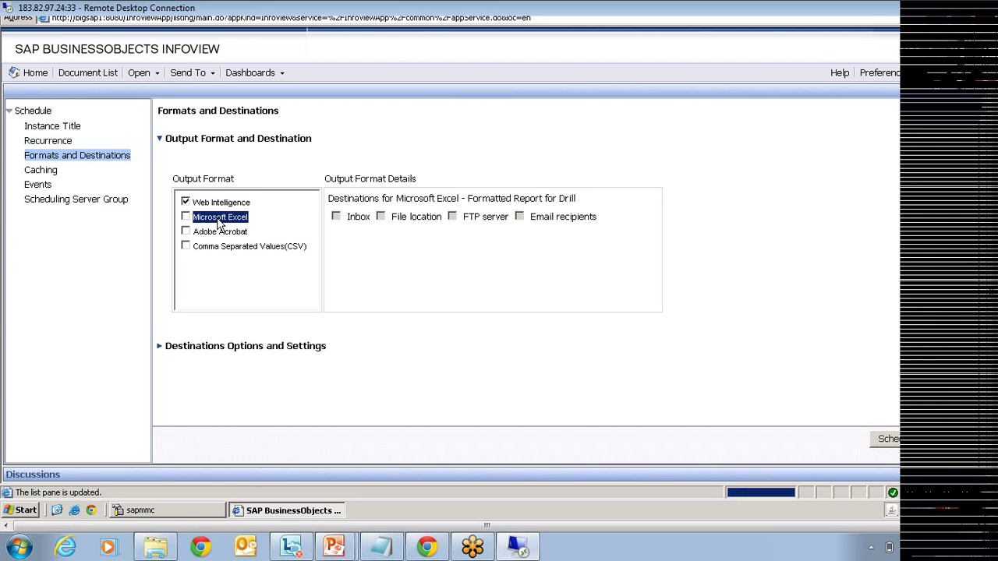
left_click(217, 231)
left_click(218, 248)
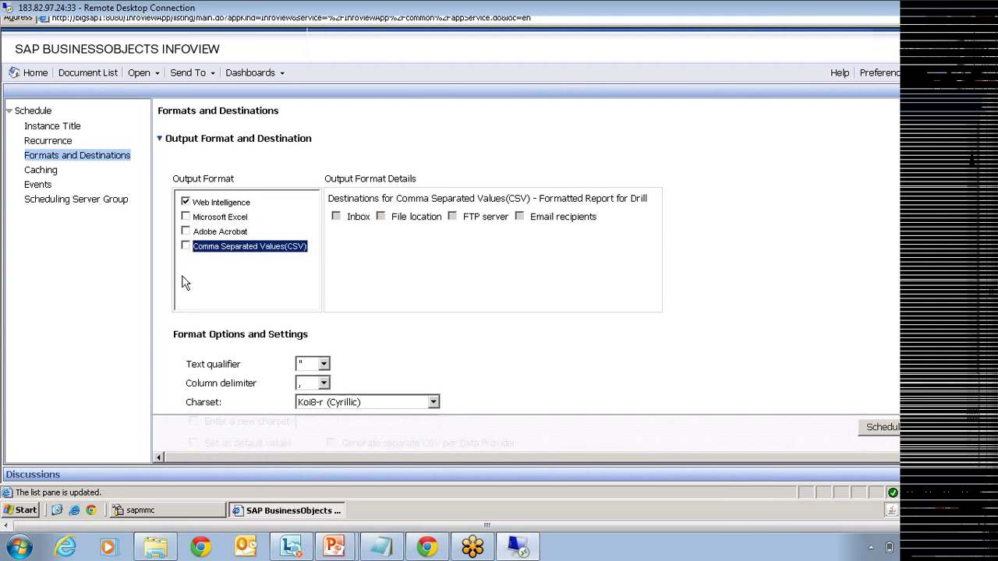
left_click(186, 232)
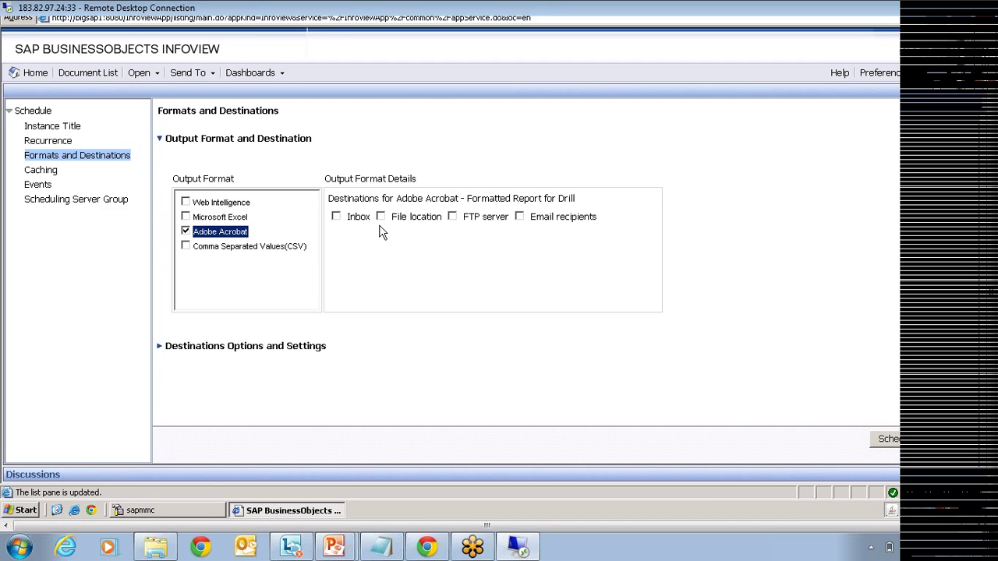
Step: Try the File location, FTP and Email destinations, ending with delivery to the Inbox
left_click(335, 217)
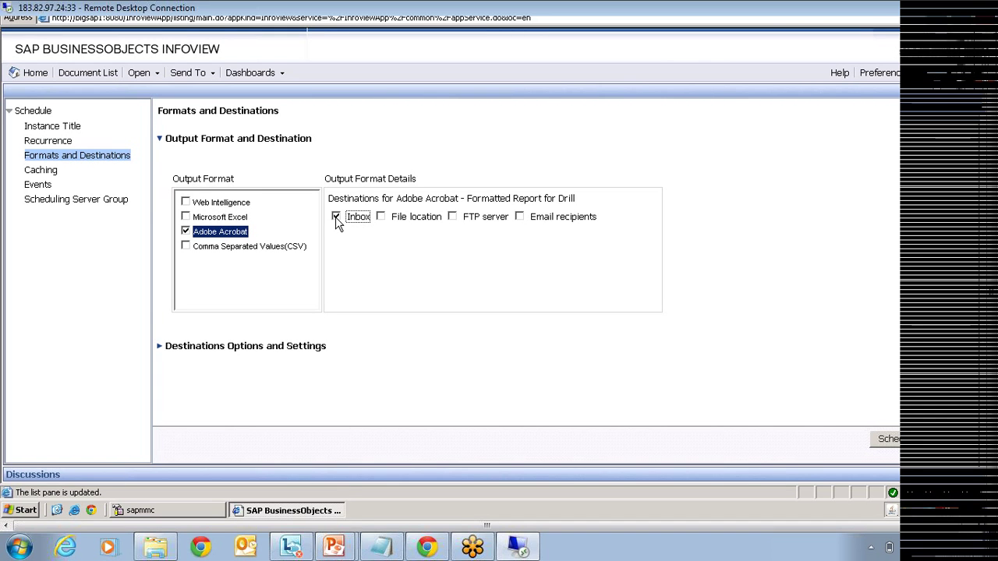
left_click(380, 217)
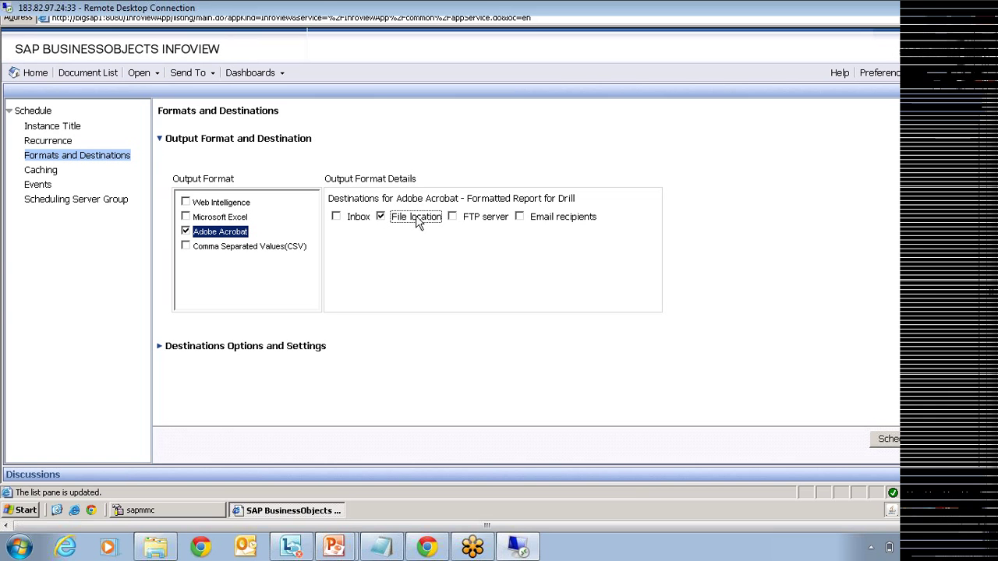
left_click(453, 217)
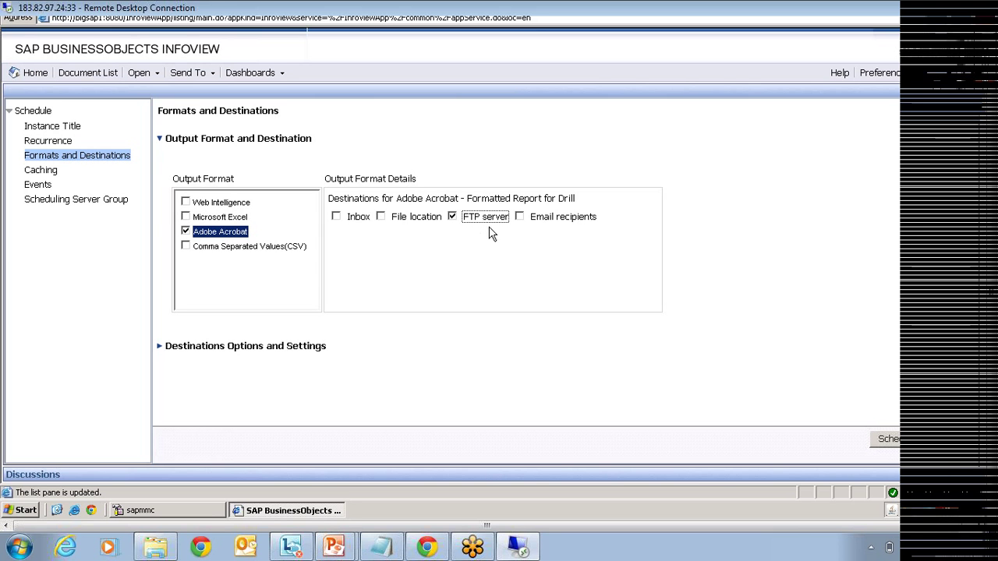
left_click(520, 216)
left_click(338, 219)
Step: Replace the Job Server defaults with one selected user as the Inbox recipient
left_click(159, 352)
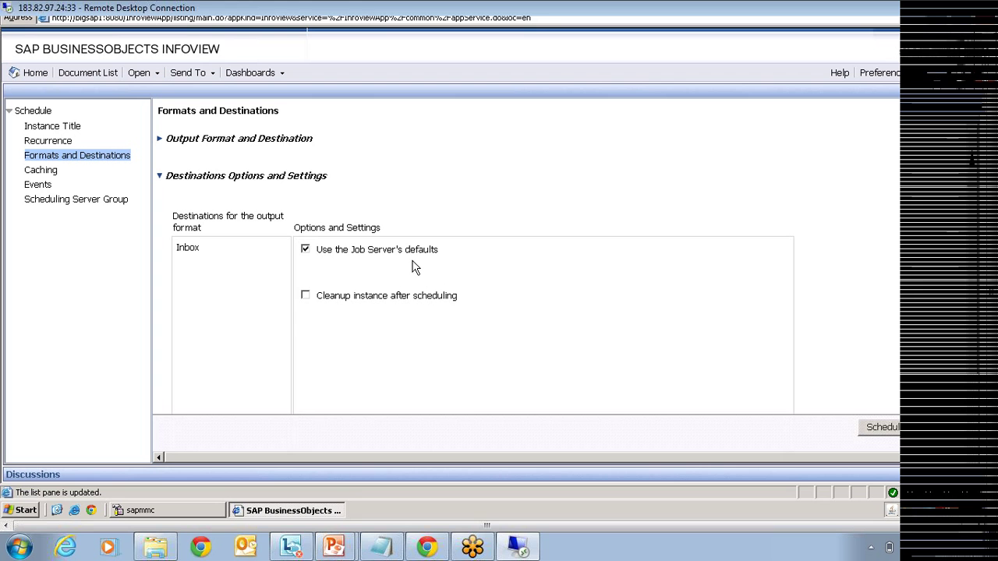
left_click(305, 249)
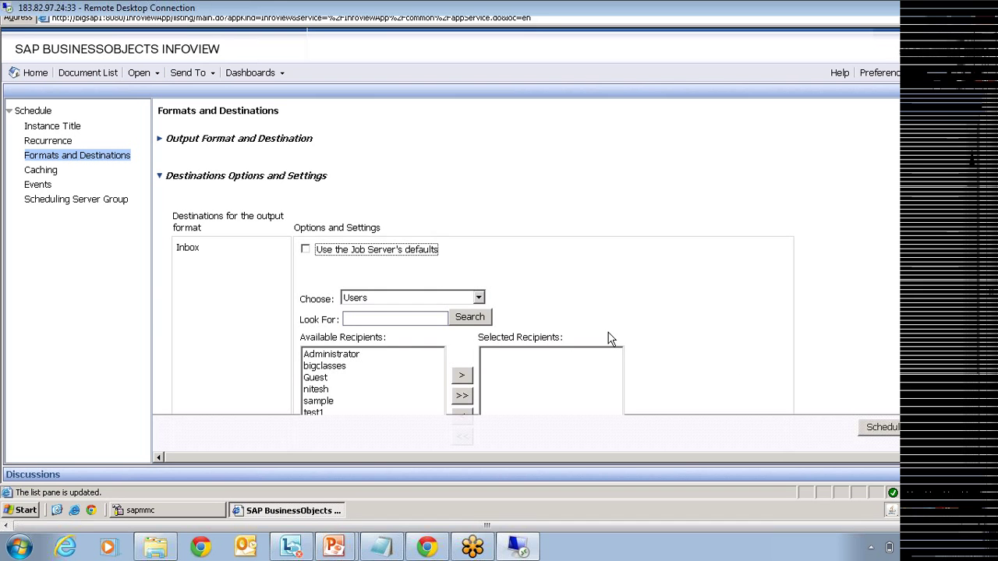
scroll(608, 336, "down", 2)
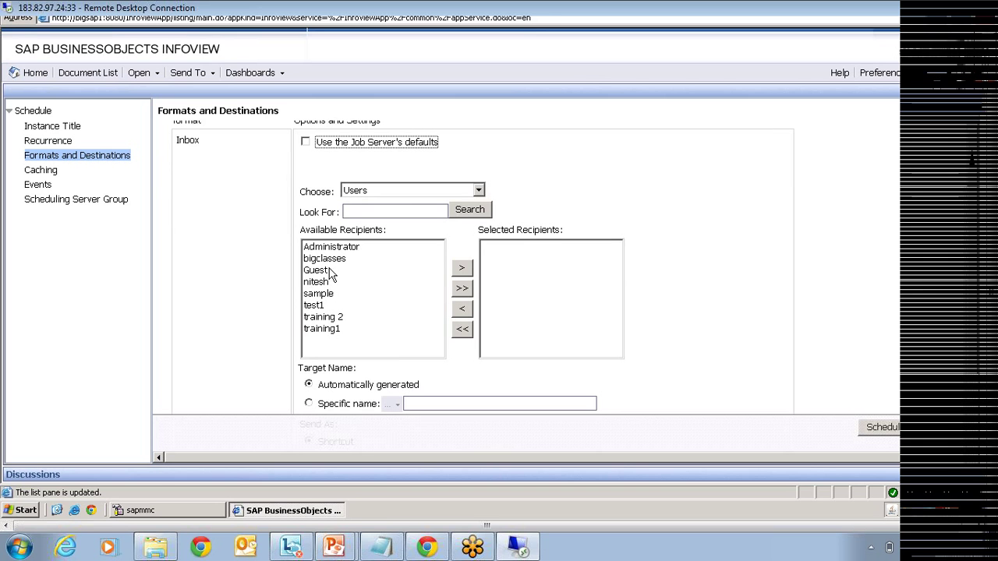
left_click(331, 259)
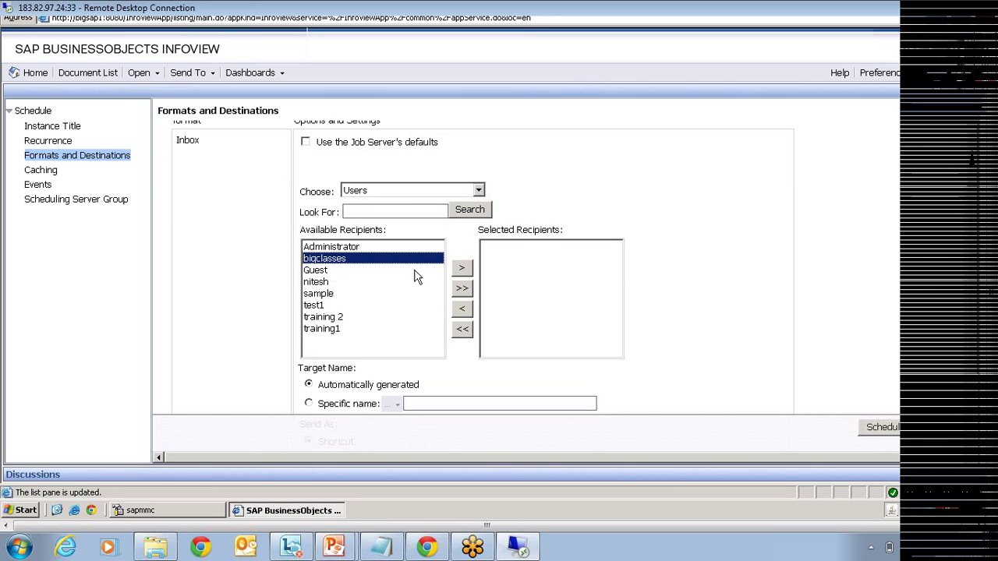
left_click(462, 269)
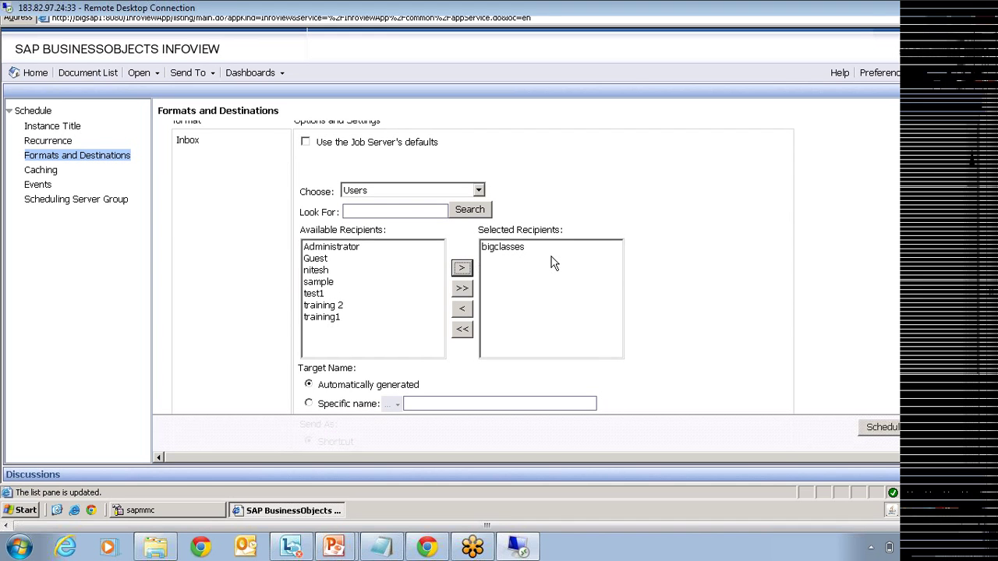
Step: Give the delivered output a specific name using the Date and Time placeholder %SI_STARTTIME%
scroll(551, 264, "down", 3)
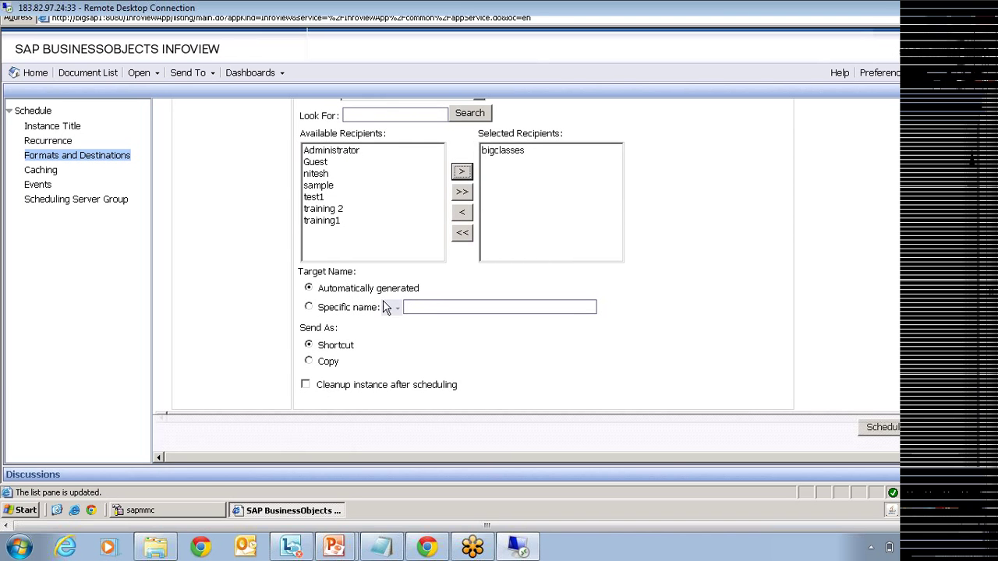
left_click(309, 307)
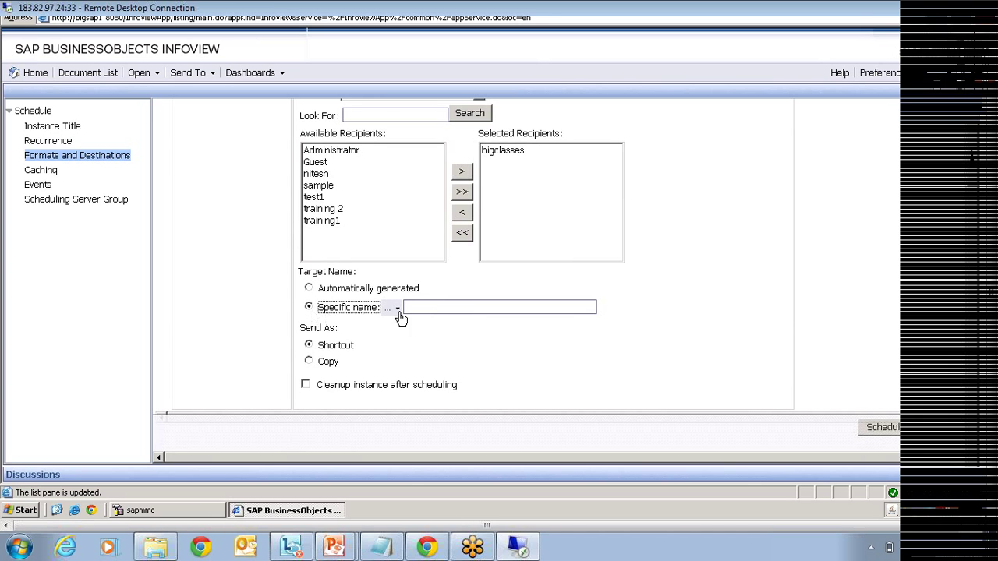
left_click(434, 308)
left_click(396, 311)
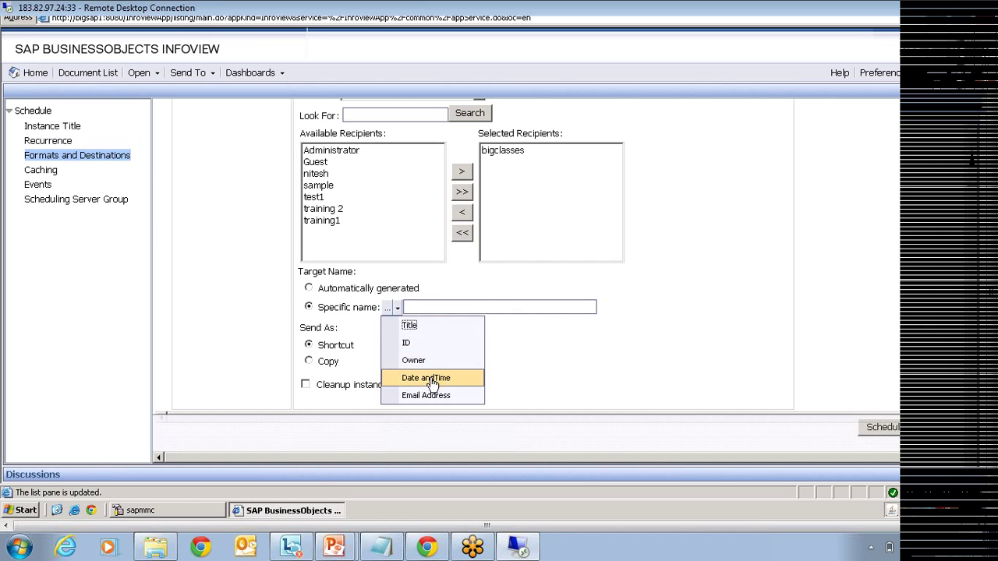
left_click(425, 378)
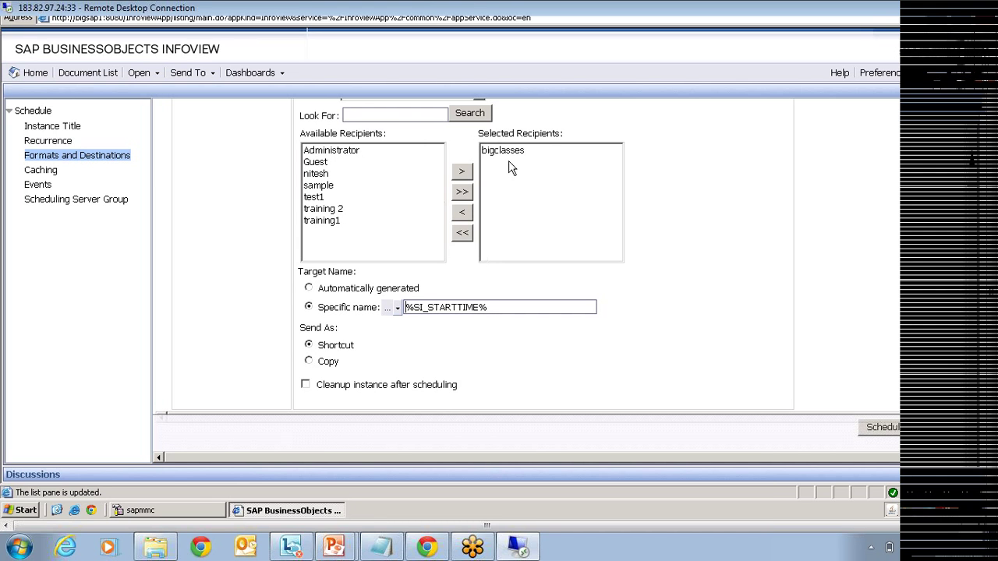
Step: Review Caching, Events and Scheduling Server Group, keep 'Use the first available server', and submit the schedule
left_click(41, 173)
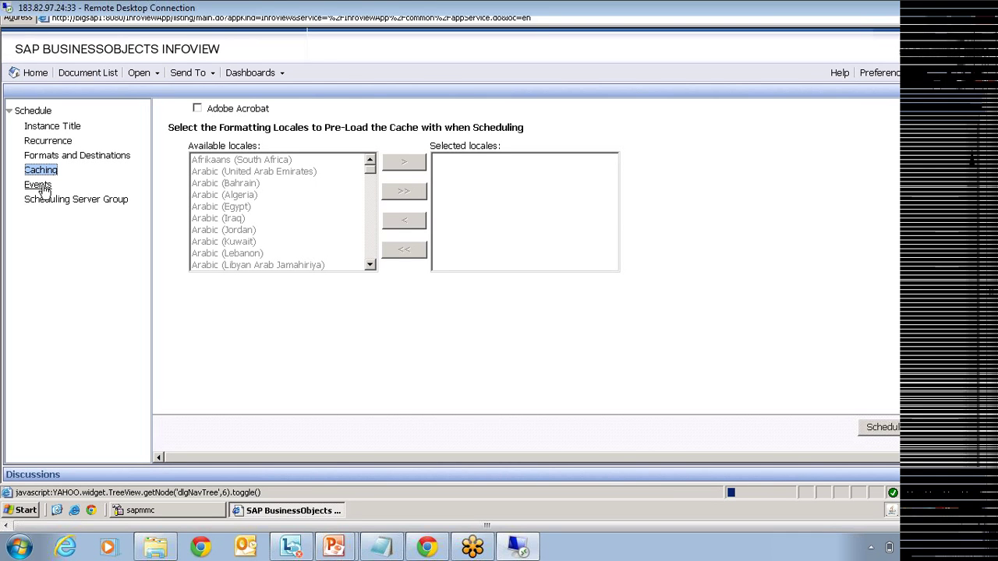
left_click(44, 188)
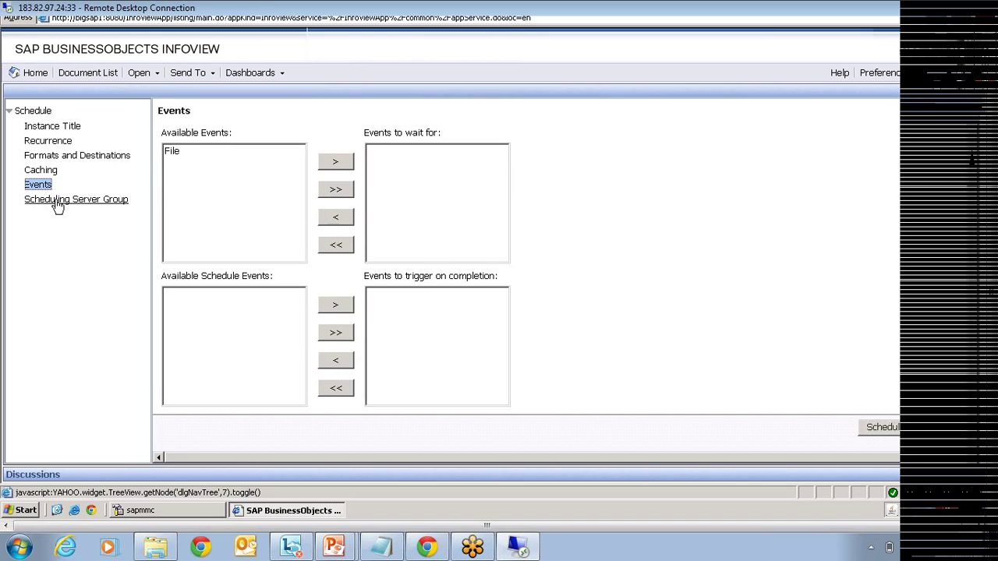
left_click(56, 201)
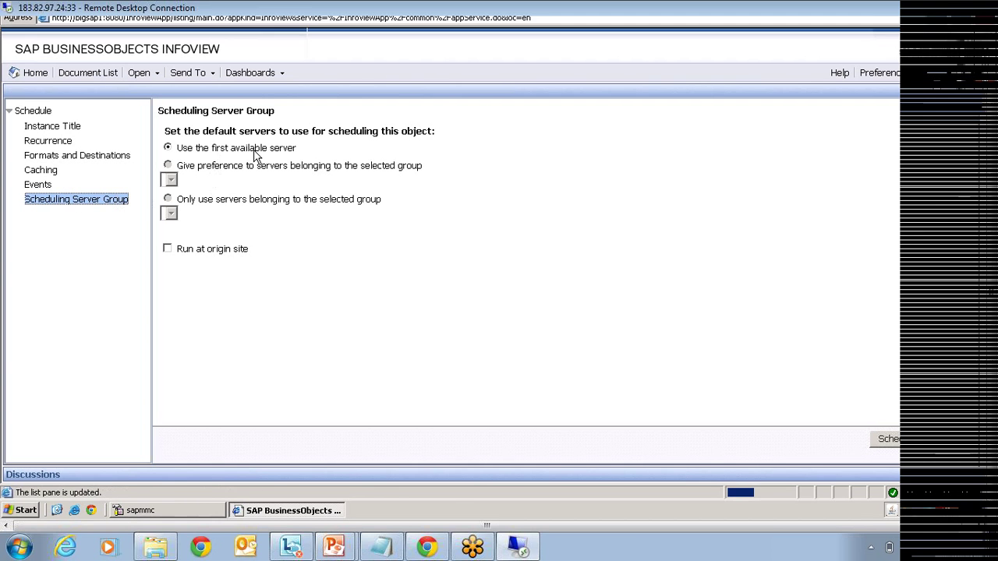
left_click(889, 437)
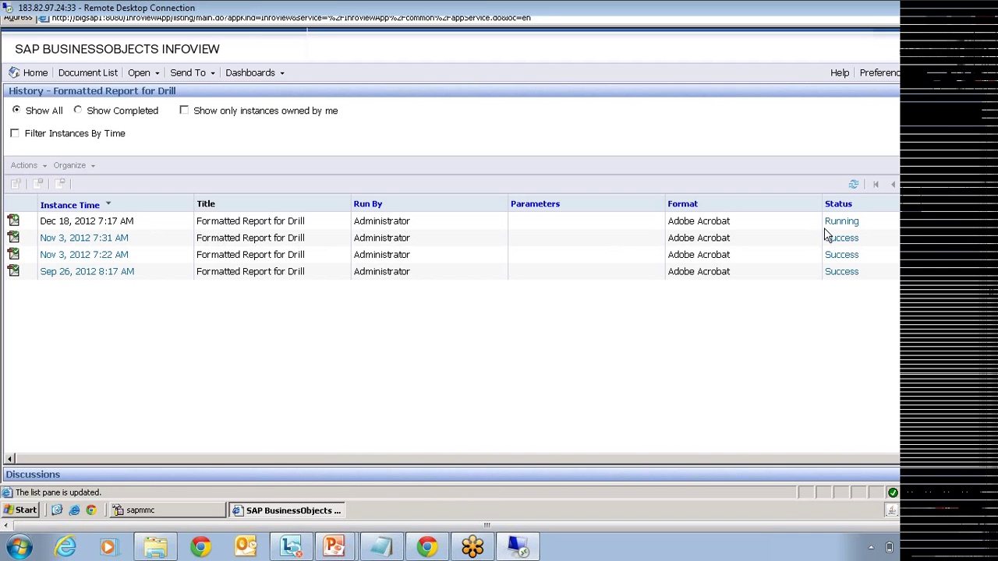
Step: Refresh the instance history, open the Dec 18 report instance, then close it
left_click(852, 186)
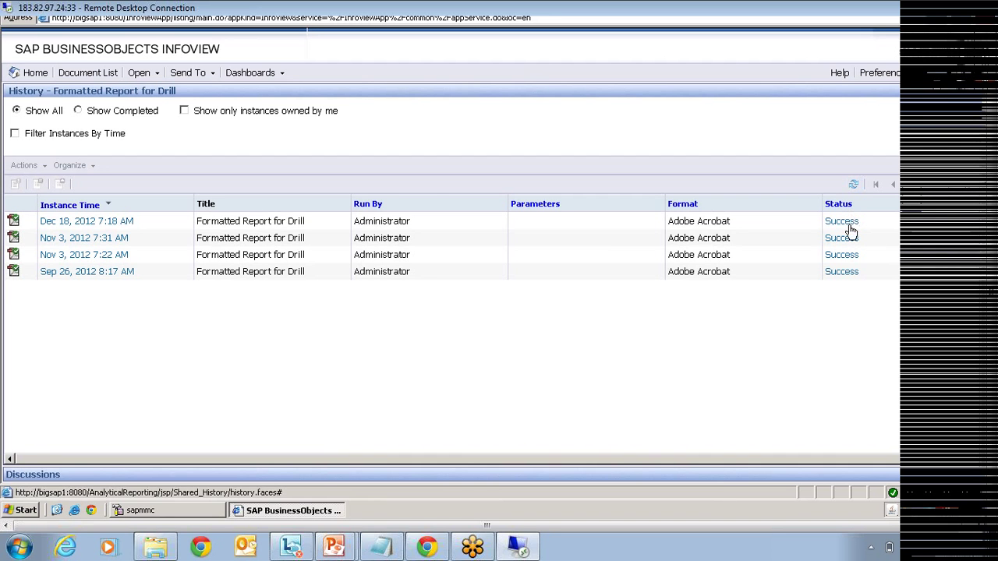
left_click(93, 222)
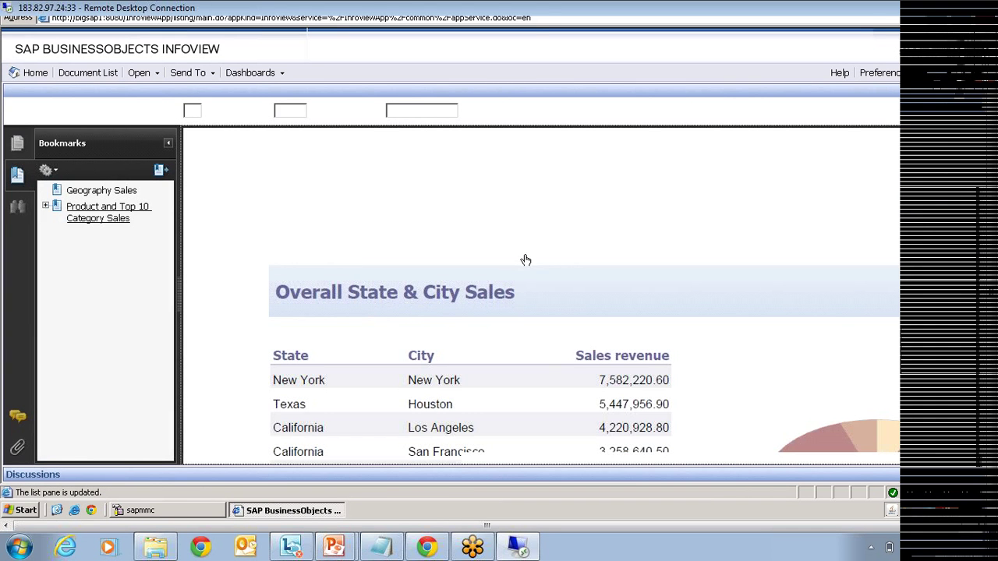
left_click(982, 95)
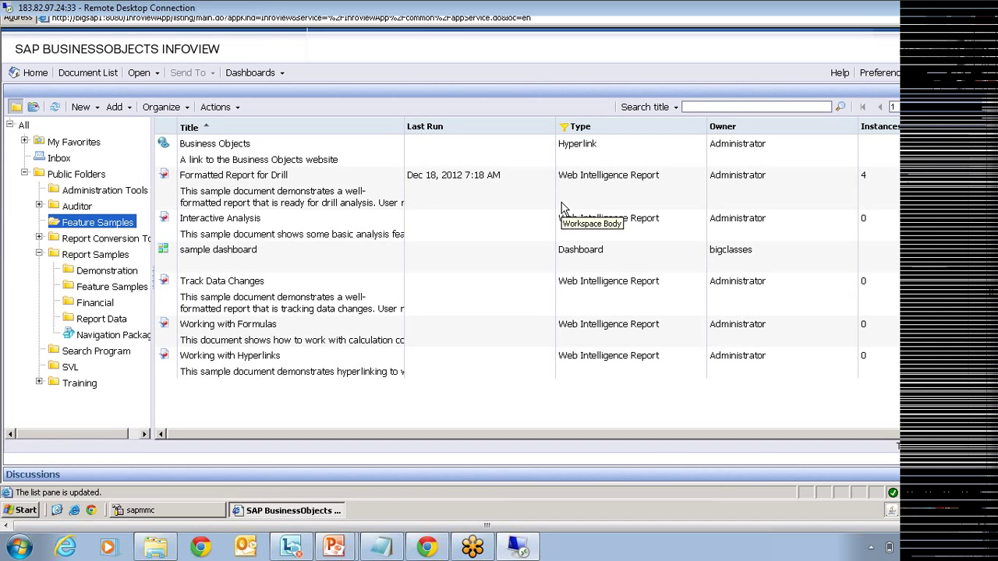
Step: Log off InfoView and sign back in with the same user name and password
left_click(969, 74)
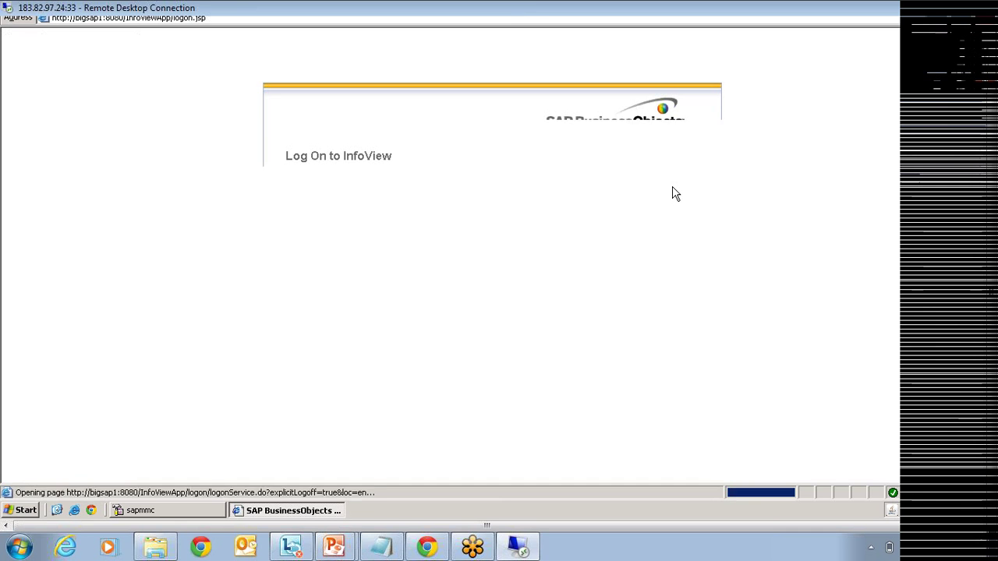
type("bigclasses")
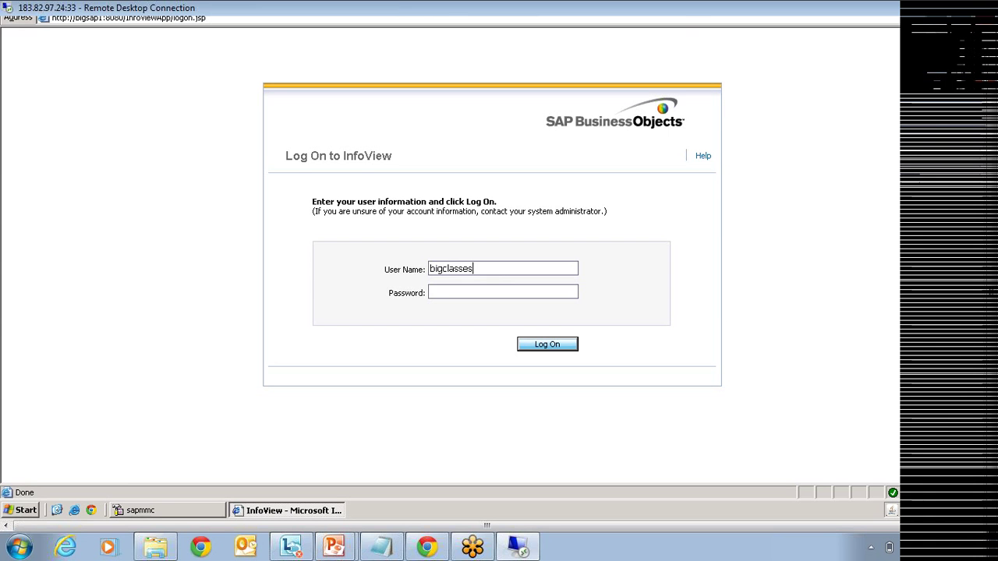
type("********")
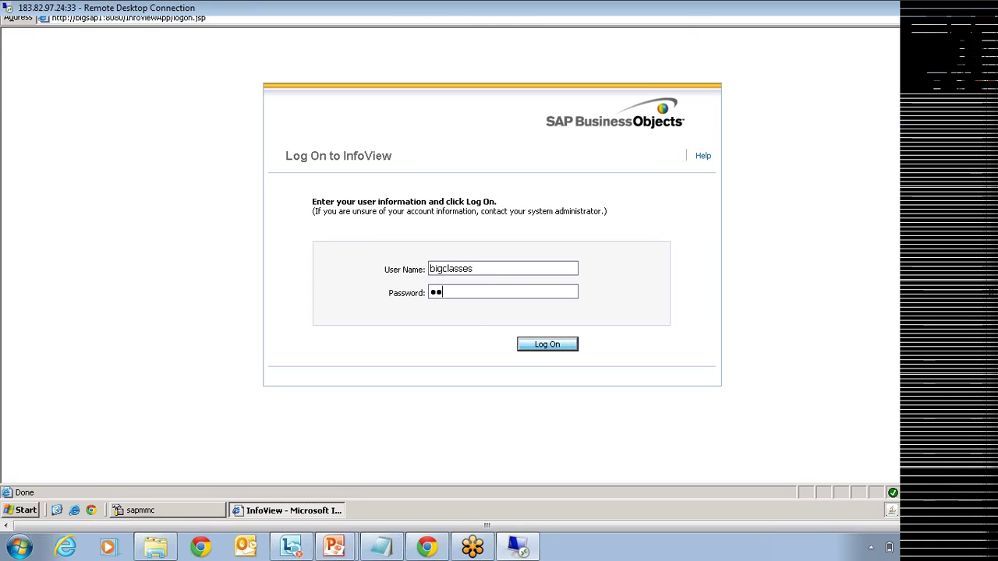
key("Return")
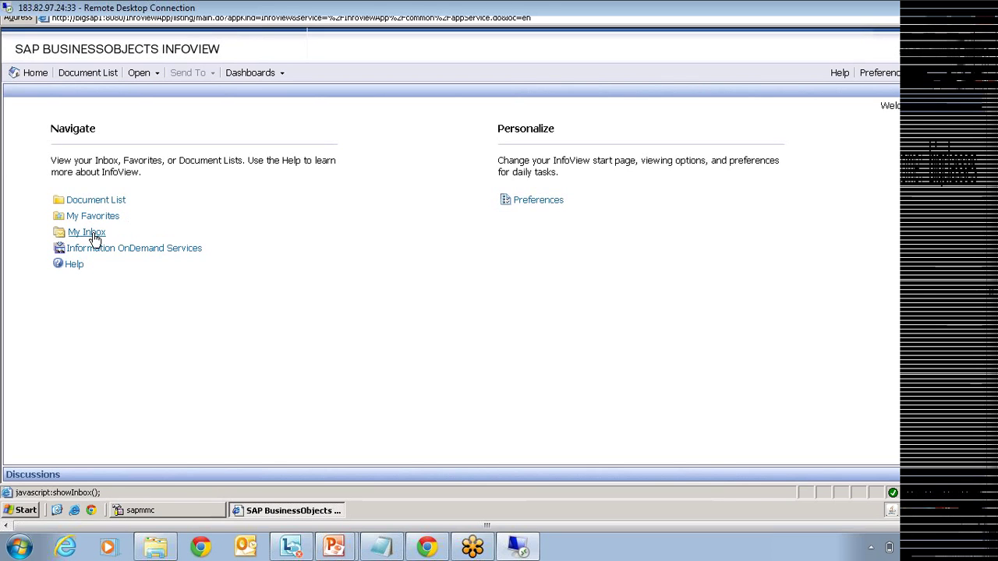
left_click(85, 233)
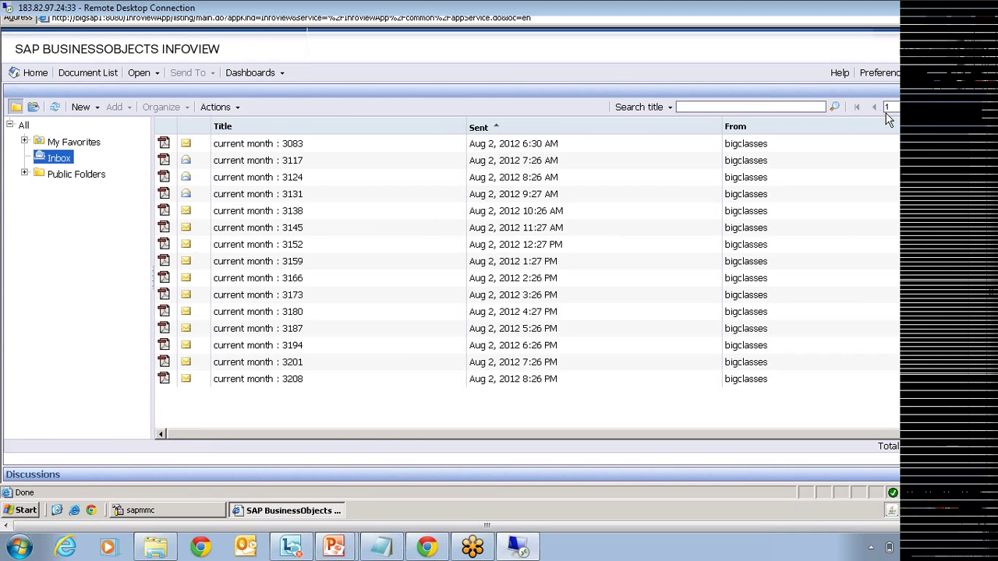
left_click(954, 108)
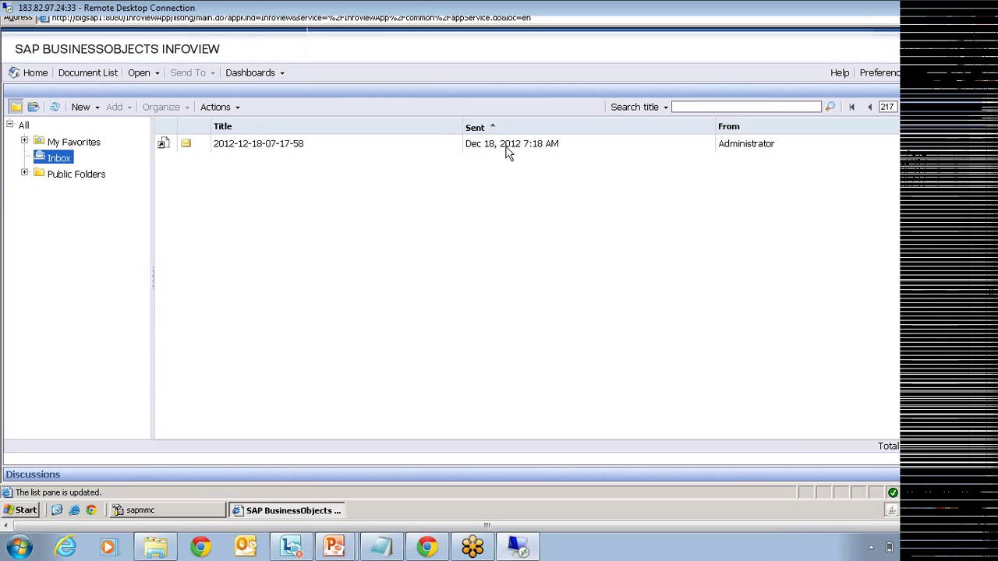
left_click(508, 147)
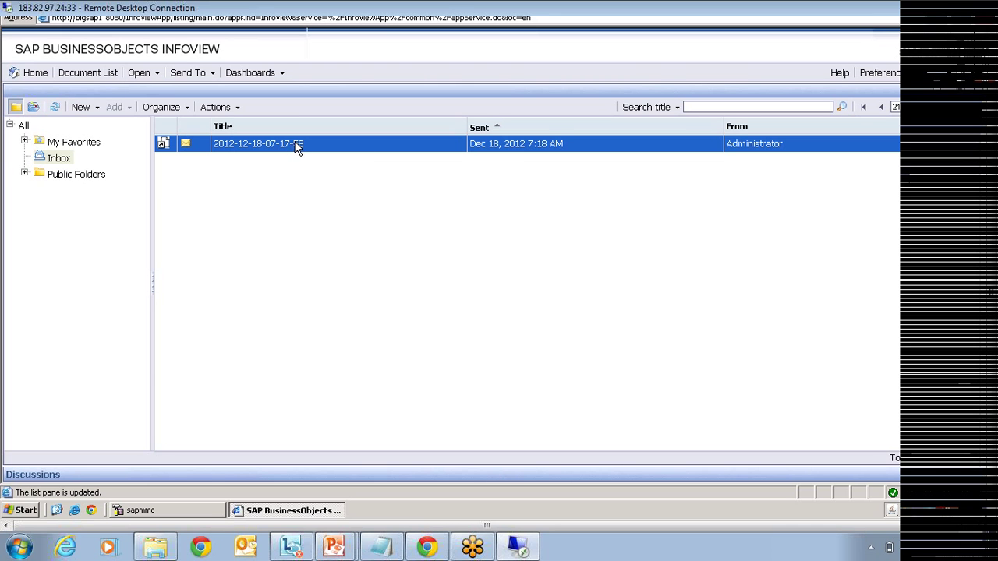
double_click(227, 148)
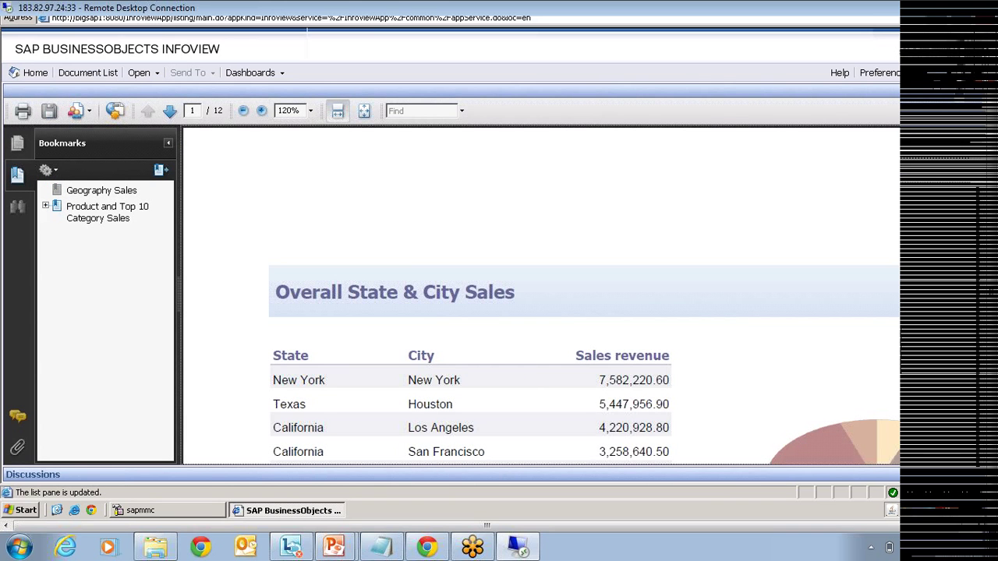
left_click(982, 90)
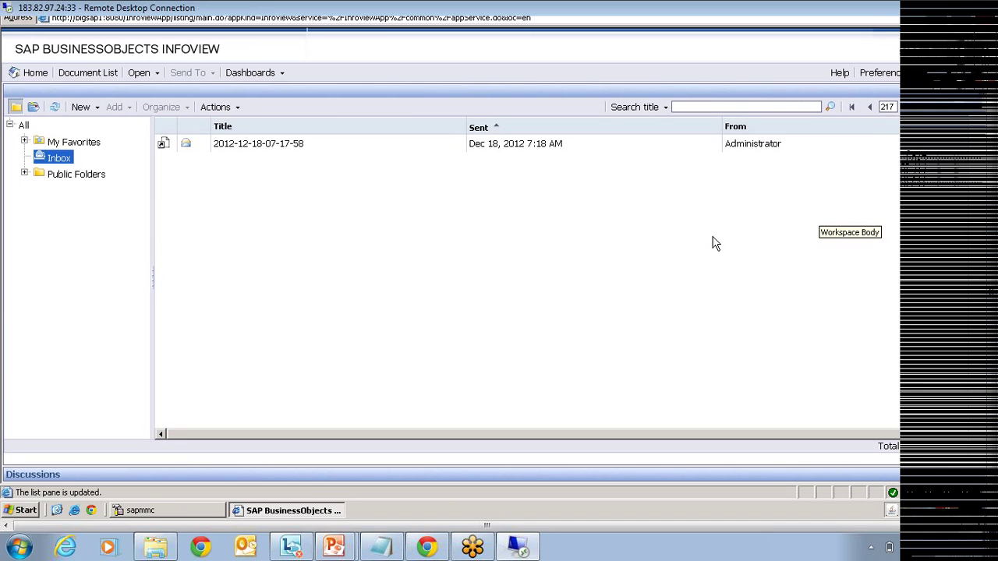
left_click(970, 81)
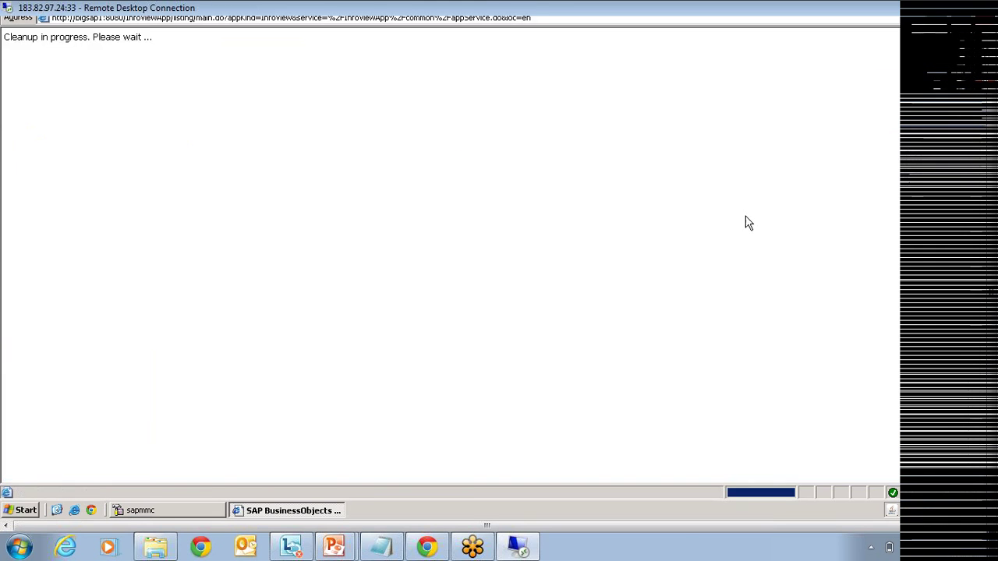
left_click(475, 269)
Step: Log on to InfoView as administrator with the administrator password
left_click_drag(475, 269, 363, 274)
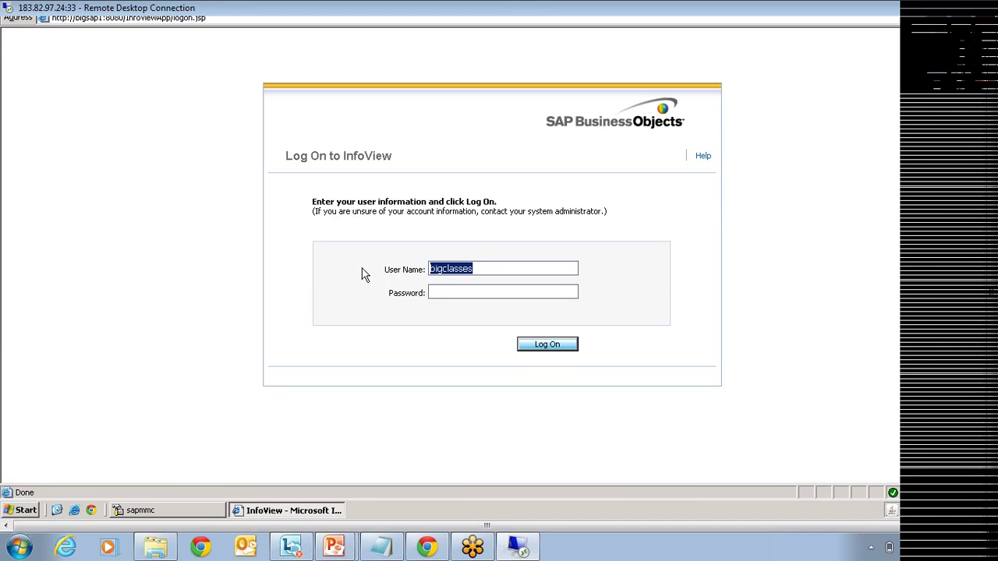
type("administrator")
left_click(443, 293)
type("•••••••••")
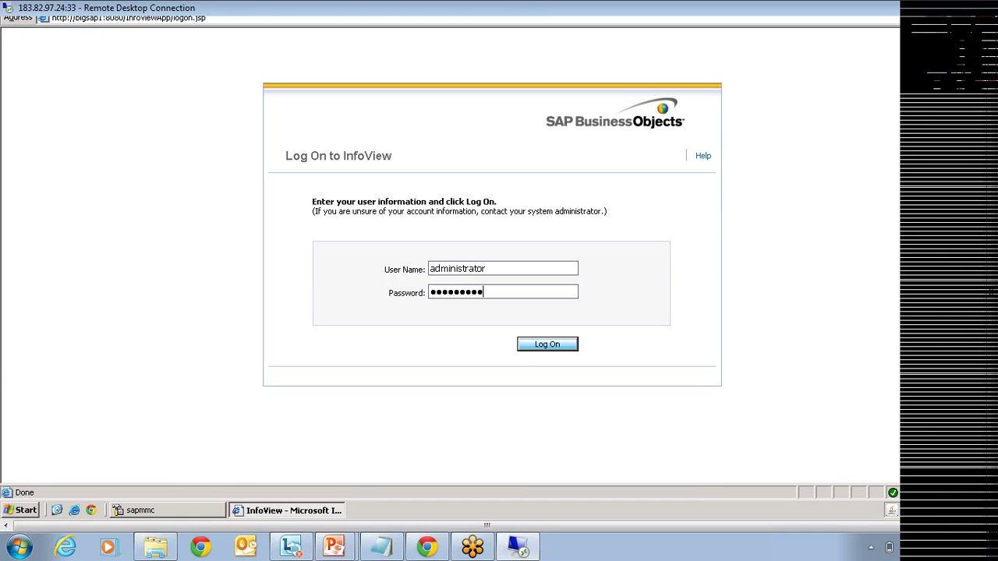
key("Return")
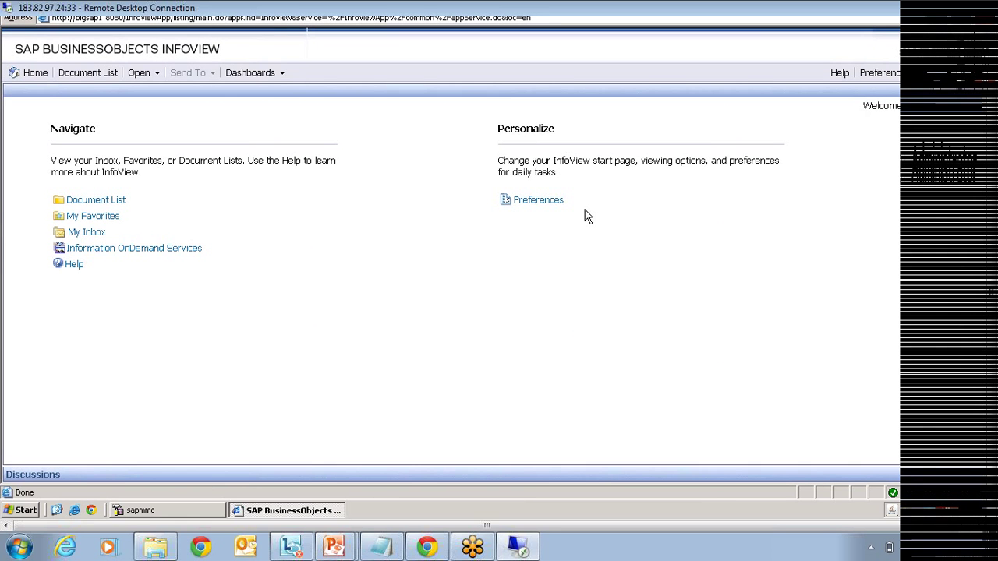
Step: Browse Public Folders > Report Samples > Feature Samples and select Calculated Member Cross-tab Chart
left_click(88, 201)
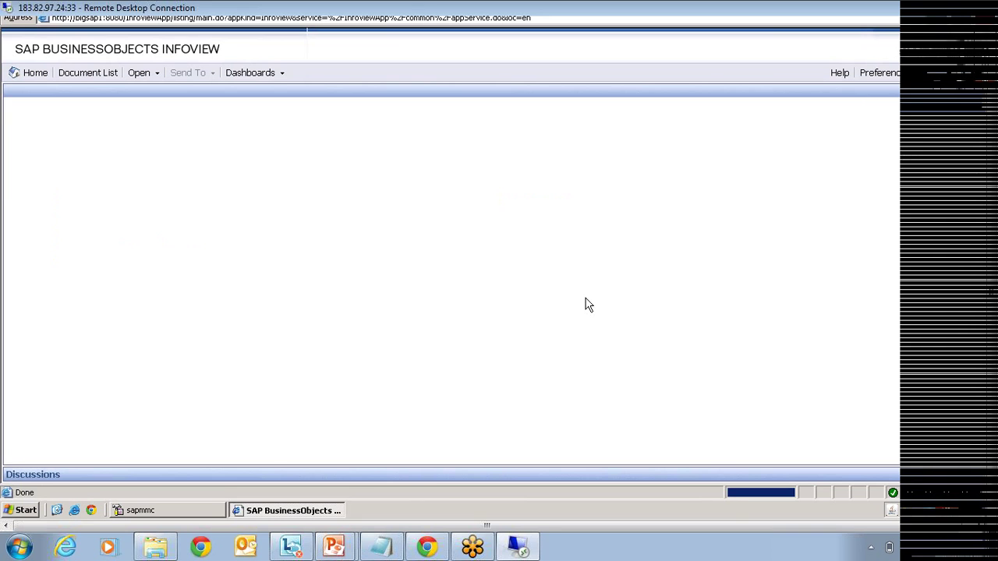
left_click(29, 176)
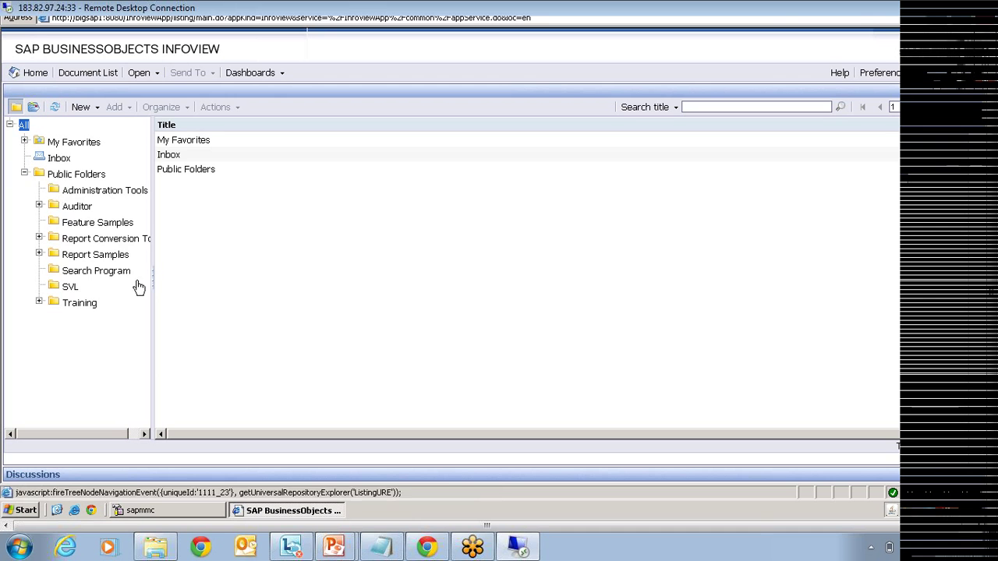
left_click(39, 254)
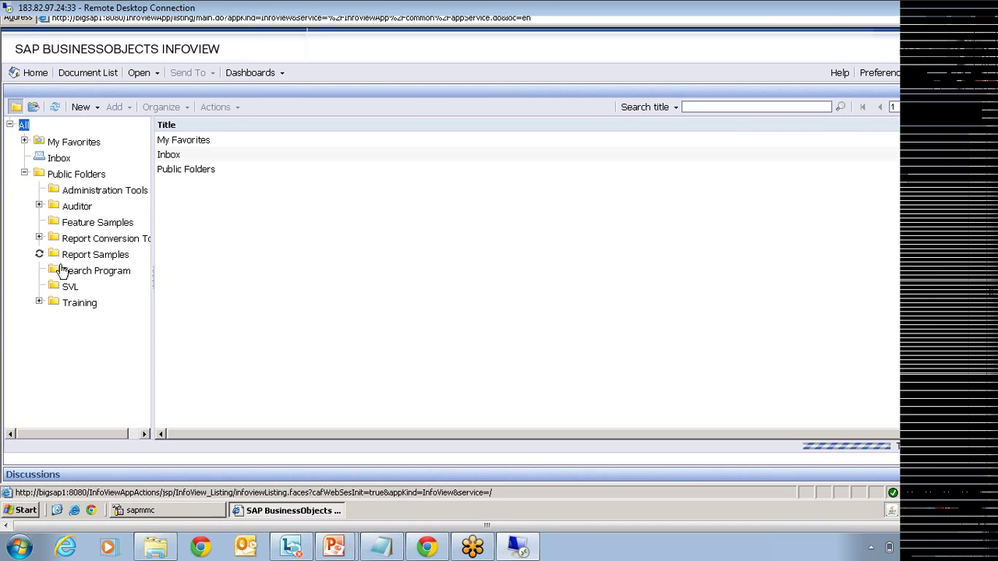
left_click(101, 272)
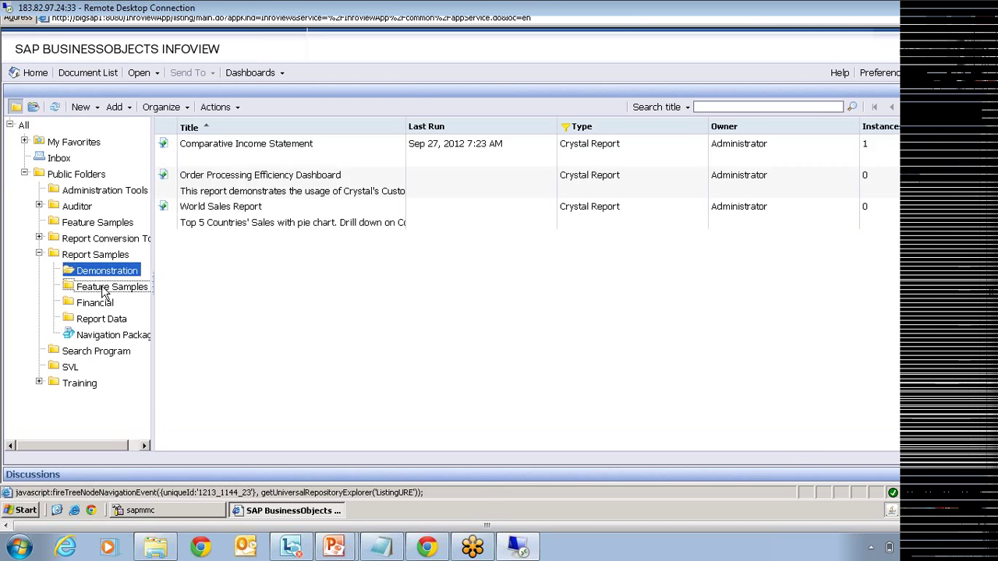
left_click(109, 286)
left_click(222, 148)
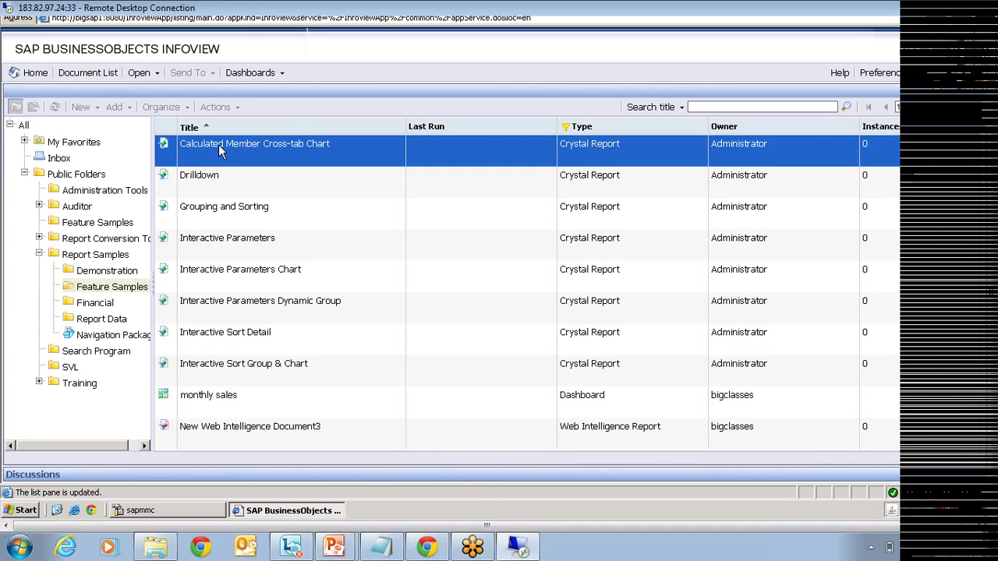
Step: Schedule Calculated Member Cross-tab Chart and inspect its Filters record selection formula
right_click(220, 147)
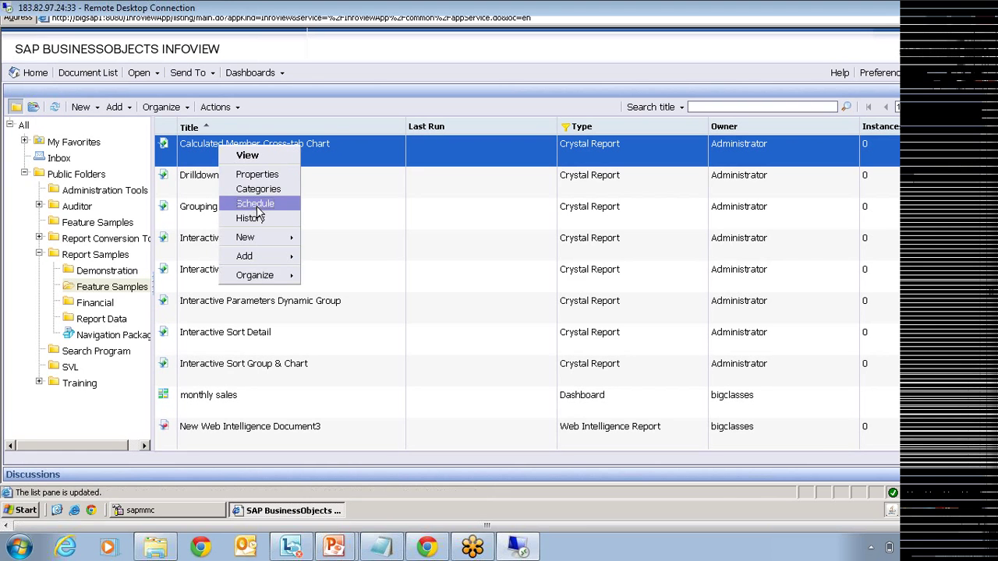
left_click(255, 204)
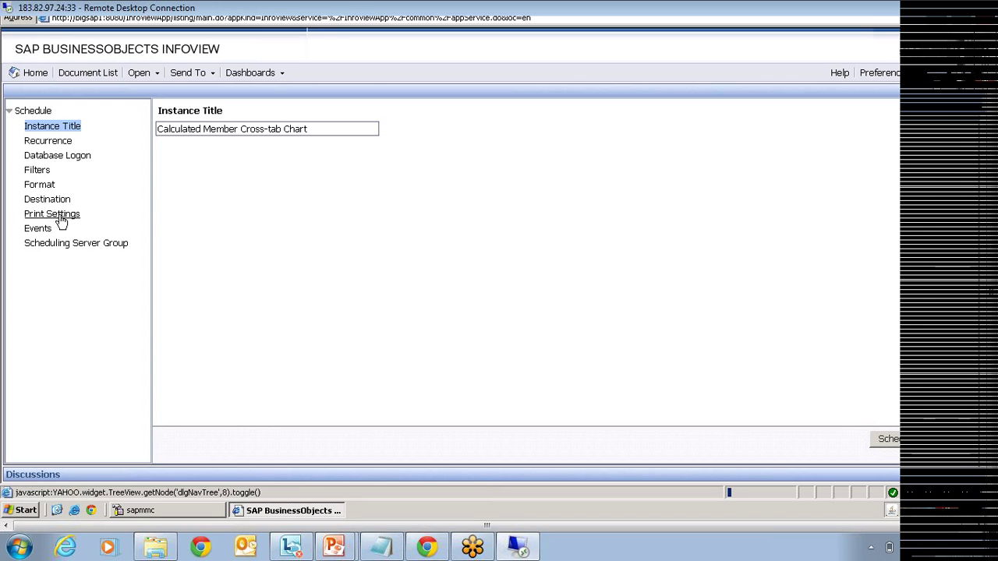
left_click(38, 171)
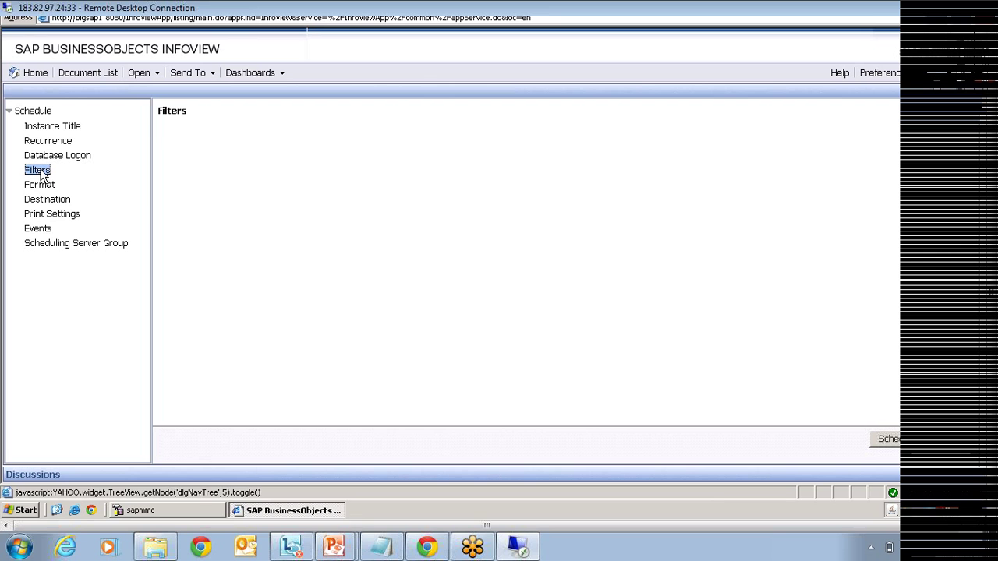
left_click(312, 265)
left_click_drag(329, 159, 245, 135)
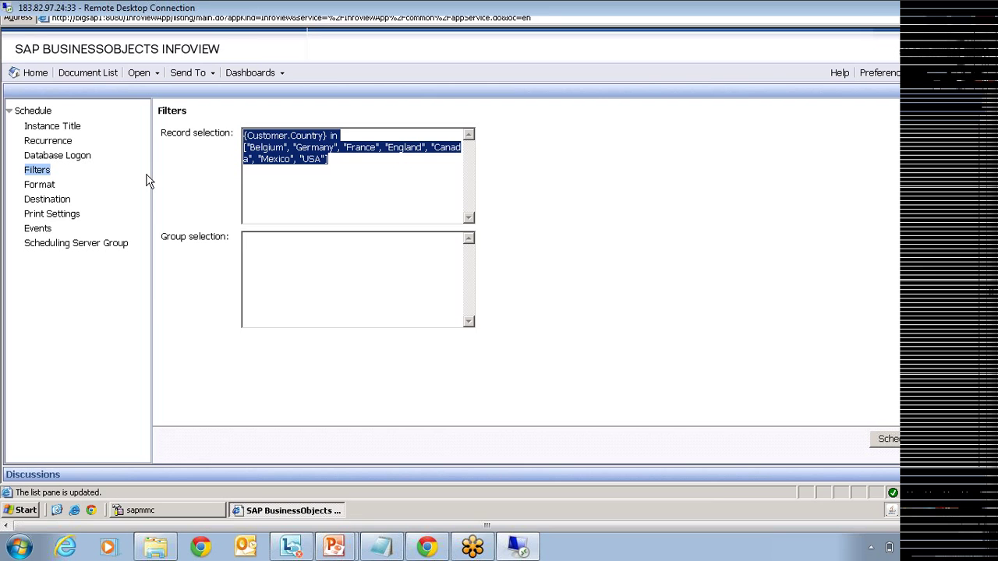
Step: Review the Database Logon, Recurrence, Destination, Events and Scheduling Server Group sections
left_click(60, 158)
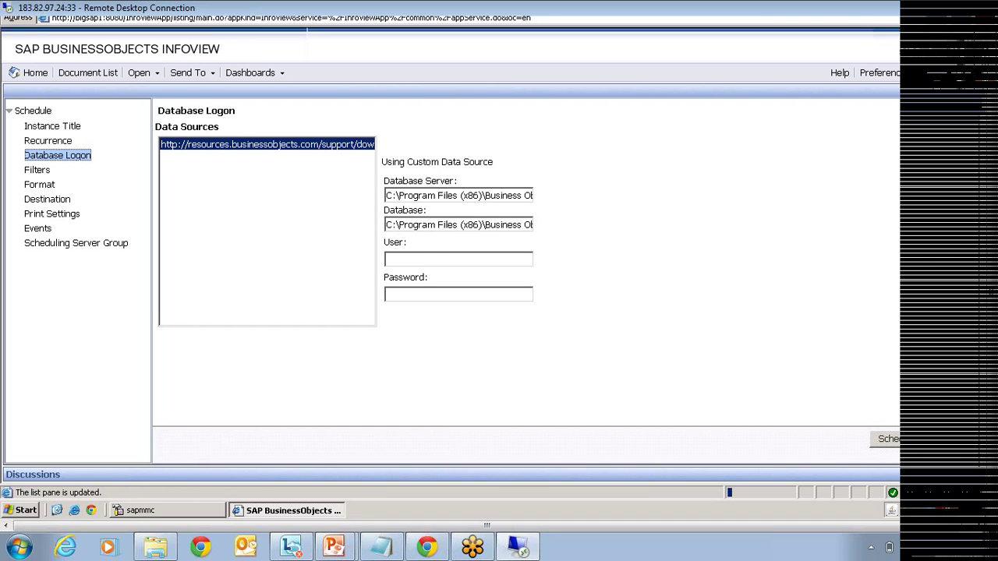
left_click(60, 141)
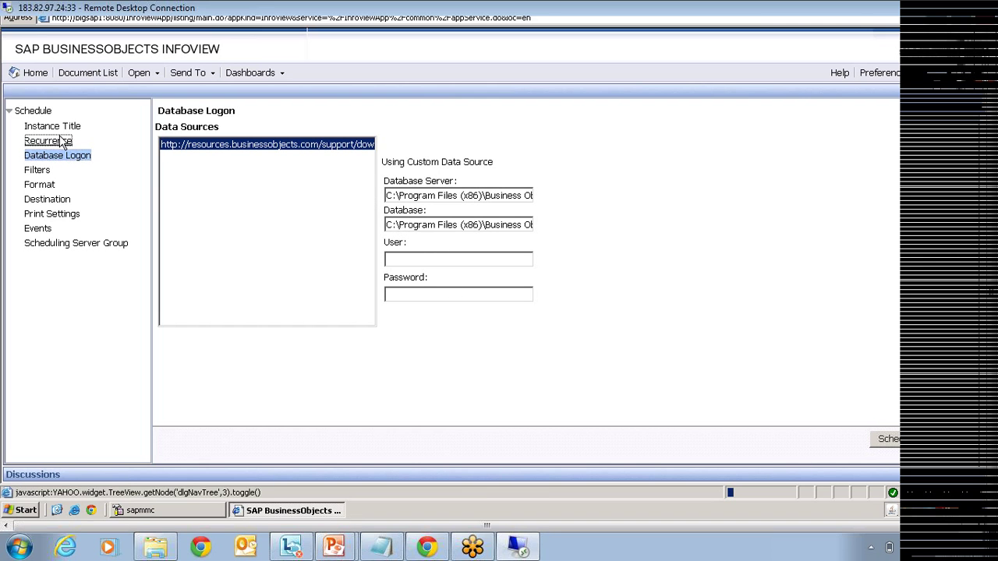
left_click(49, 201)
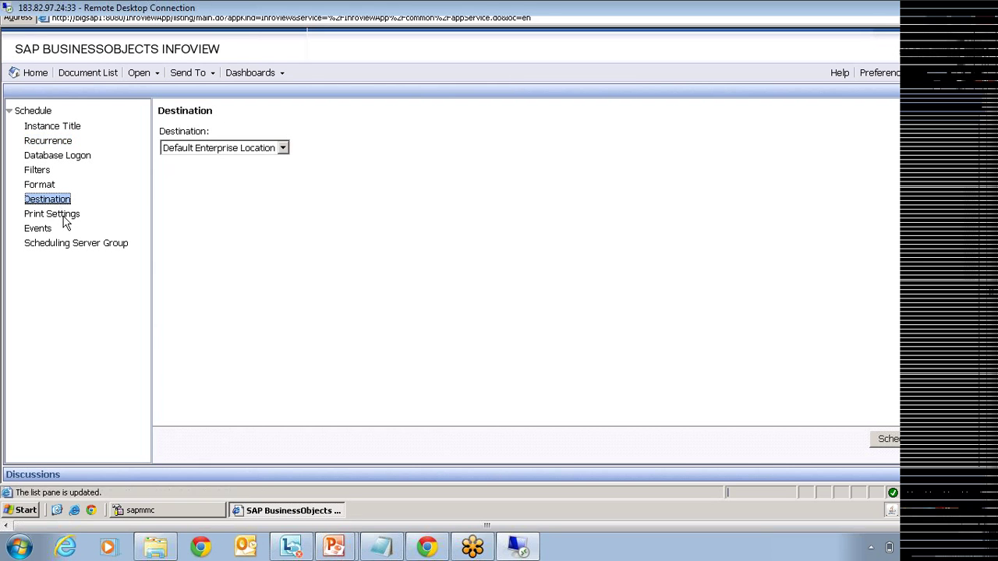
left_click(44, 230)
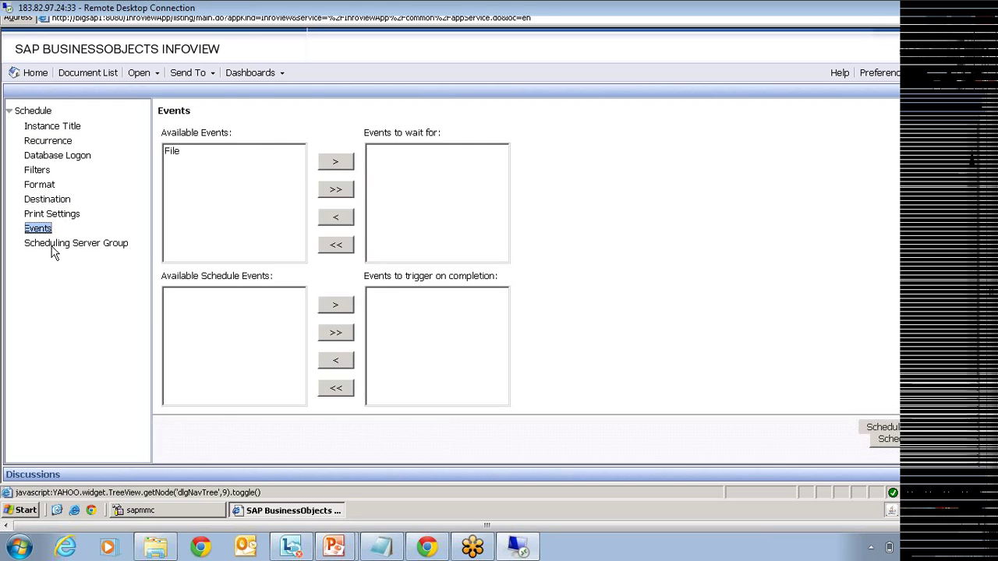
left_click(53, 244)
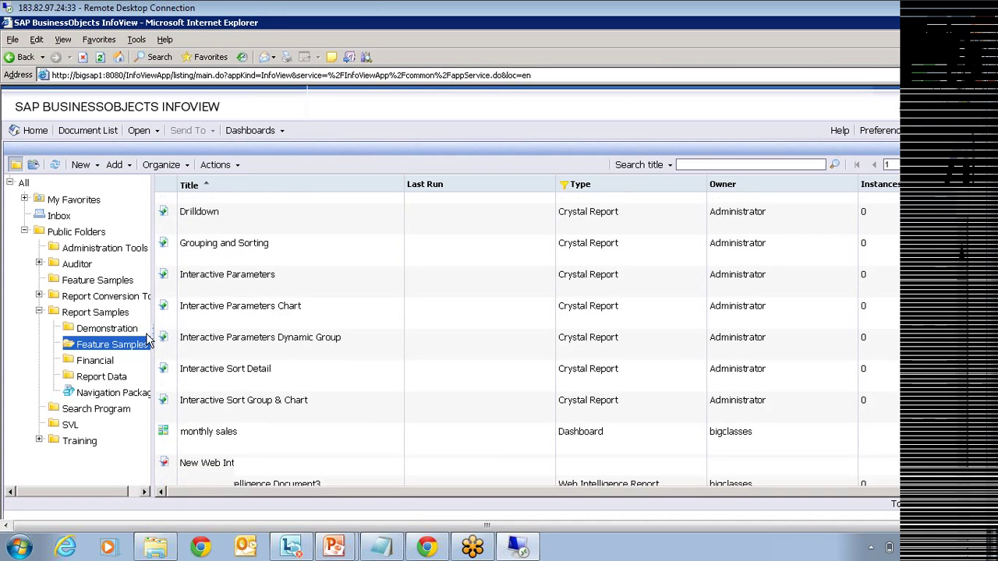
Step: In the Training folder, select BI Service and chart and check chart's available actions
left_click(69, 441)
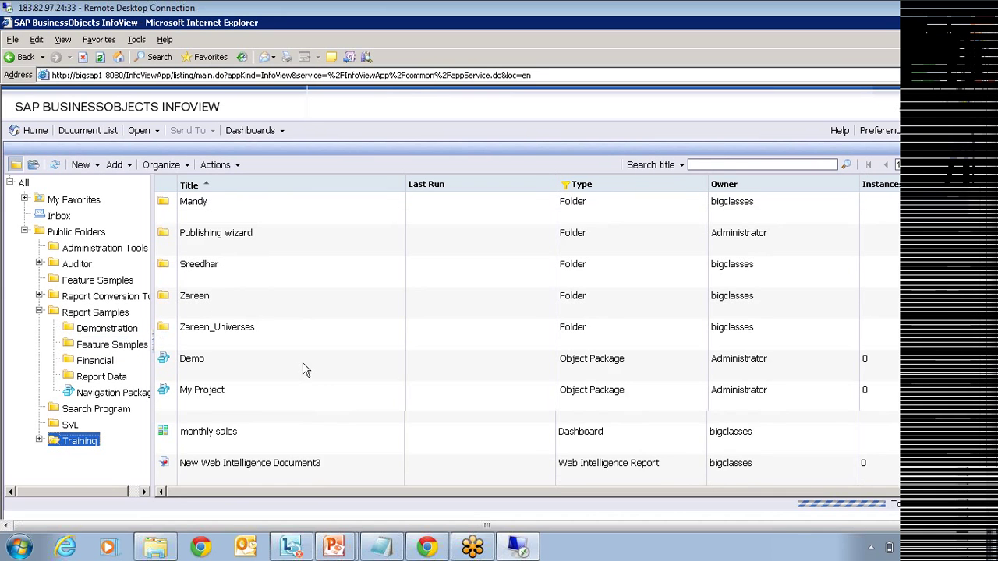
left_click(239, 458)
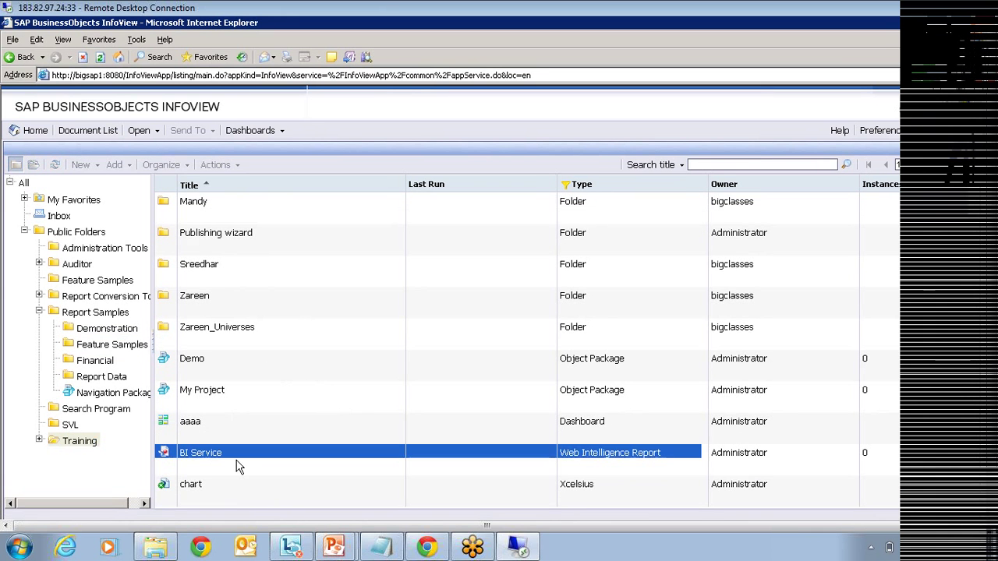
left_click(202, 485)
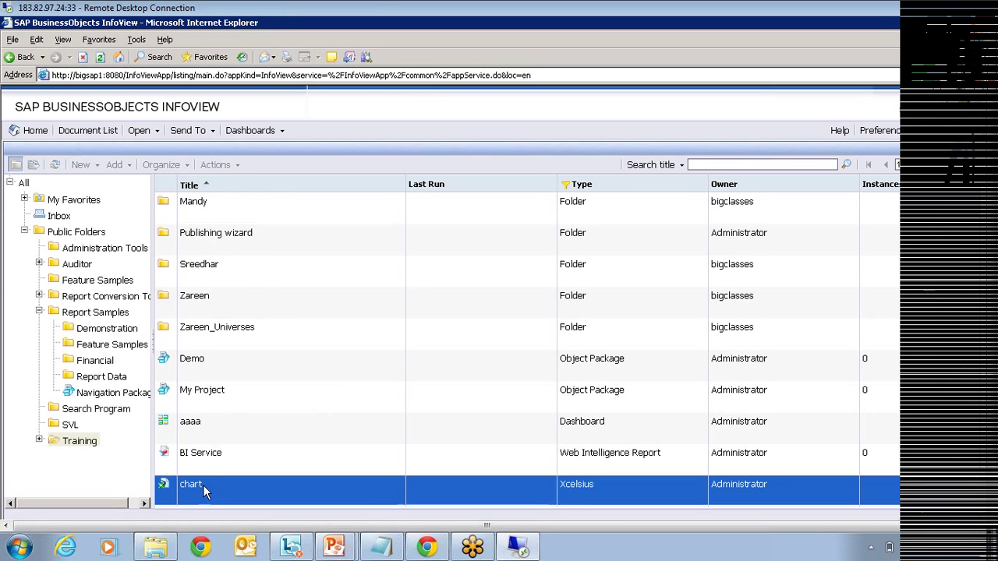
right_click(212, 484)
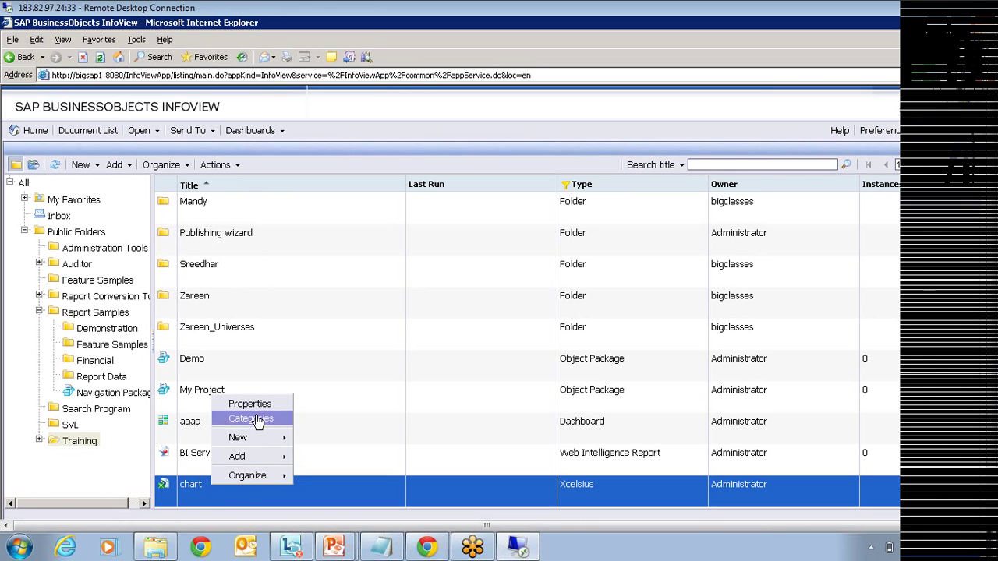
left_click(200, 490)
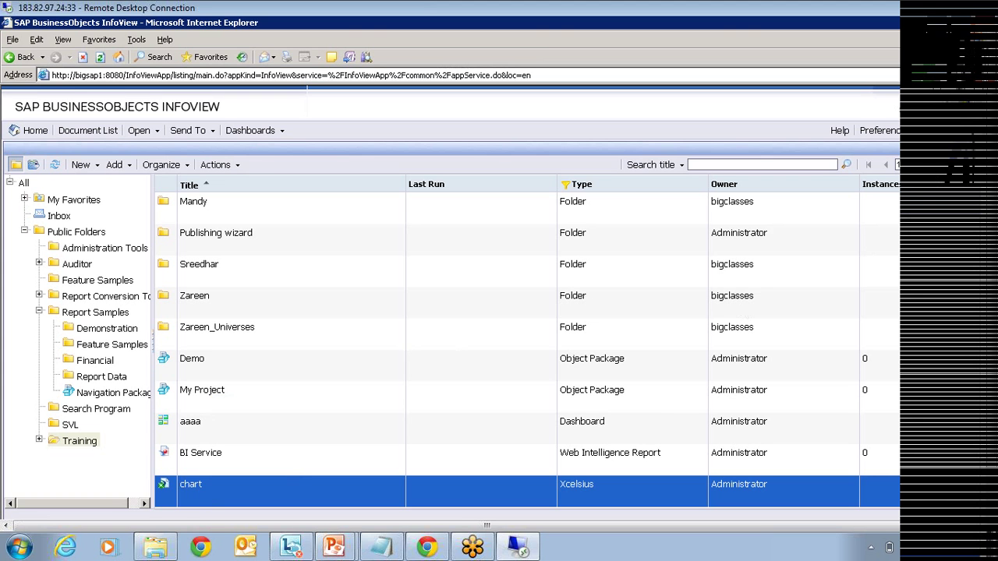
Step: View the Consumer Flash document from its actions menu
scroll(974, 366, "down", 3)
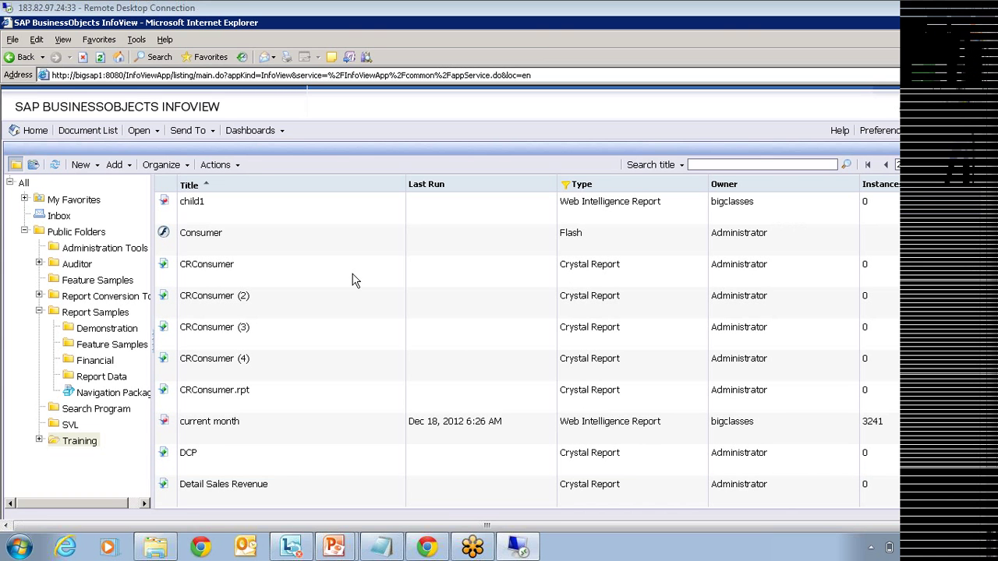
right_click(210, 237)
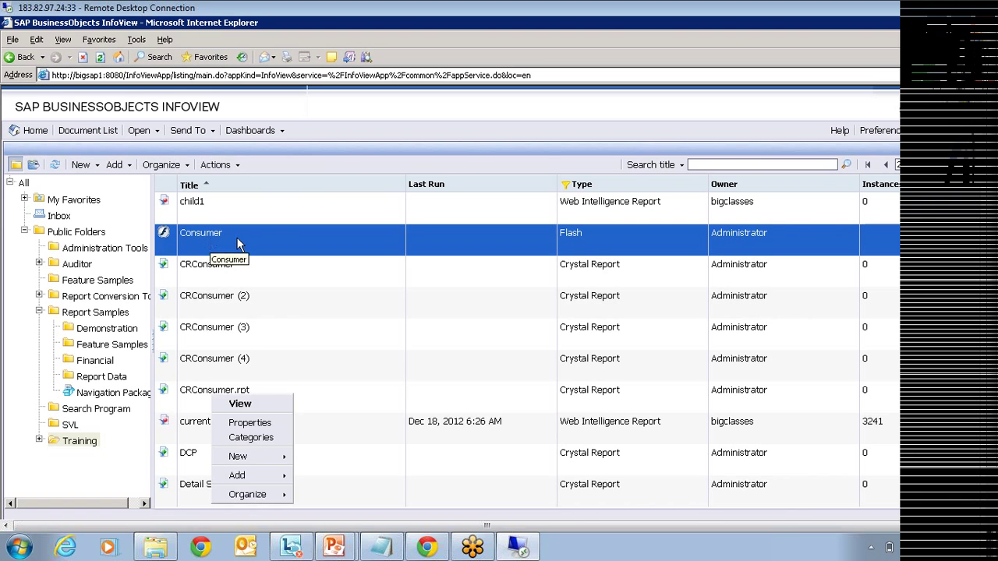
left_click(237, 238)
right_click(236, 237)
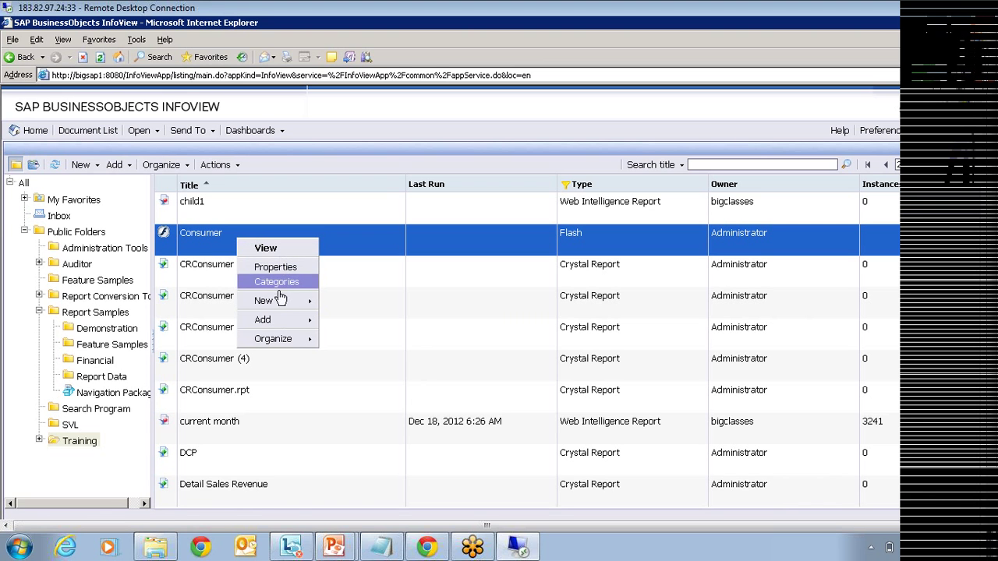
left_click(266, 249)
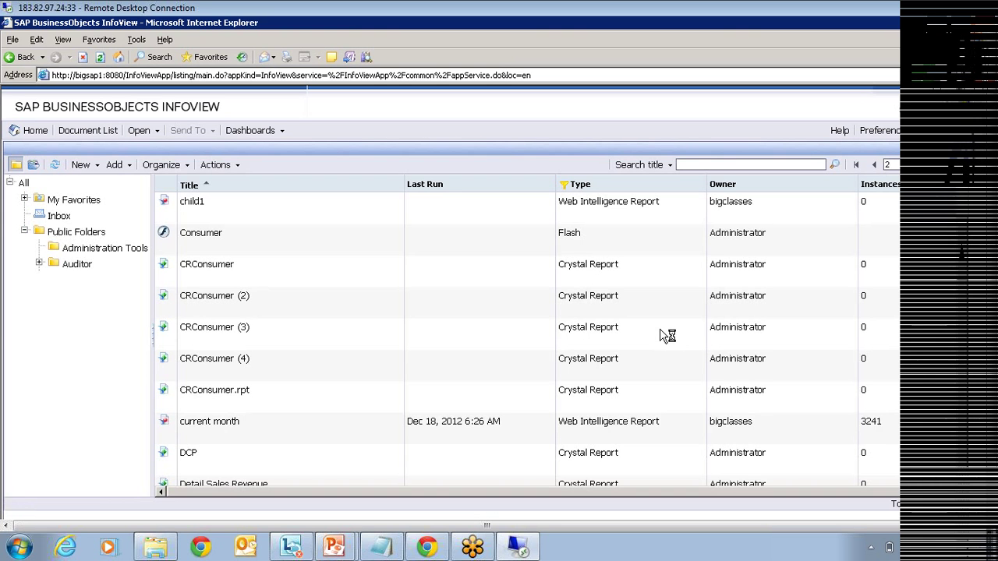
Step: Reselect Consumer Flash in Training, dismiss its actions menu, and bring up the PowerPoint taskbar previews
left_click(245, 239)
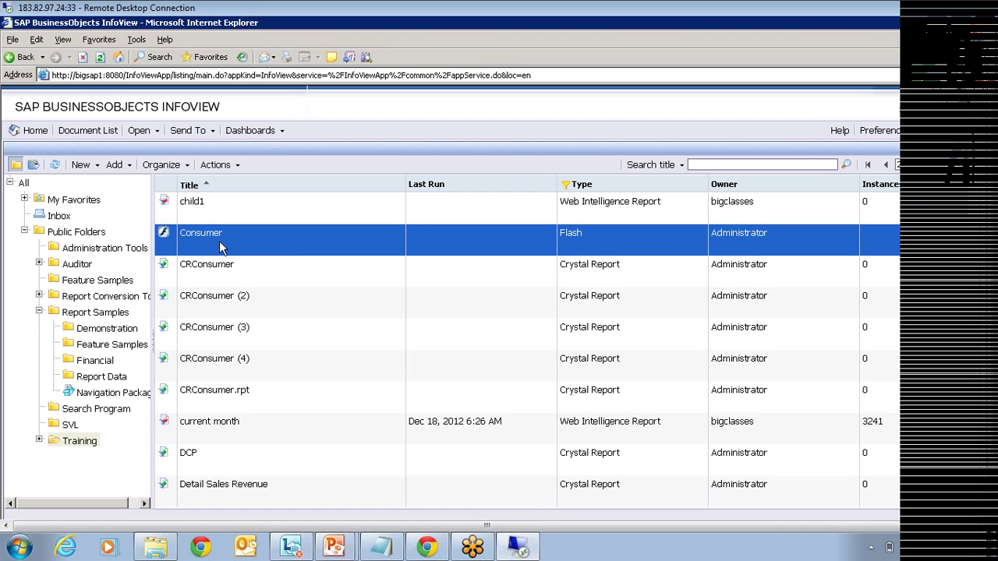
right_click(219, 241)
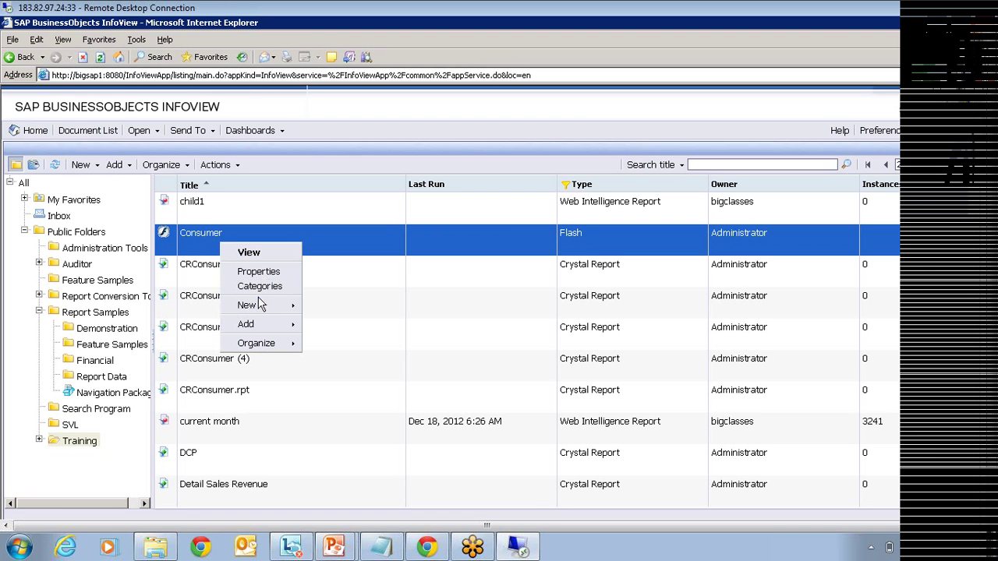
mouse_move(261, 323)
left_click(109, 470)
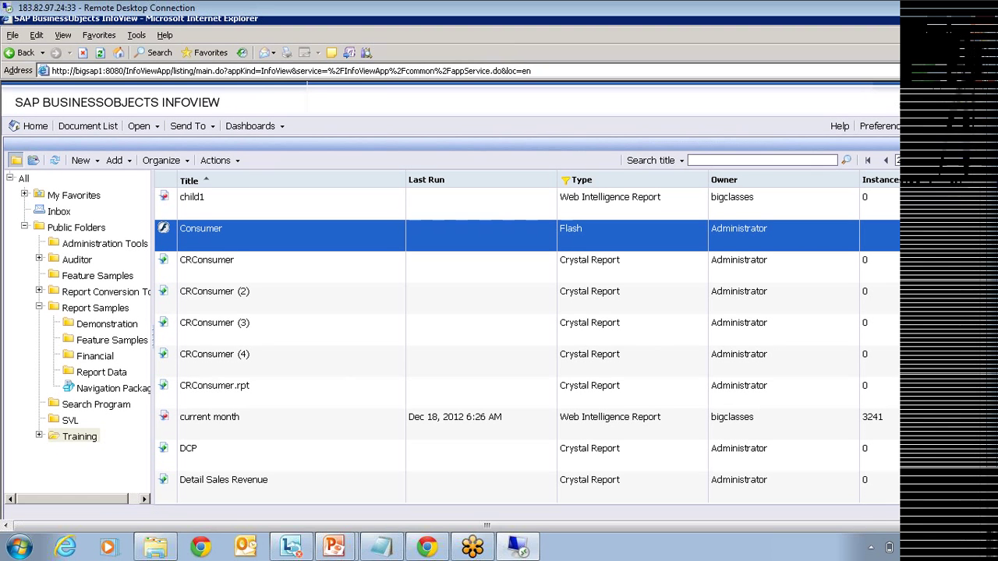
left_click_drag(990, 296, 990, 347)
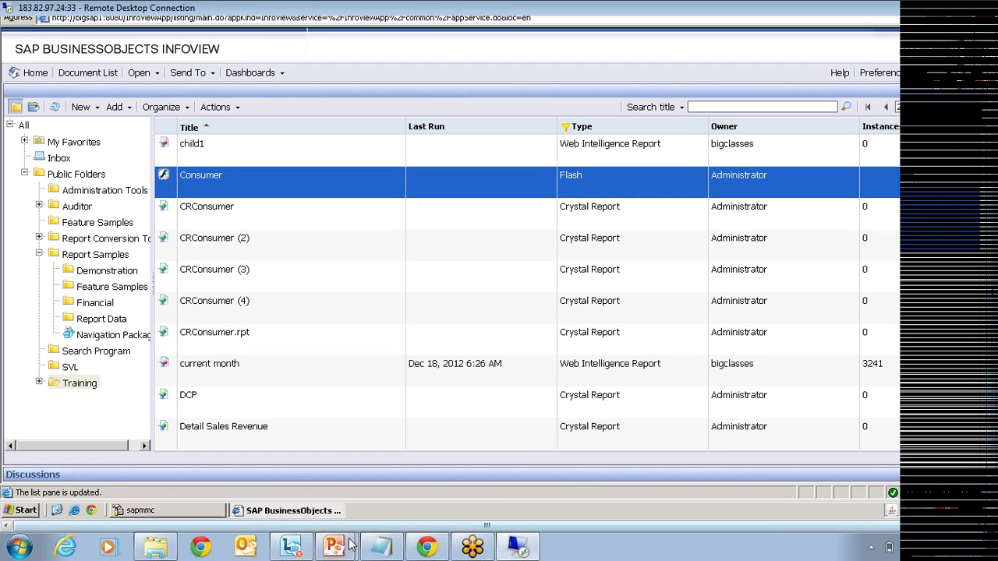
mouse_move(330, 551)
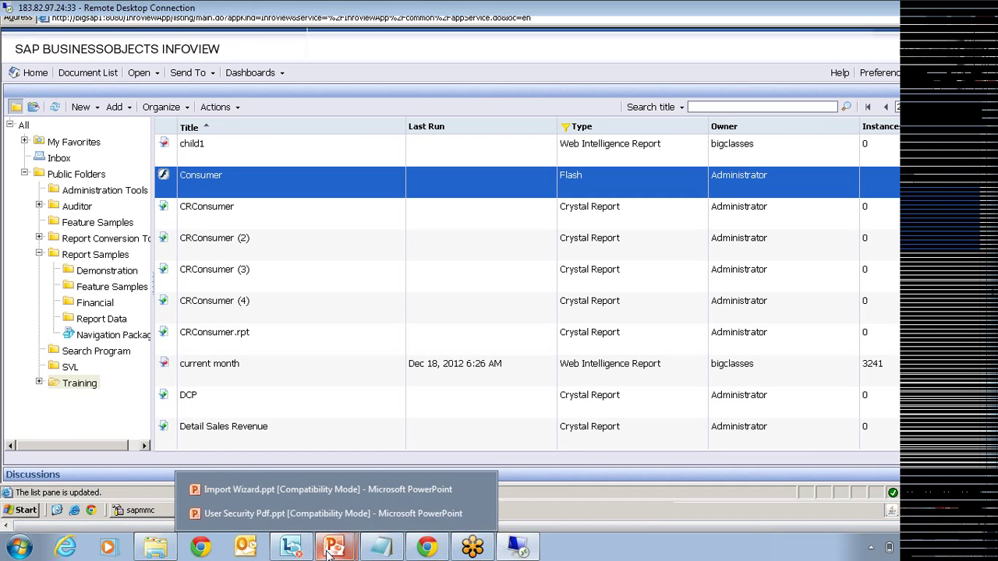
Step: Switch to User Security Pdf.ppt at slide 2 and select its CONTENTS bullets
left_click(287, 512)
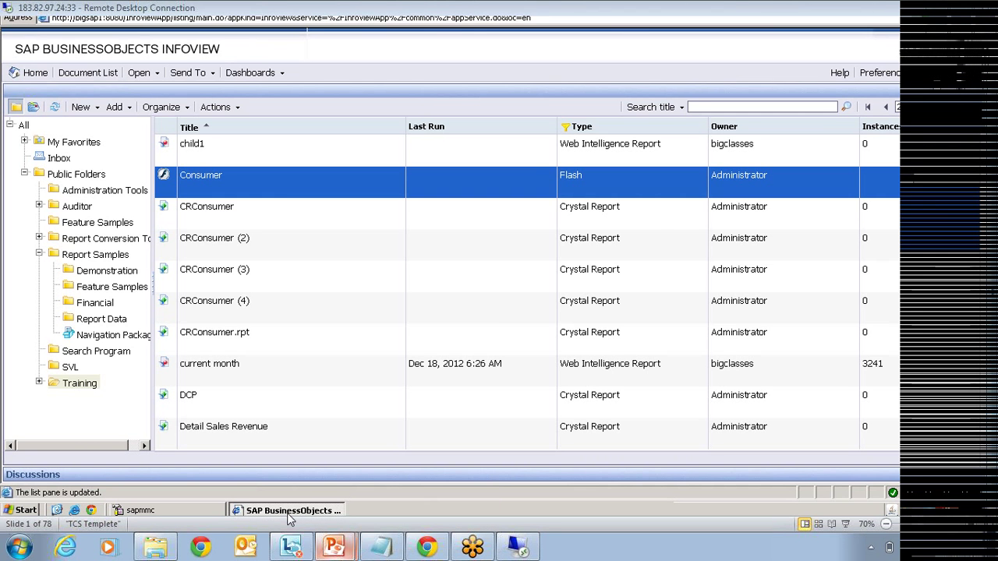
scroll(203, 323, "down", 1)
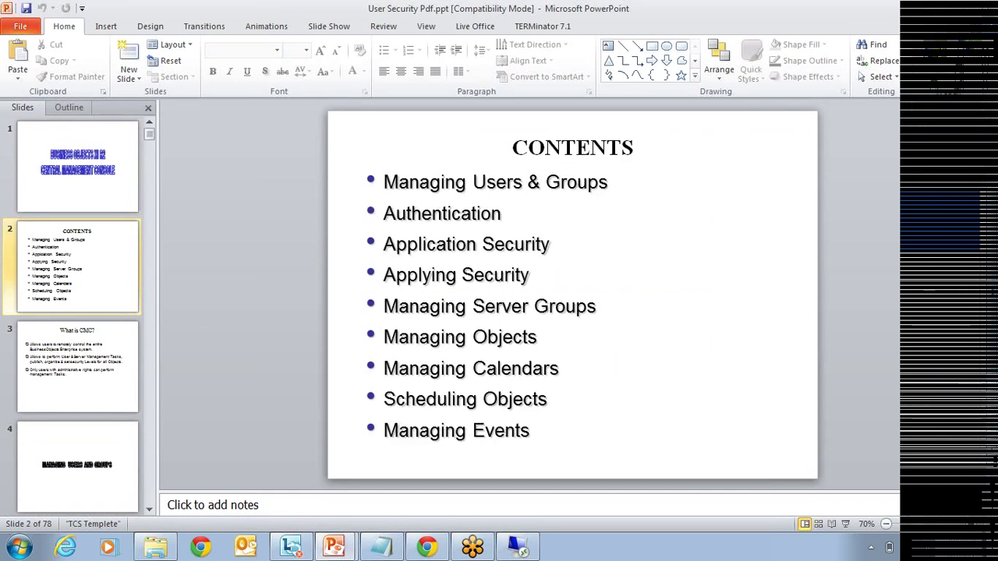
left_click(532, 430)
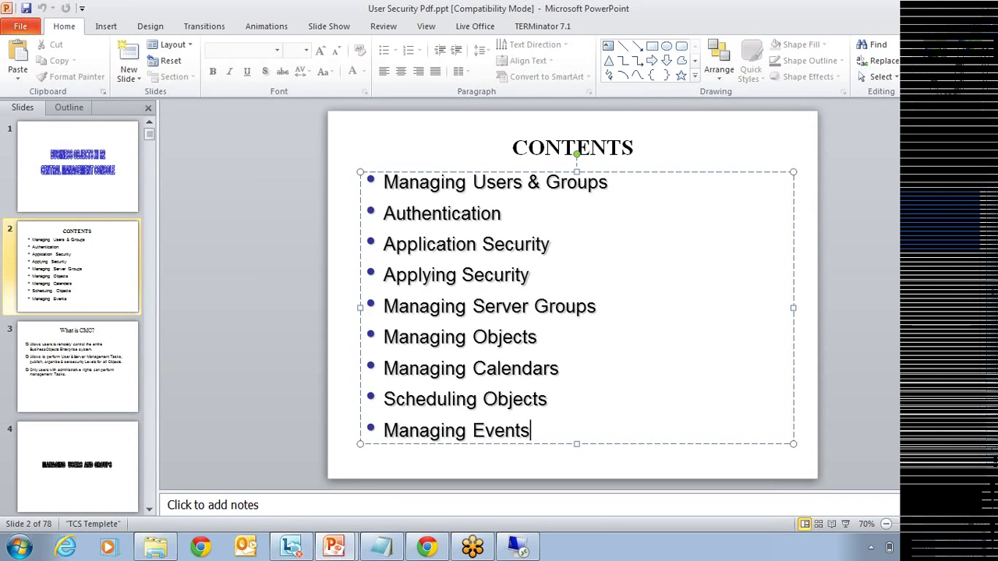
left_click_drag(531, 430, 384, 213)
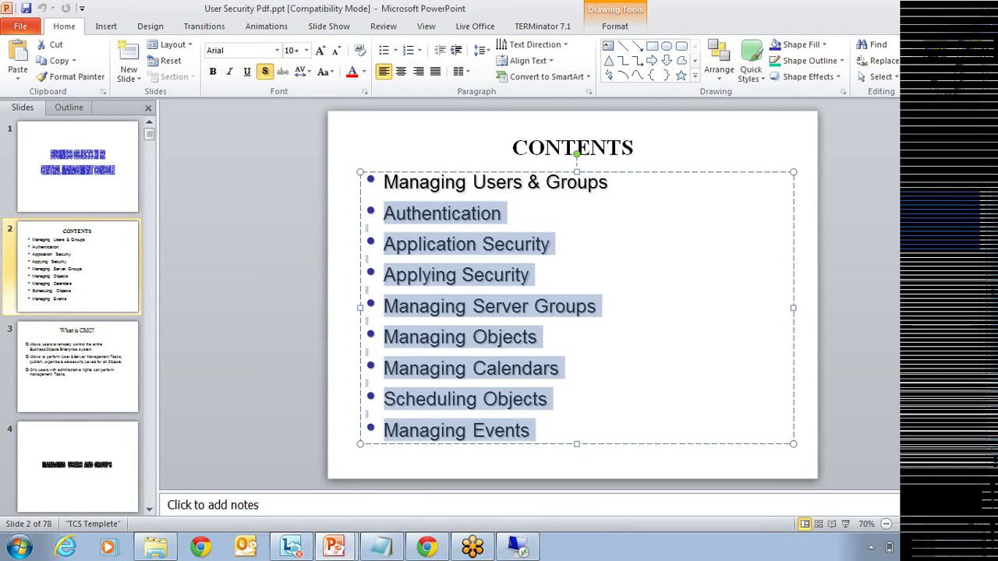
left_click(365, 259)
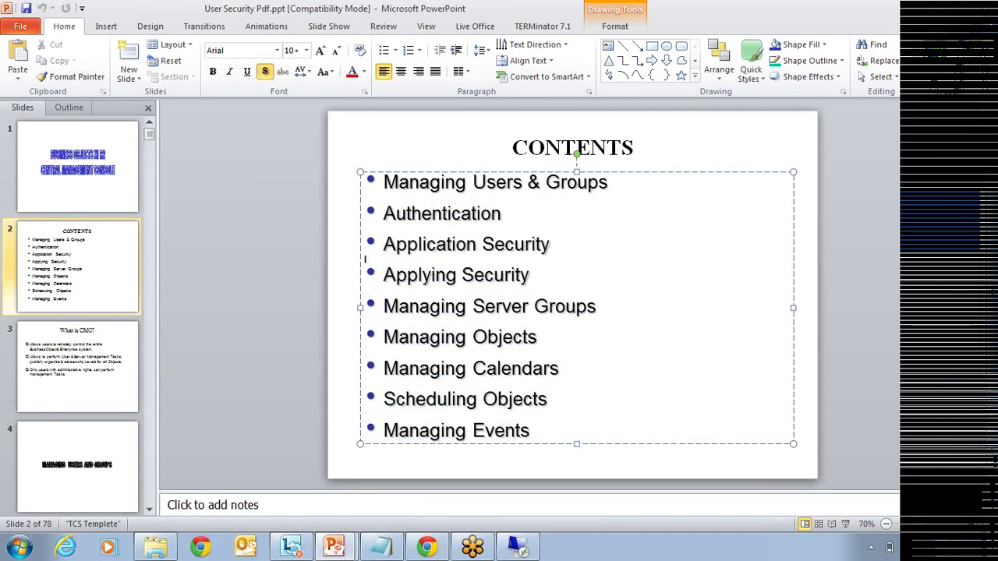
key("Left")
Step: Go through each CONTENTS topic line, Application Security to Managing Events, then the title
left_click(550, 245)
left_click(530, 275)
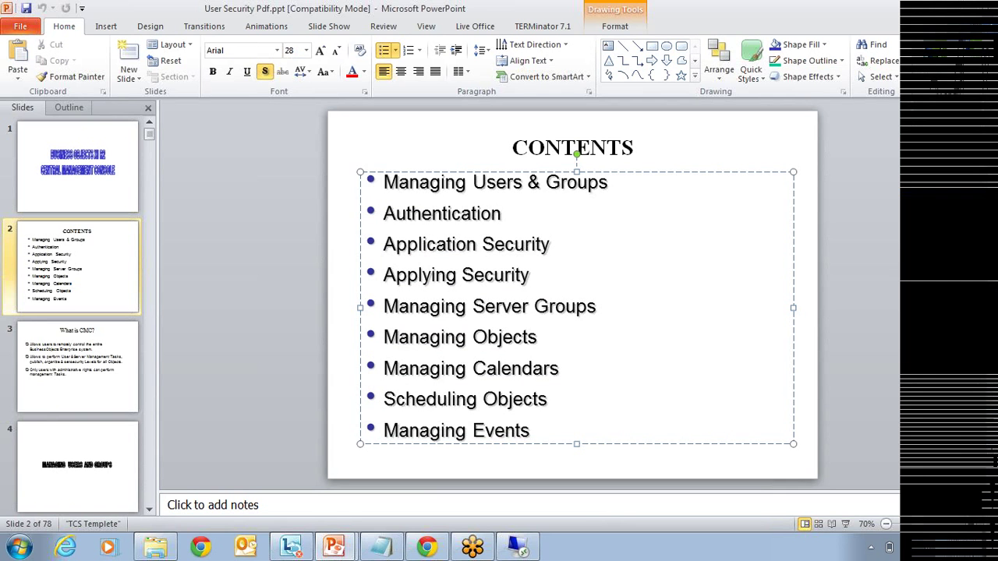
left_click(597, 306)
left_click(538, 338)
left_click(560, 369)
left_click(549, 399)
left_click_drag(550, 399, 387, 399)
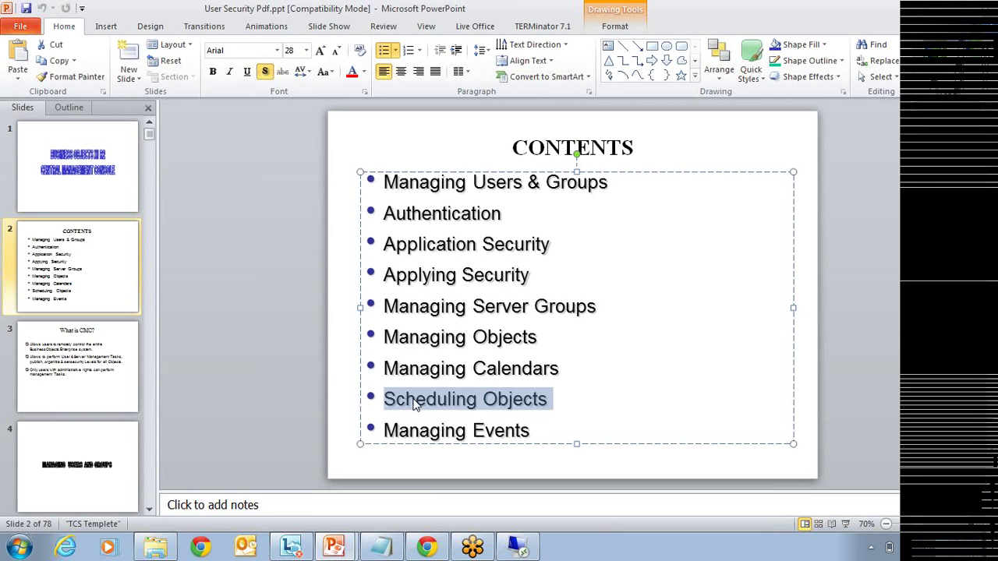
left_click(531, 430)
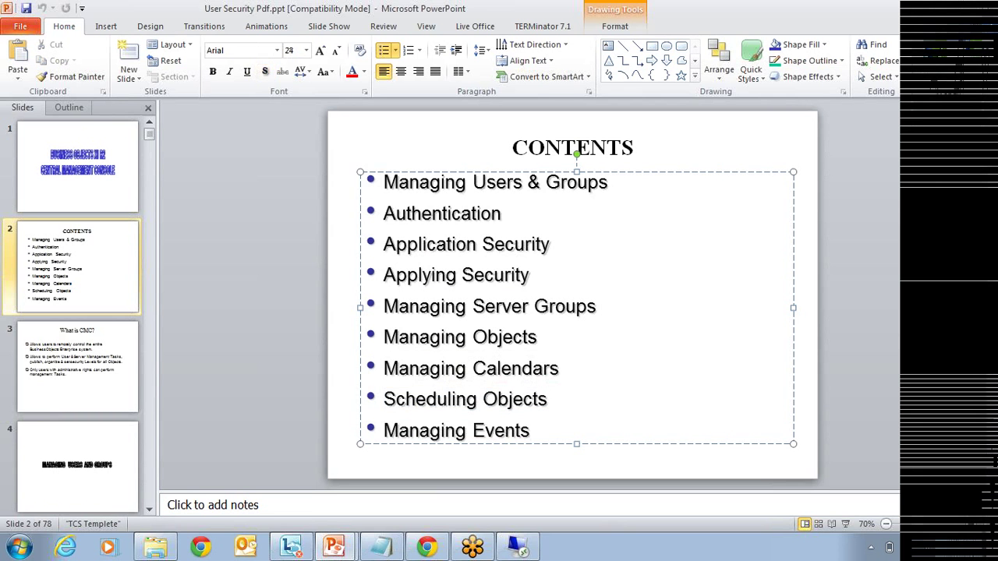
left_click_drag(531, 431, 383, 430)
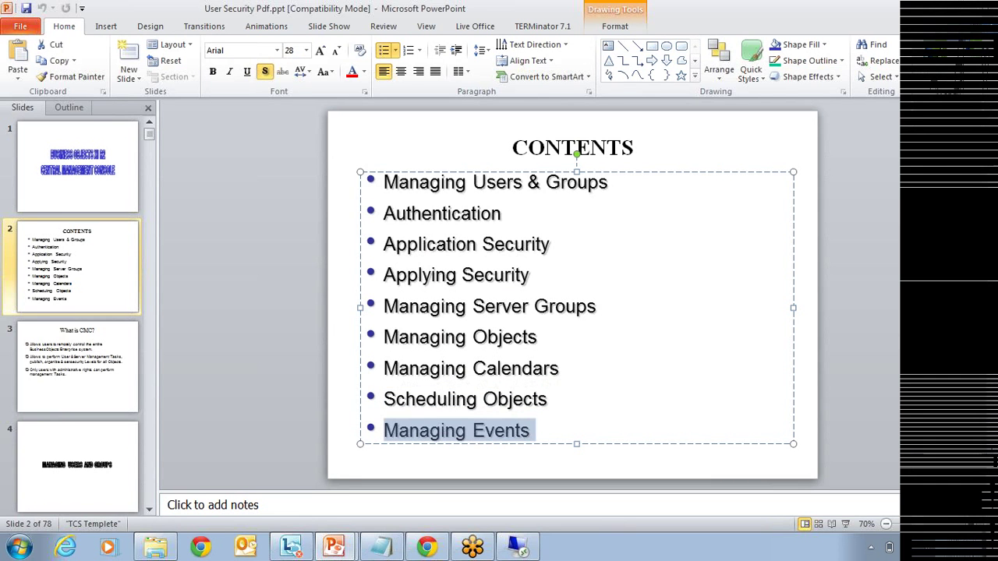
left_click(732, 160)
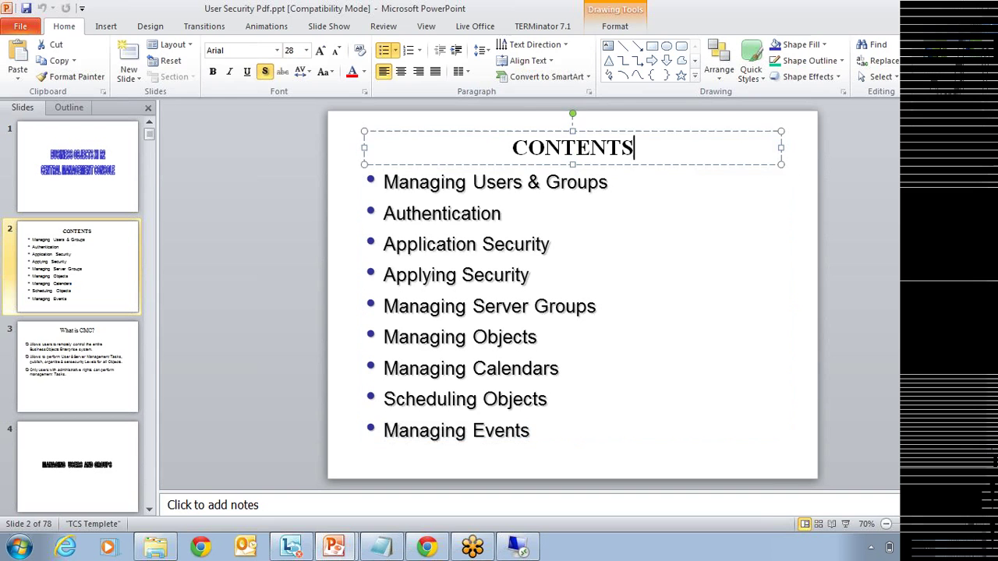
left_click(807, 148)
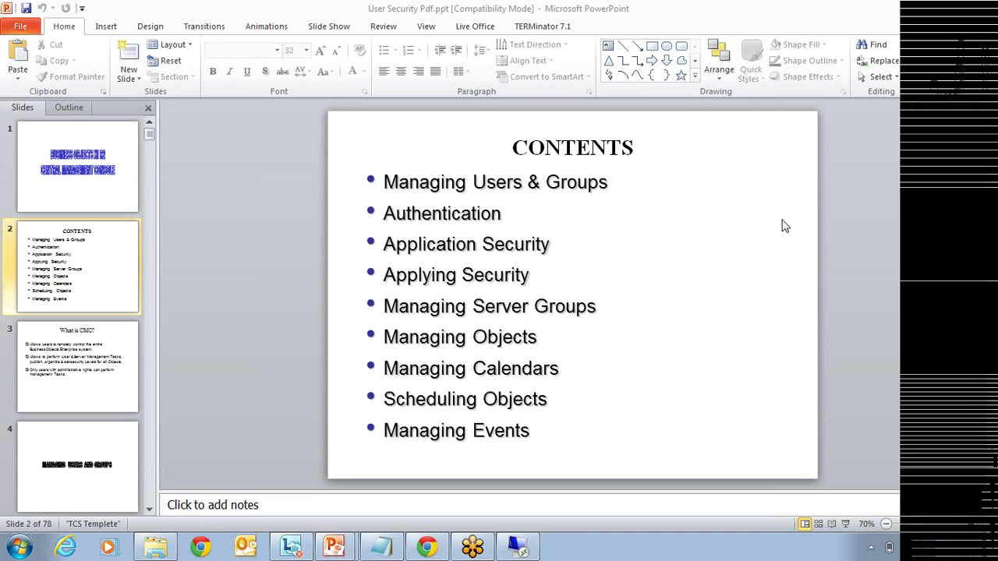
left_click(17, 551)
Step: Launch Crystal Reports 2008 from the remote server's Start > Programs > Crystal Reports 2008
left_click(17, 551)
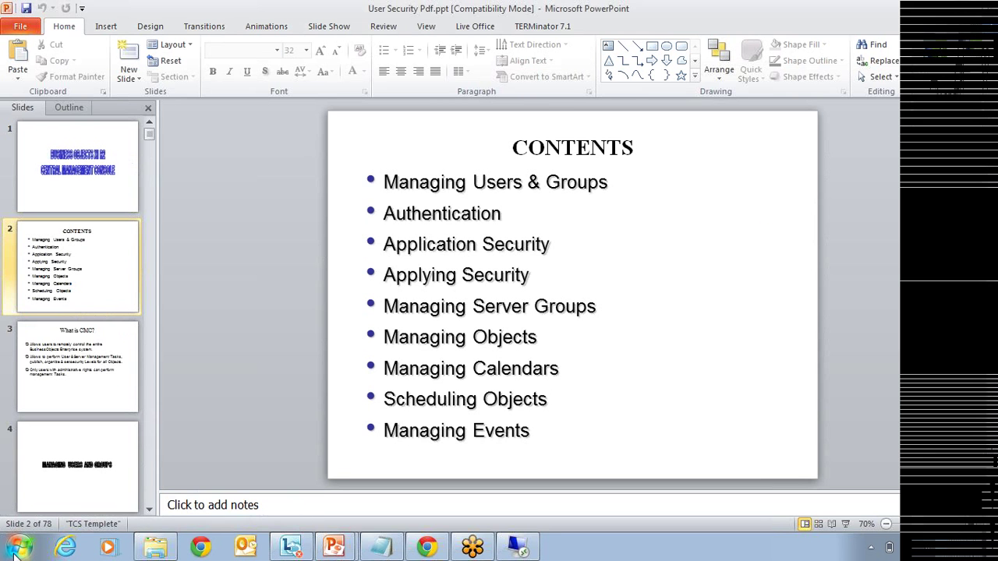
left_click(374, 546)
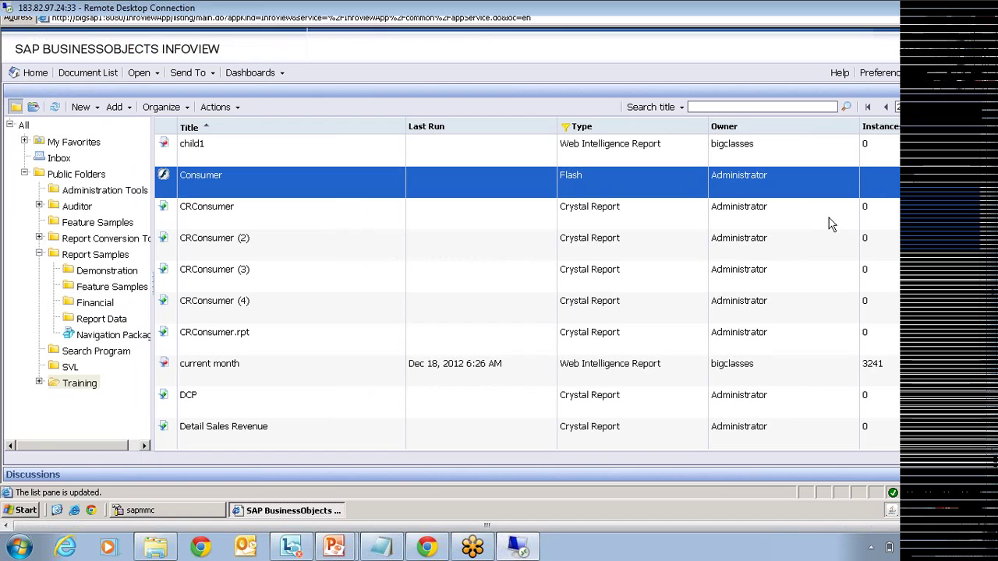
left_click(21, 510)
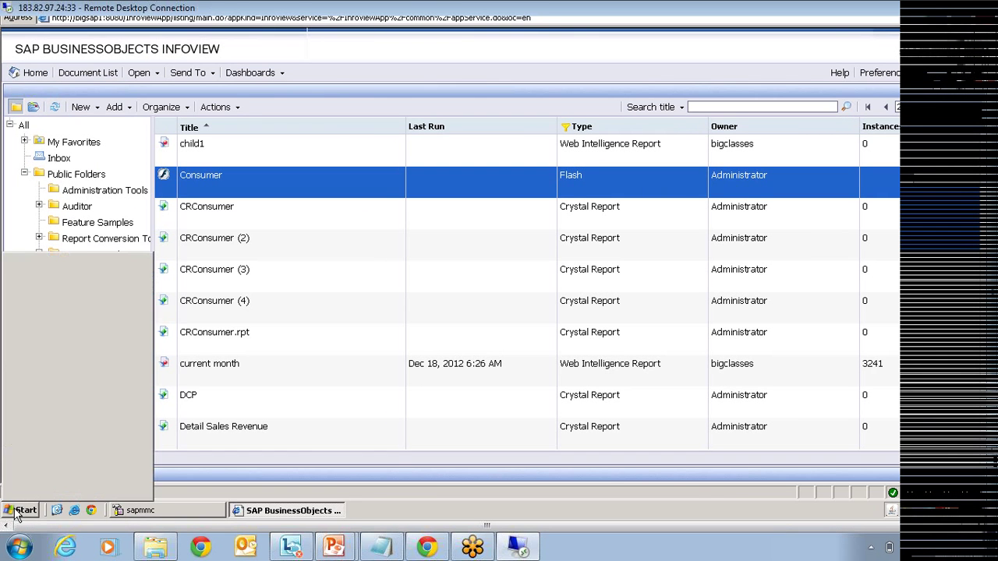
mouse_move(90, 319)
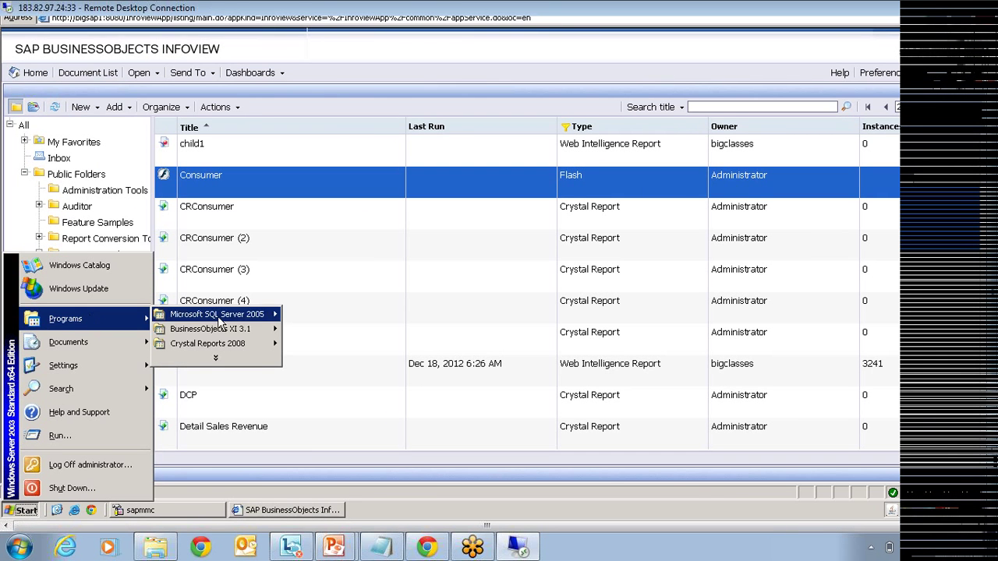
mouse_move(237, 347)
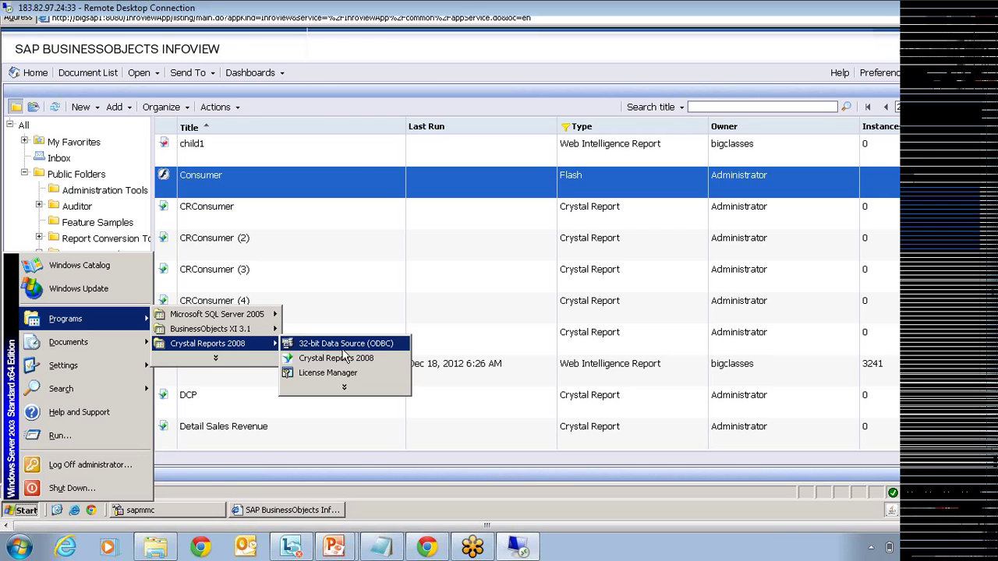
left_click(386, 364)
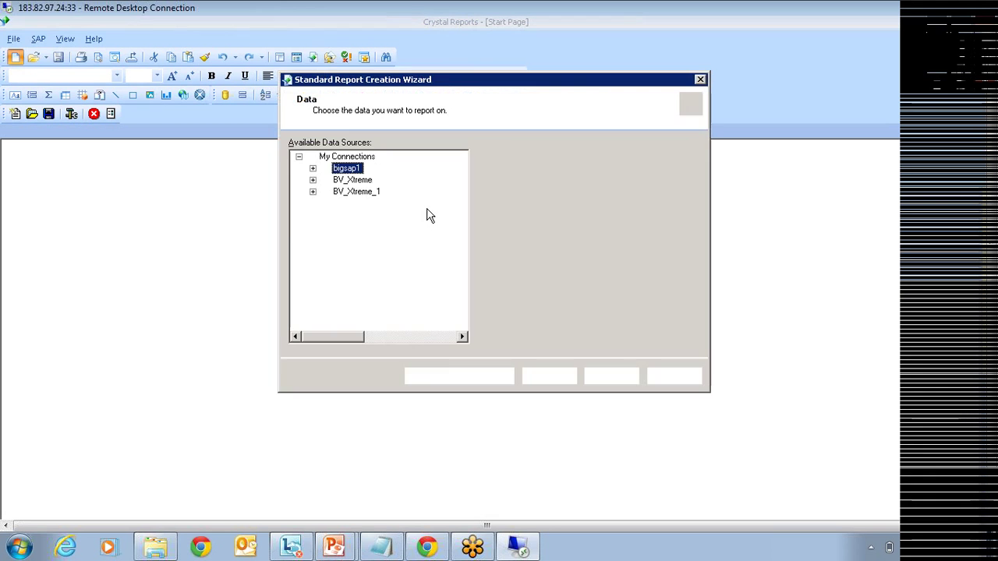
Step: Add the Xtreme Customer table to the new report
left_click(315, 250)
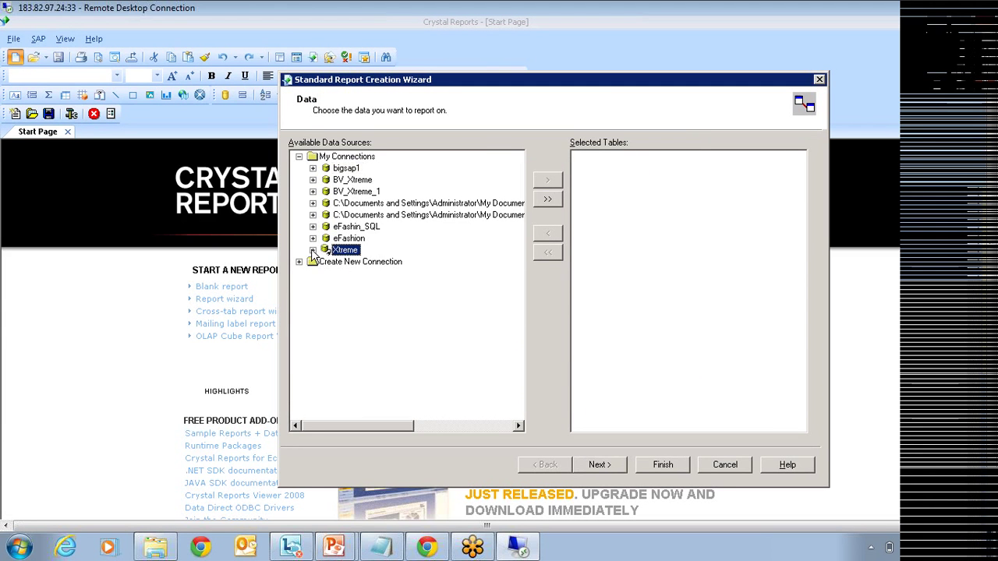
left_click(312, 250)
left_click(326, 274)
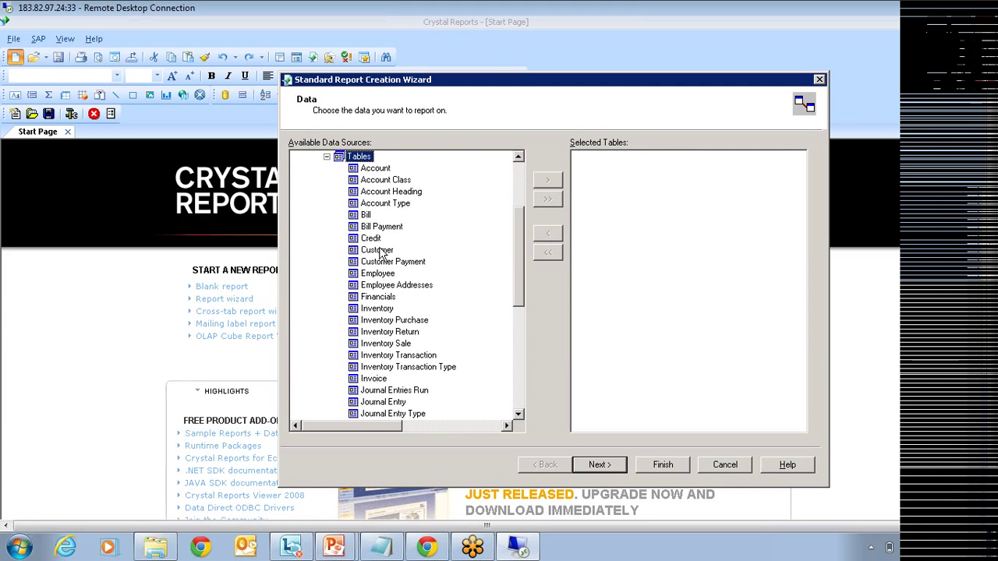
left_click(379, 251)
left_click(547, 180)
Step: Display the eight Customer fields from Customer ID to Country, then finish the wizard
left_click(603, 466)
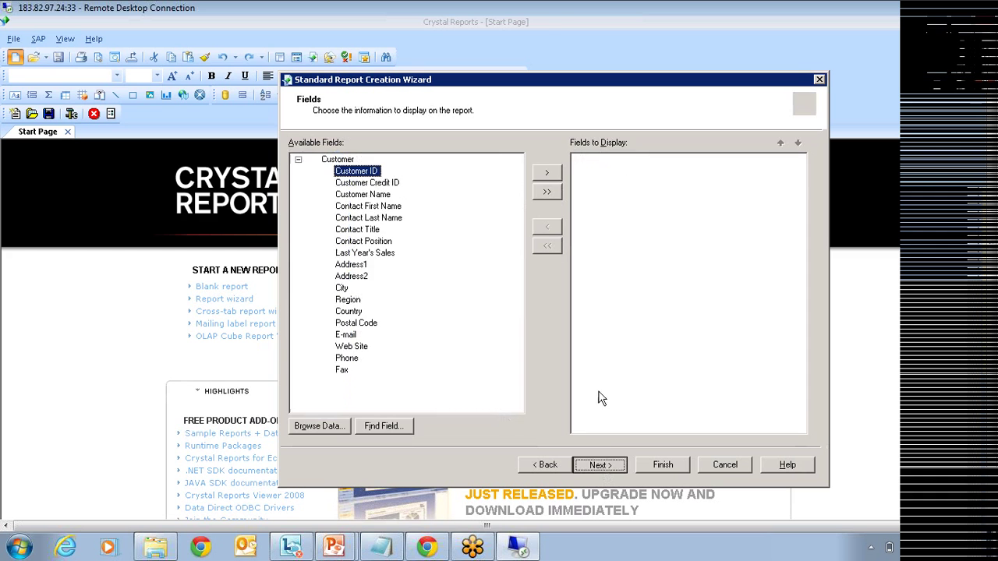
left_click(549, 174)
left_click(550, 174)
left_click(549, 175)
left_click(549, 174)
left_click(549, 175)
left_click(341, 287)
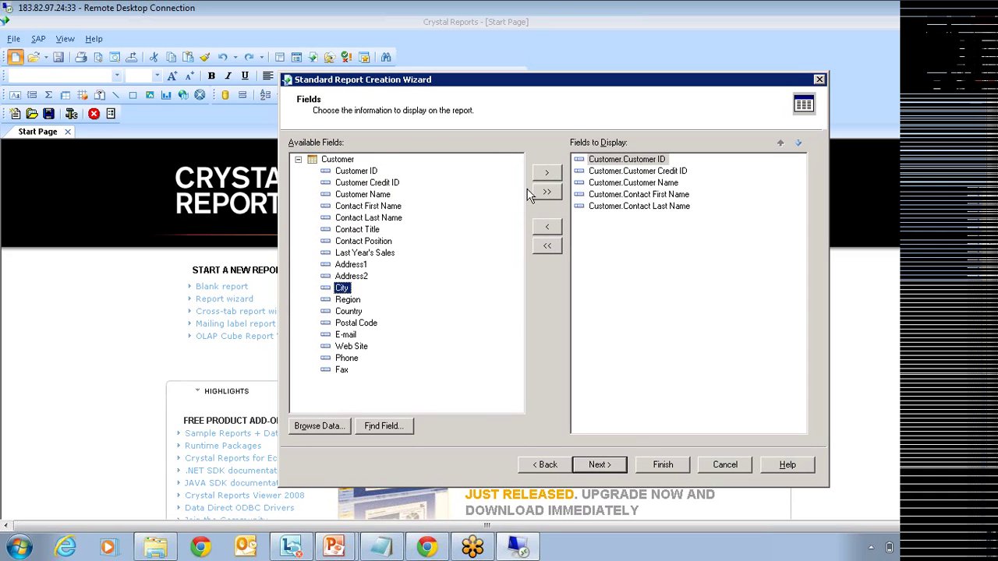
left_click(547, 172)
left_click(546, 172)
left_click(547, 173)
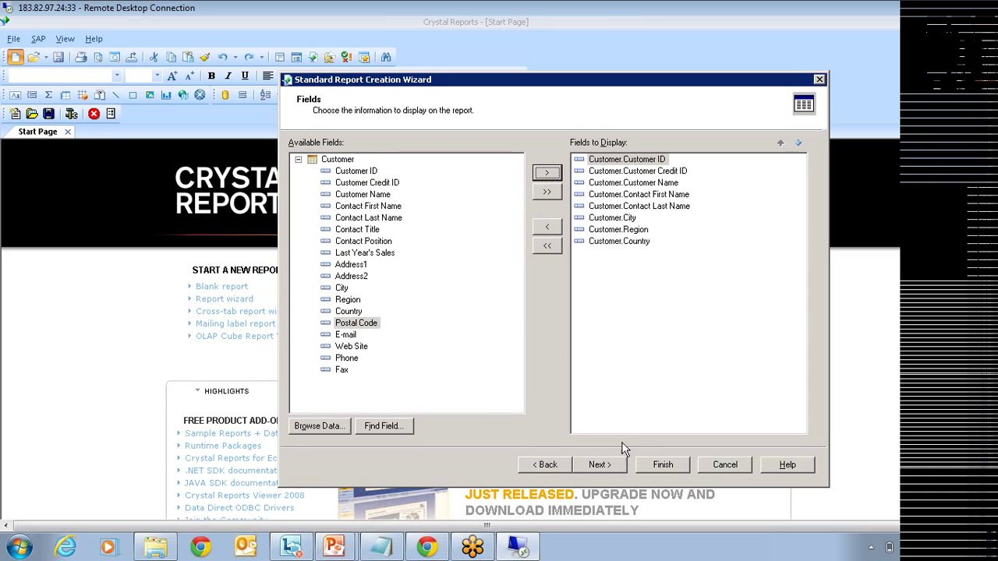
left_click(659, 466)
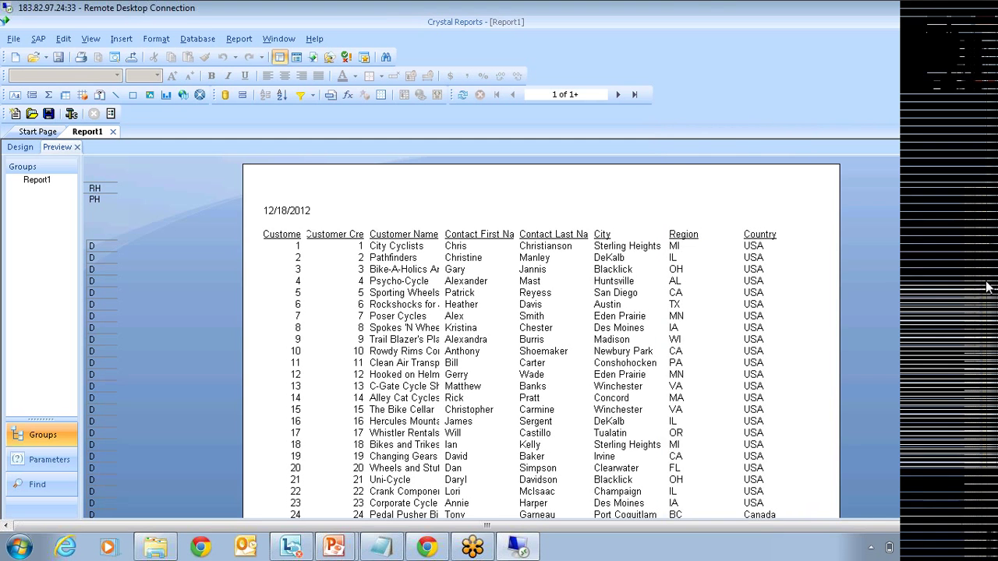
Step: Define a Country parameter with a dynamic value list from the Customer Country field
right_click(725, 195)
key("Escape")
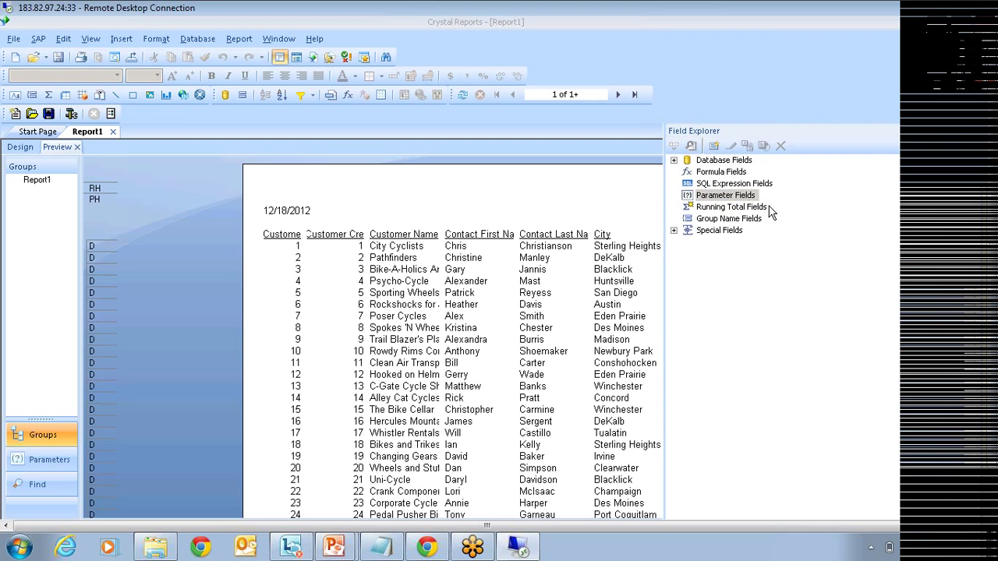
type("Country")
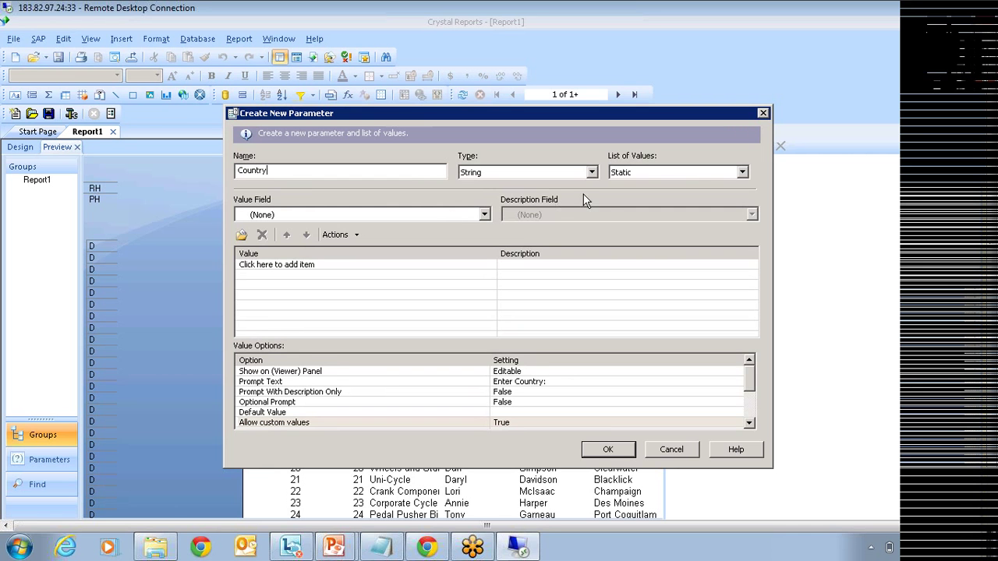
left_click(640, 173)
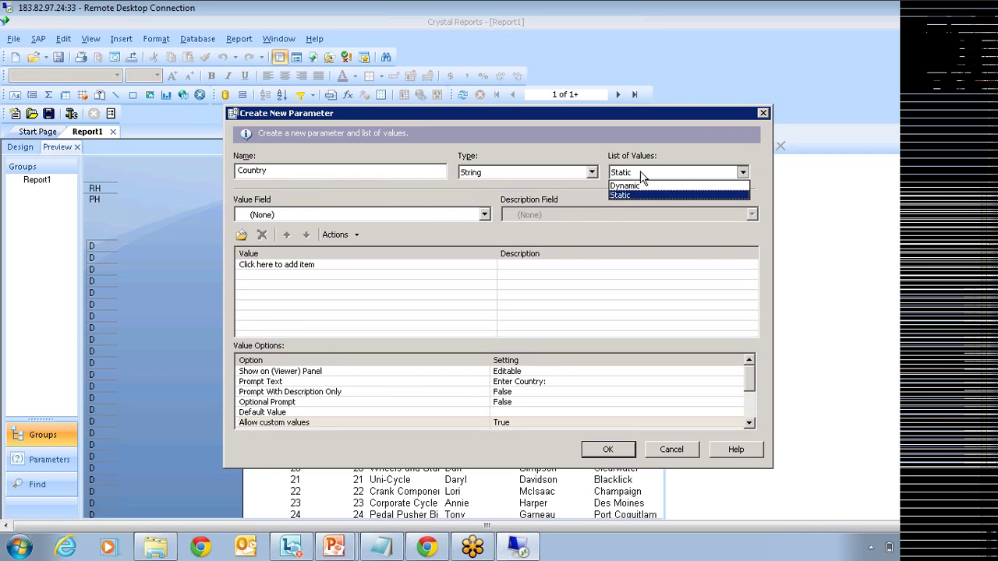
left_click(638, 187)
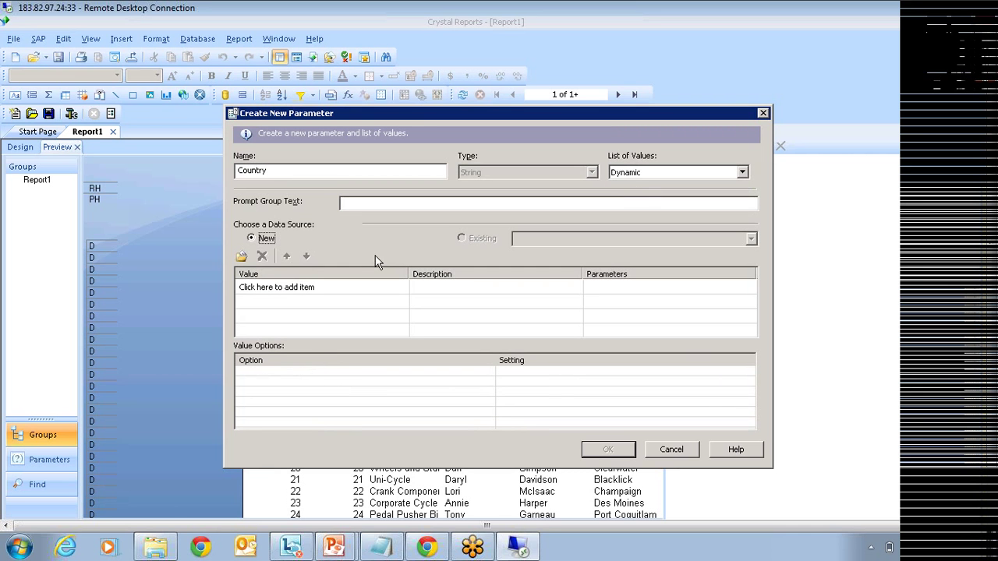
left_click(392, 288)
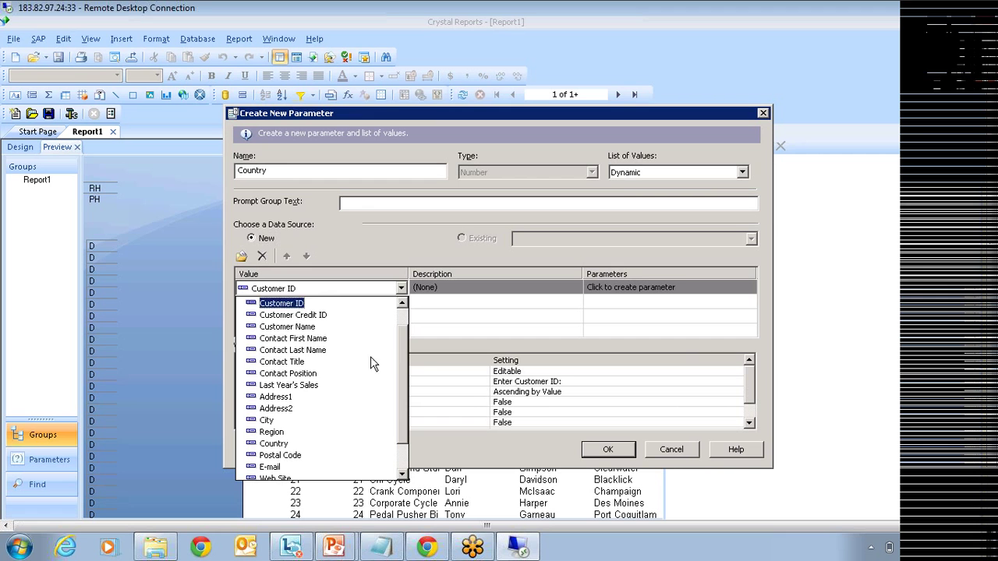
left_click(273, 443)
left_click(616, 288)
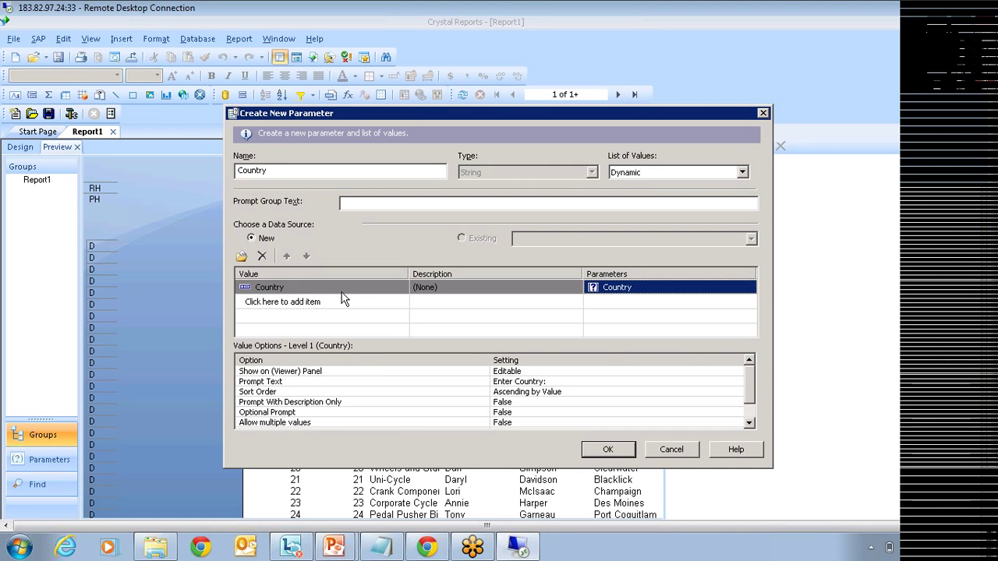
left_click(665, 173)
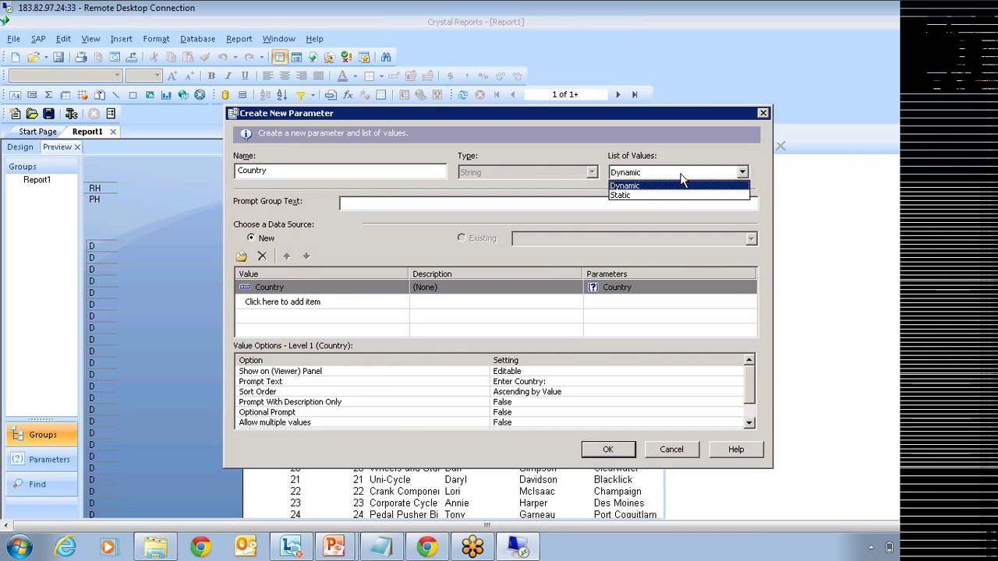
Step: Make the value list static, use Country as value field, and append all database values
left_click(635, 195)
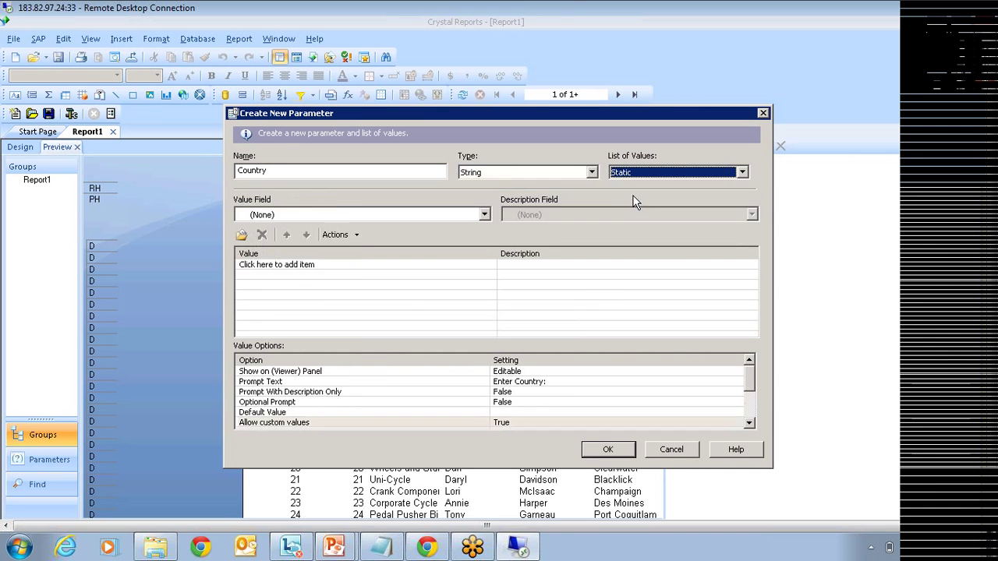
left_click(356, 237)
left_click(307, 215)
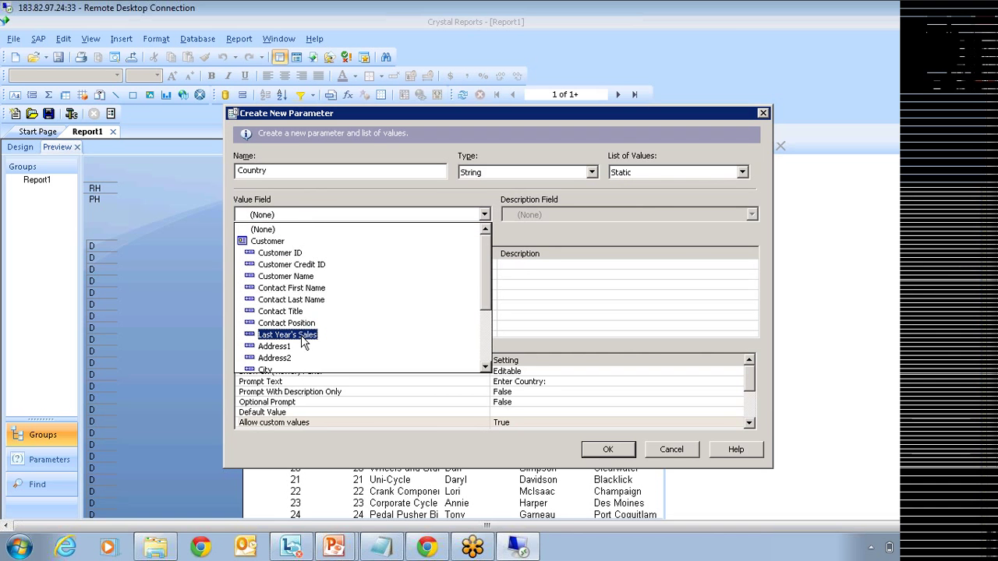
scroll(296, 335, "down", 2)
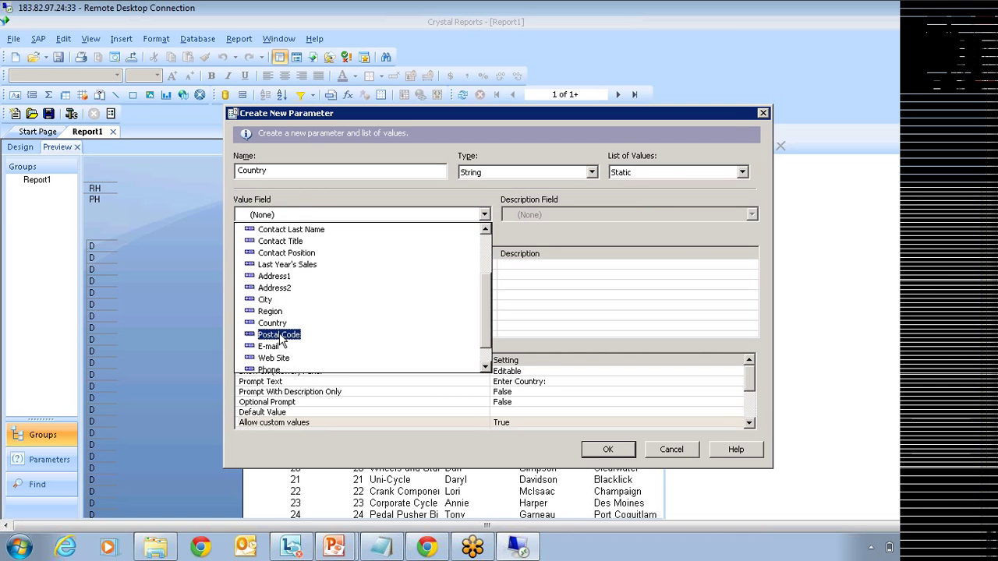
left_click(272, 322)
left_click(358, 236)
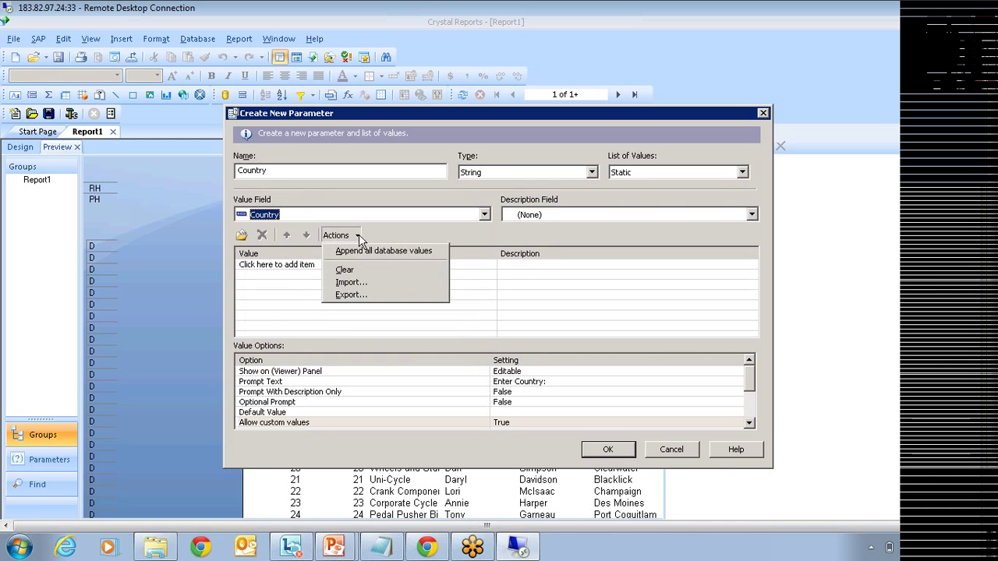
left_click(387, 251)
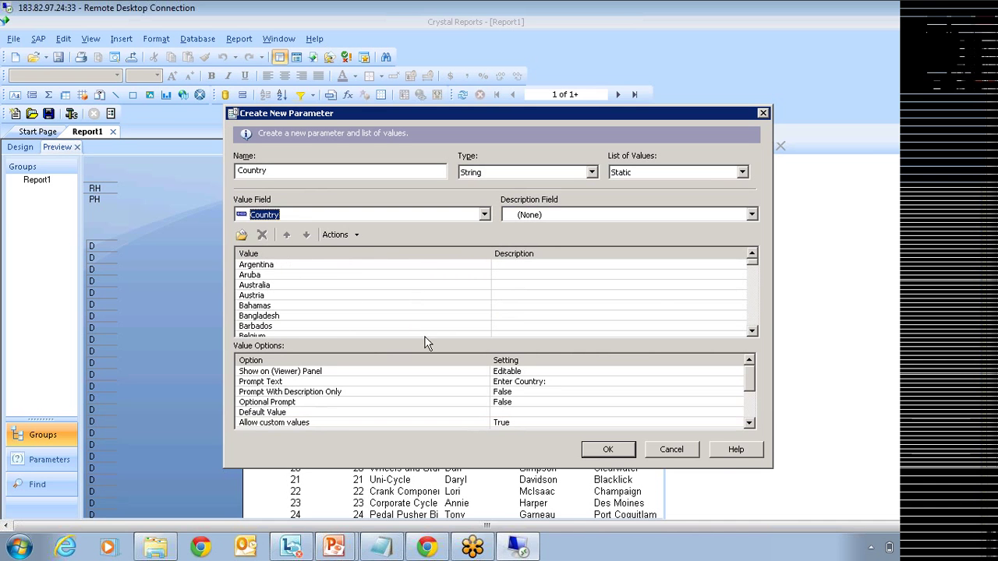
Step: Add ALL as an extra list value, then cancel the parameter without saving
left_click_drag(753, 264, 750, 328)
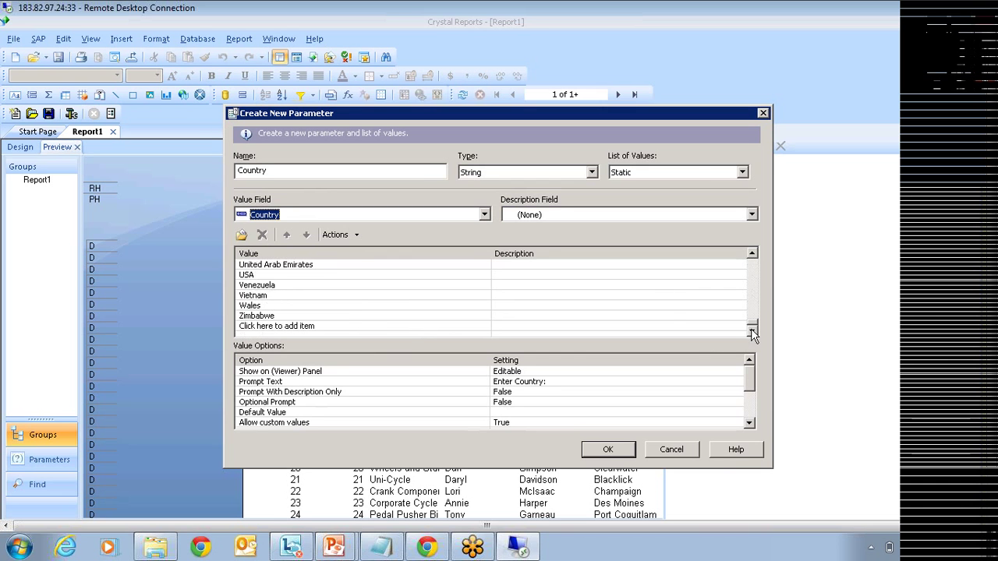
left_click(335, 327)
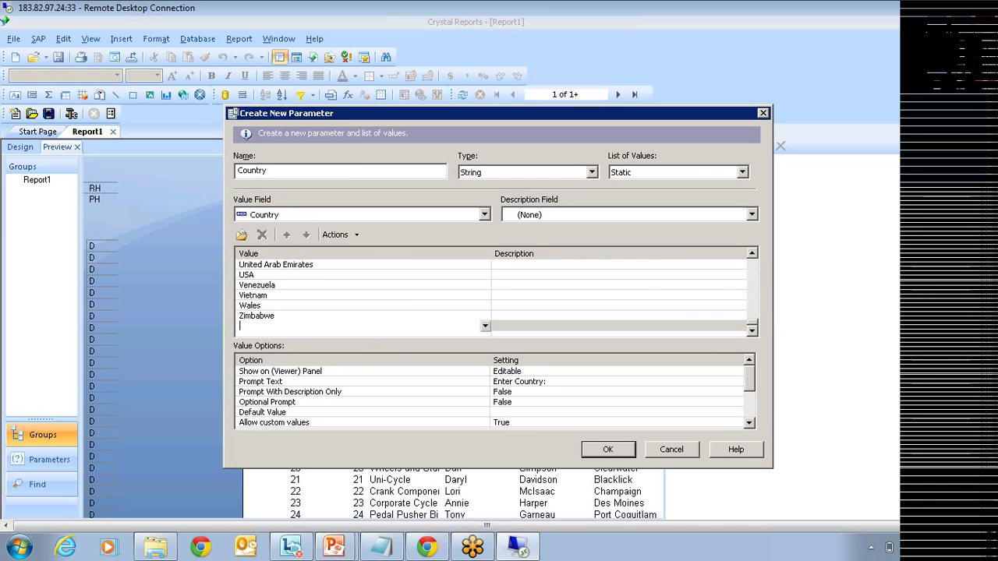
type("ALL")
left_click(540, 303)
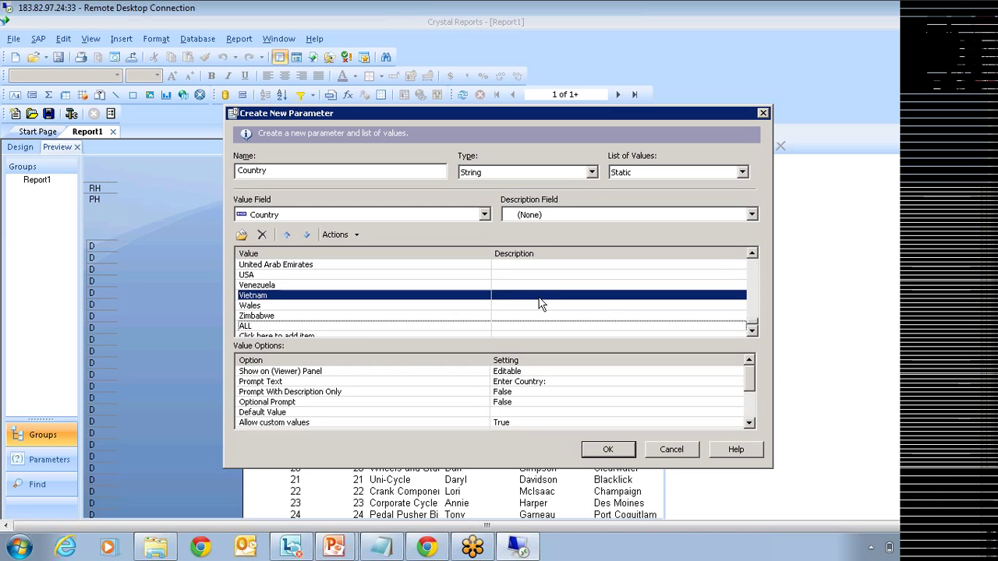
scroll(540, 303, "down", 1)
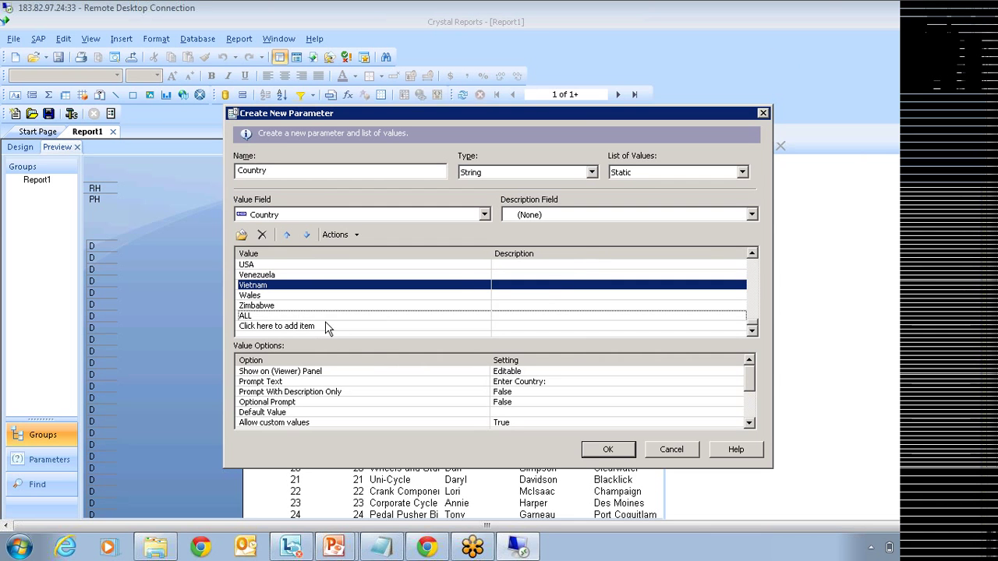
left_click(289, 327)
left_click(288, 328)
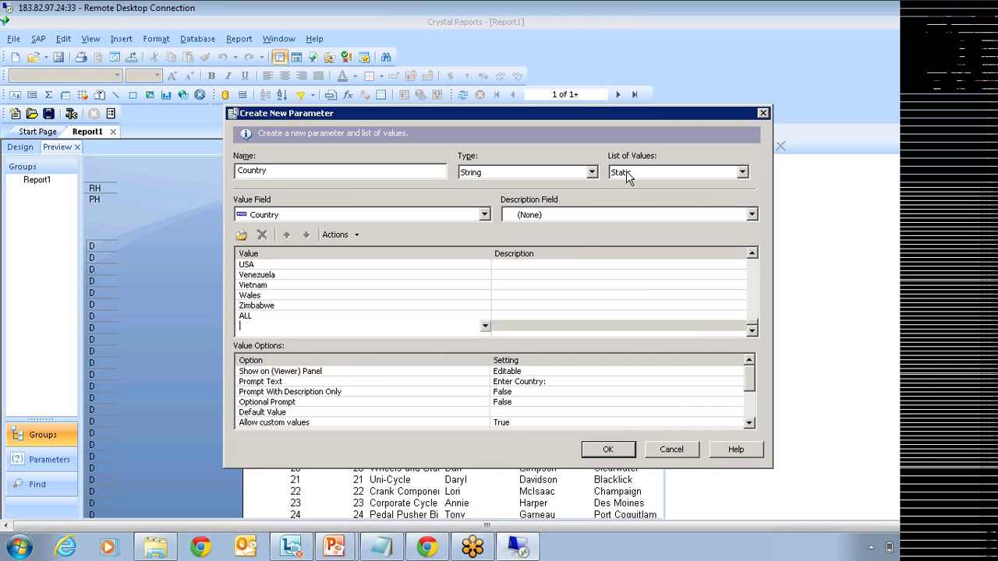
left_click(672, 454)
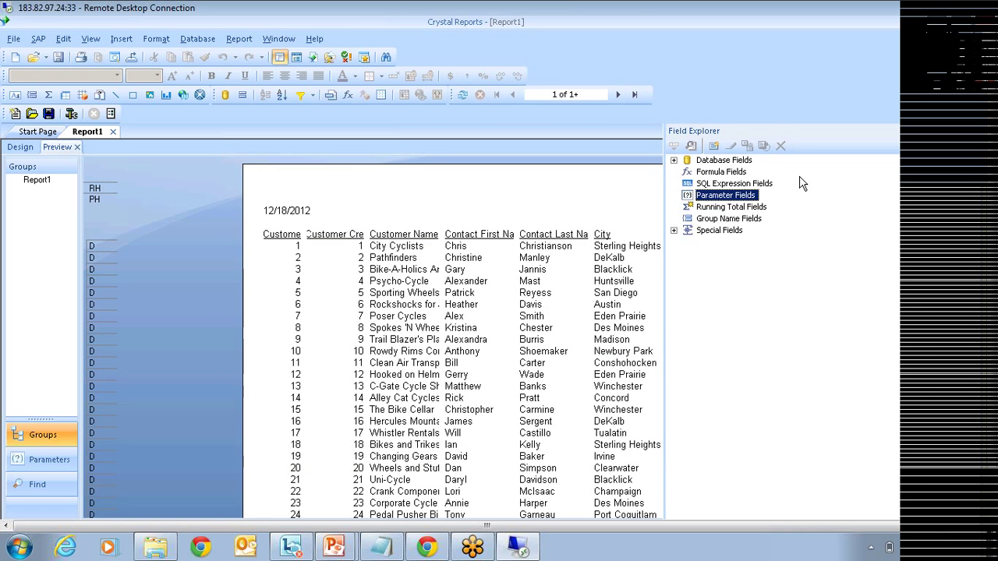
Step: In Database Expert, select Customer and expand Xtreme to its Add Command entry
left_click(674, 160)
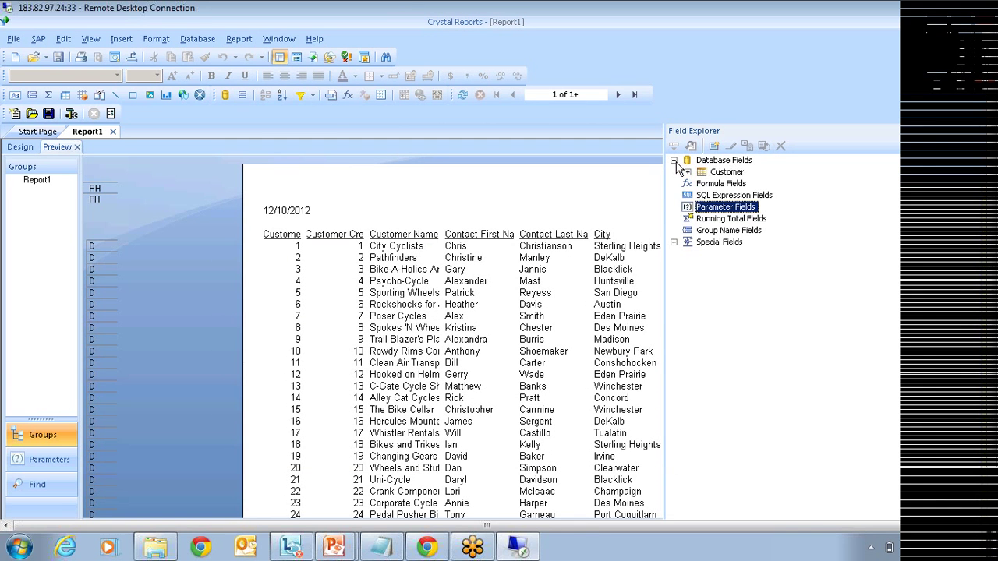
right_click(728, 160)
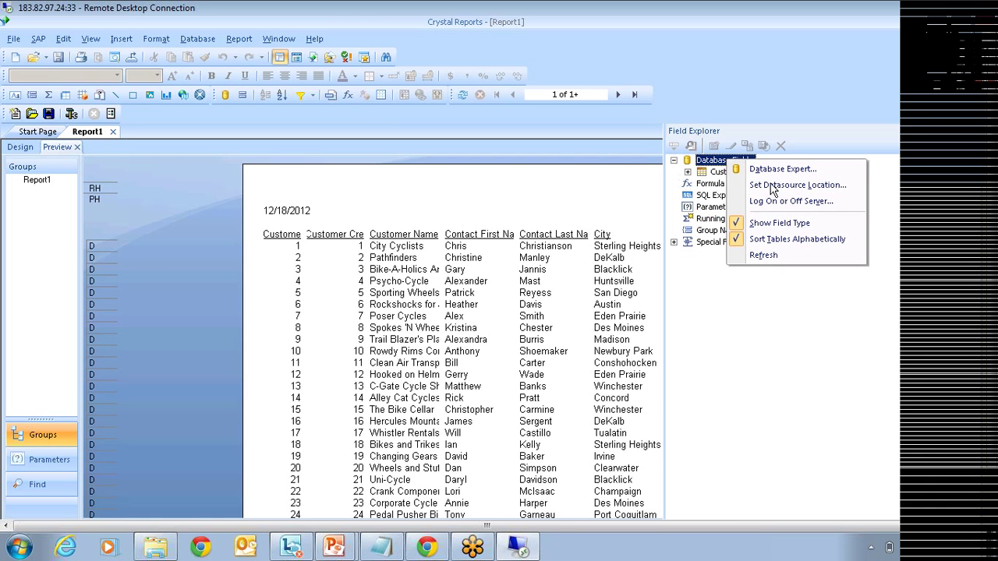
left_click(789, 171)
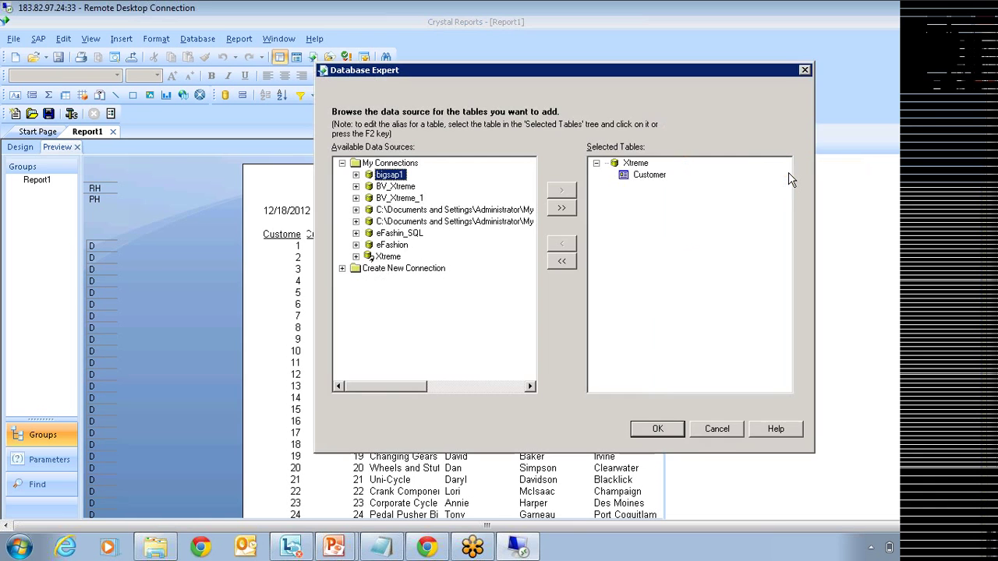
left_click(646, 176)
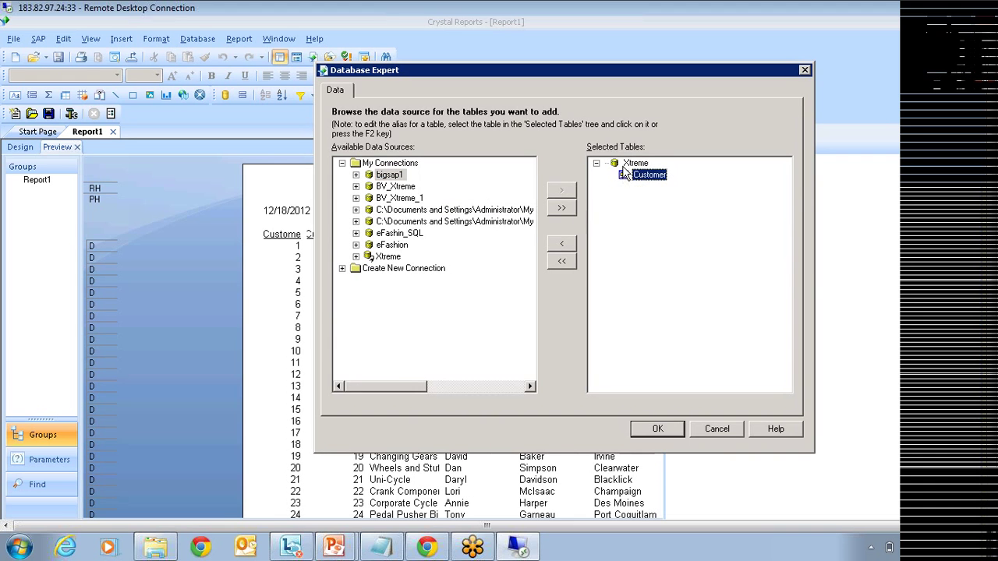
left_click(356, 257)
left_click(411, 269)
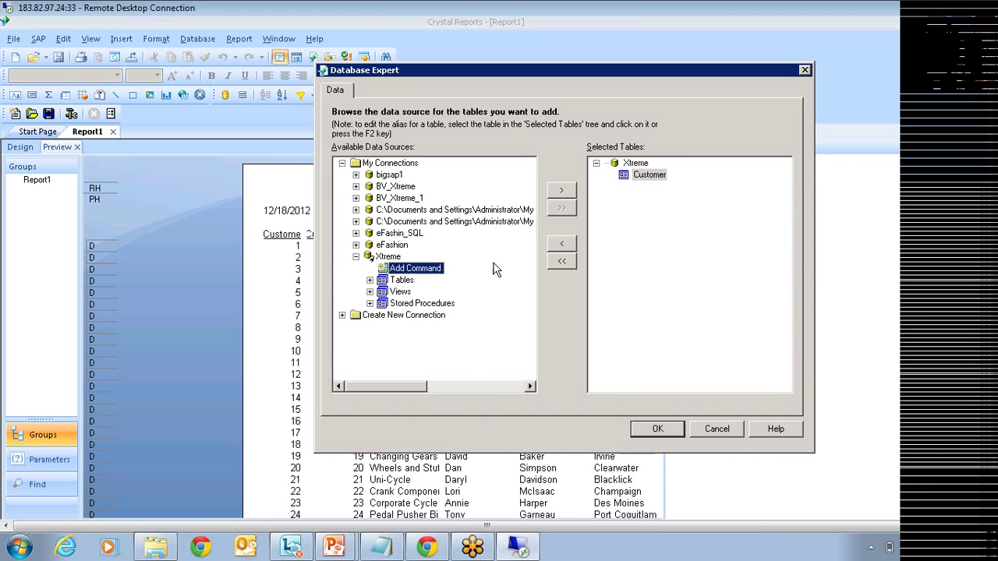
Step: Write the command's first line: select distinct country from Customer
left_click(561, 192)
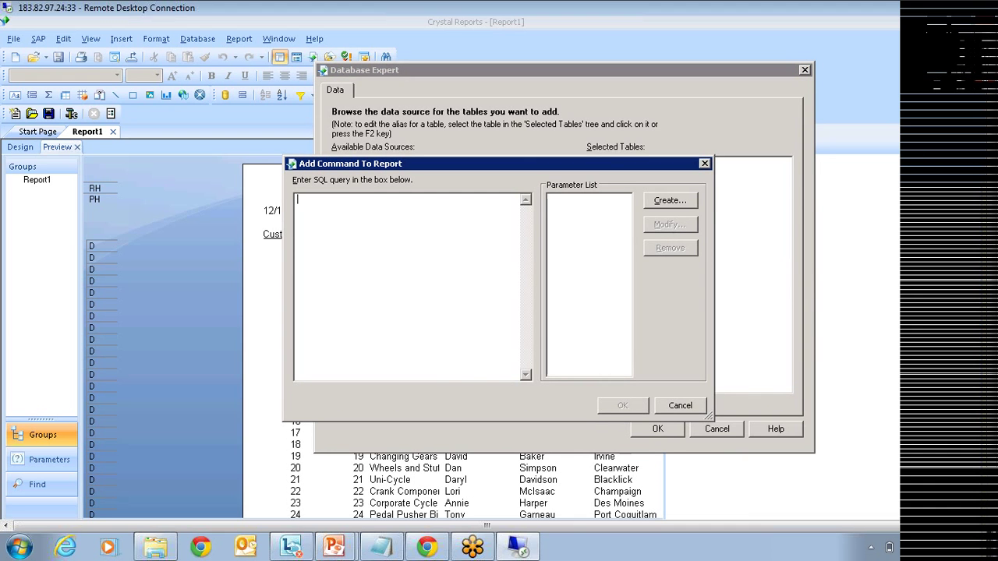
type("select ")
type("count")
key("BackSpace")
key("BackSpace")
key("BackSpace")
key("BackSpace")
key("BackSpace")
type("dist")
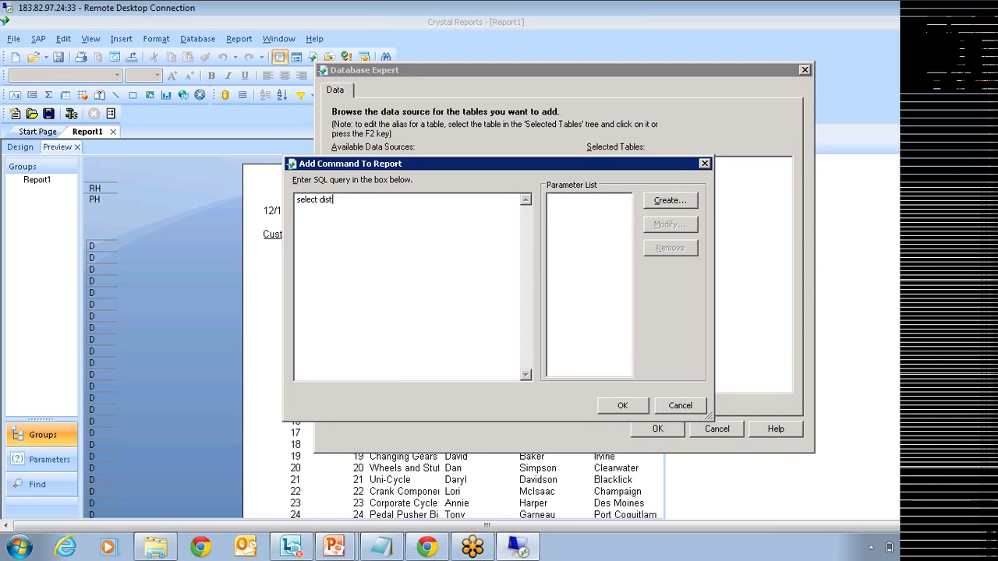
type("inct country from custm")
left_click_drag(522, 163, 530, 202)
key("BackSpace")
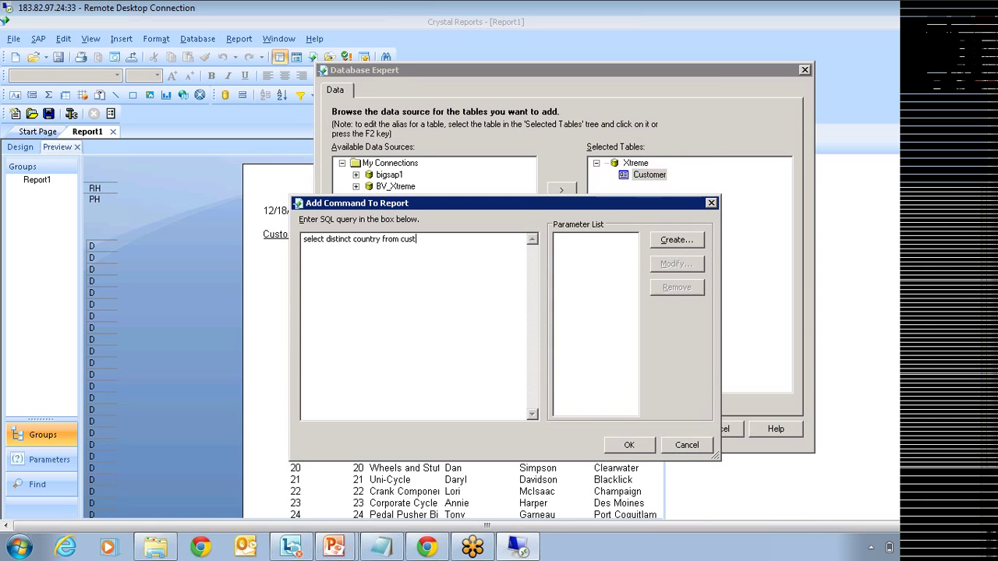
type("omer")
key("Return")
Step: Add the second line: union select 'ALL' from Customer
type("union ")
type("selec")
type("t 'AL")
type("L' from")
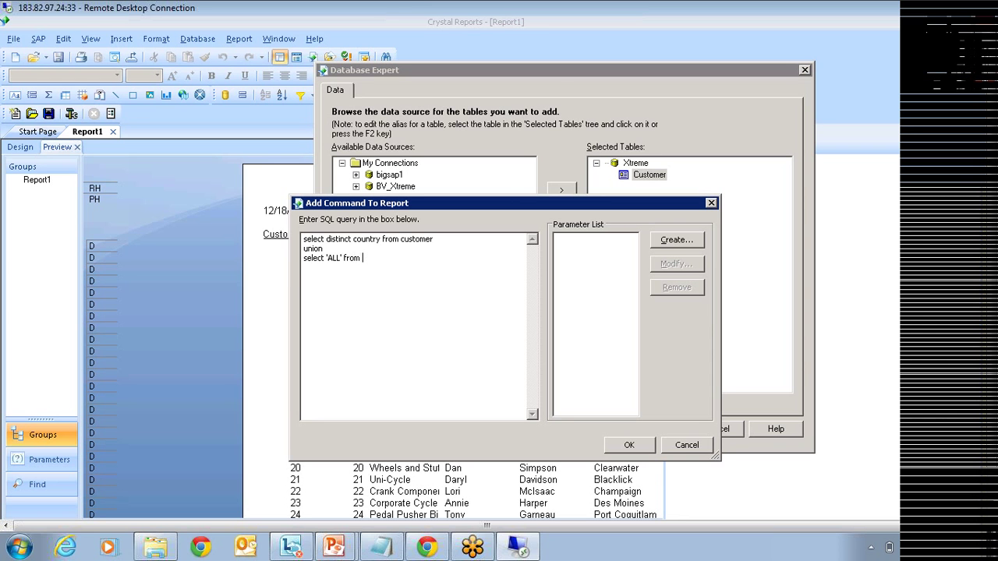
type("Customer")
key("BackSpace")
type("C")
left_click_drag(381, 239, 351, 239)
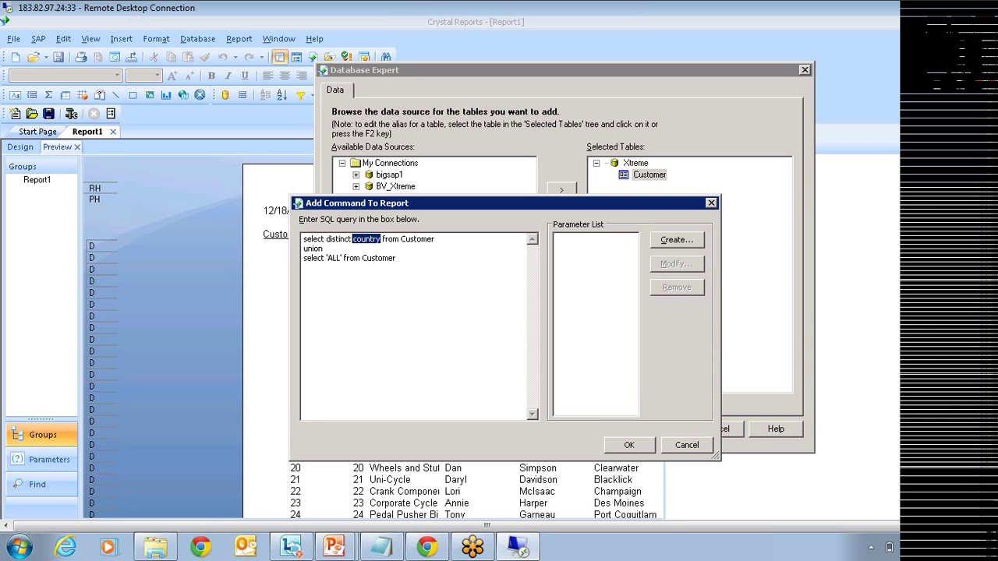
left_click_drag(344, 258, 328, 258)
left_click(397, 258)
Step: Add the command, delete its Country–country link to Customer, and dismiss the warnings
left_click(631, 445)
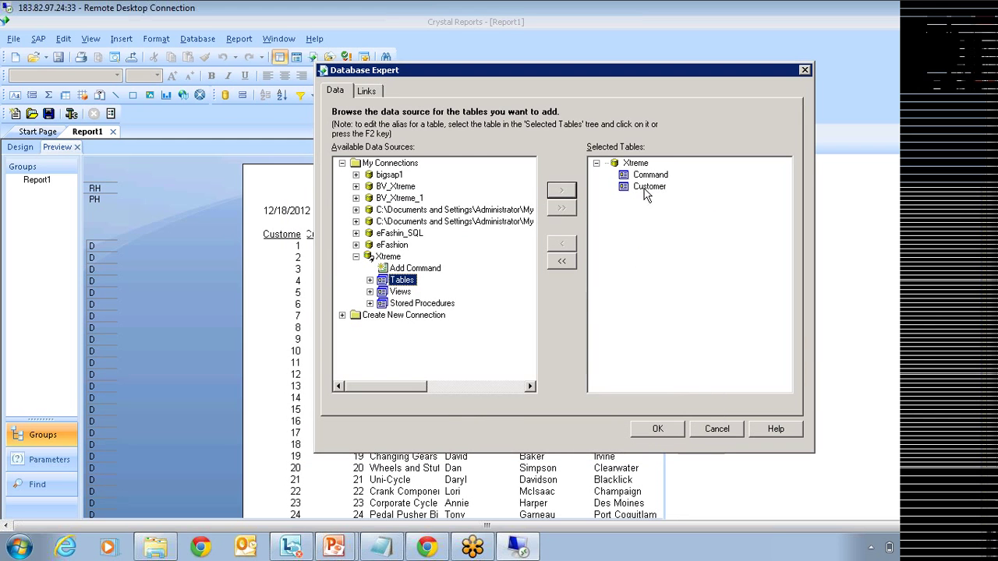
left_click(366, 90)
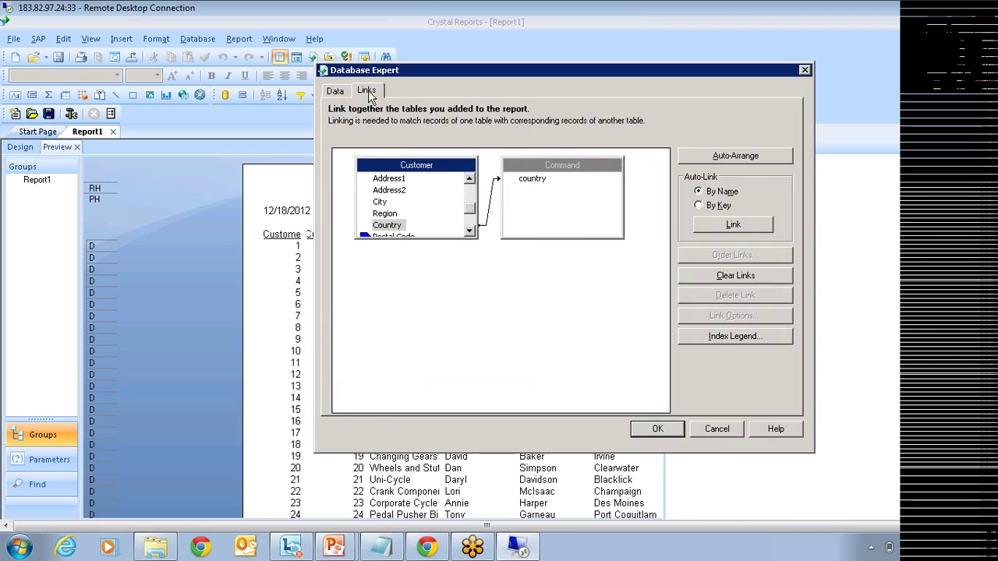
left_click(490, 202)
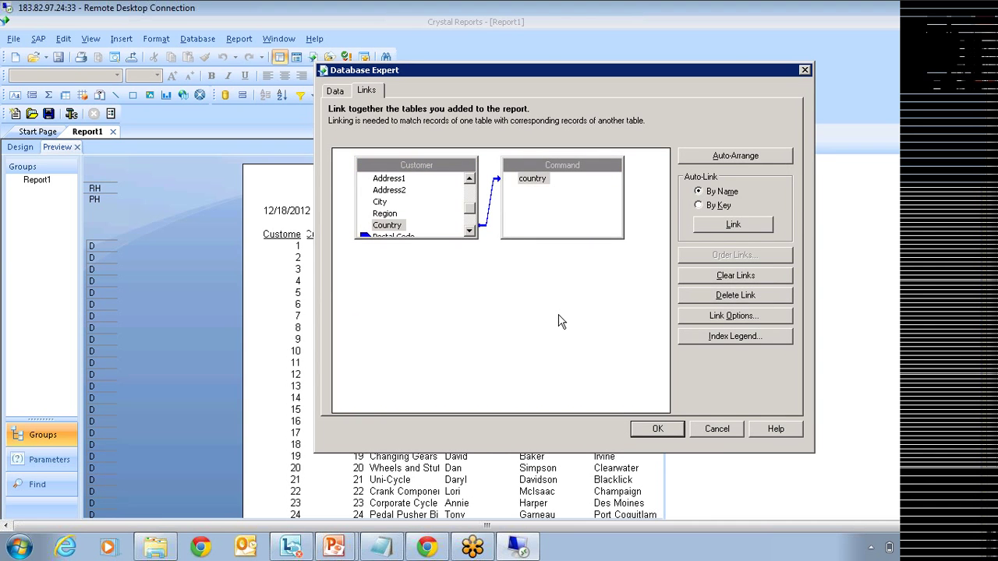
key("Delete")
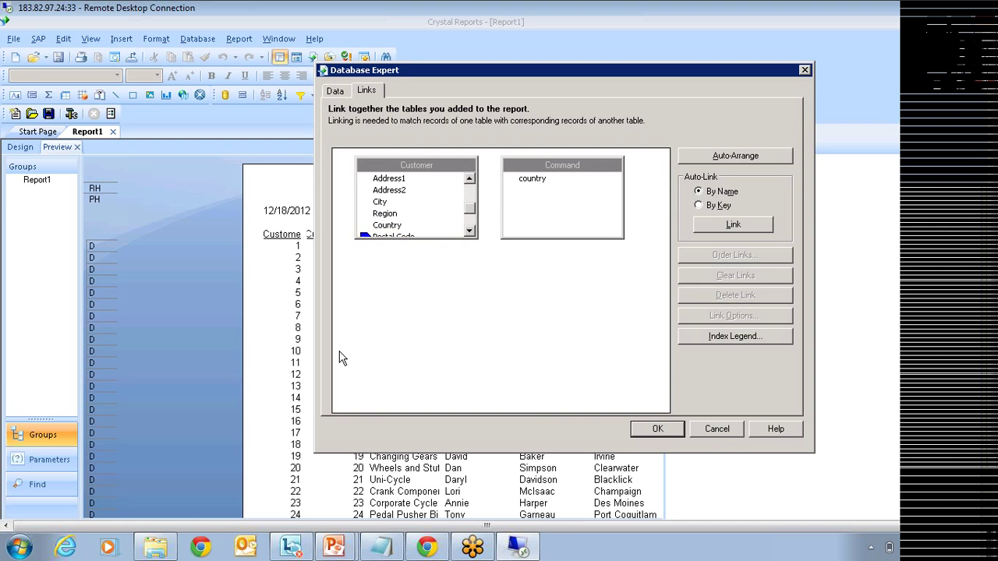
left_click(651, 429)
left_click(570, 285)
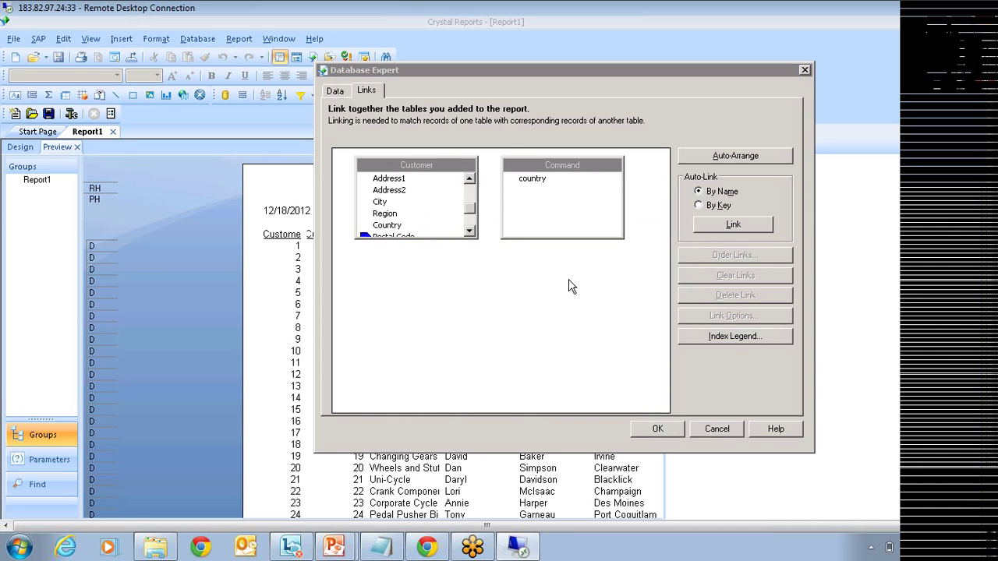
left_click(505, 315)
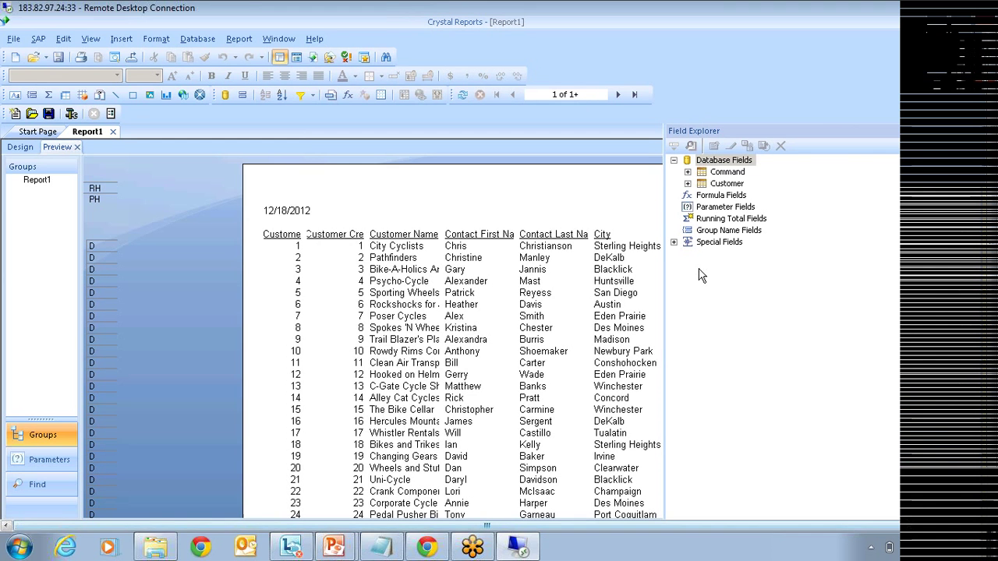
Step: Create and save a 'country' parameter with dynamic values from Command.country
right_click(720, 207)
left_click(752, 219)
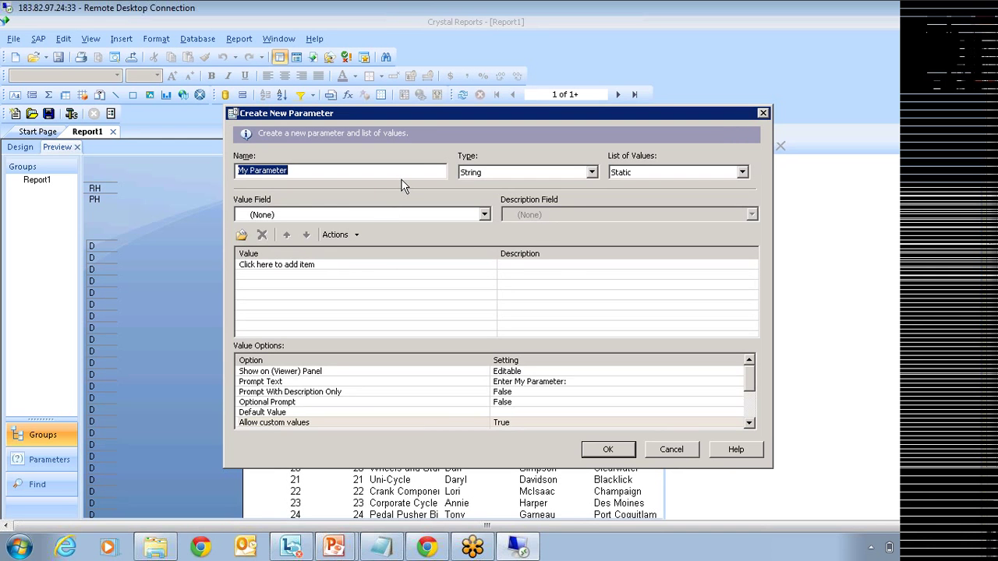
type("country")
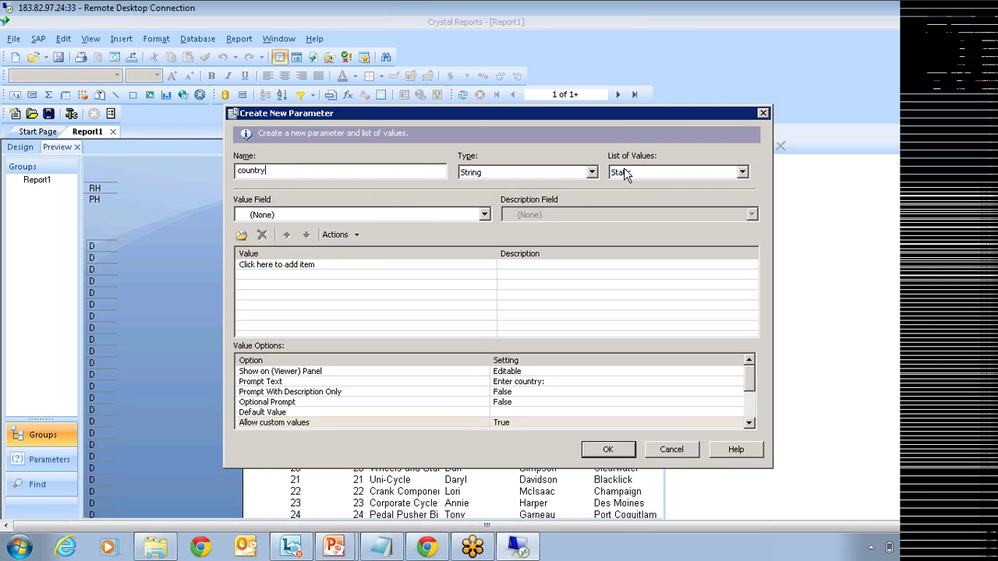
left_click(624, 173)
left_click(632, 194)
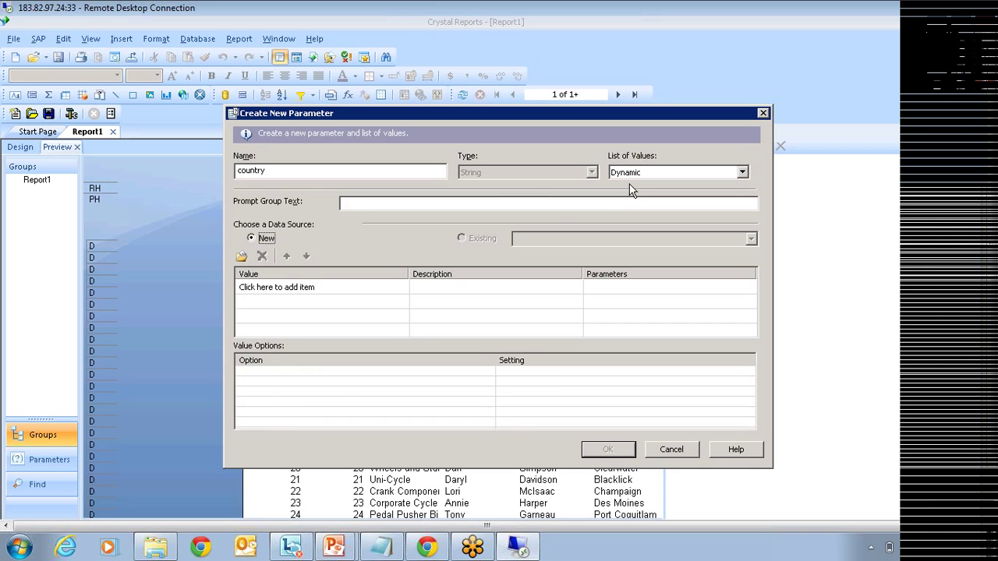
left_click(312, 287)
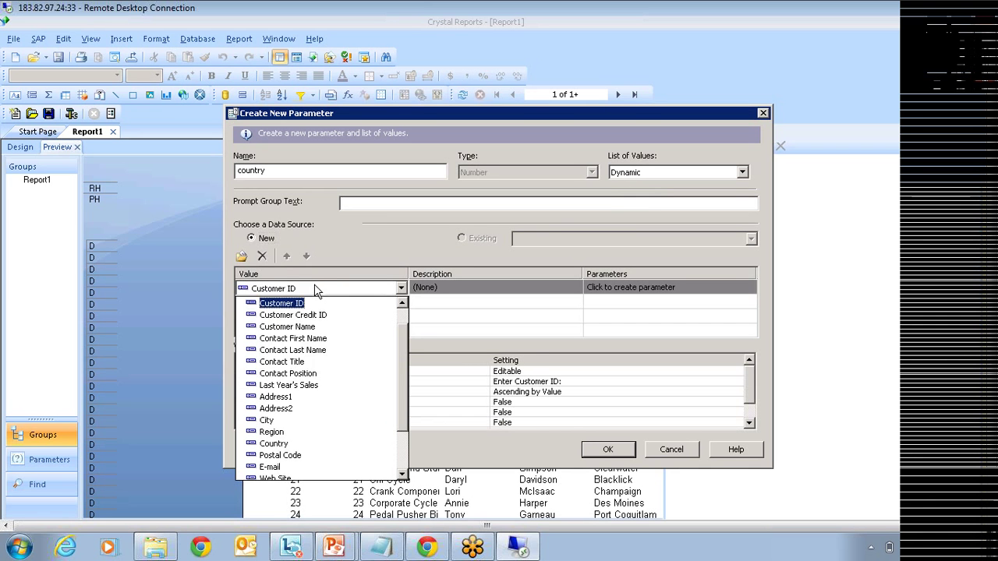
left_click_drag(402, 318, 403, 402)
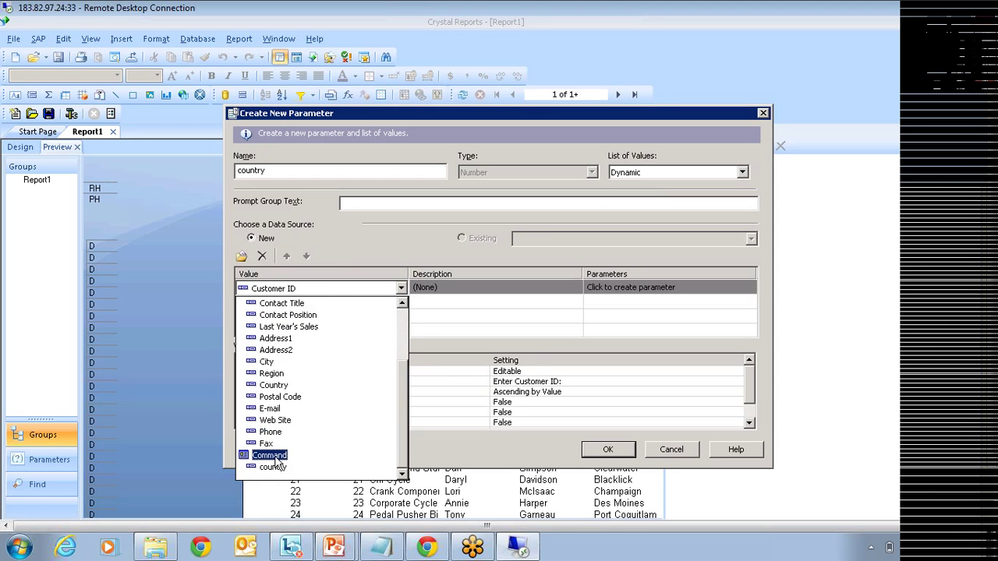
left_click(273, 467)
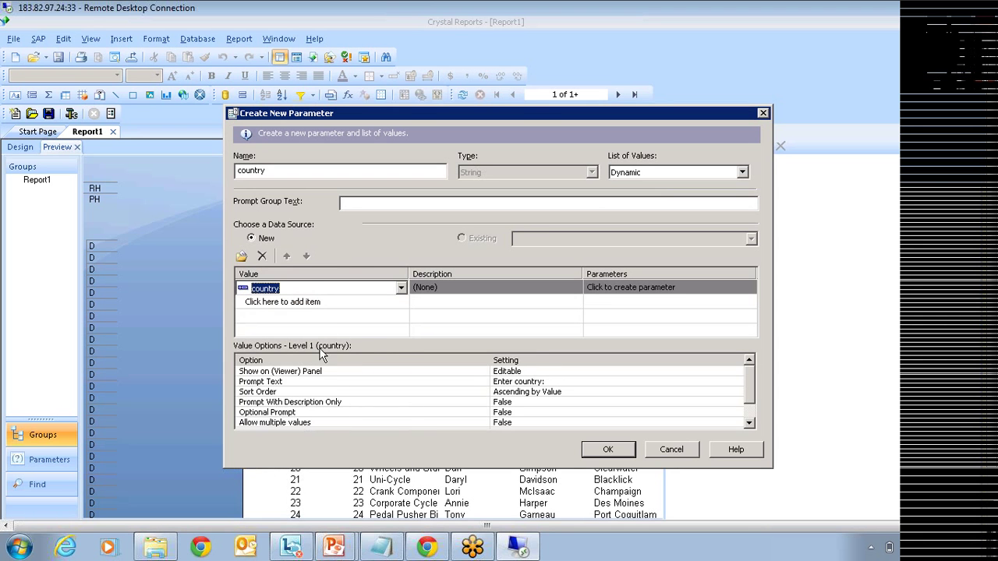
left_click(620, 288)
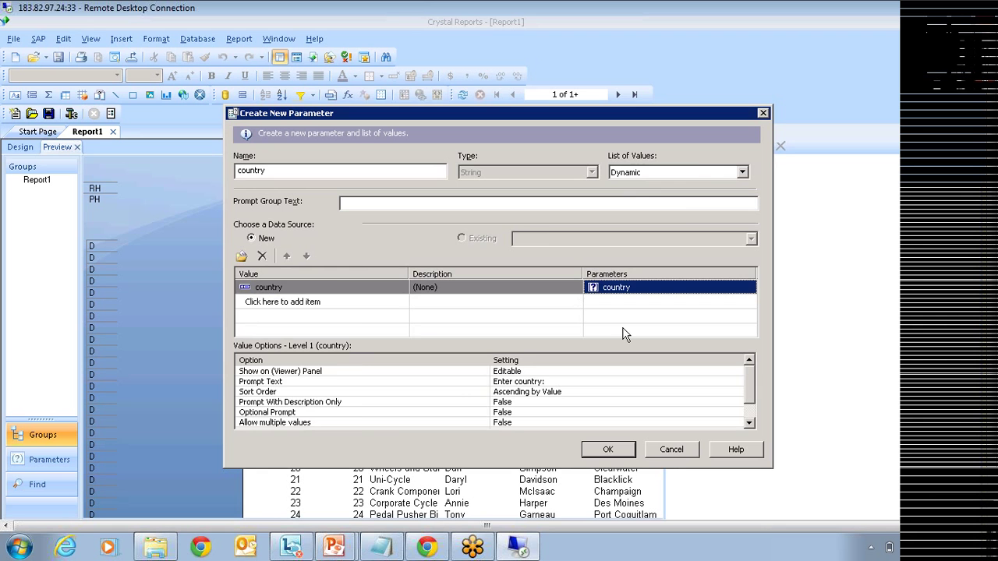
left_click(607, 449)
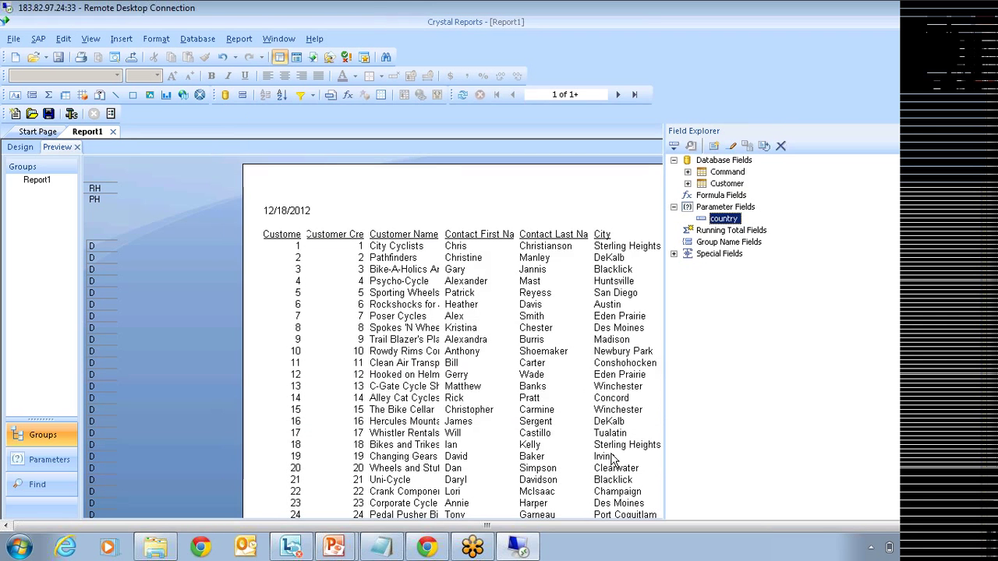
Step: Select records where Customer.Country is equal to {?country}, then open the country dropdown
left_click(300, 94)
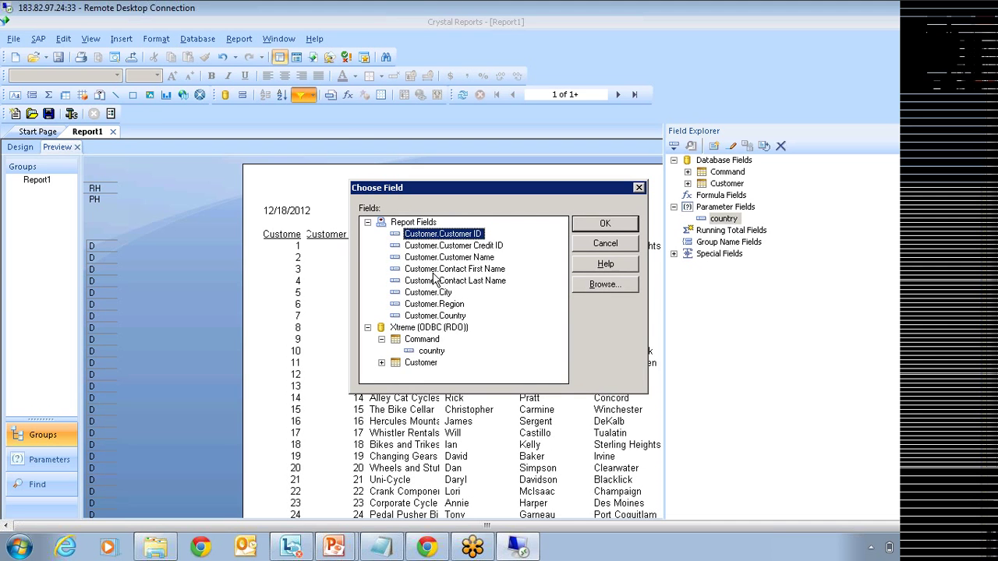
left_click(441, 317)
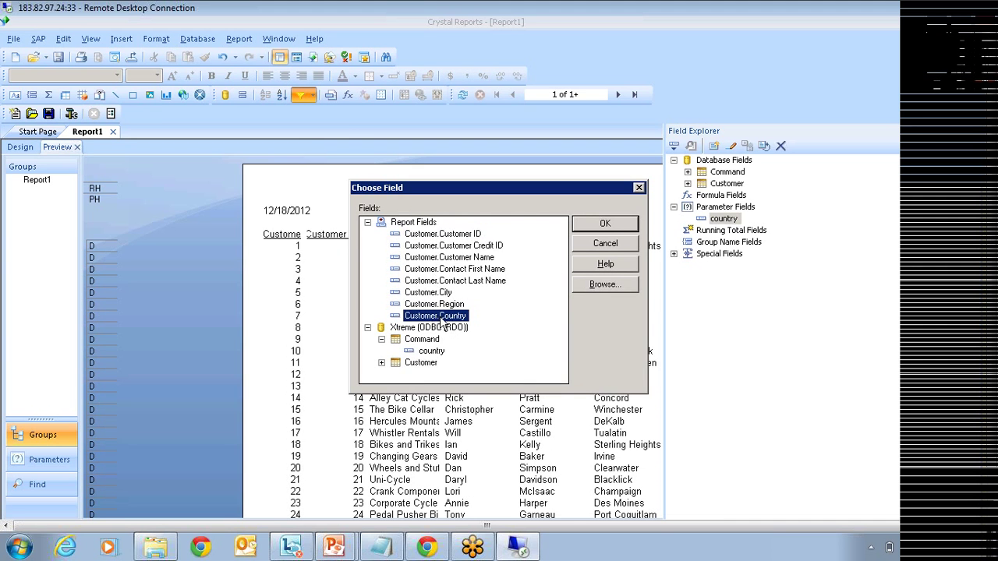
left_click(598, 226)
left_click(343, 205)
left_click(310, 227)
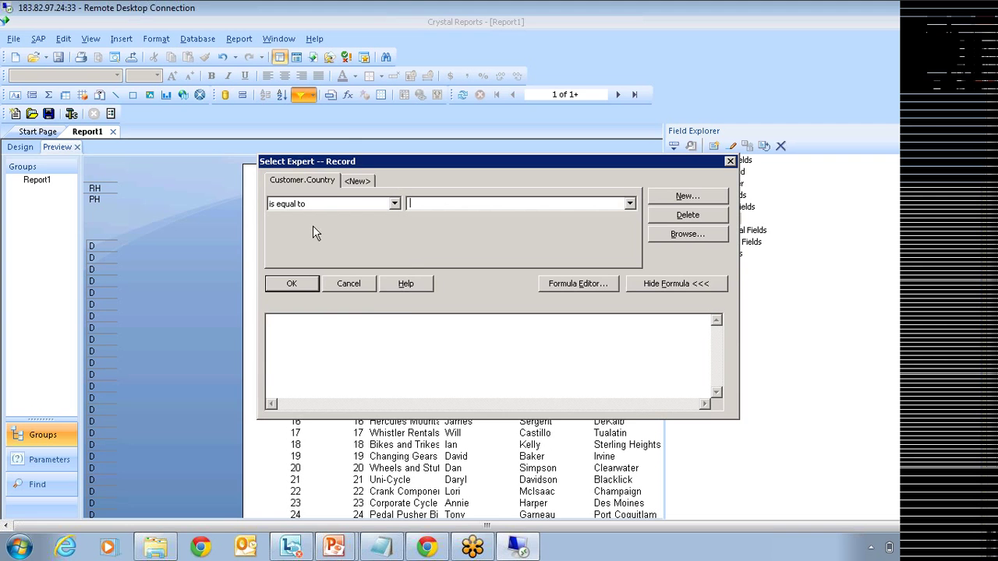
left_click(629, 204)
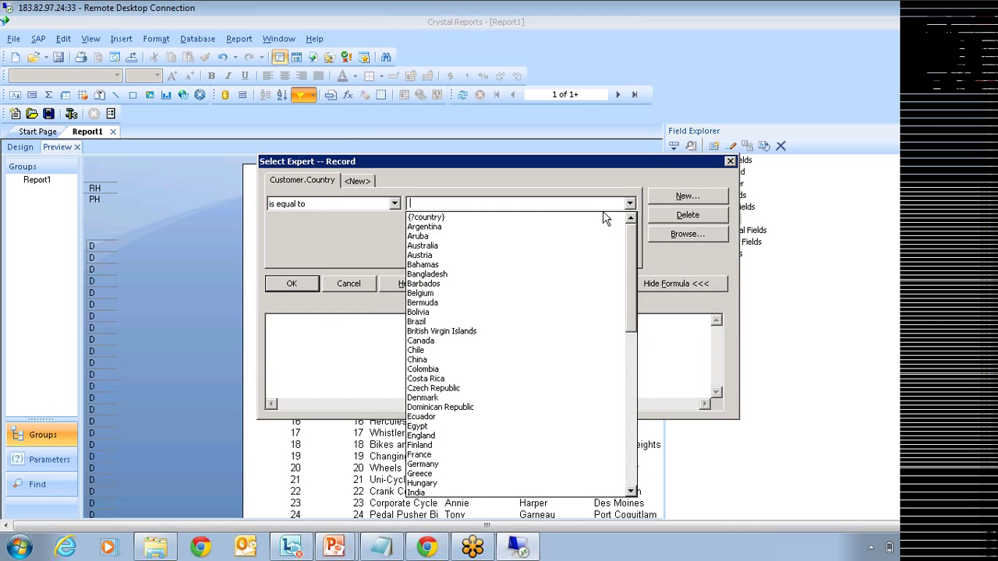
left_click(437, 216)
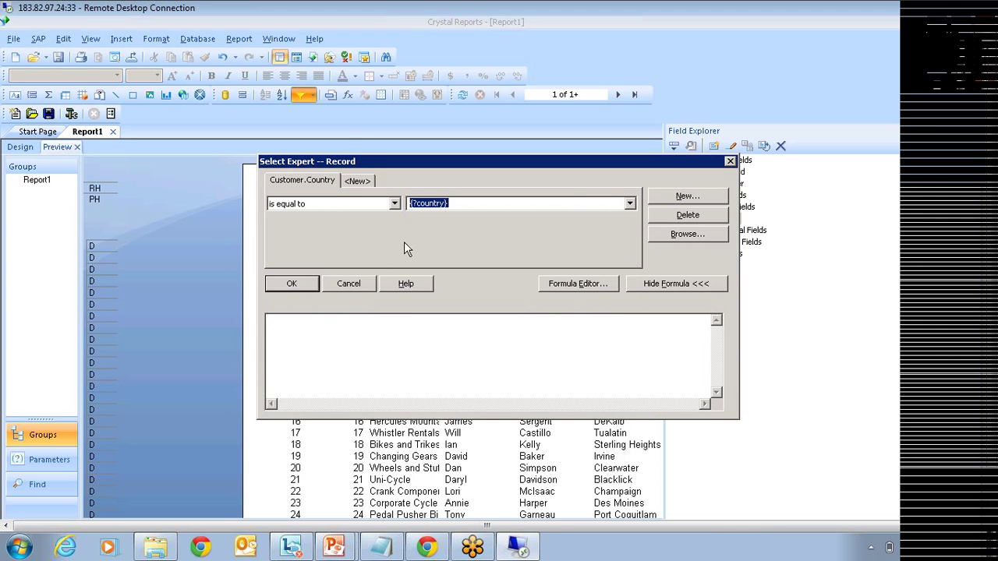
left_click(314, 283)
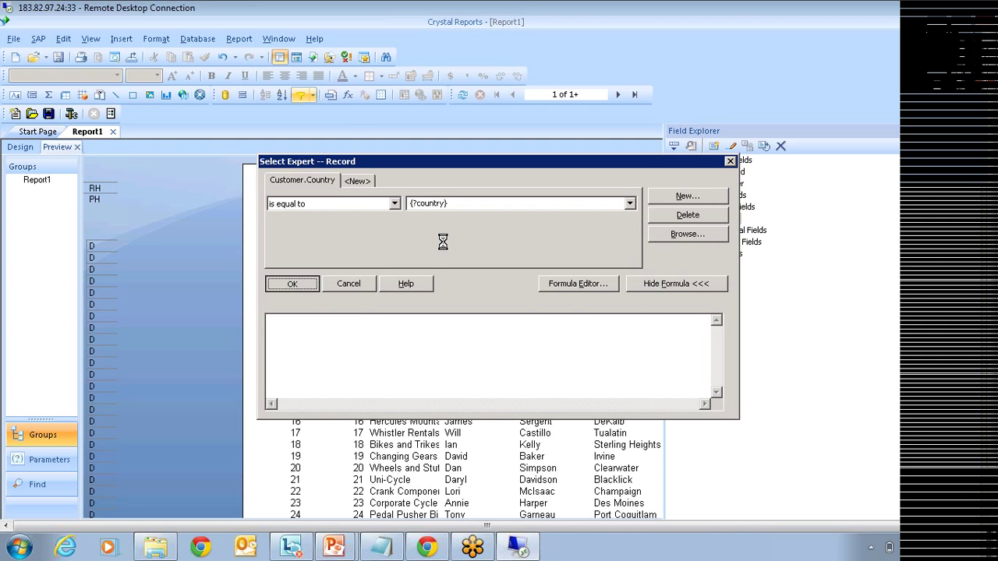
left_click(462, 162)
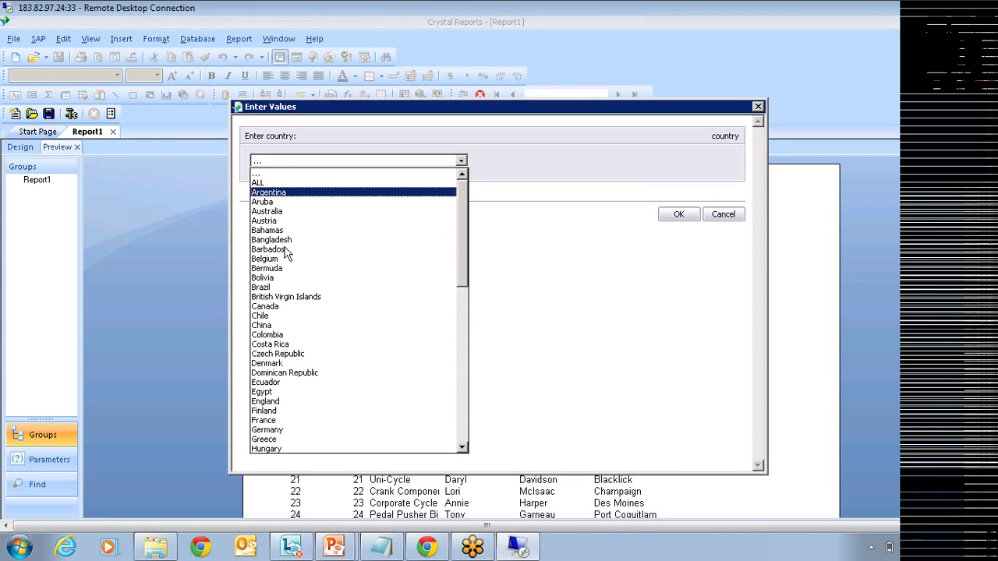
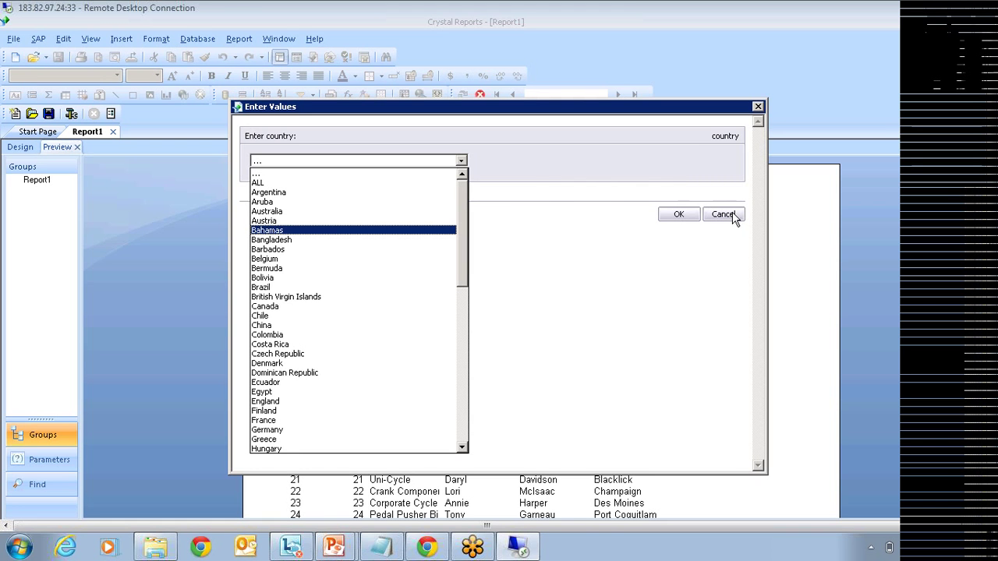
Step: Cancel the country prompt, clear the Select Expert record filter, and refresh the report unfiltered
left_click(724, 215)
left_click(724, 215)
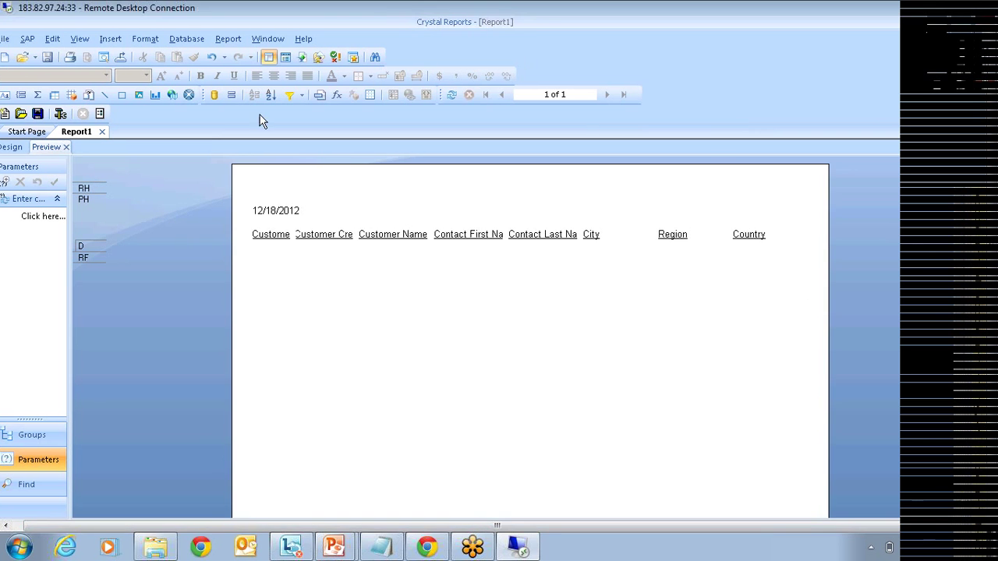
left_click(290, 95)
left_click(278, 286)
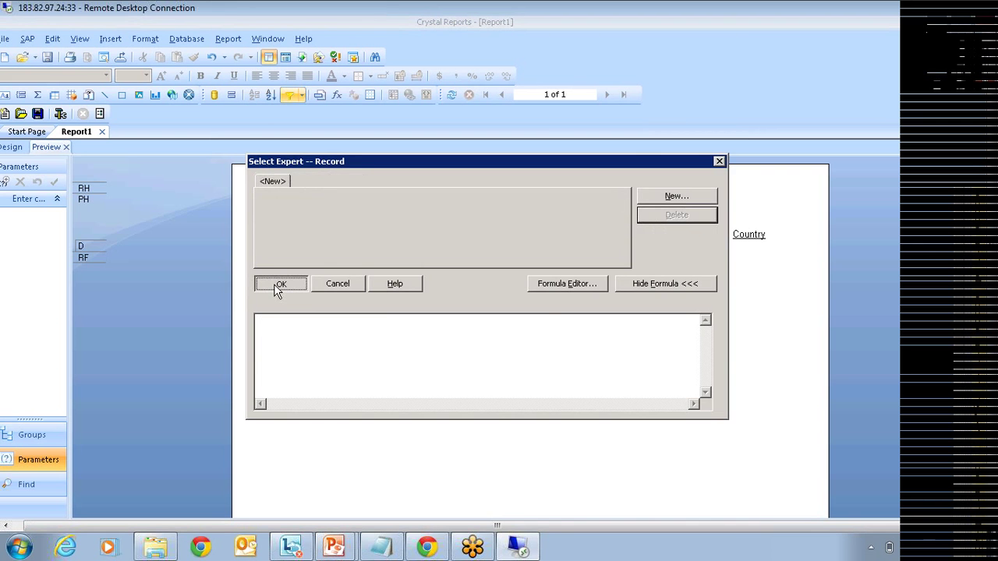
left_click(530, 307)
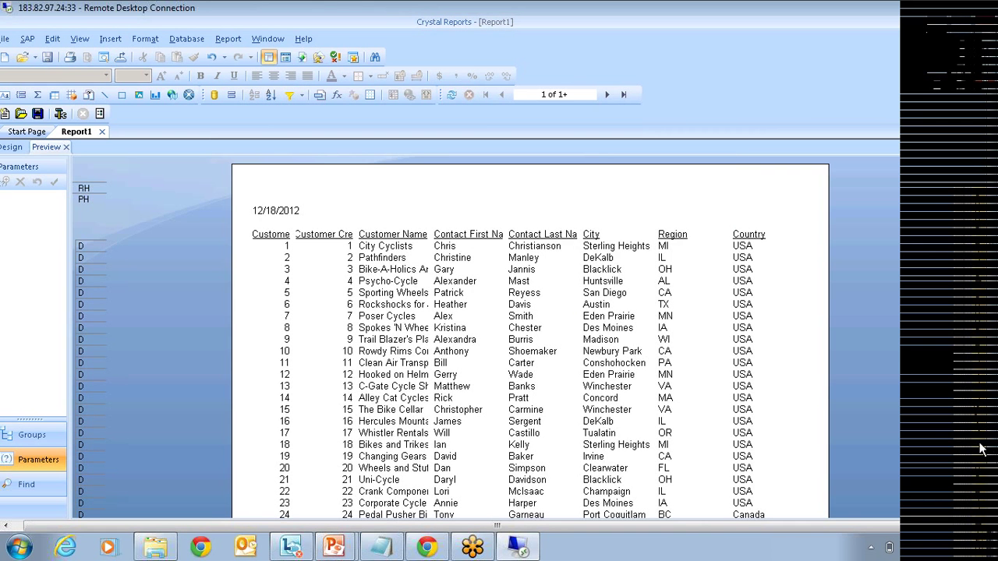
Step: Delete the old 'country' parameter from Field Explorer
left_click(714, 219)
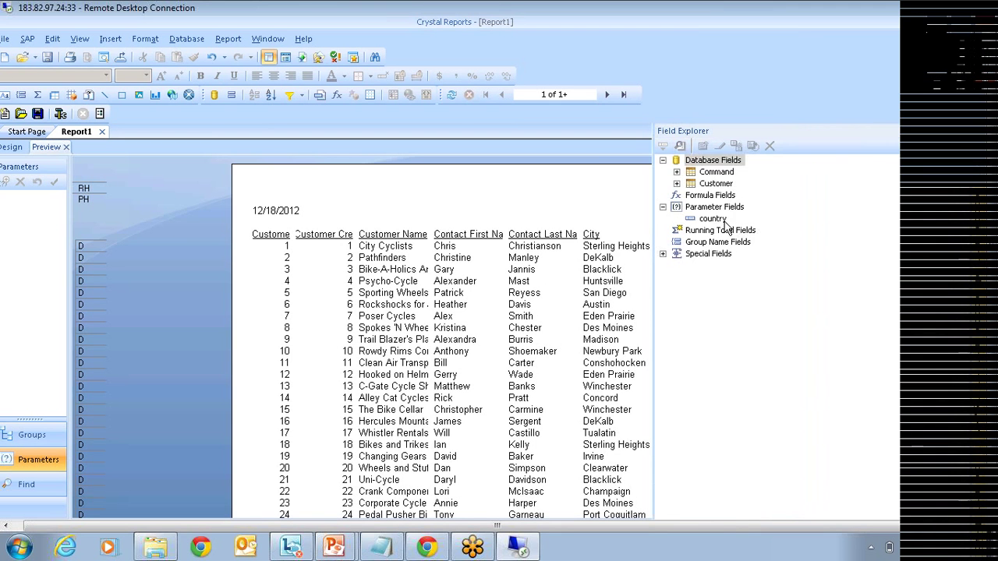
right_click(715, 220)
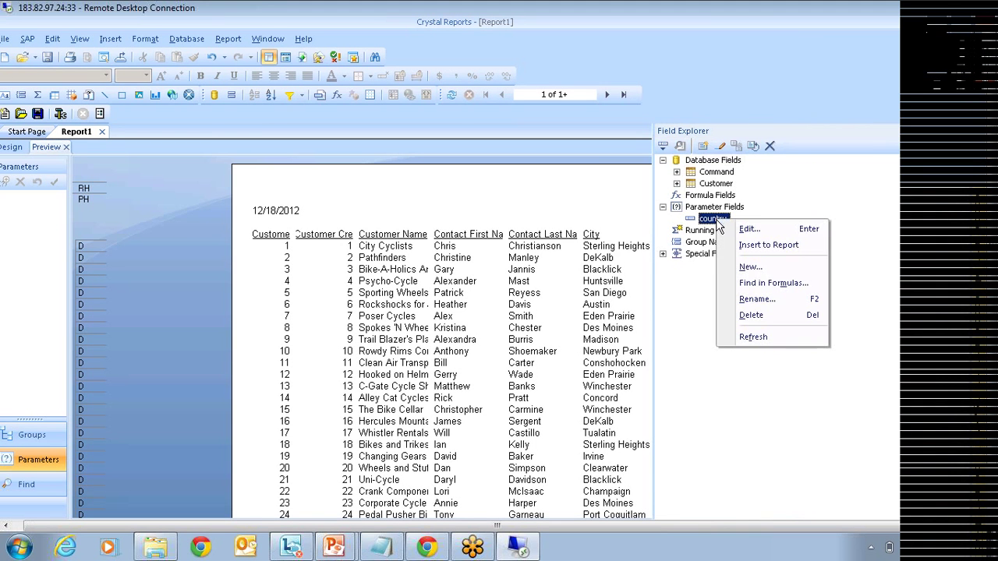
left_click(750, 315)
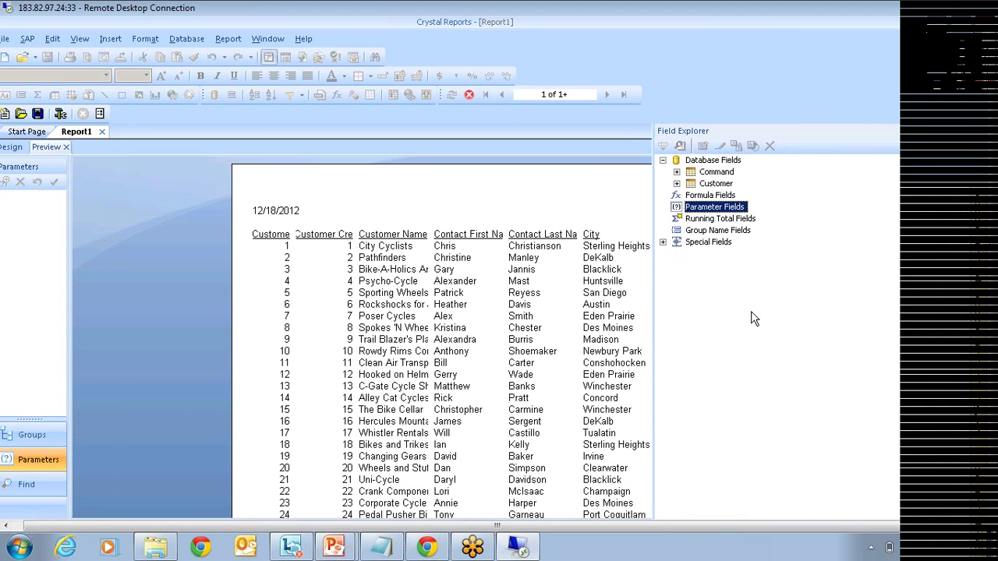
Step: Remove the Command table in Database Expert, leaving Customer as the only table
right_click(706, 159)
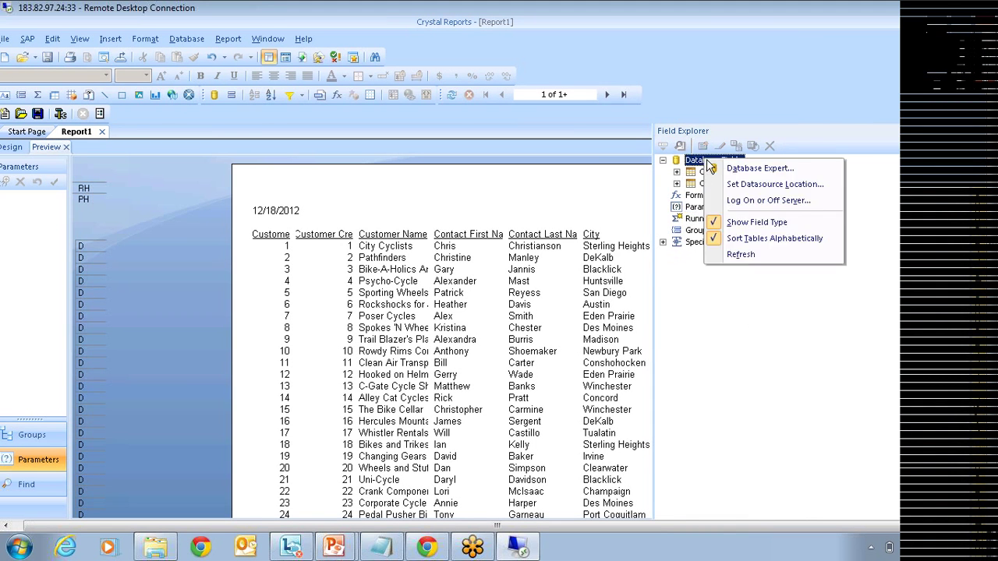
left_click(745, 184)
left_click(639, 175)
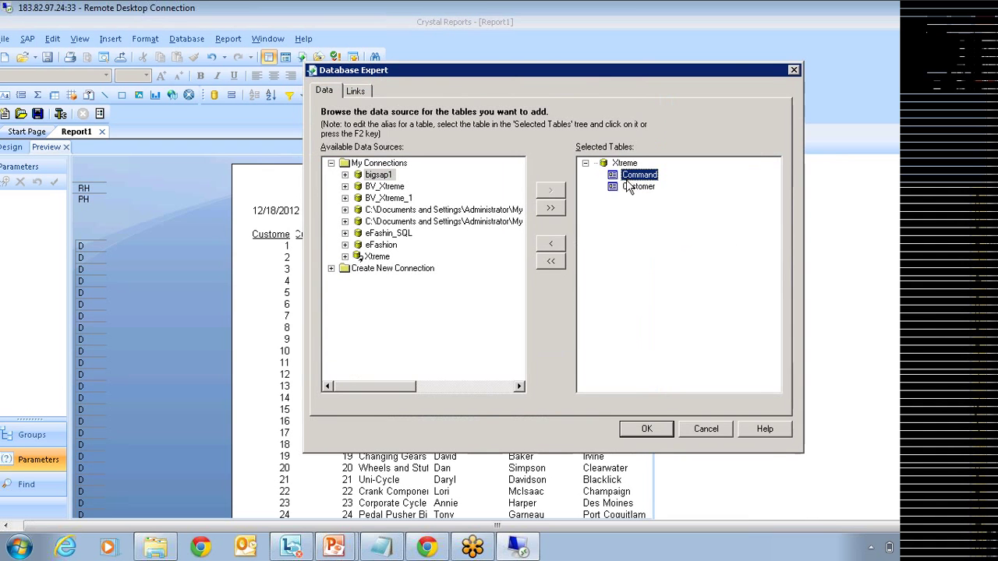
left_click(550, 244)
left_click(646, 428)
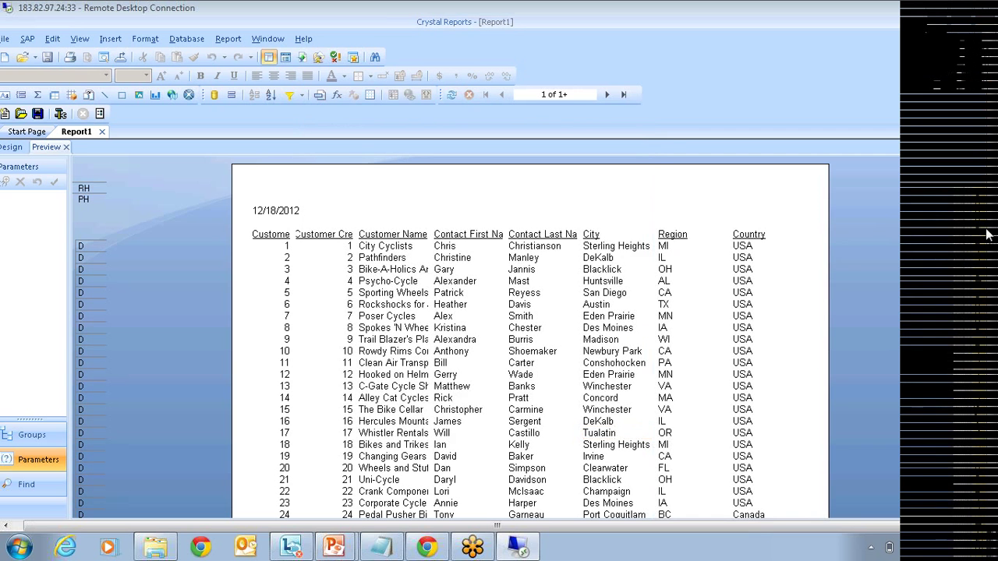
mouse_move(978, 234)
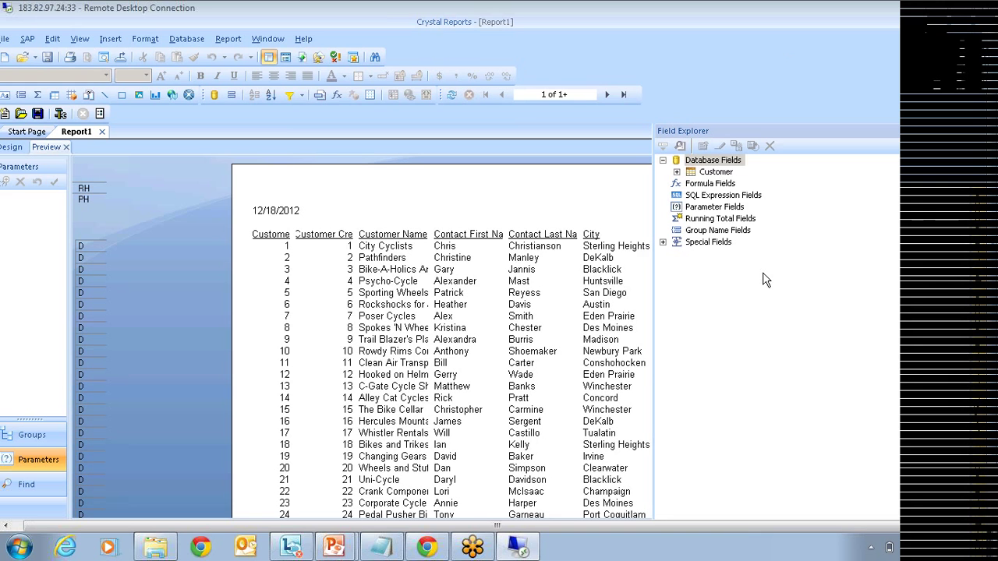
Step: Create a new parameter named 'Country' with a dynamic value list using the Country field
right_click(716, 208)
left_click(749, 217)
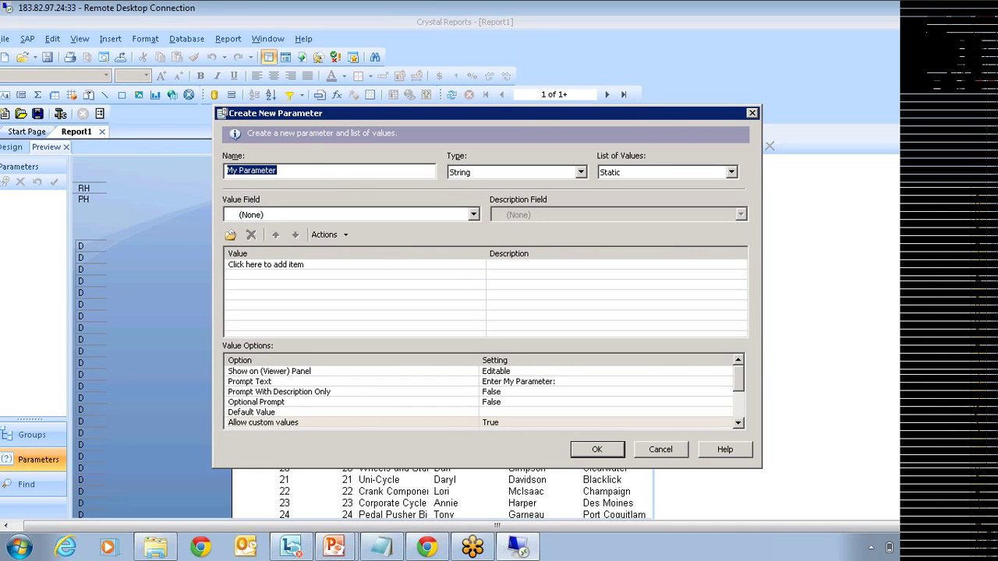
type("Country")
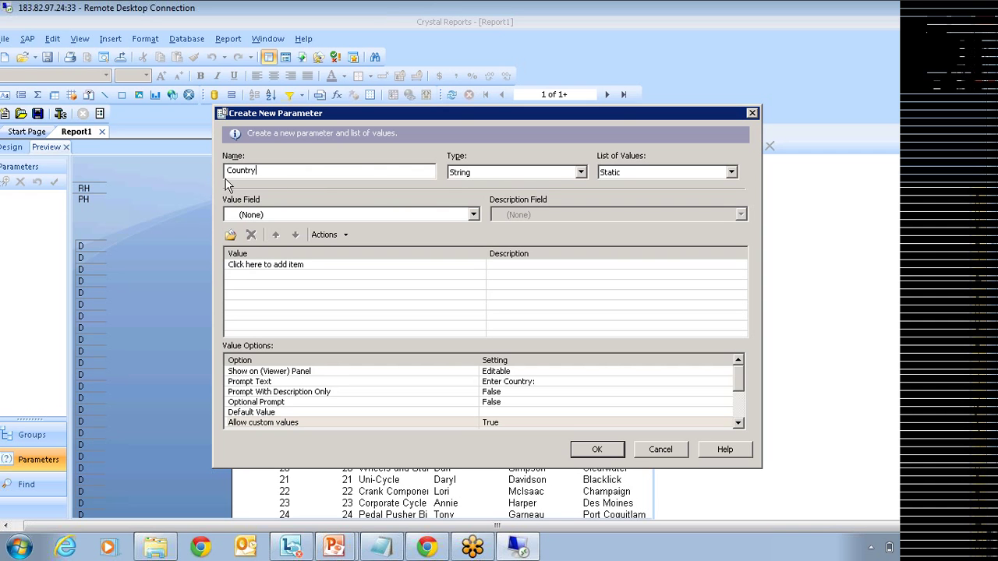
left_click(633, 174)
left_click(628, 187)
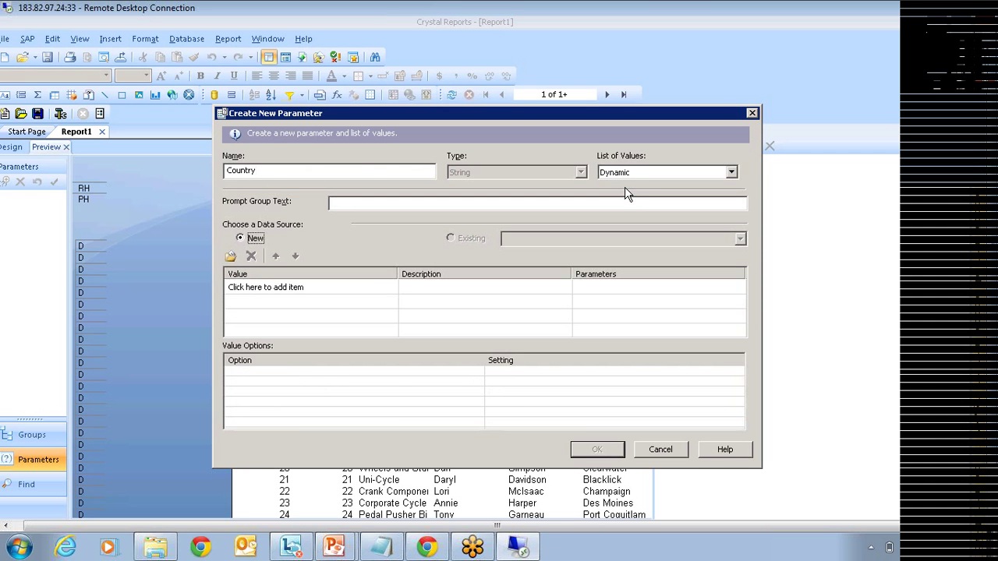
left_click(310, 289)
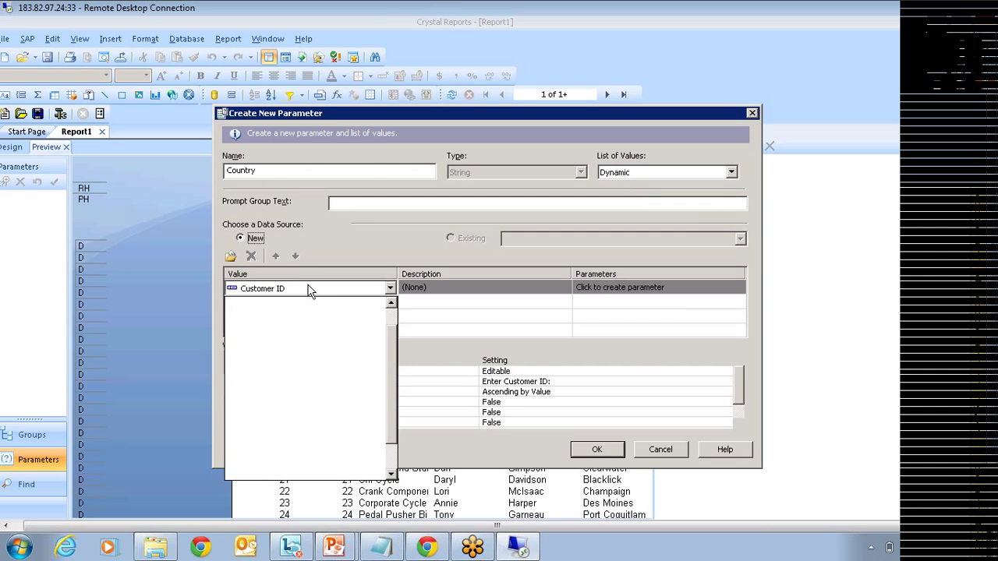
left_click(261, 443)
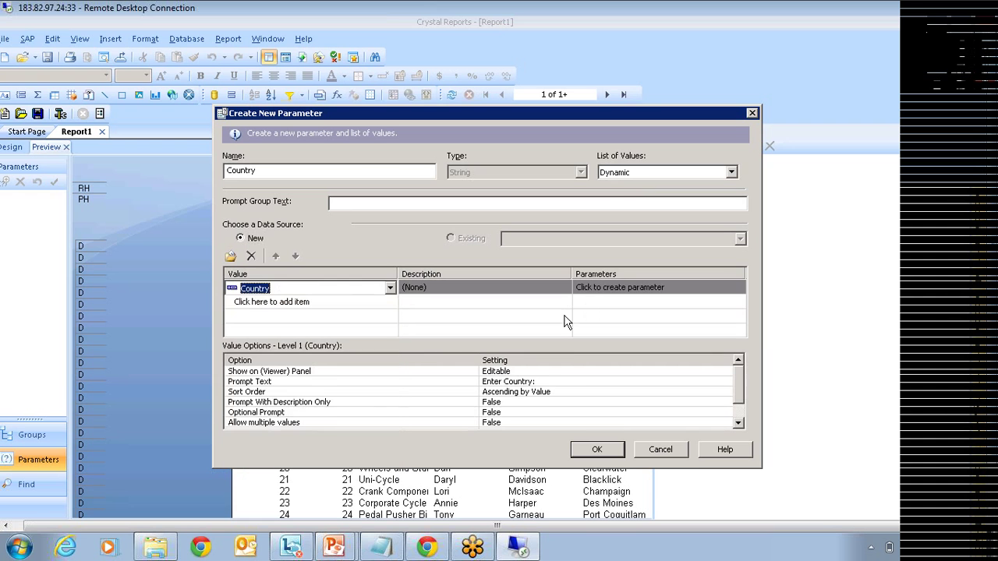
left_click(598, 295)
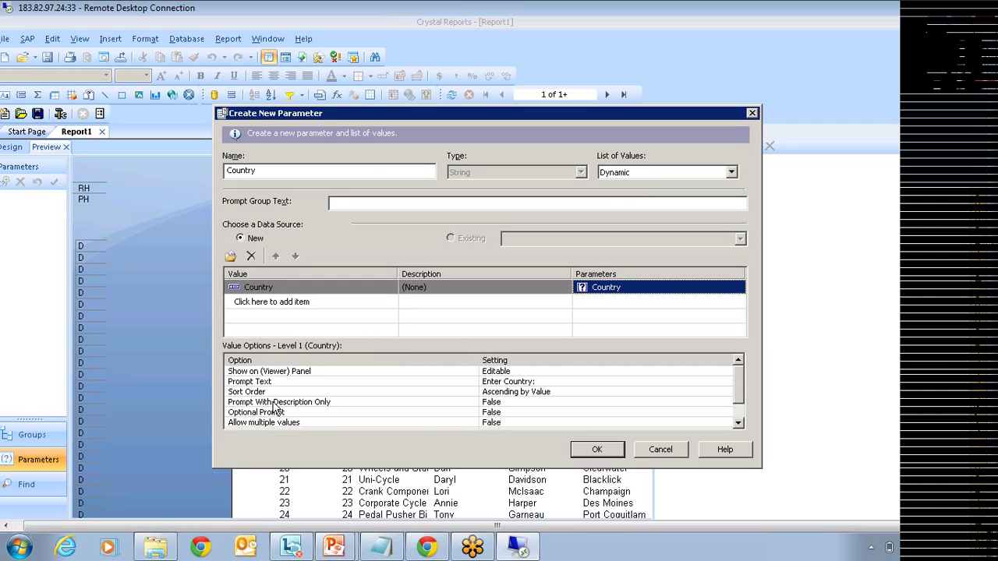
Step: Set the Country parameter's Optional Prompt to True and finish creating it
left_click(490, 413)
key("Up")
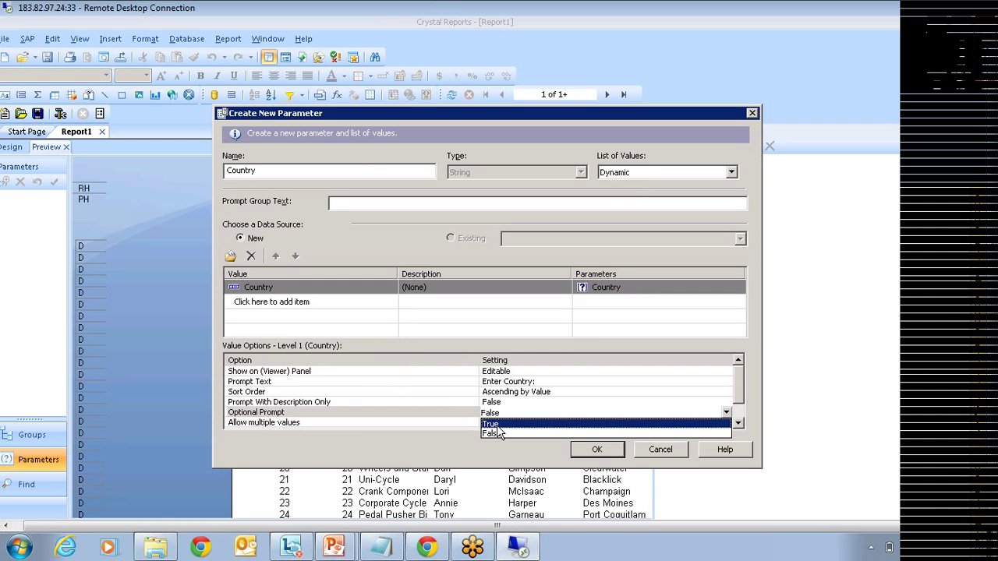
key("Return")
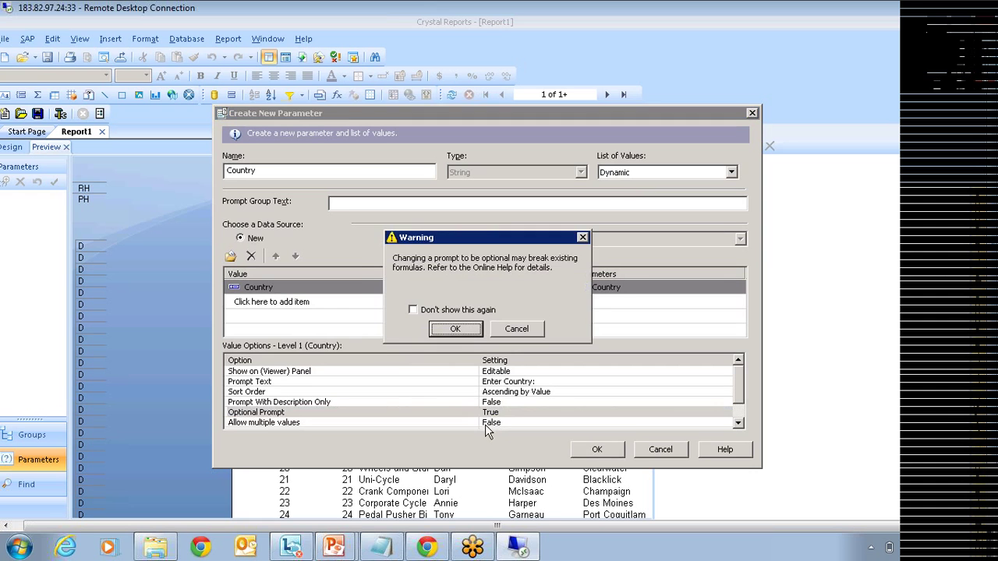
left_click(468, 328)
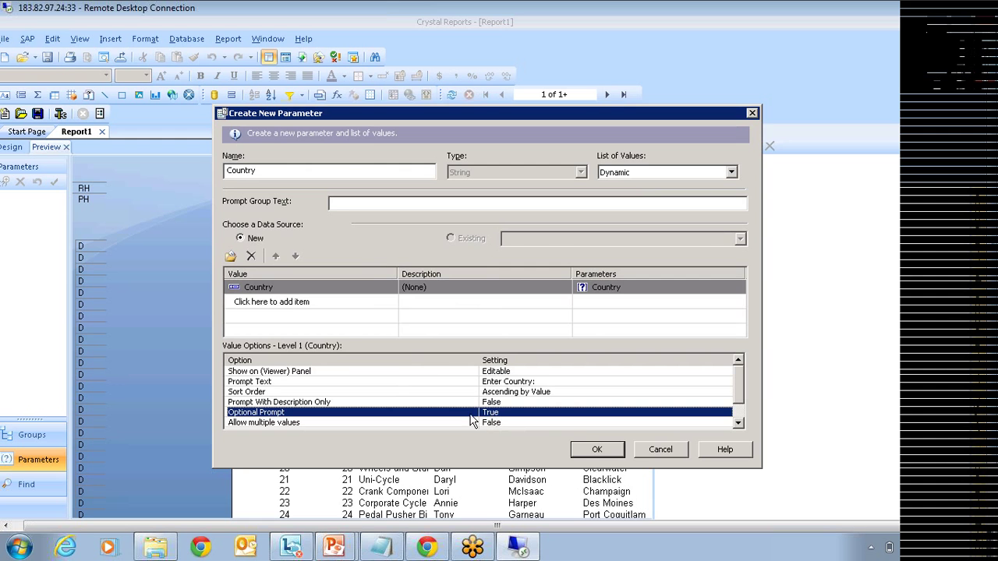
left_click(598, 451)
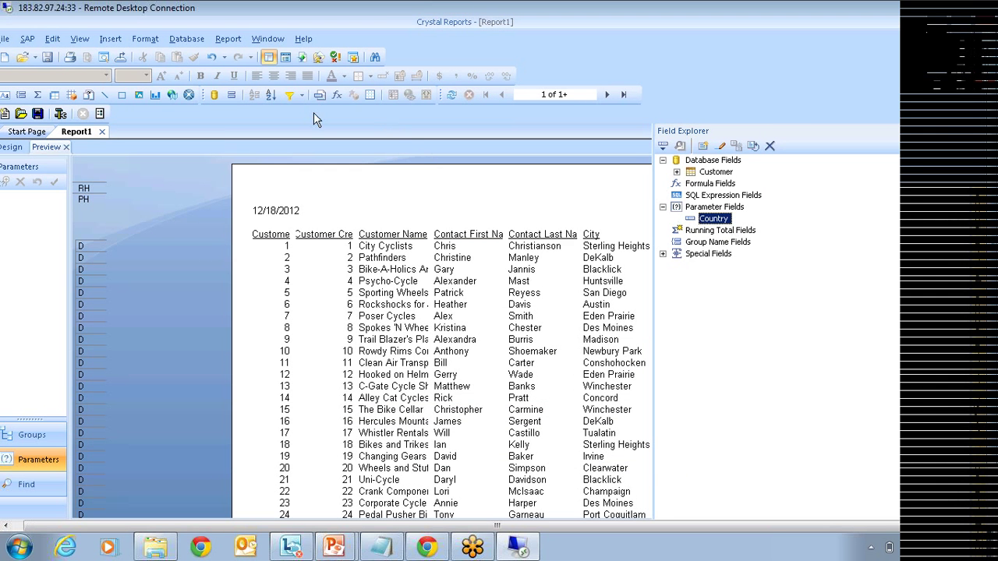
Step: Filter records so Customer.Country is equal to {?Country}
left_click(290, 95)
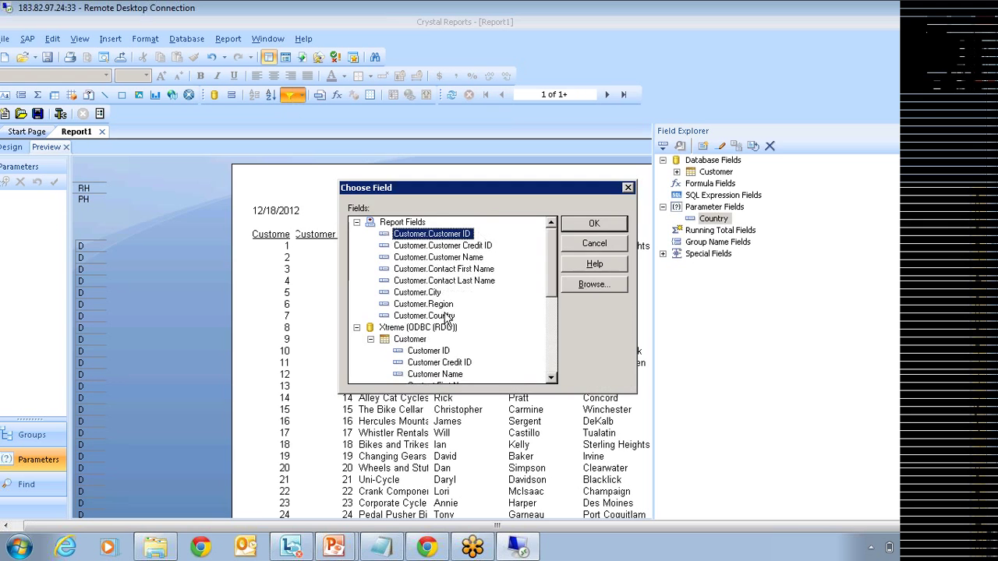
left_click(441, 316)
left_click(594, 226)
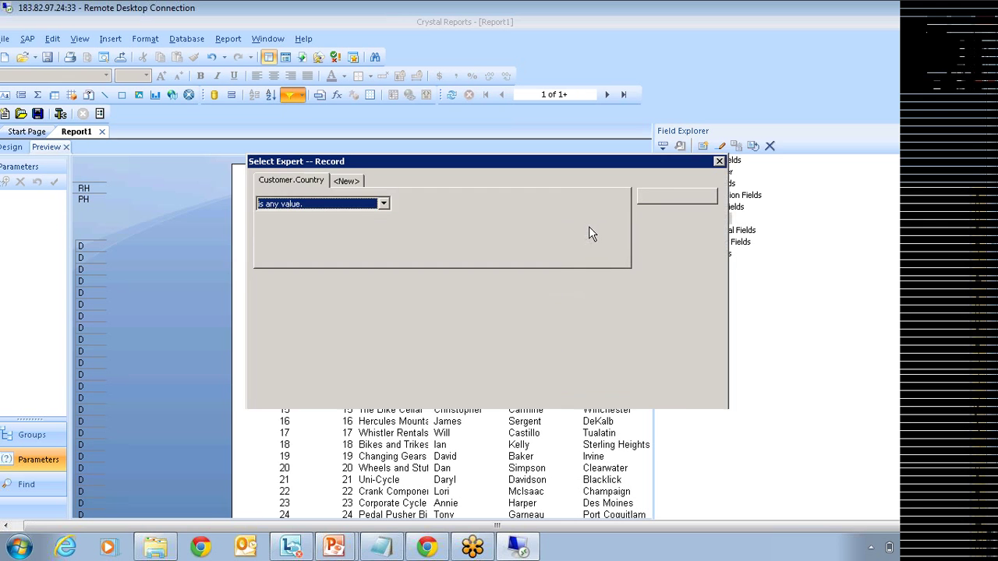
left_click(322, 204)
left_click(331, 226)
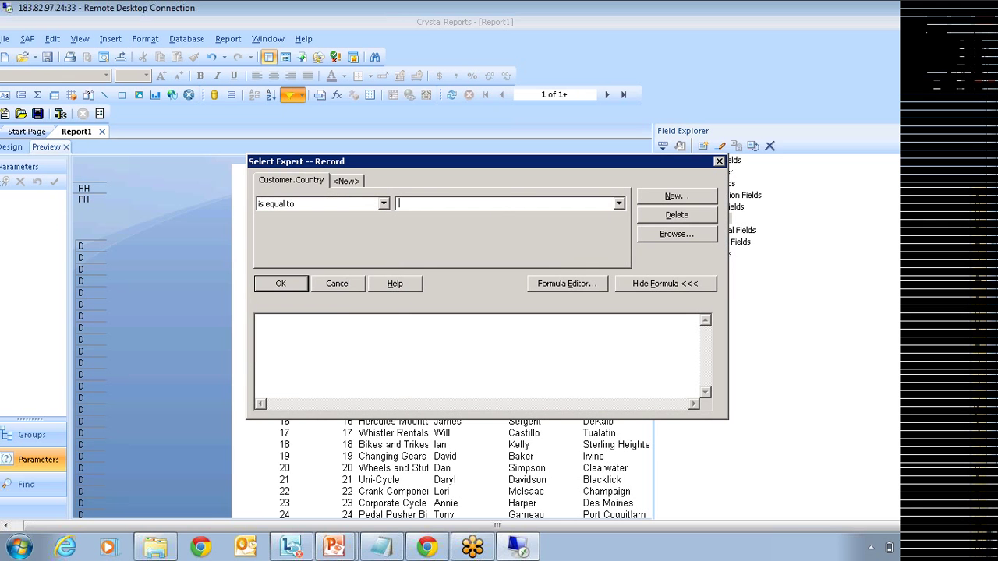
left_click(618, 203)
left_click(461, 212)
left_click(290, 285)
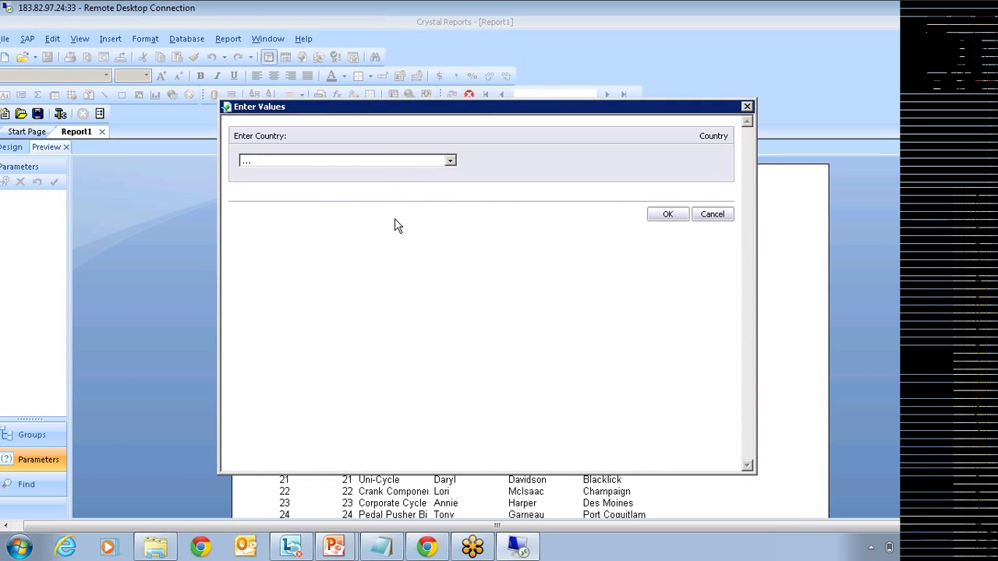
Step: Leave the Country prompt blank and run the report showing all customers
left_click(432, 162)
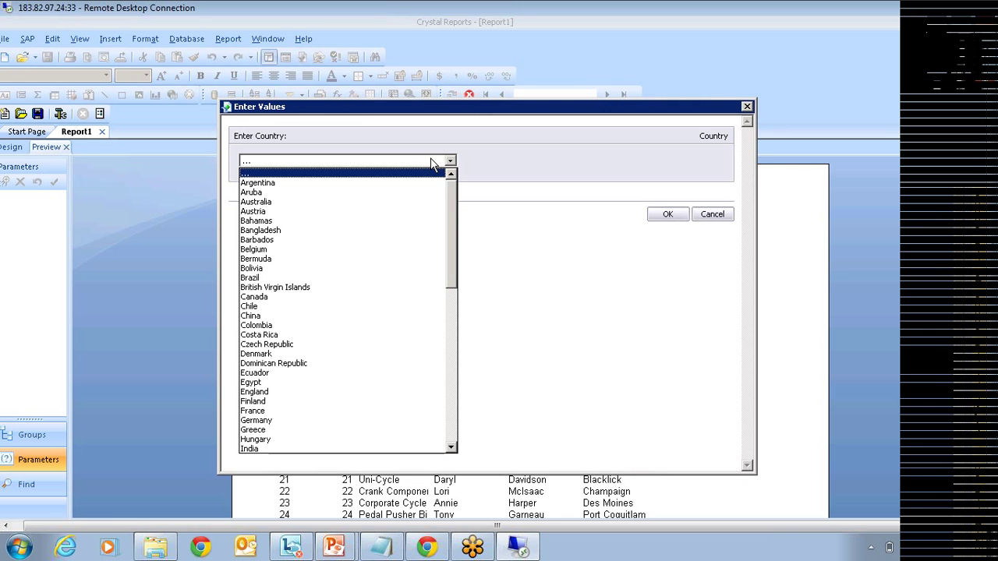
left_click(565, 176)
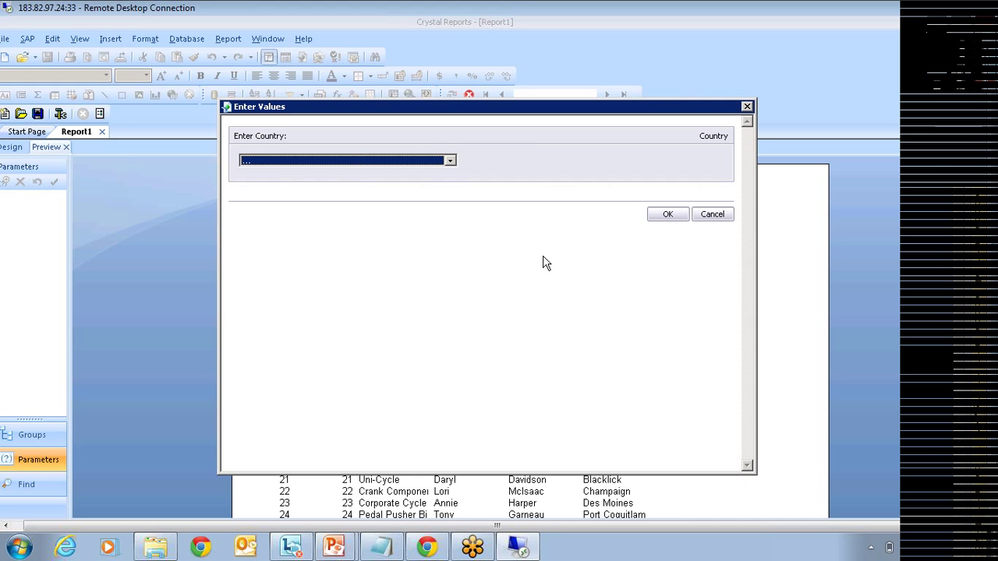
left_click(672, 216)
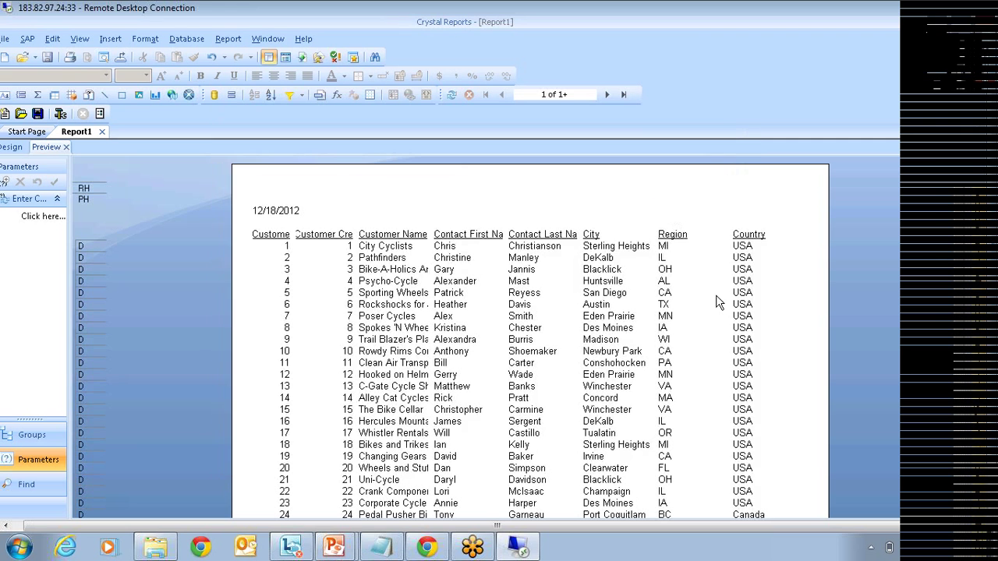
Step: Check the Country values in the full customer list, paging through to page 3
left_click(765, 304)
left_click(765, 297)
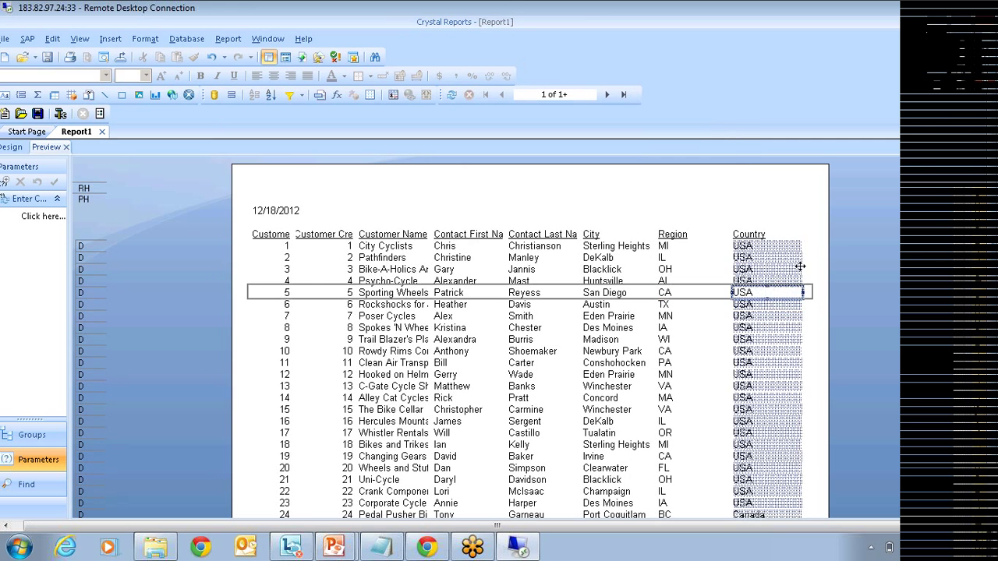
scroll(762, 311, "down", 1)
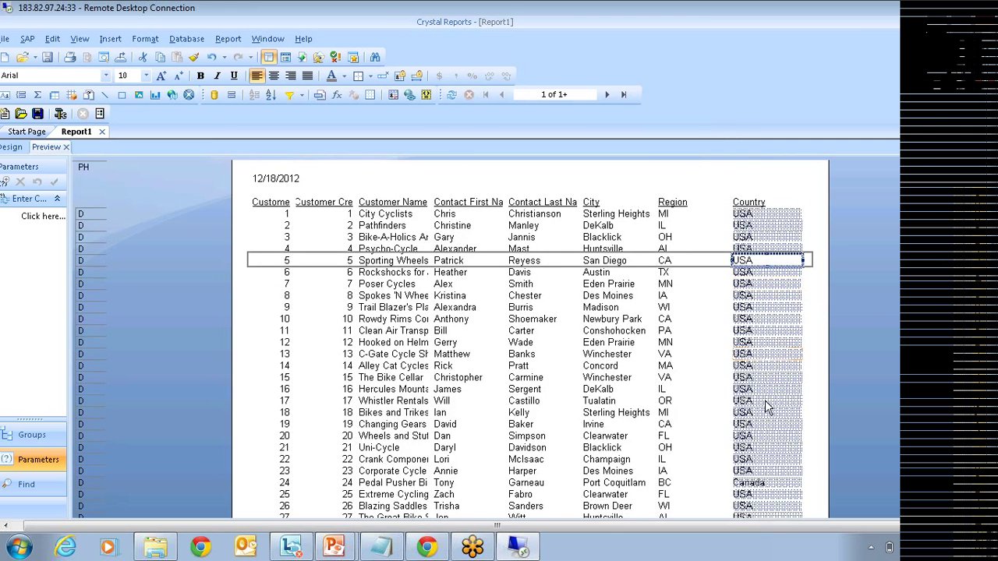
scroll(771, 413, "down", 1)
scroll(781, 439, "down", 1)
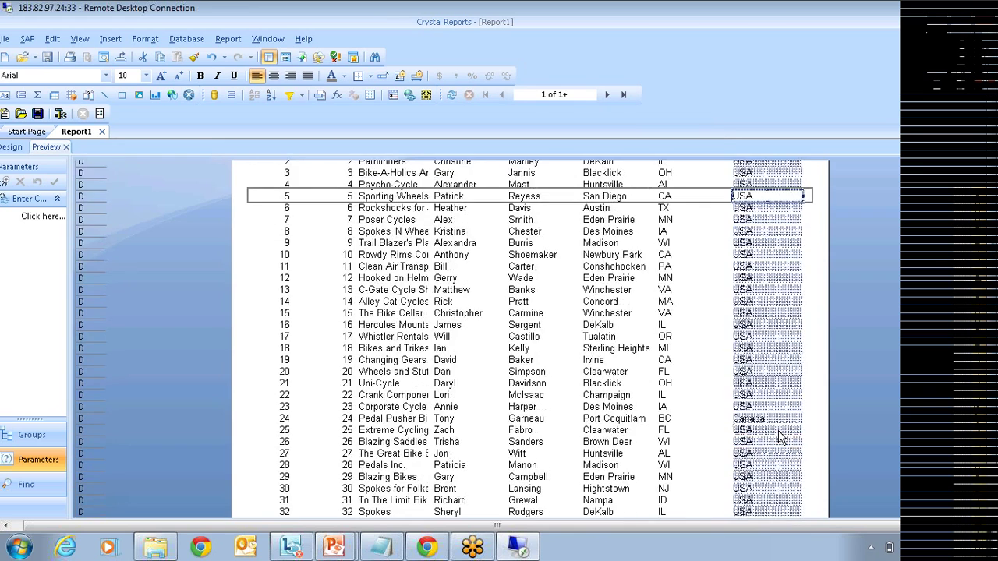
scroll(779, 441, "down", 1)
scroll(777, 442, "down", 4)
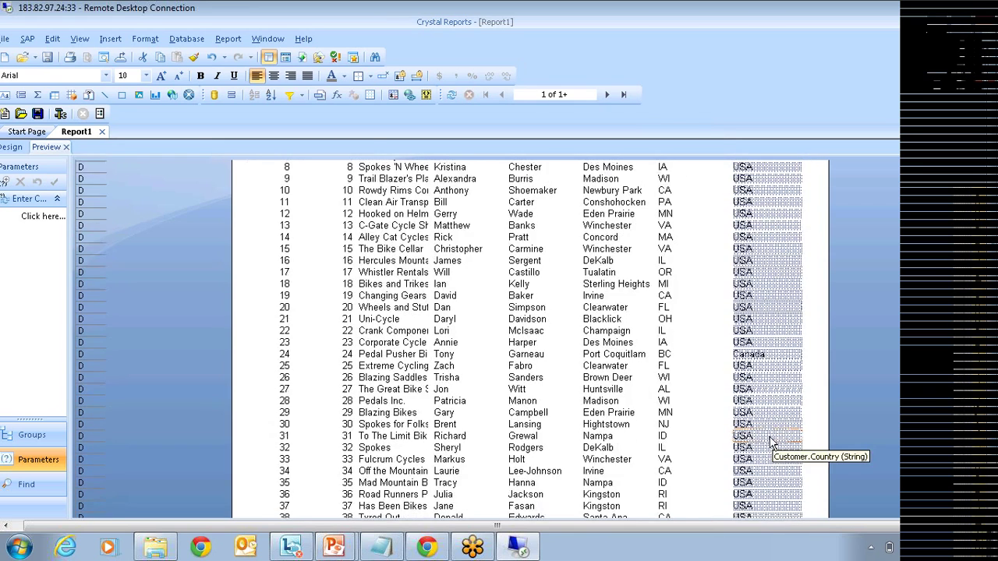
left_click(607, 95)
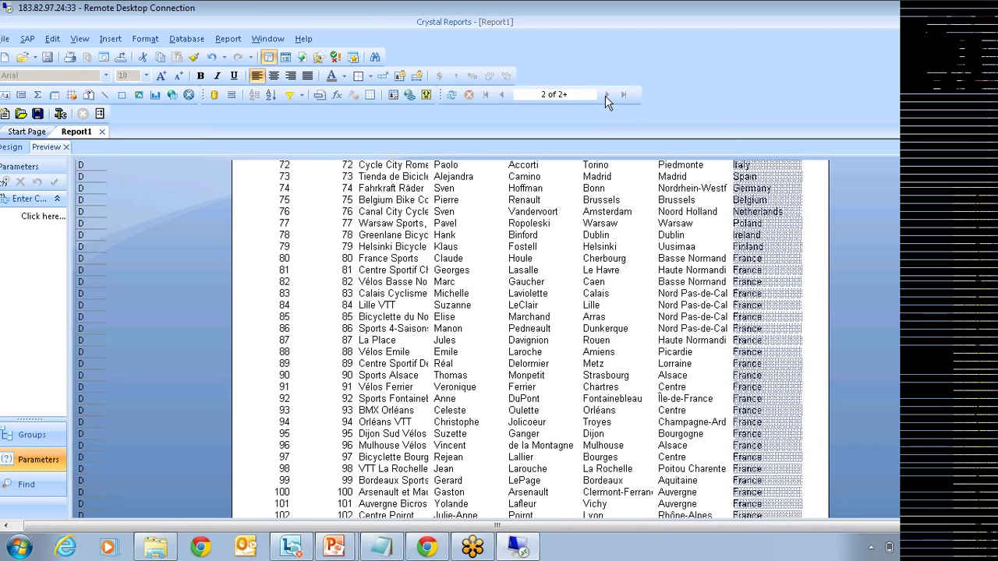
left_click(607, 95)
Step: Refresh the report with new parameter values, choosing Australia for Country
left_click(451, 94)
left_click(457, 266)
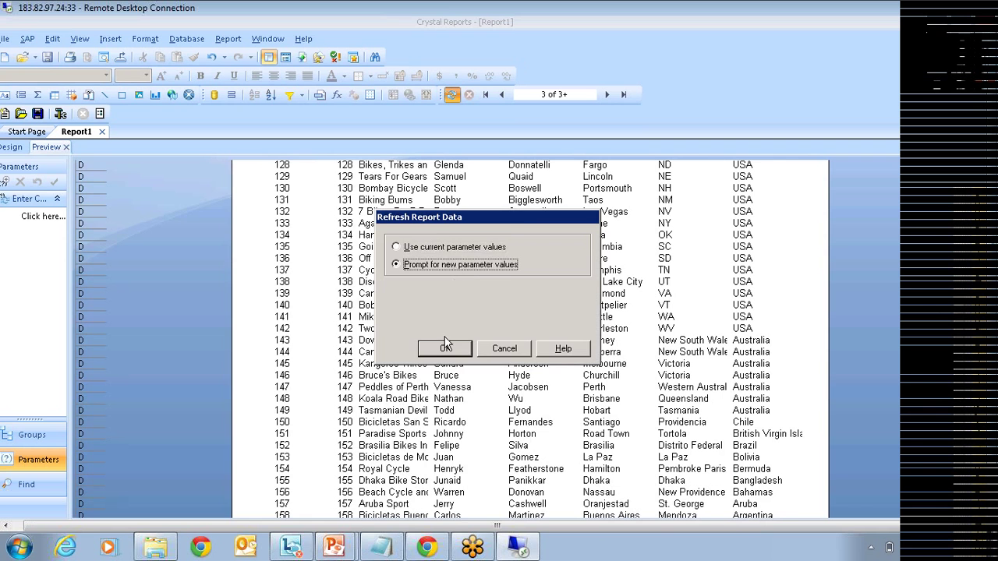
left_click(445, 348)
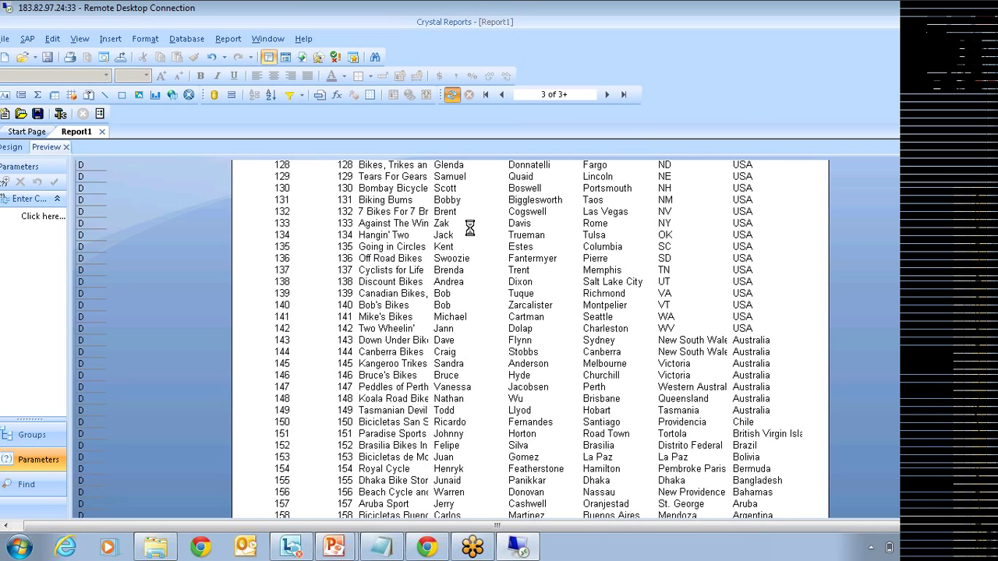
left_click(395, 163)
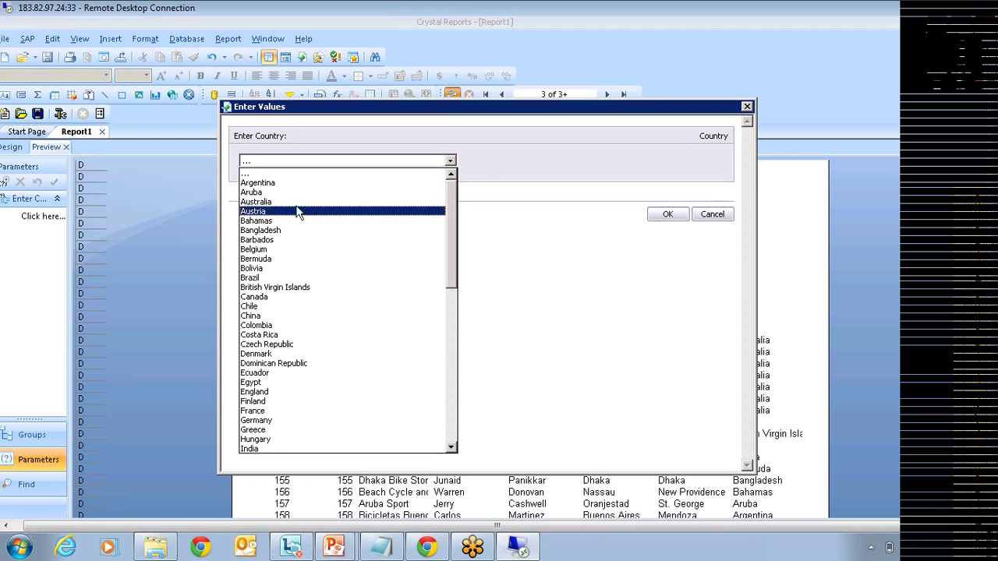
left_click(299, 205)
left_click(664, 215)
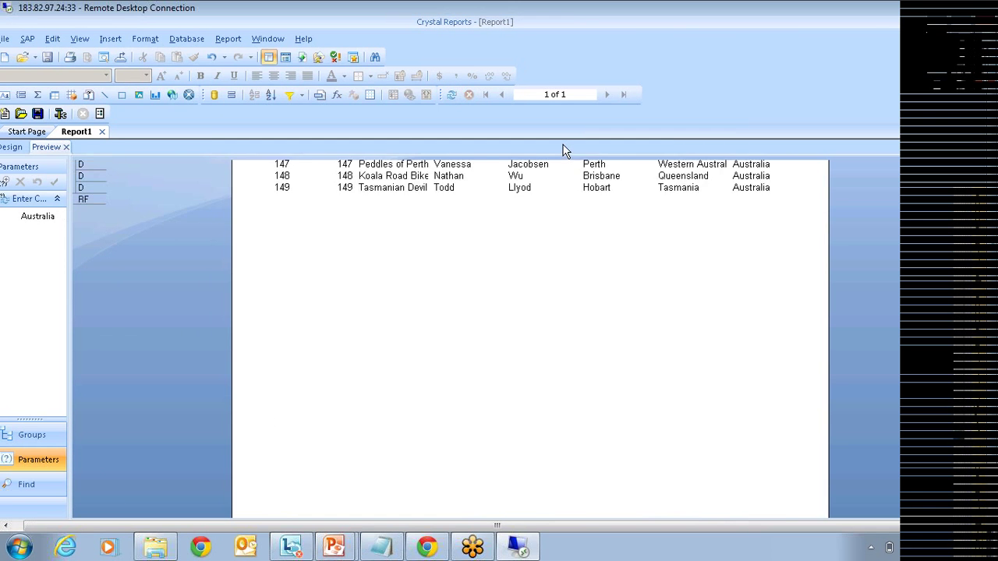
mouse_move(971, 254)
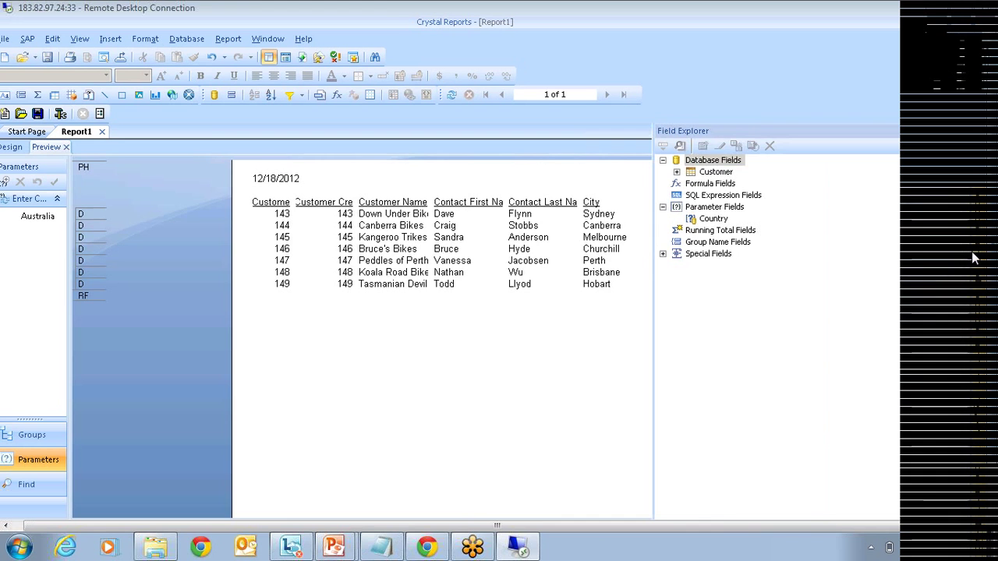